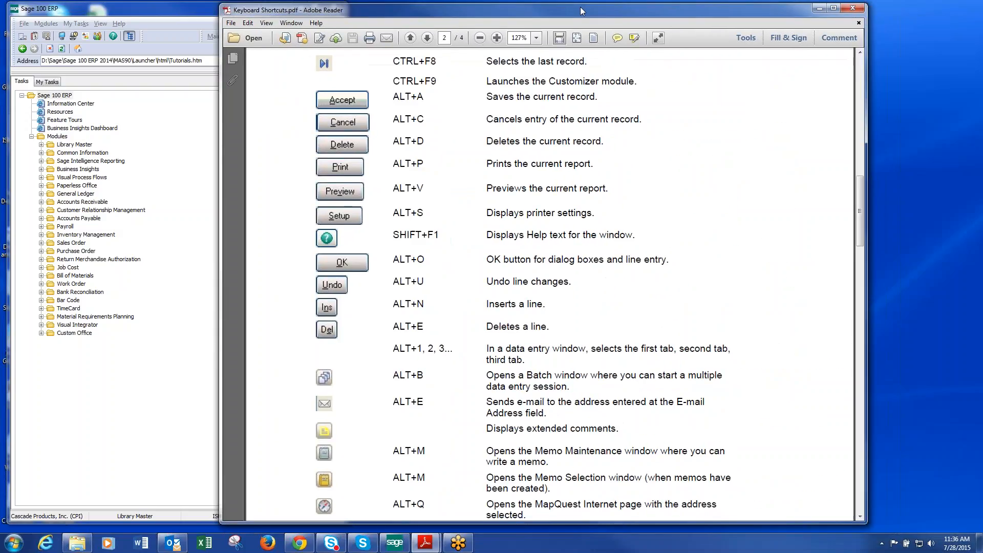
- Move the keyboard shortcuts PDF window aside to uncover Sage 100
drag(580, 8, 574, 4)
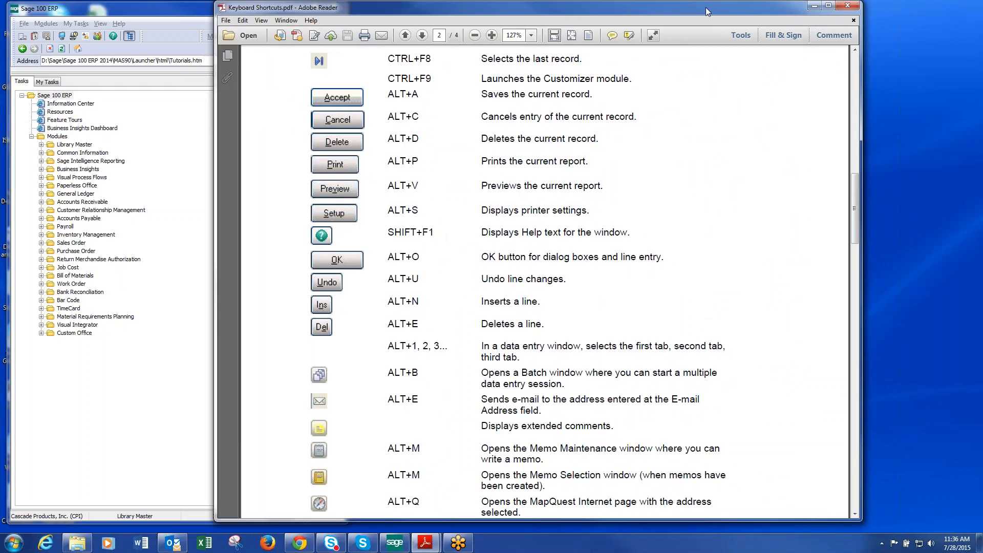
drag(705, 8, 668, 11)
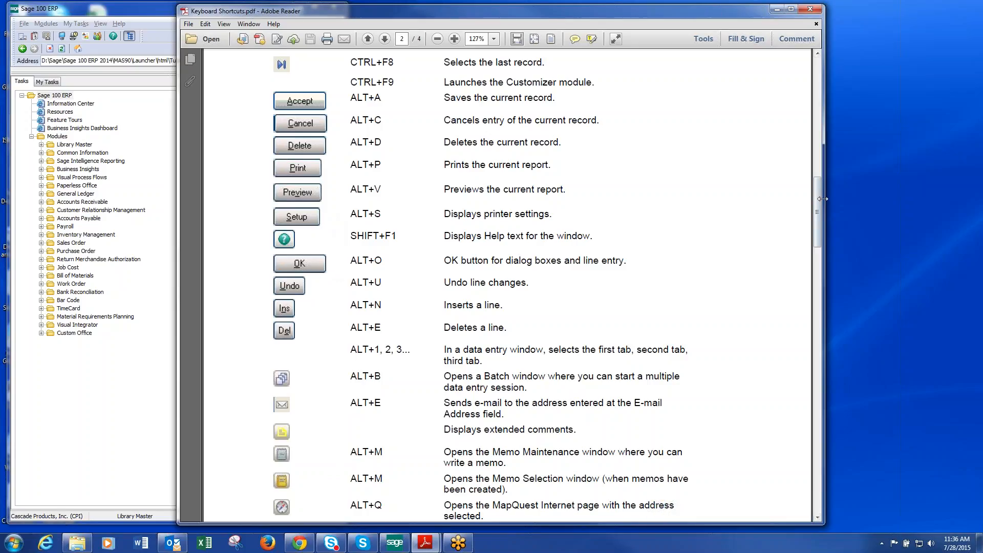
drag(818, 203, 818, 309)
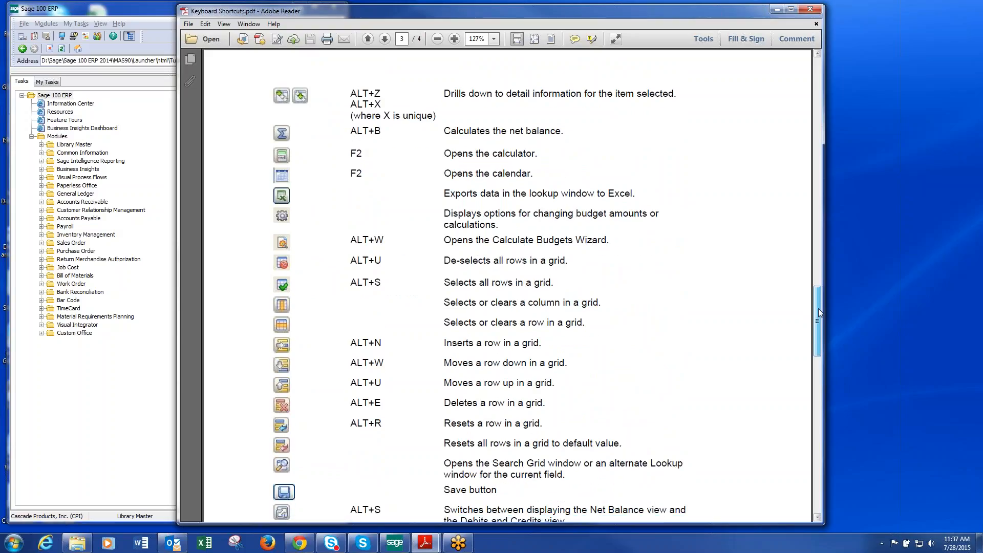
drag(818, 309, 817, 357)
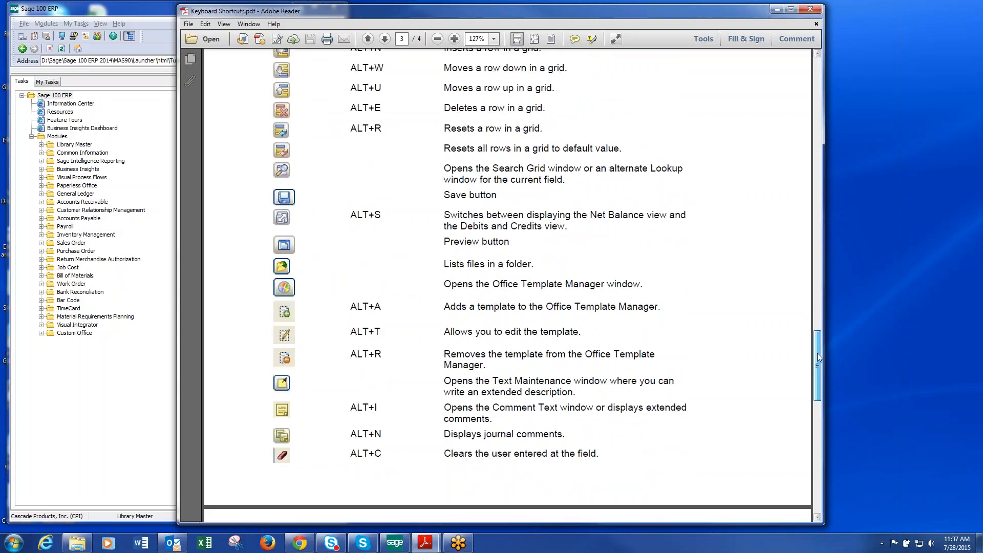
drag(817, 352, 824, 74)
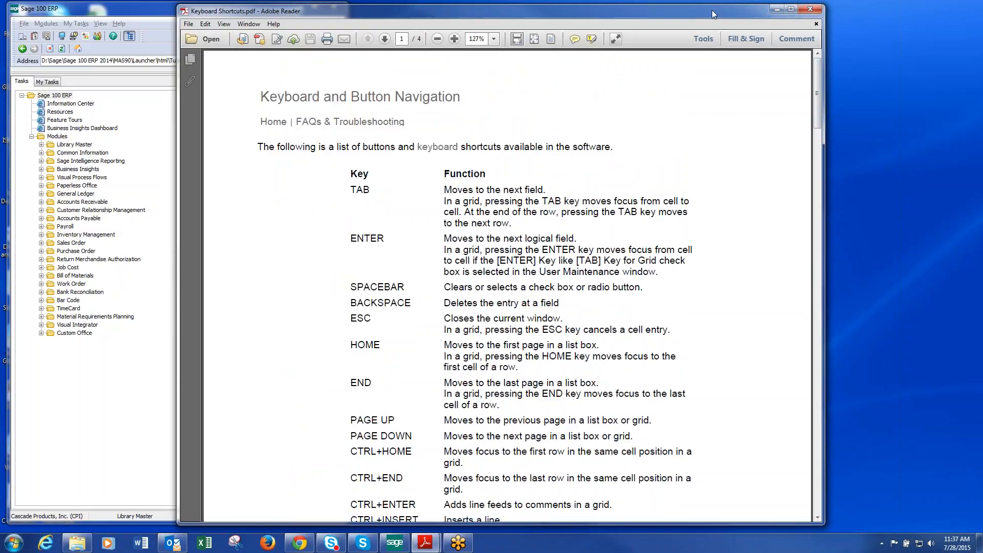
drag(714, 15, 982, 11)
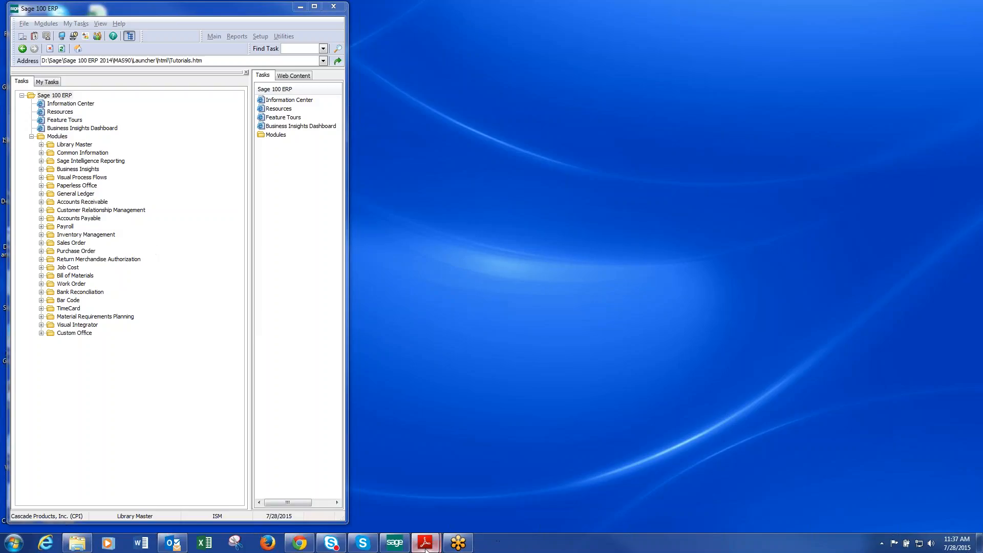
- Hide the Efficiency Webinar PDF and expand General Ledger's Main task folder
mouse_move(426, 548)
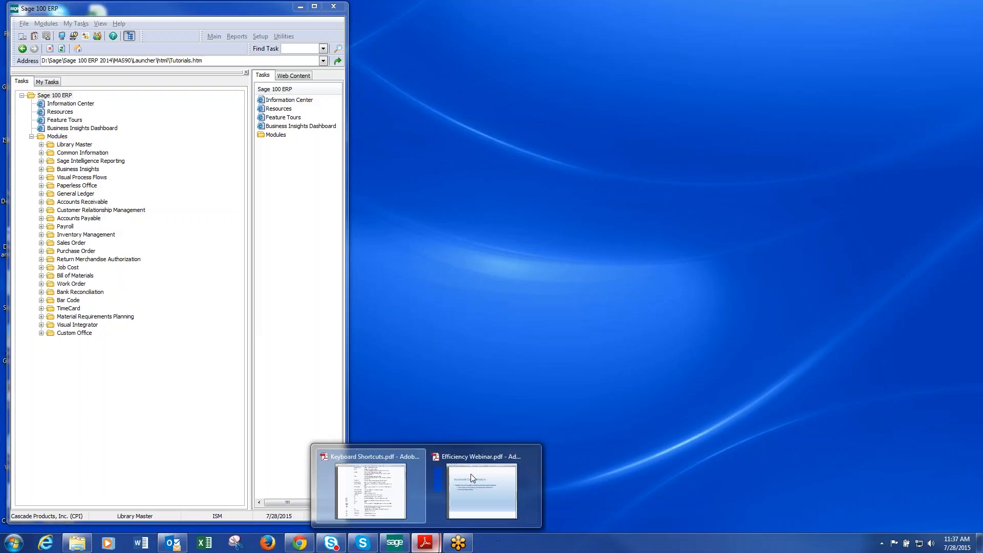
click(472, 502)
key(ctrl+l)
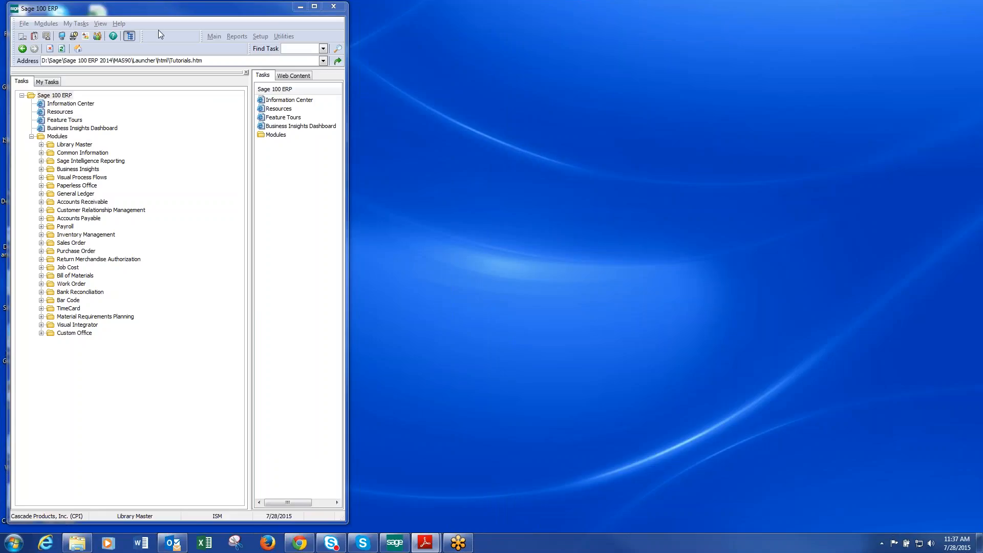
click(41, 194)
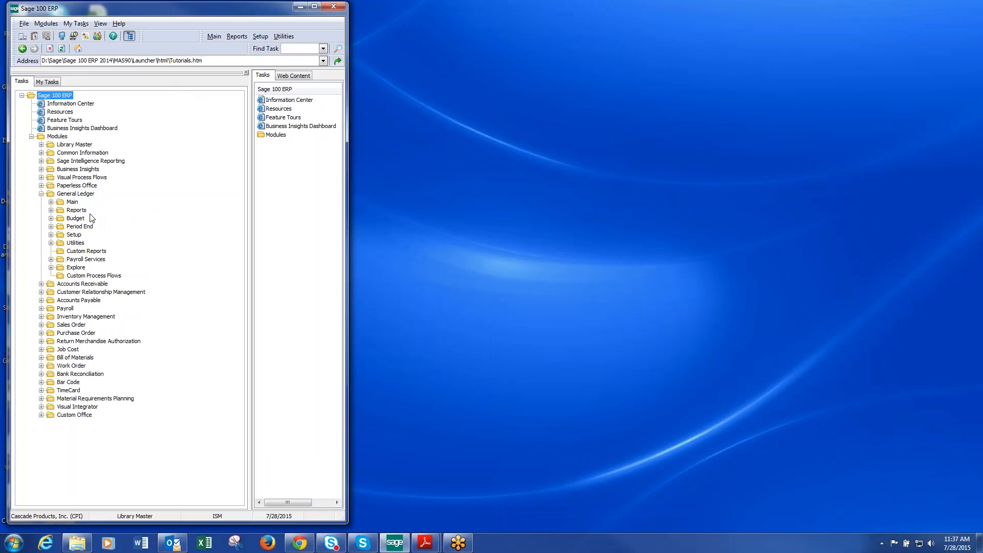
click(51, 202)
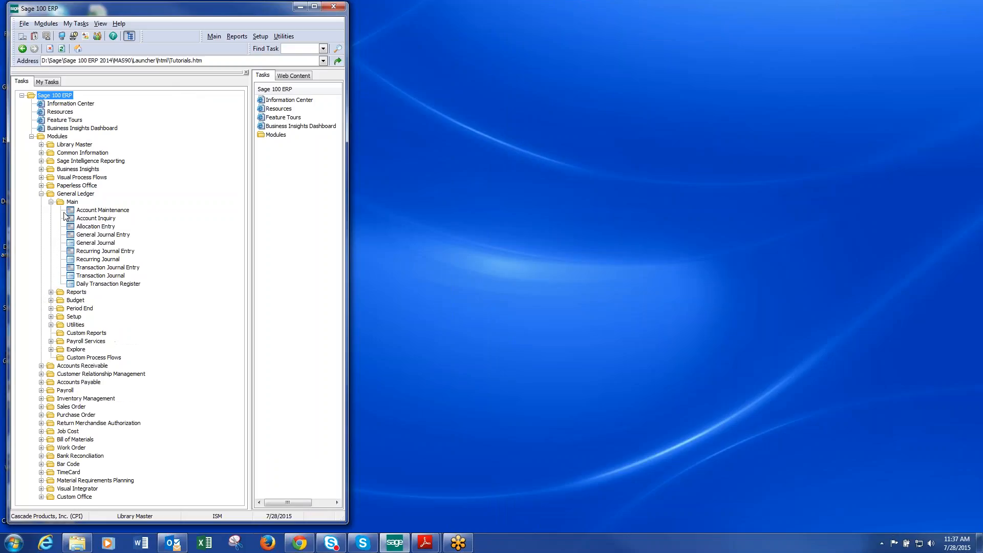
- Launch Account Maintenance and enlarge the Account No. lookup list
double_click(116, 214)
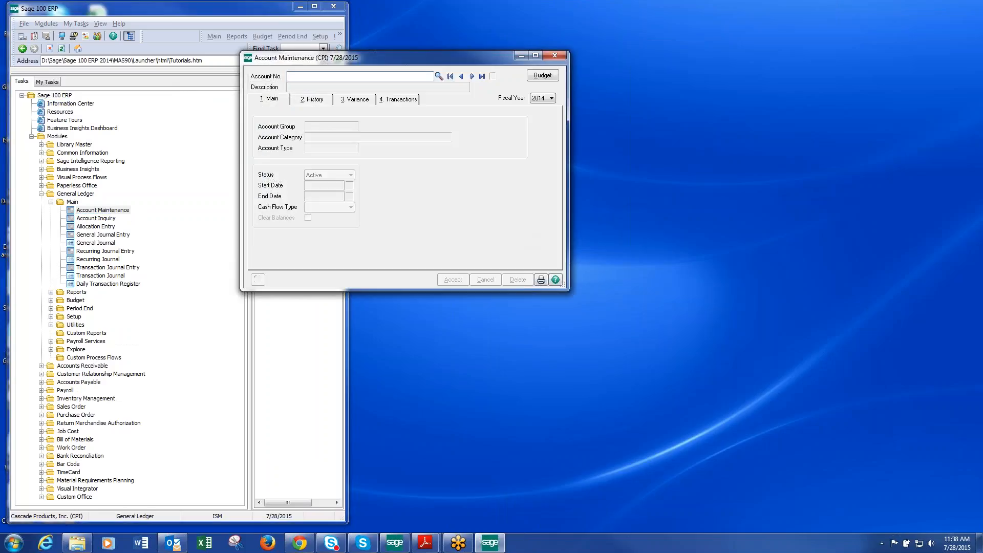
drag(441, 57, 560, 82)
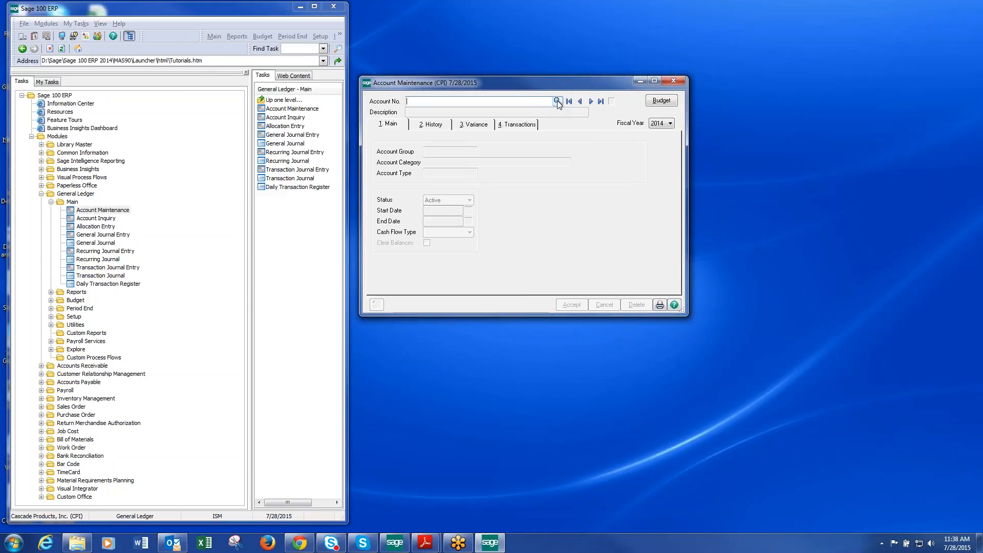
click(557, 101)
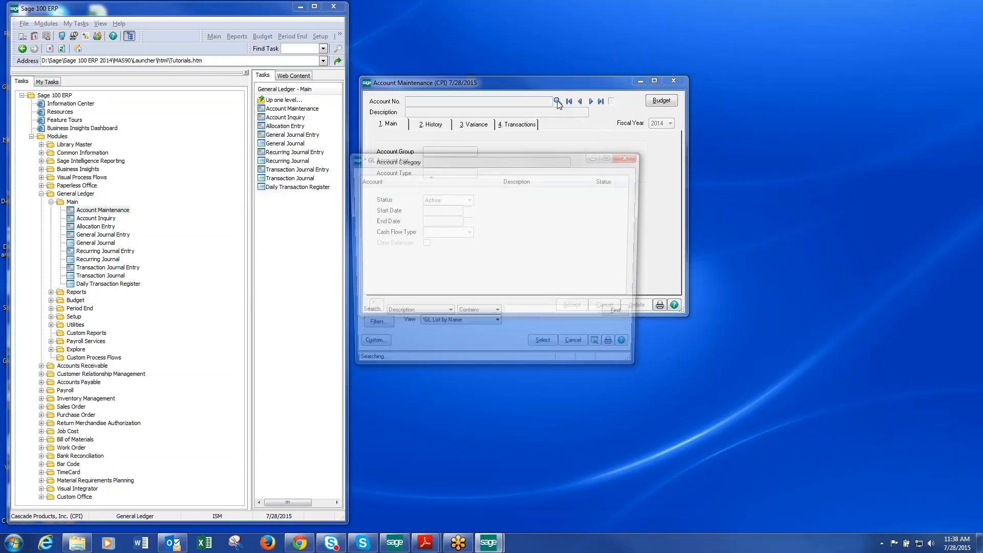
drag(539, 161, 563, 81)
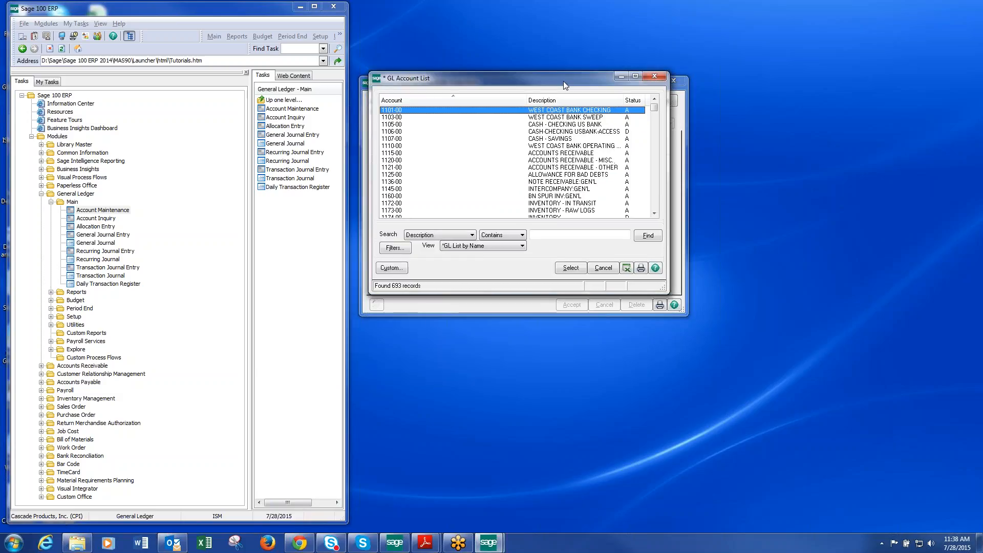
drag(663, 290, 694, 476)
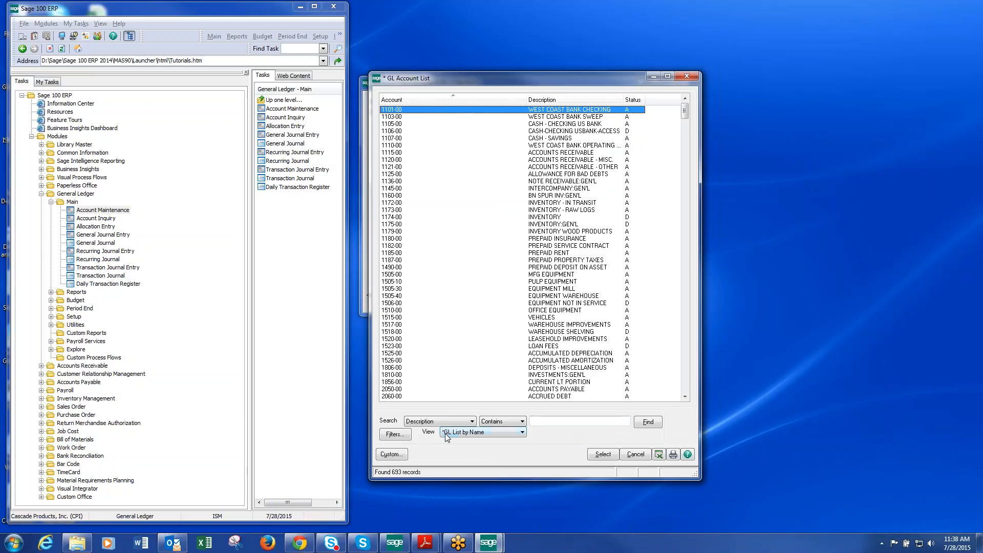
- Switch the account lookup to the Standard view and back to GL List by Name
click(481, 433)
click(461, 442)
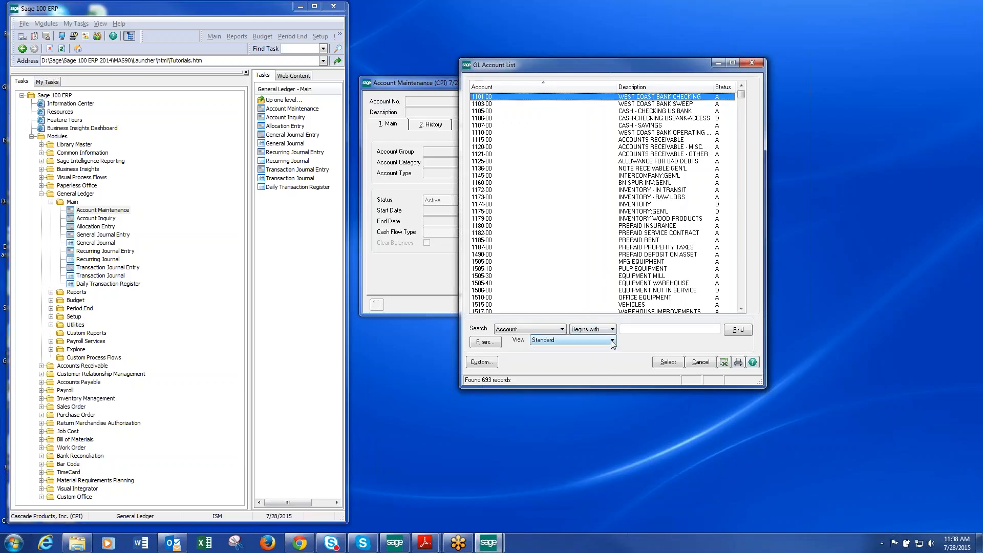
click(612, 342)
click(580, 357)
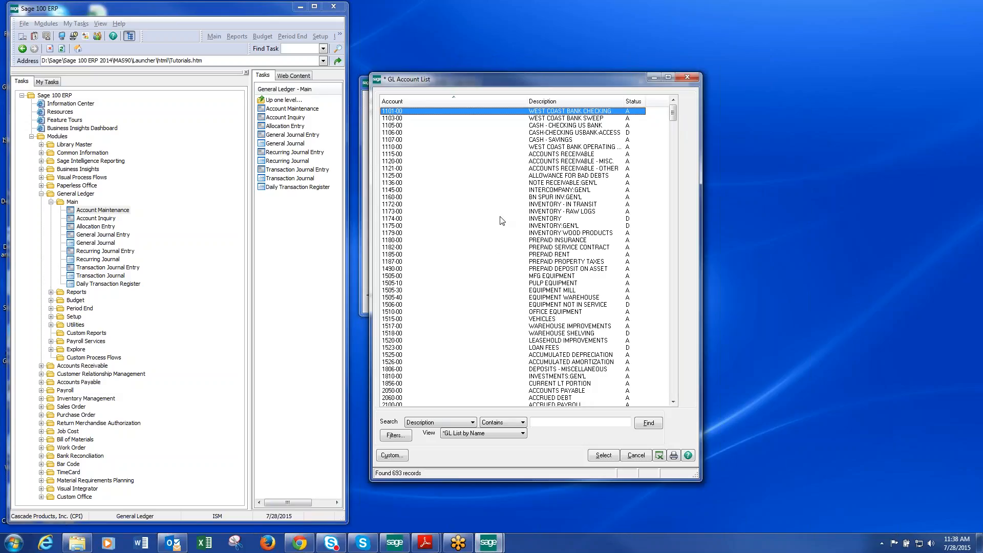
- Create a new custom lookup view described 'List' and advance to column selection
click(392, 456)
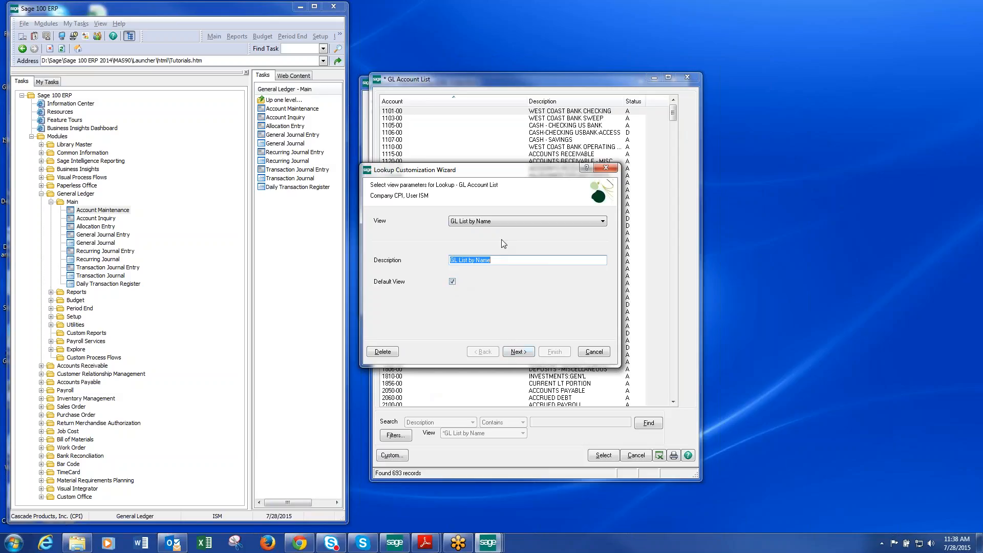
click(510, 222)
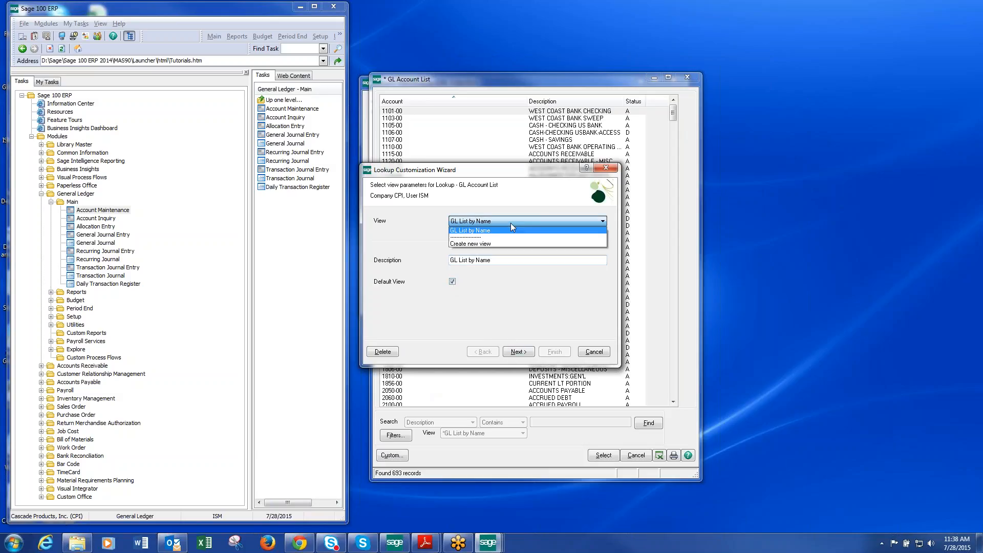
click(488, 244)
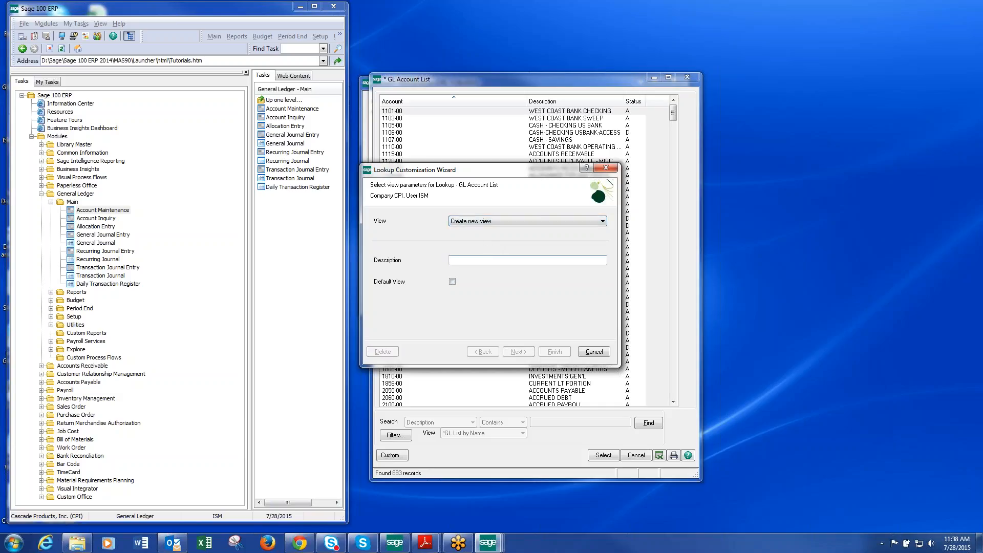
text(List)
key(Tab)
click(520, 352)
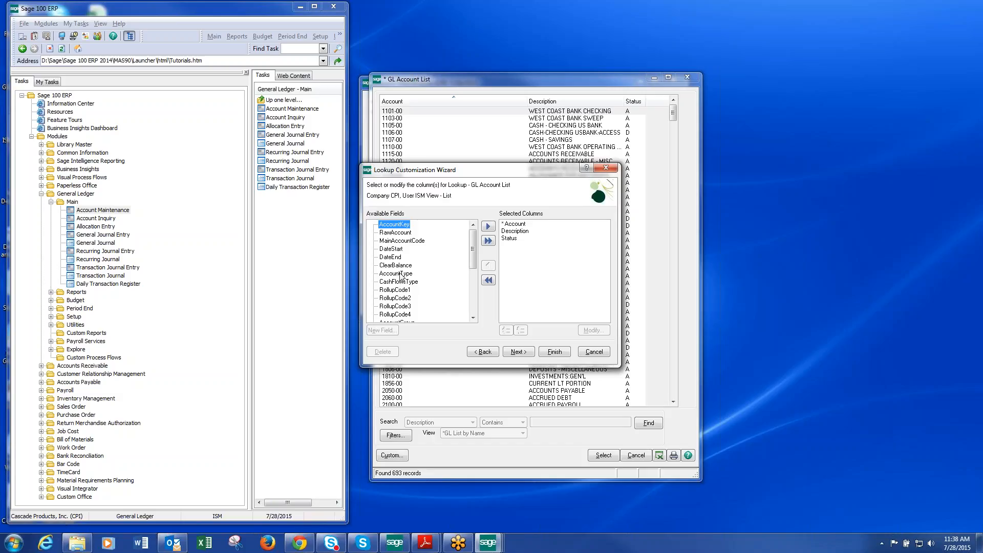
- Remove the Status column from the List view's selected columns
click(518, 225)
click(518, 231)
click(516, 239)
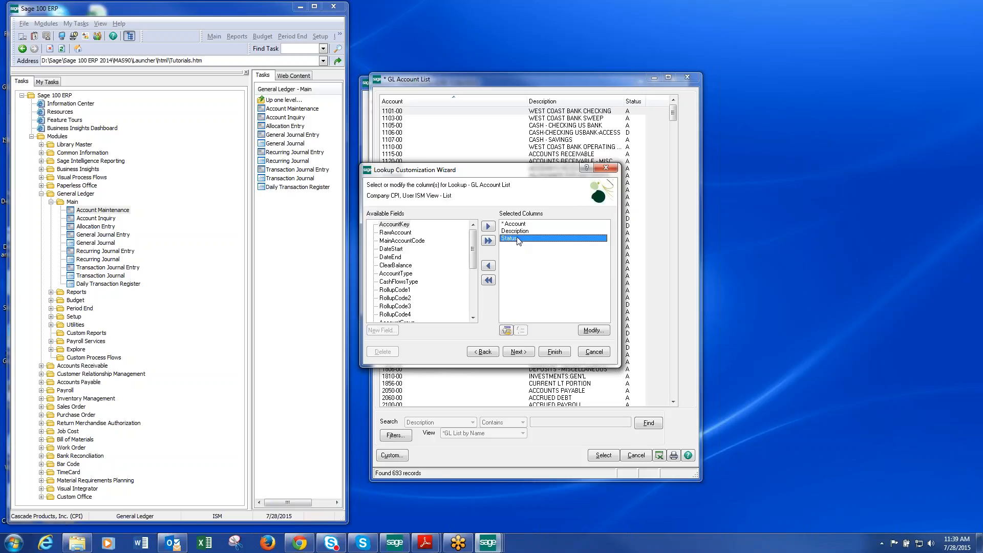
click(489, 266)
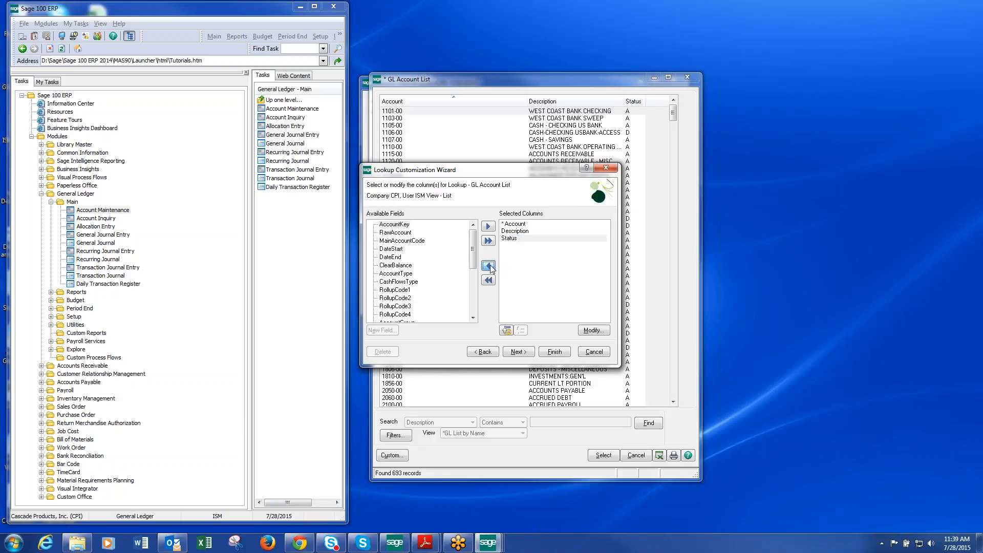
click(524, 224)
click(523, 232)
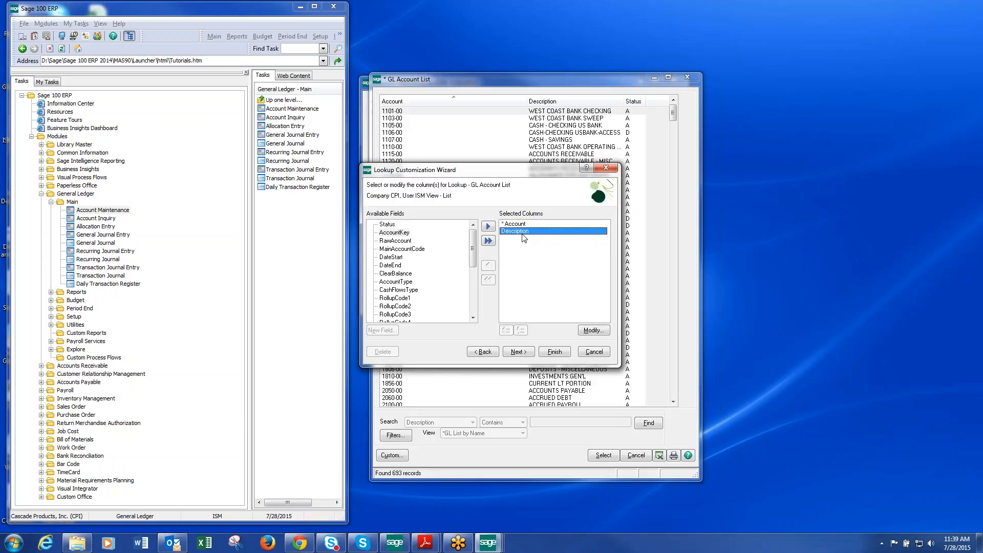
- Add RawAccount and DateCreated columns, placing DateCreated above RawAccount
click(407, 241)
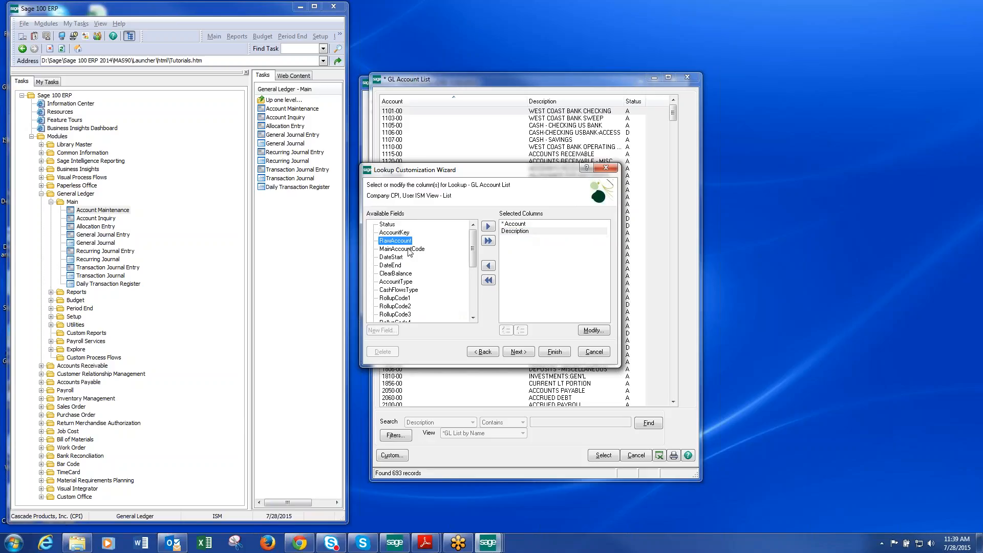
click(488, 226)
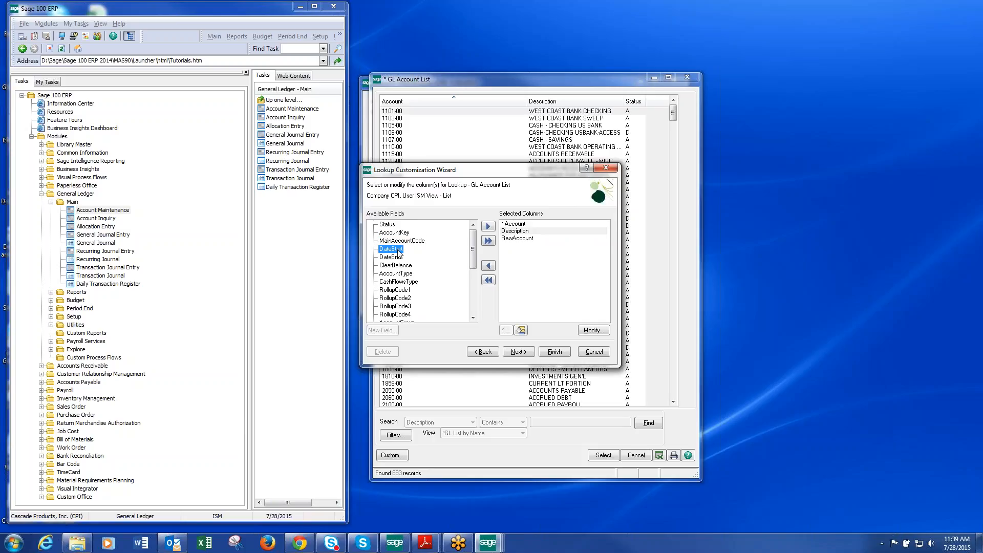
scroll(400, 254, down, 3)
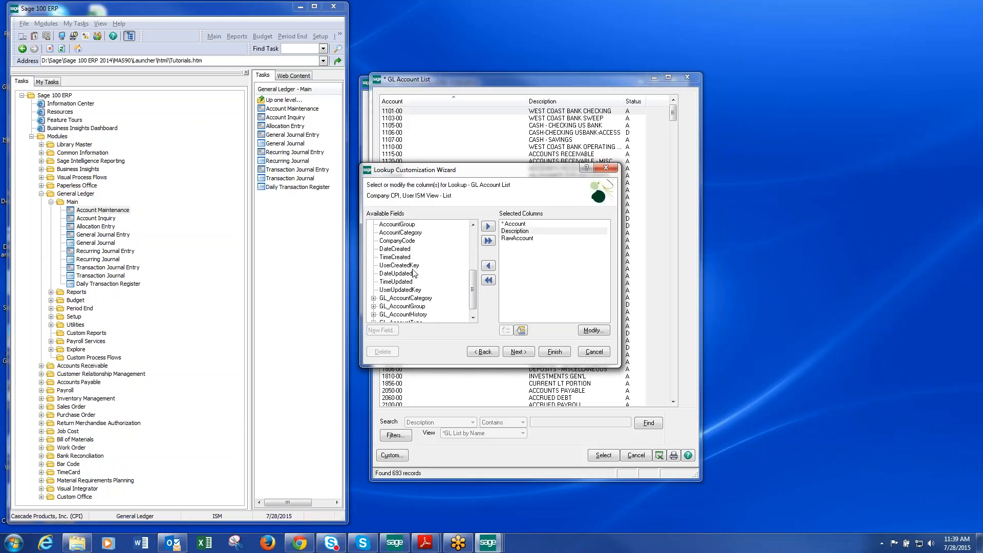
click(406, 249)
click(489, 229)
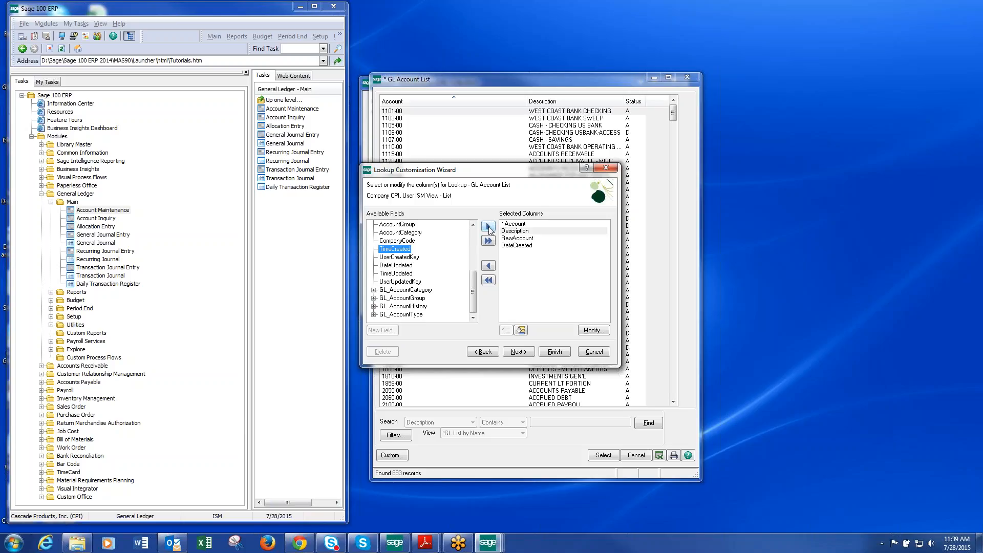
click(518, 245)
click(506, 330)
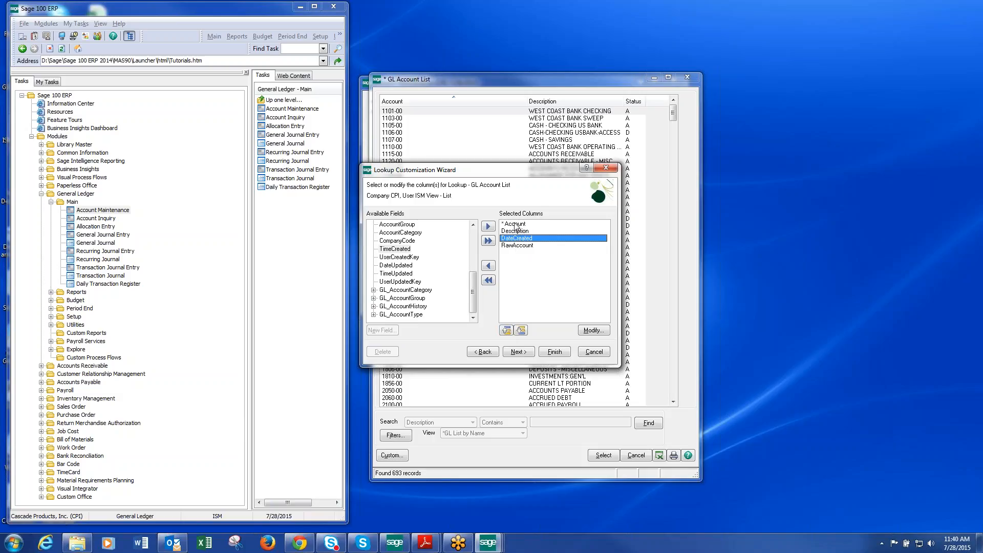
click(513, 224)
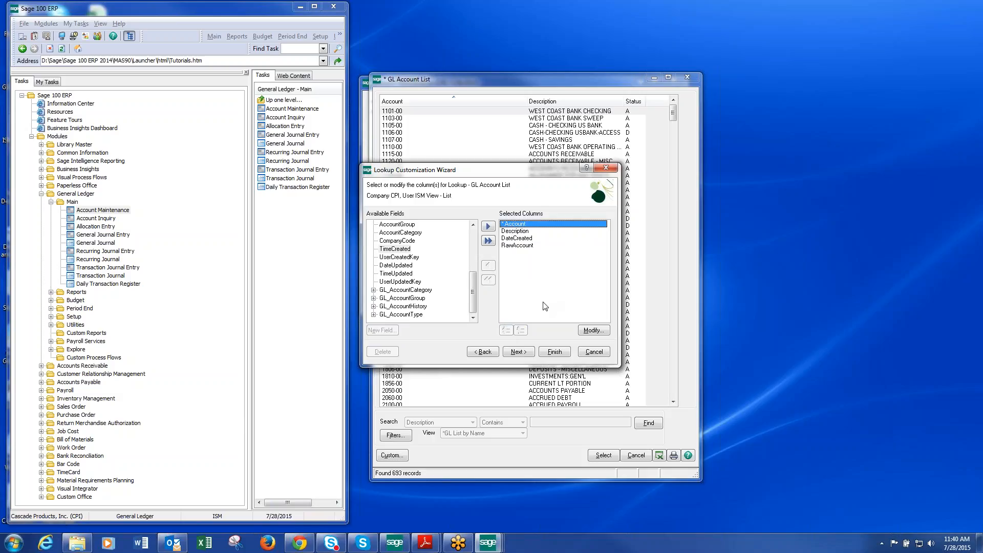
click(514, 233)
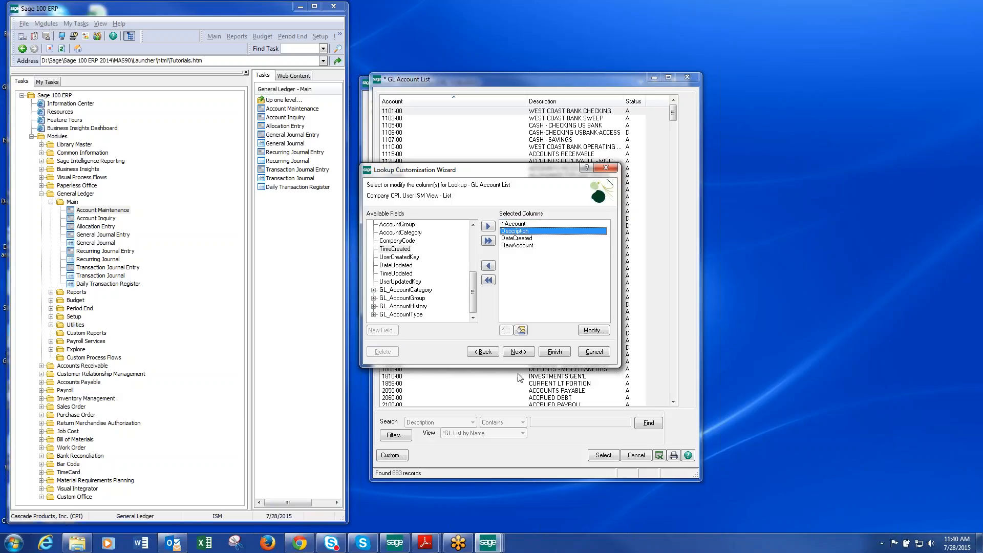
click(518, 351)
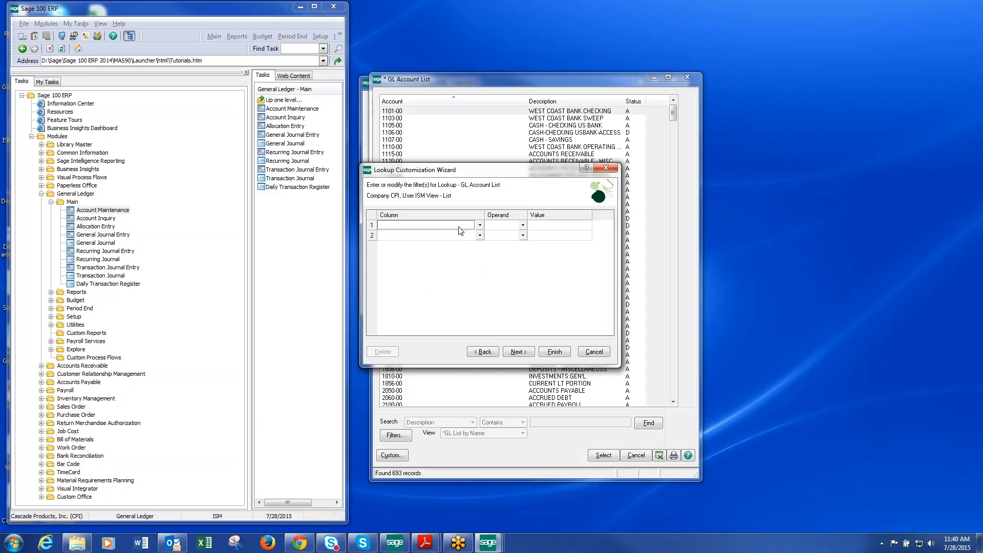
- Keep the GL Account List title and set the default search to Description, Contains
click(524, 352)
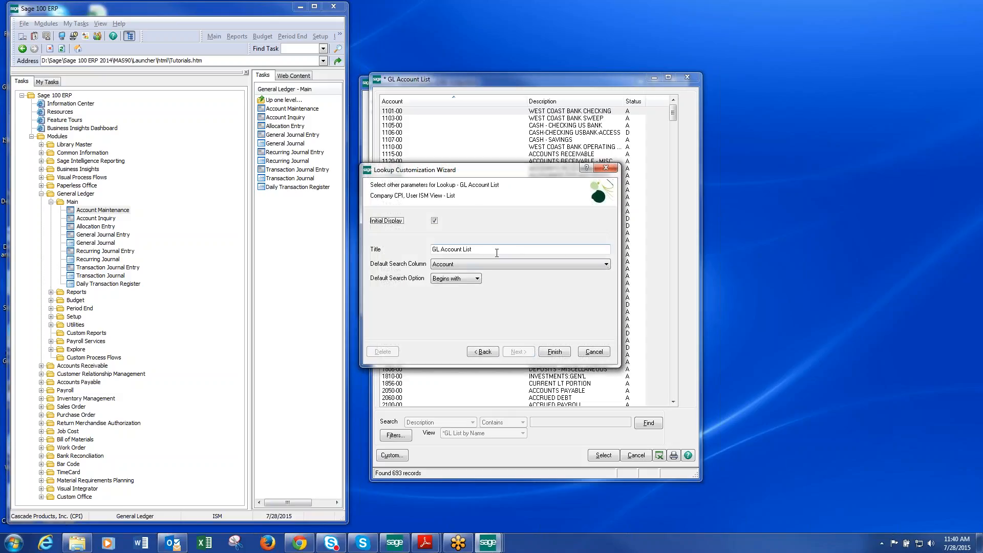
key(Tab)
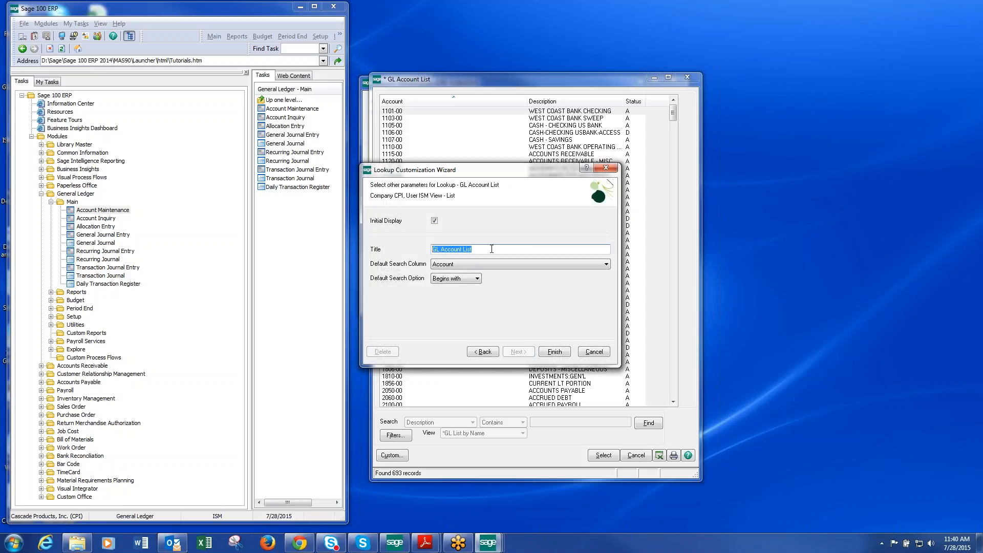
click(487, 247)
click(468, 265)
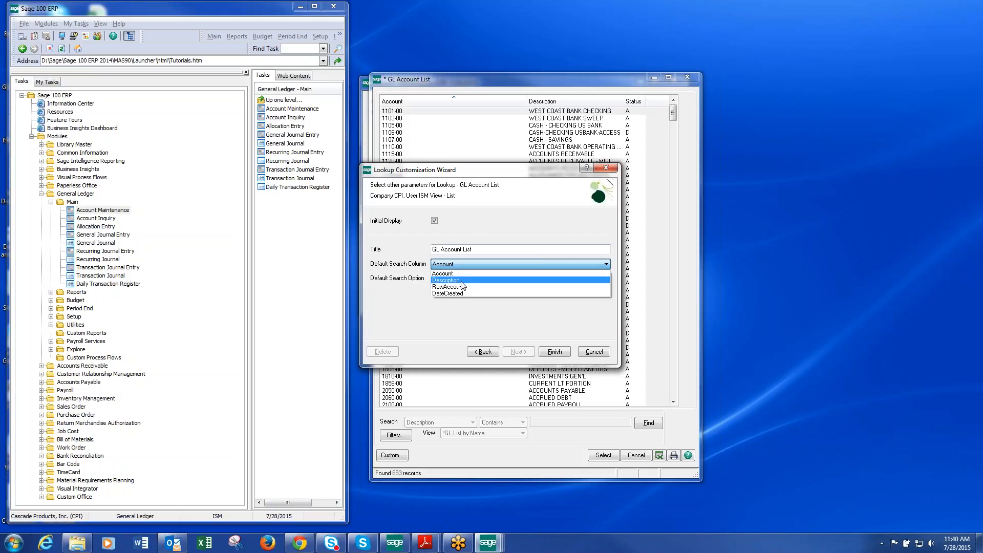
click(461, 282)
click(477, 279)
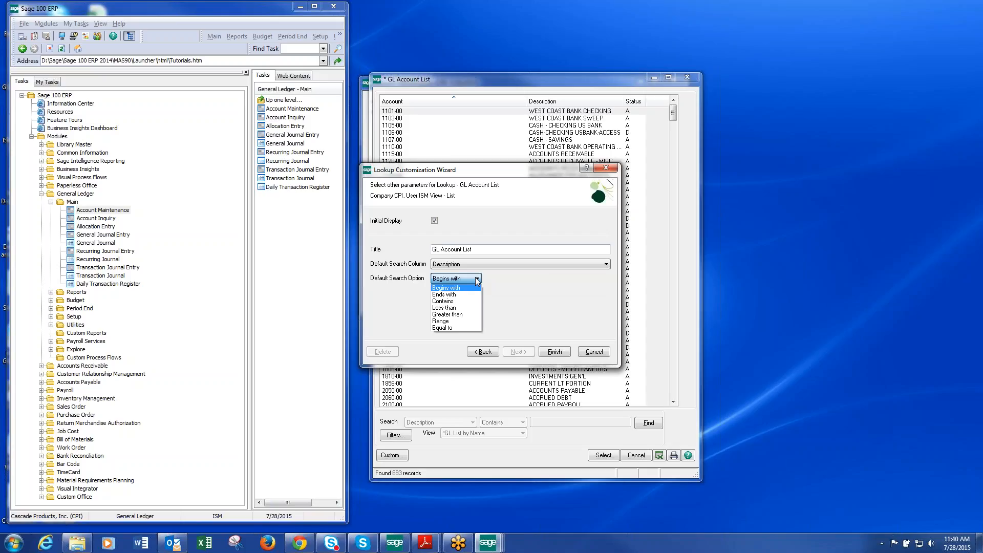
click(454, 301)
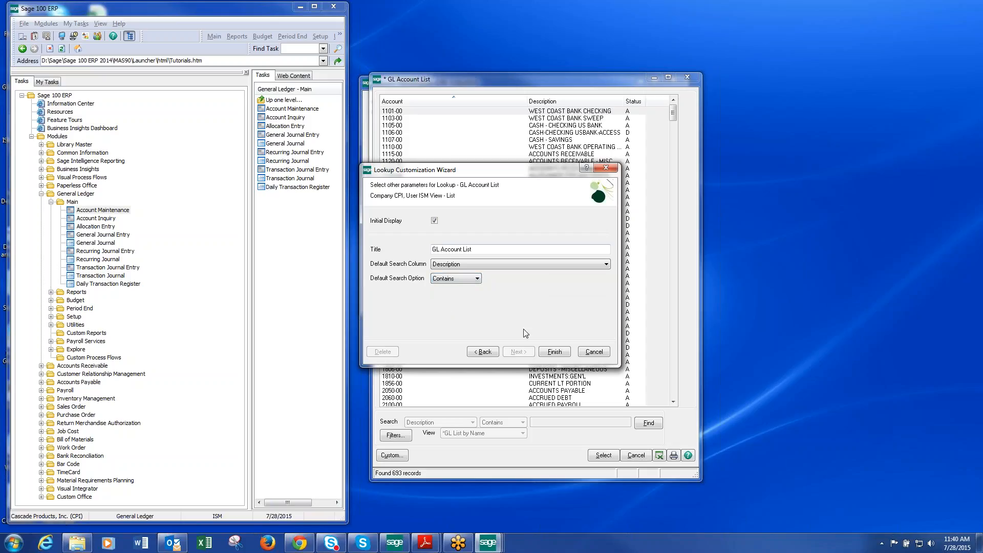
click(553, 351)
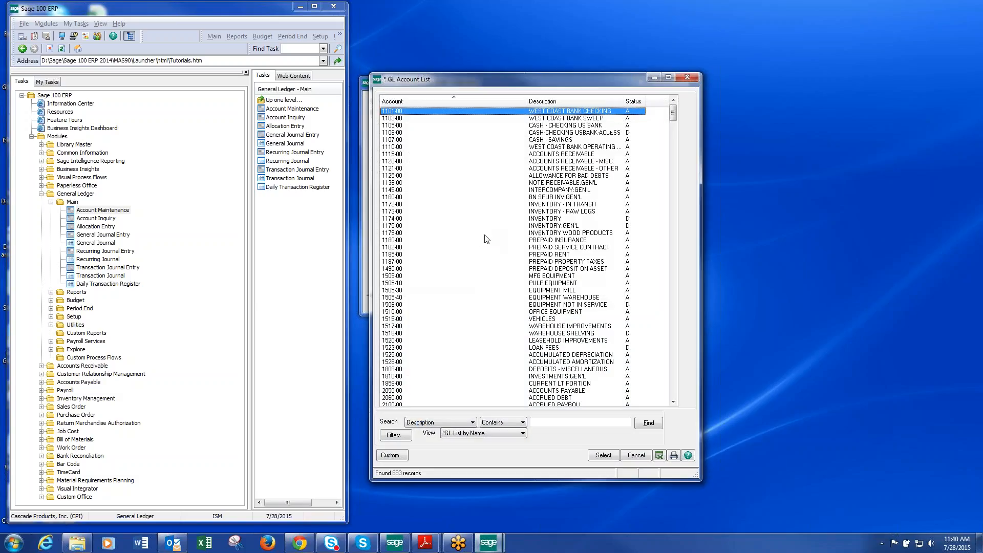
- Search 'supp' to open account 6070-00 OFFICE SUPPLIES - G & A, then close Account Maintenance
click(552, 425)
text(su)
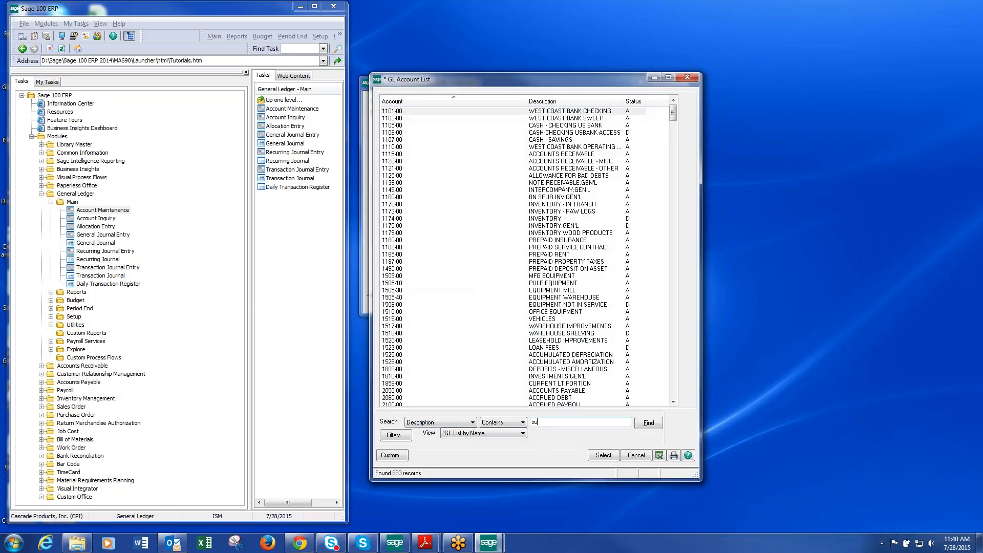
text(pp)
key(Return)
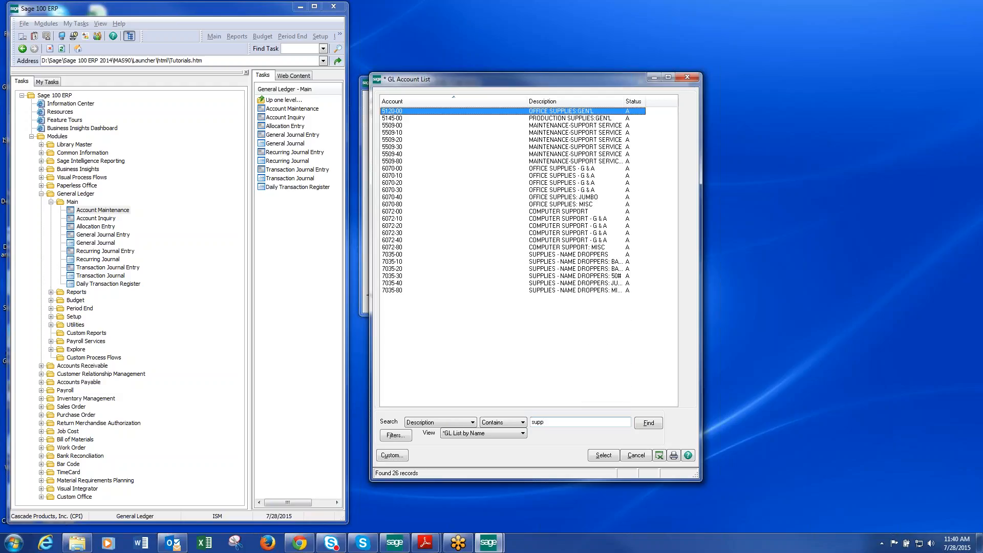
click(551, 170)
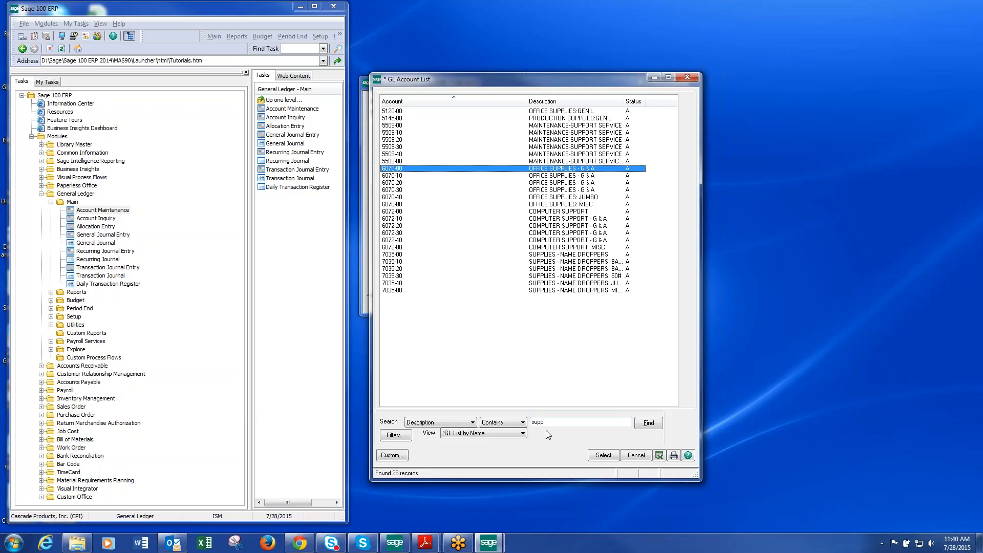
click(604, 456)
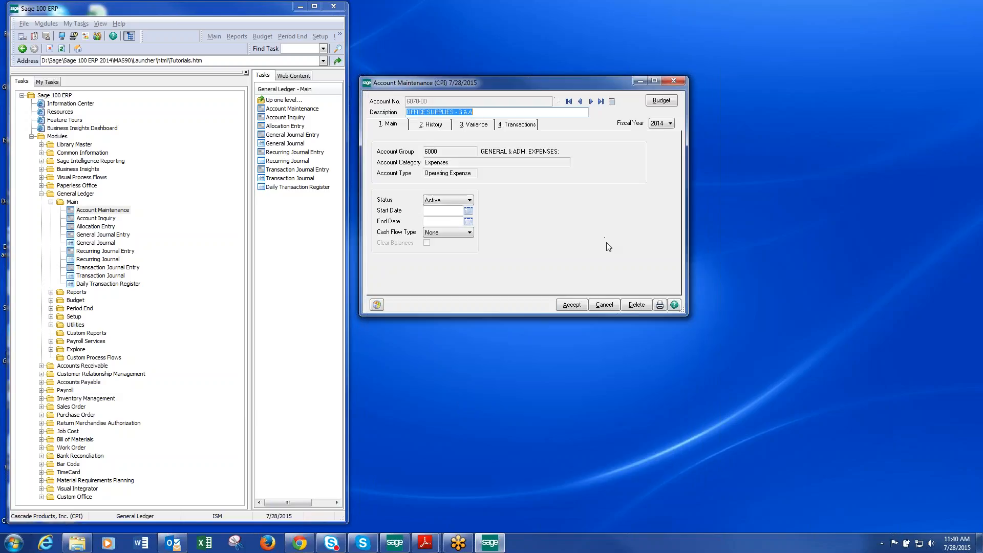
click(674, 80)
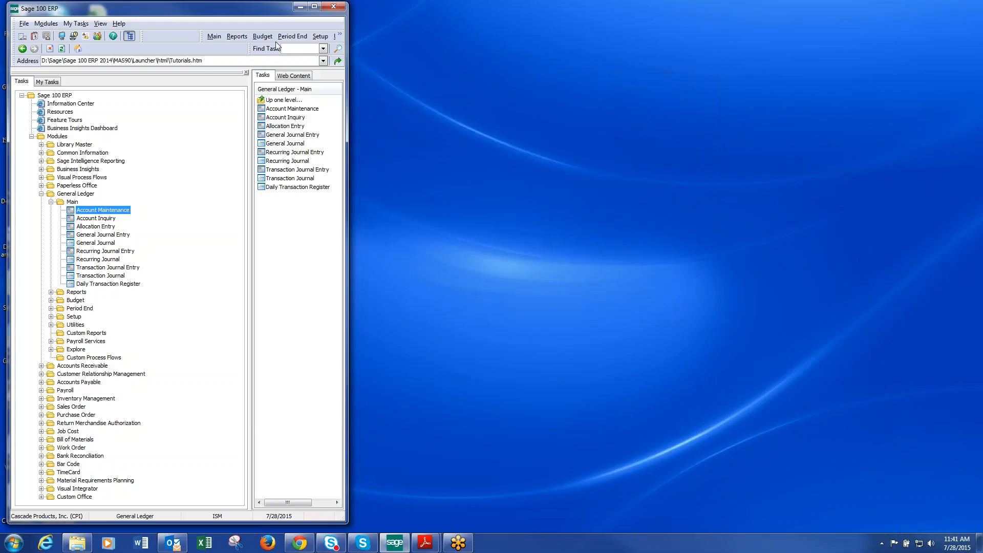
click(51, 202)
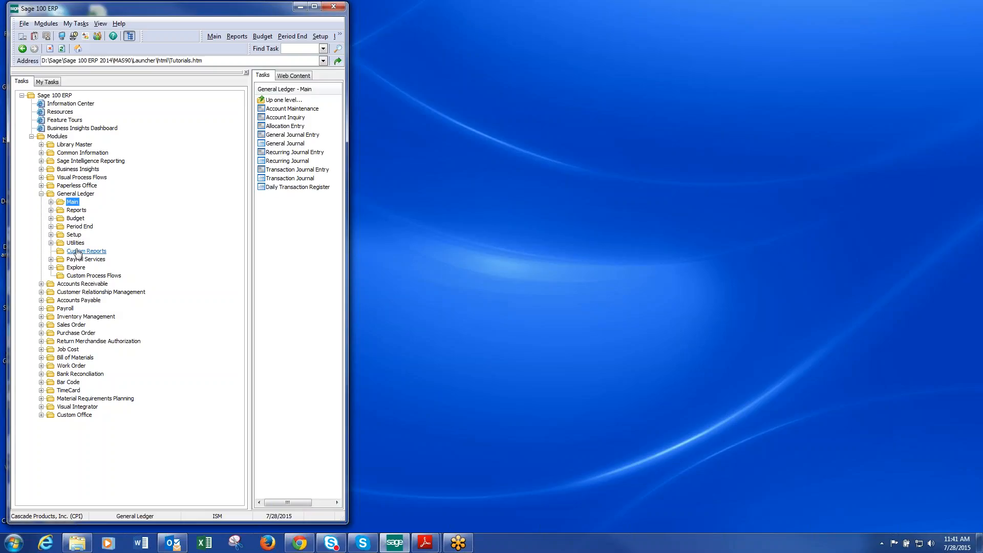
click(51, 203)
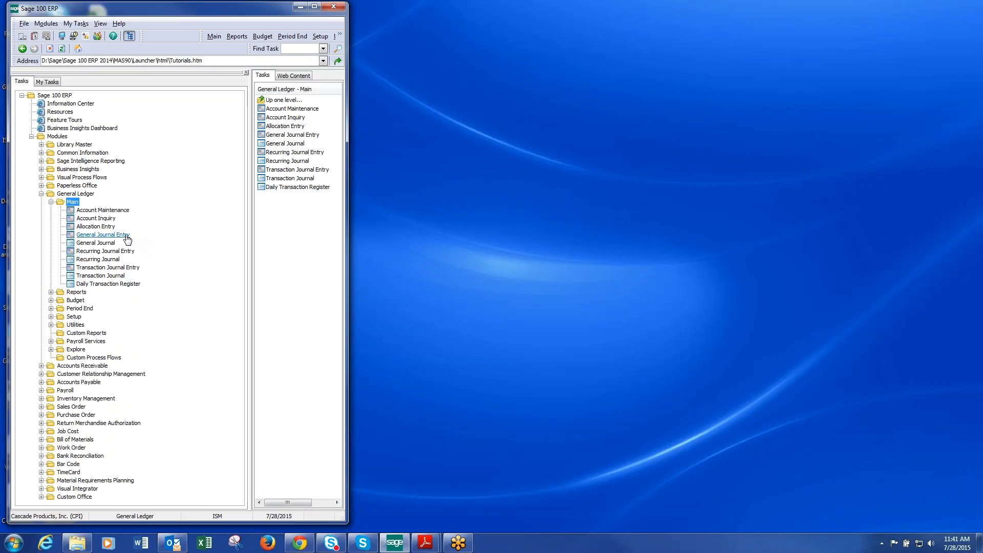
- Start JE entry 000002 dated 06/30/2015 with the comment 'Prepaid Expense'
click(125, 235)
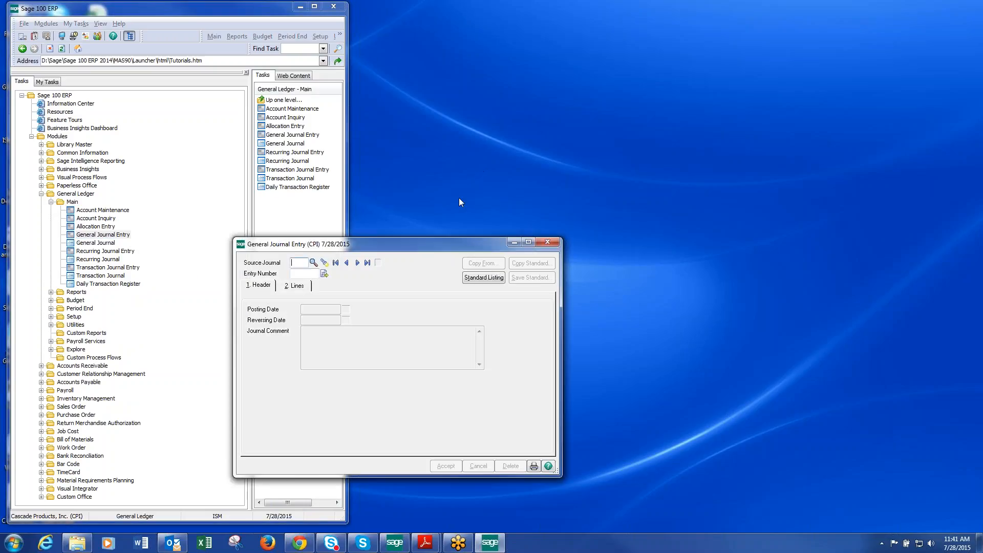
drag(443, 243, 586, 132)
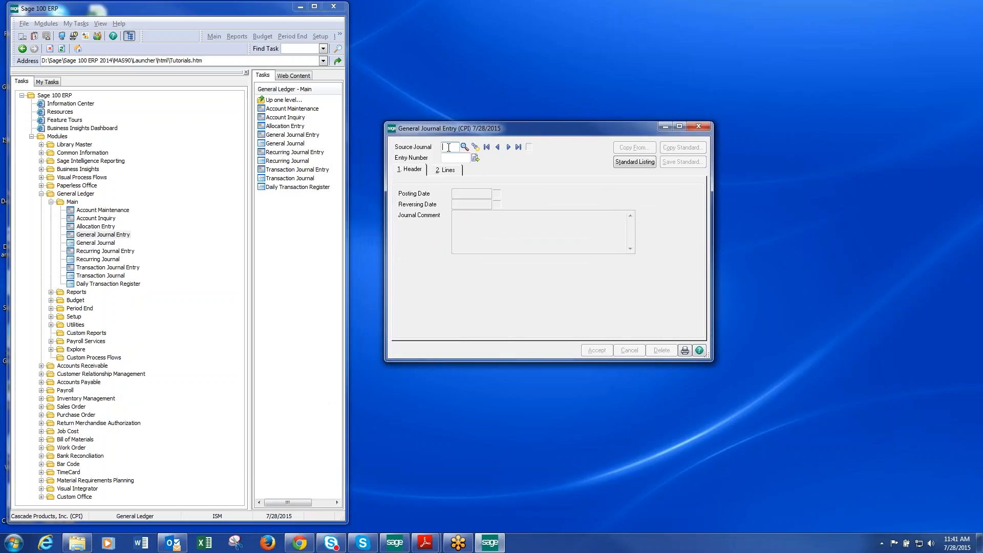
text(JE)
key(Tab)
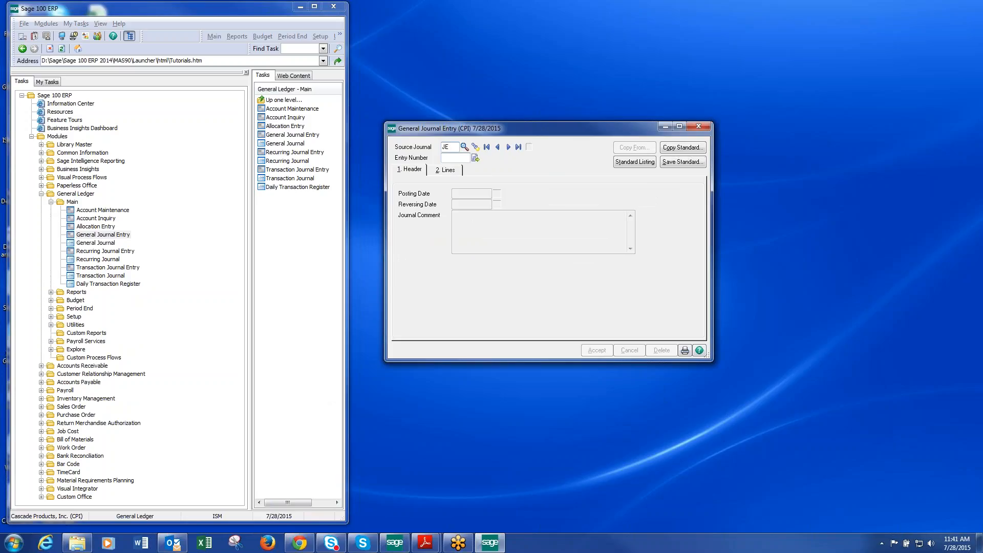
click(475, 158)
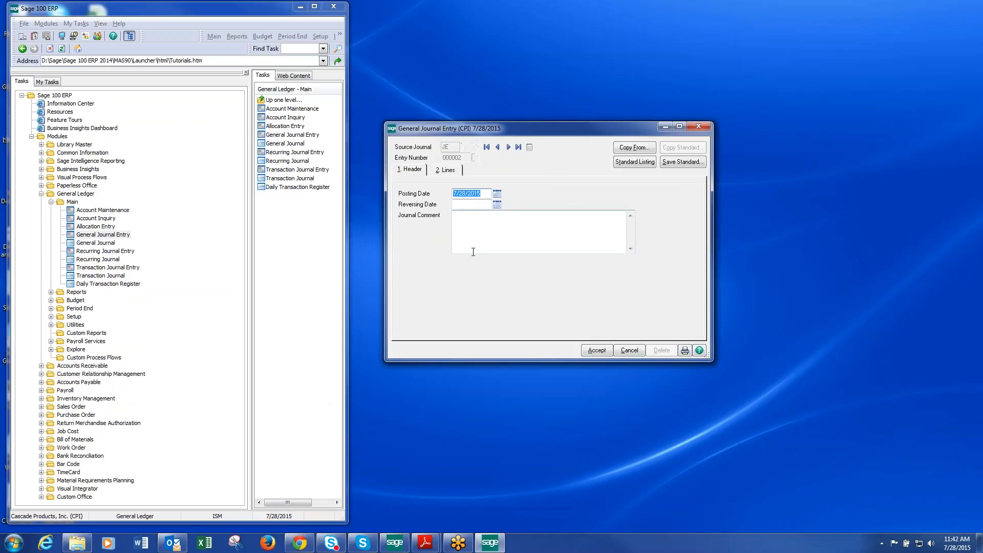
text(06302015)
key(Tab)
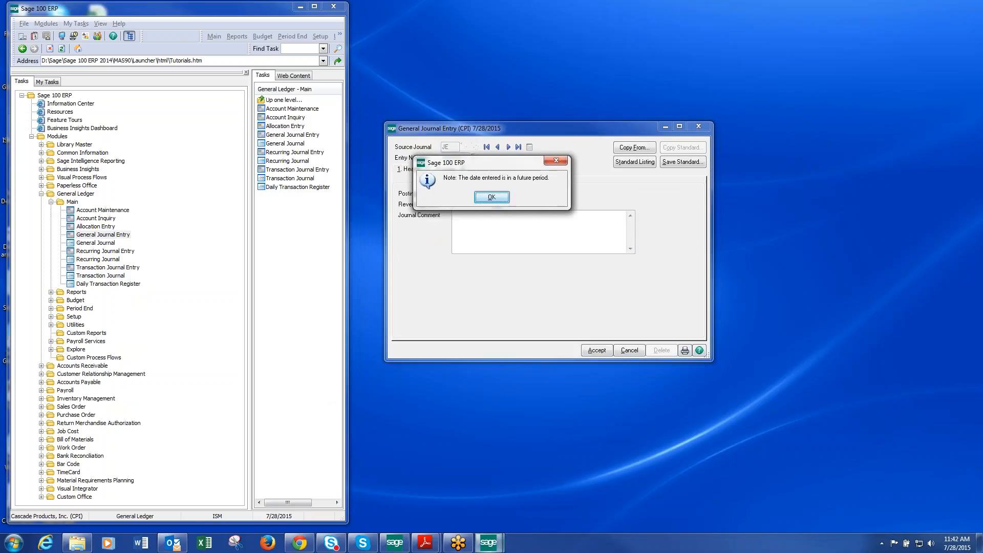
click(491, 197)
click(462, 218)
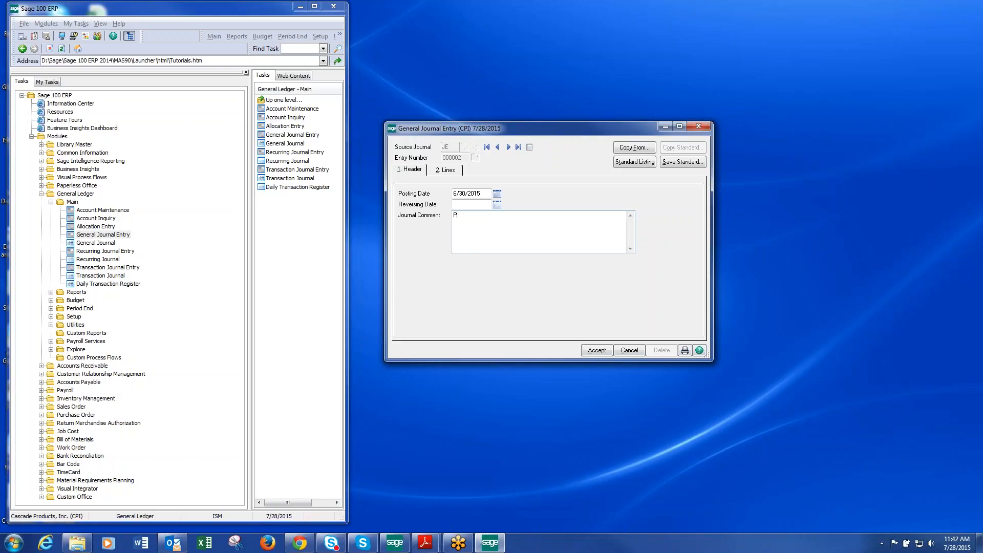
text(repaid Expense)
- Credit 777.13 to account 1180-00 on the first journal line
click(444, 174)
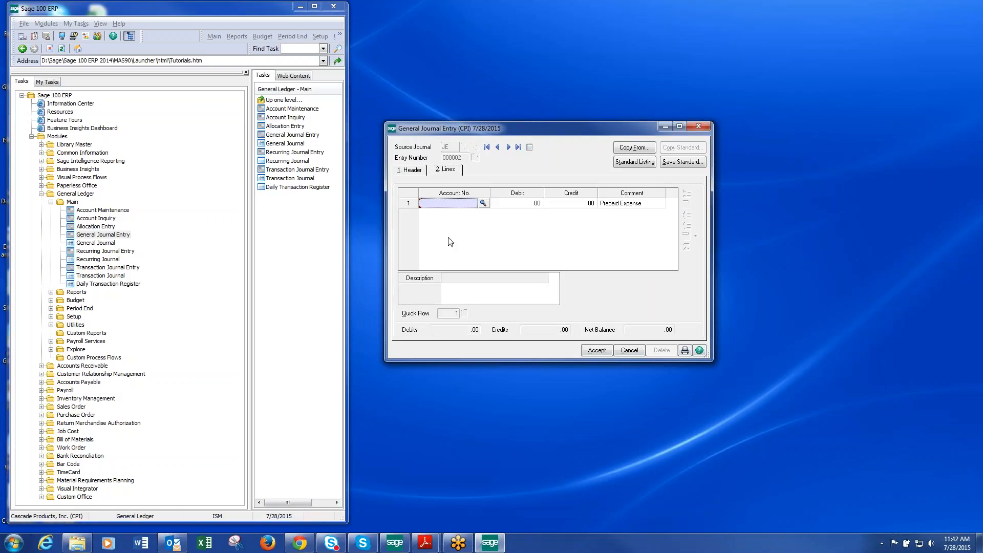
text(1180-)
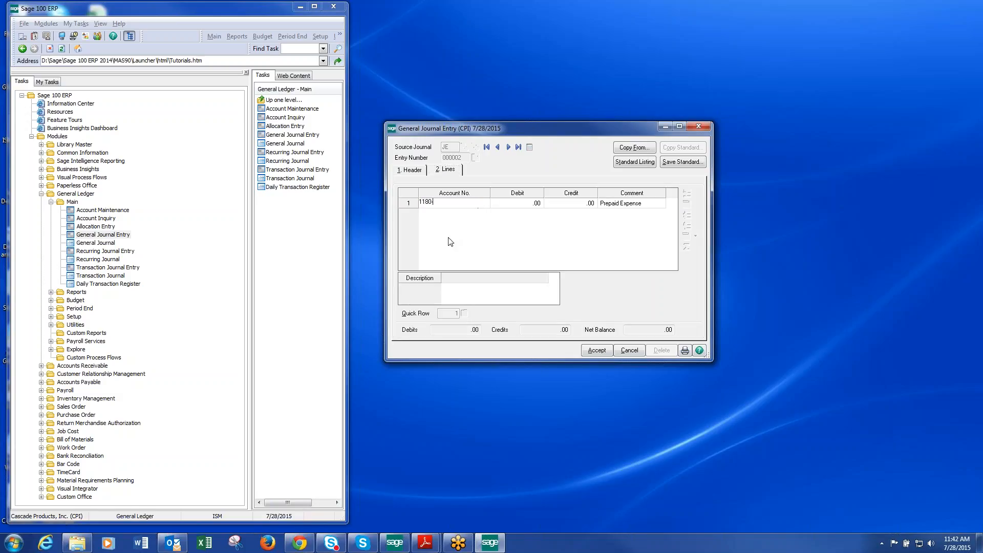
text(00)
key(Tab)
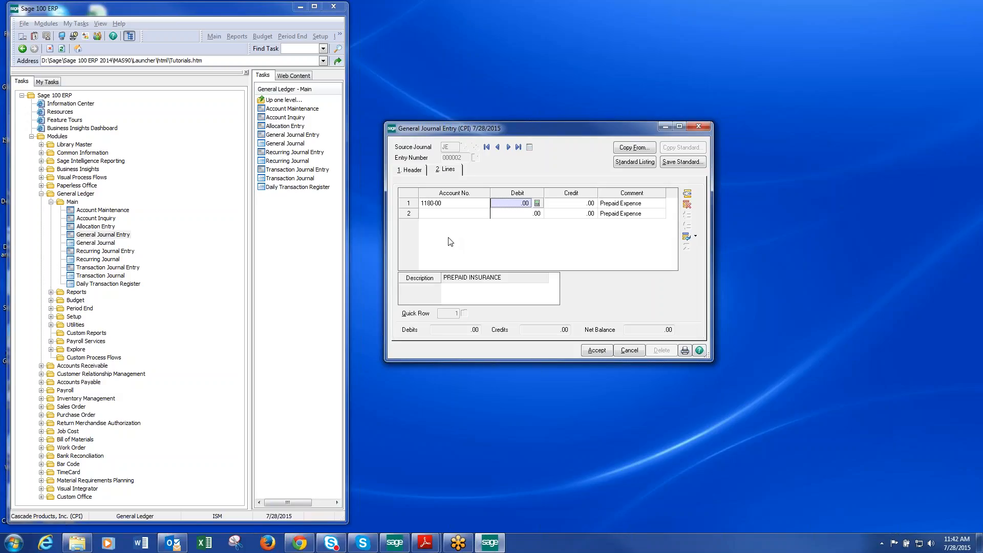
key(Tab)
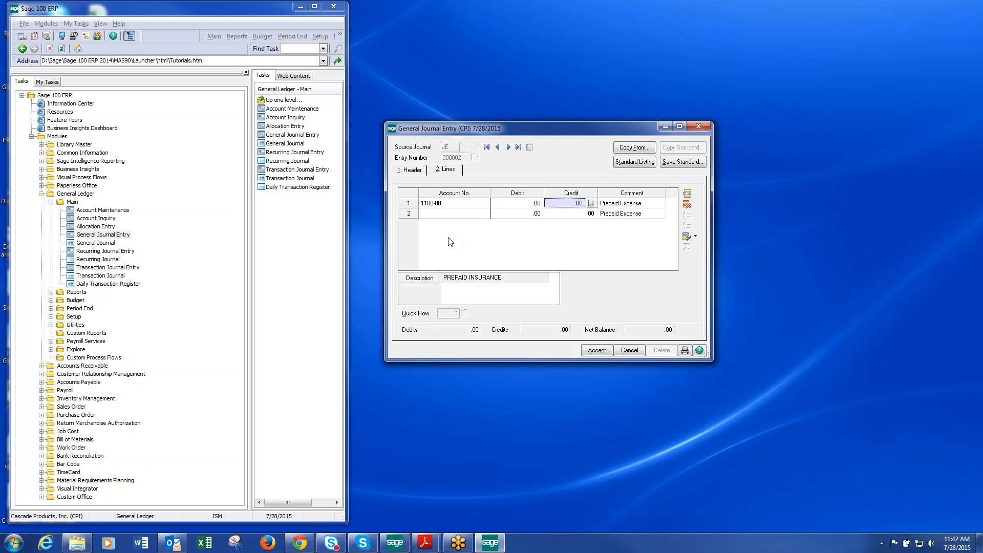
text(7.77)
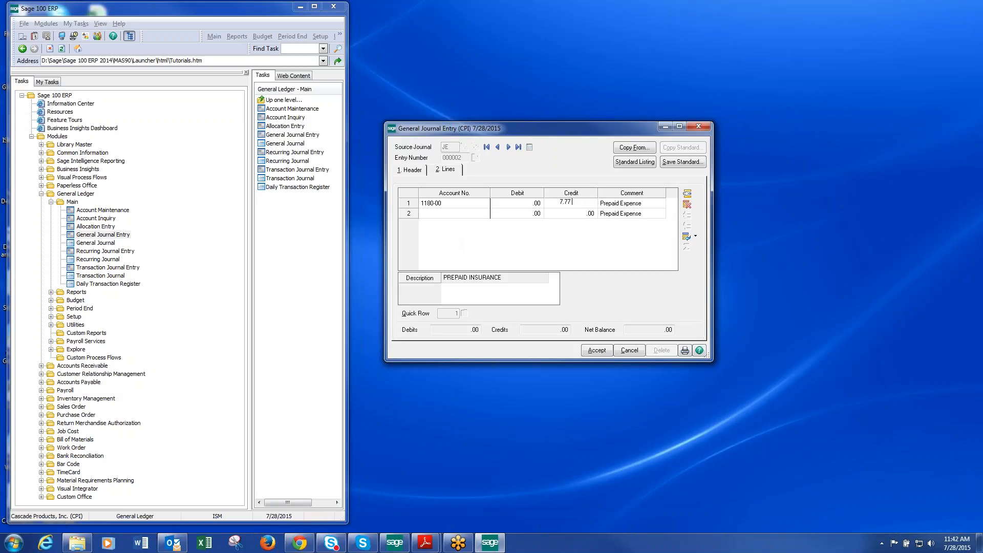
text(.13)
key(Tab)
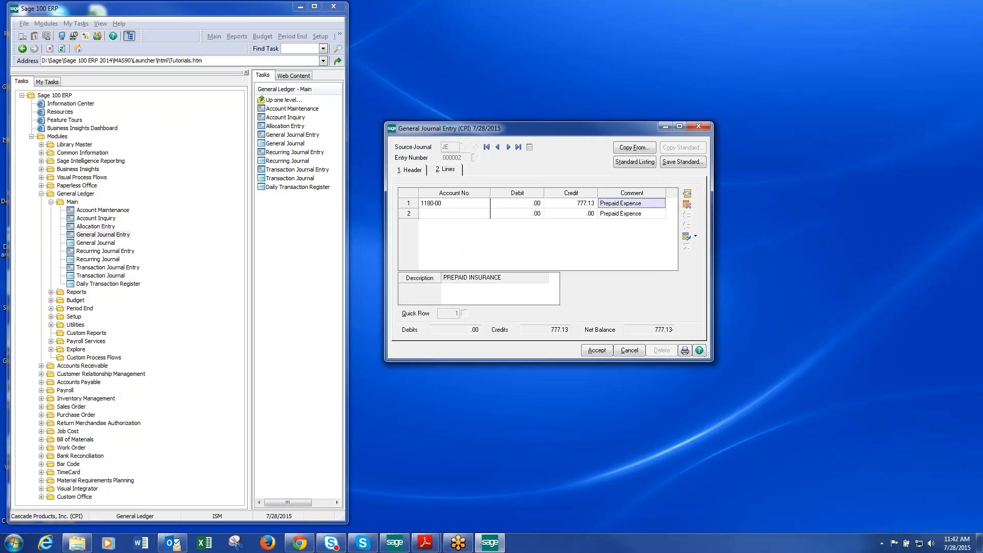
- Add journal lines for accounts 6025-00 and 6025-10
key(Tab)
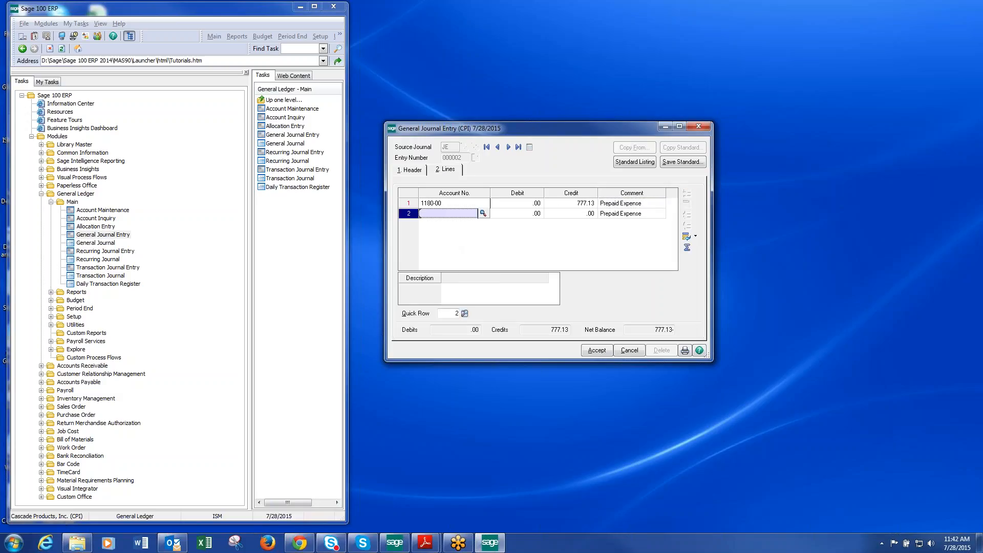
text(5)
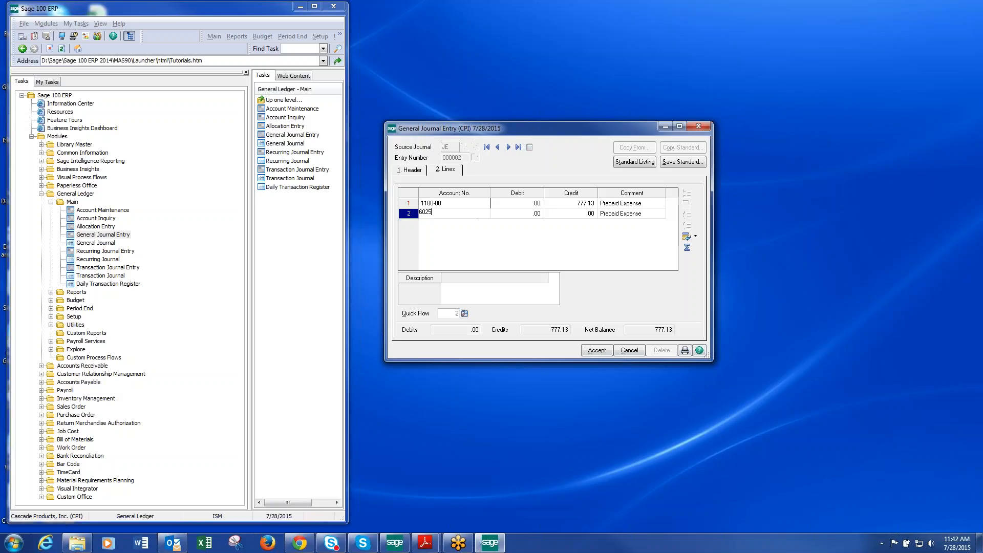
text(-00)
key(Tab)
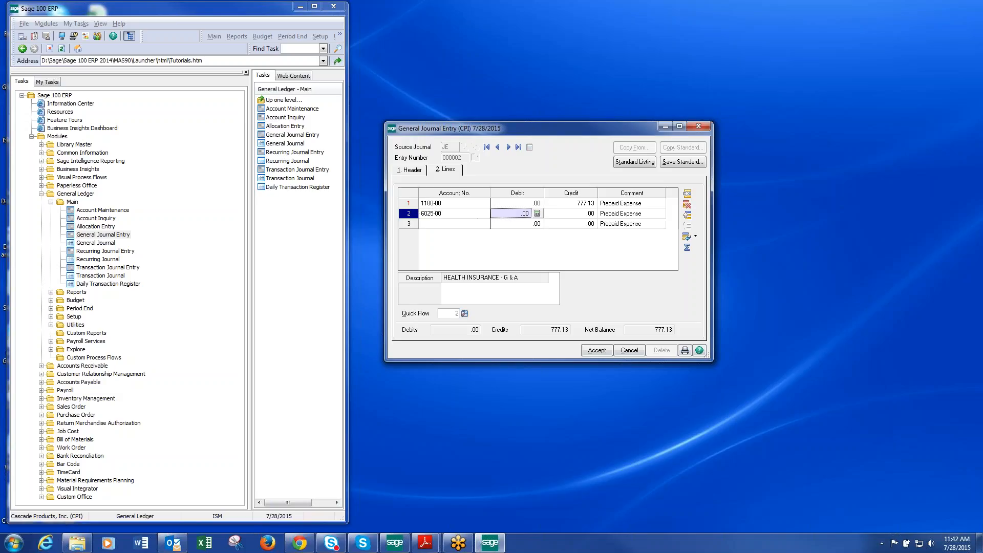
key(Tab)
key(Tab)
key(Tab)
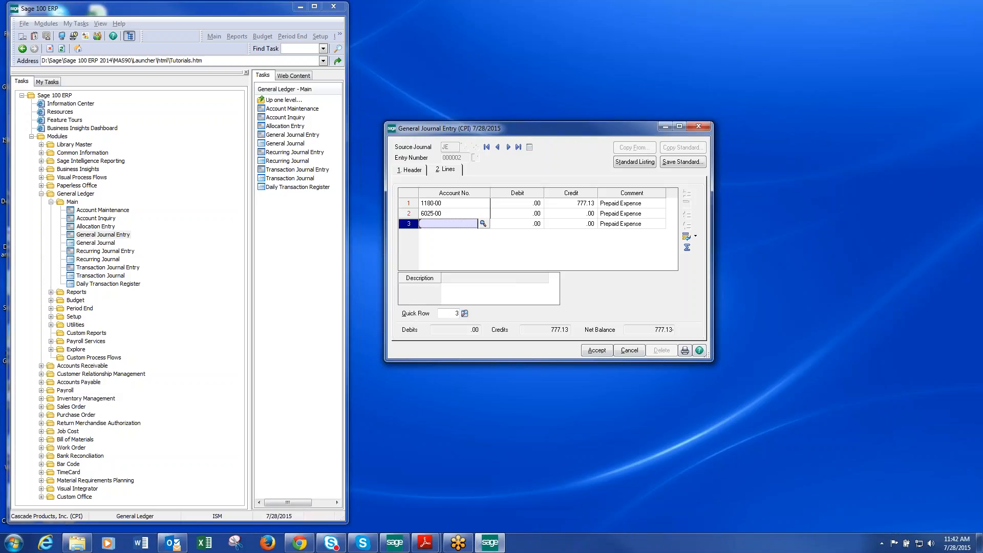
text(6025)
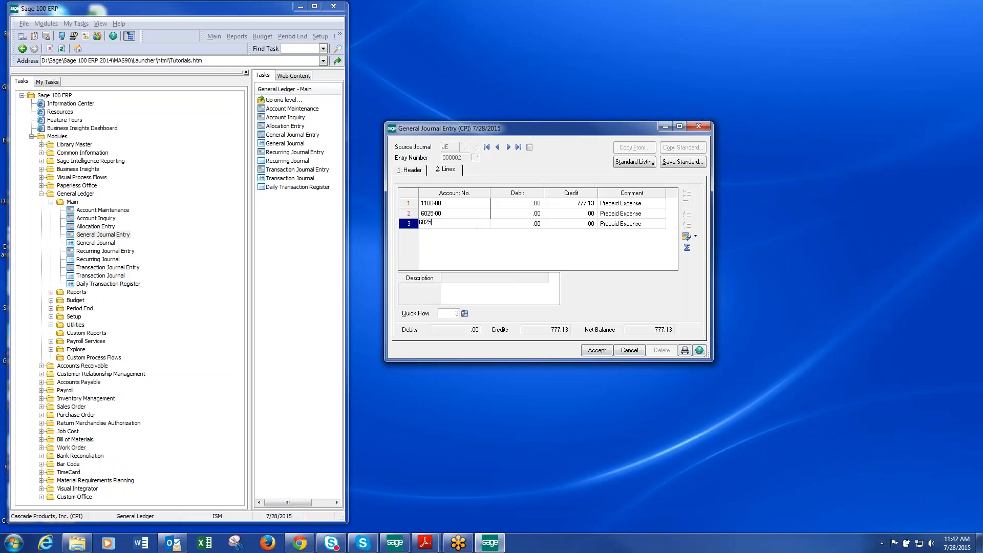
text(-10)
key(Tab)
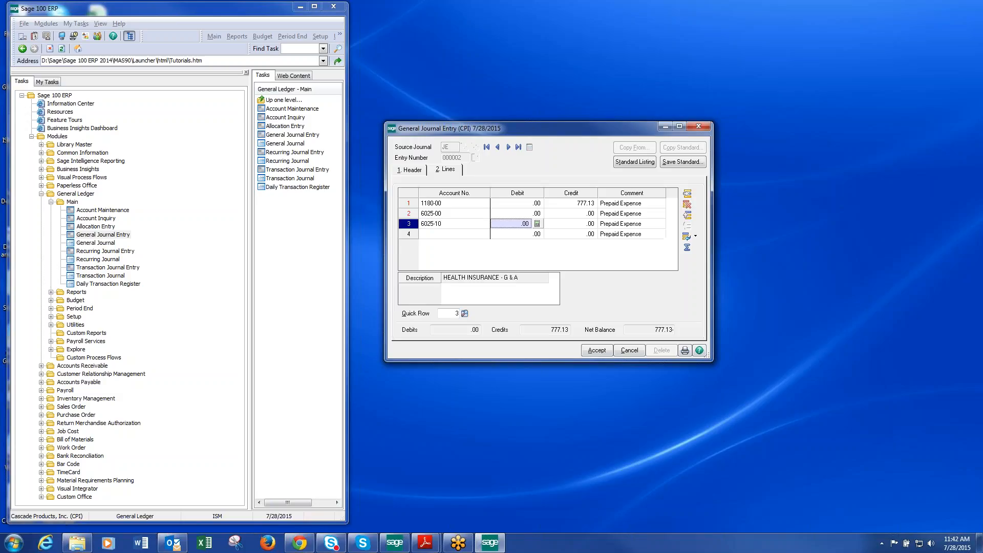
- Debit 50.00 to 6025-00, 25.00 to 6025-10, and 30.00 to a new 6025-20 line
click(512, 213)
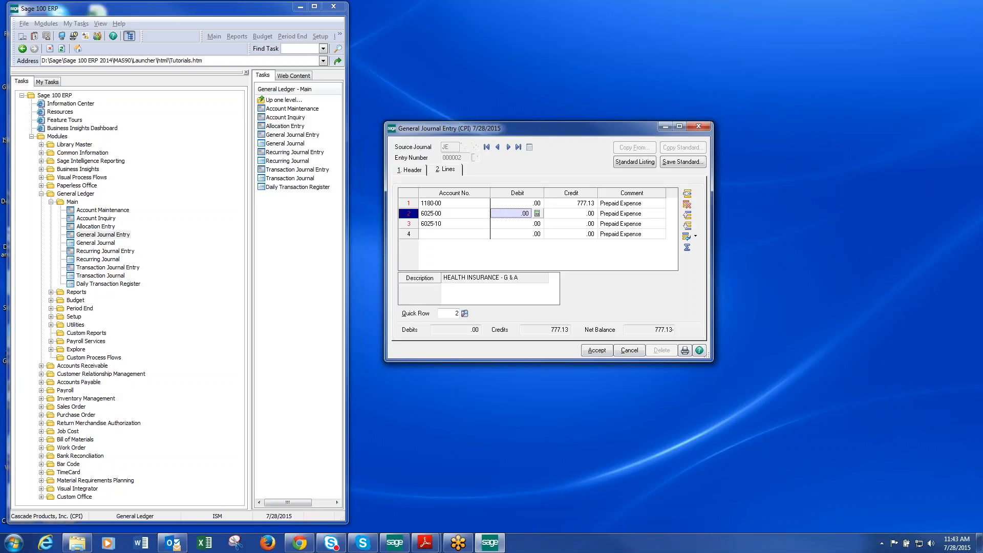
text(50)
key(Tab)
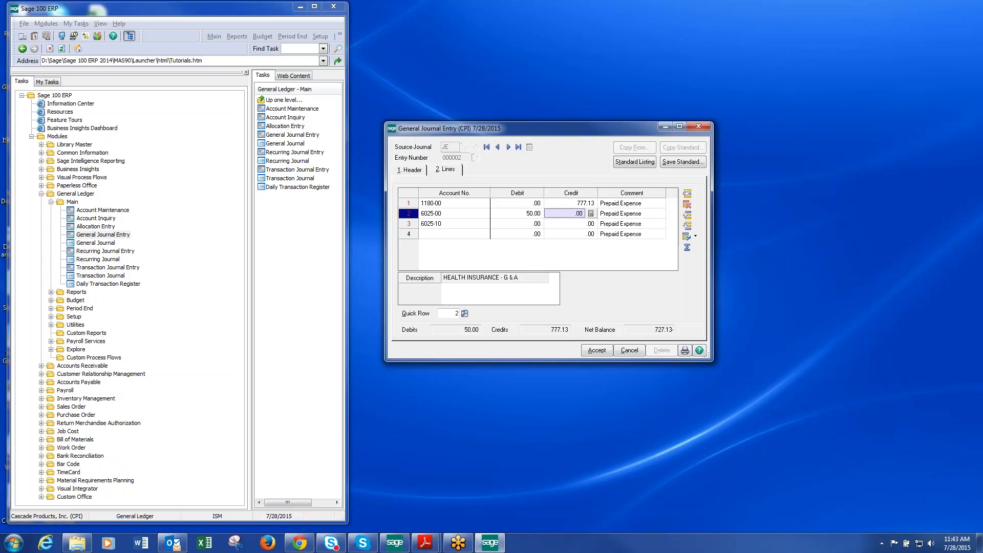
key(Tab)
key(Tab)
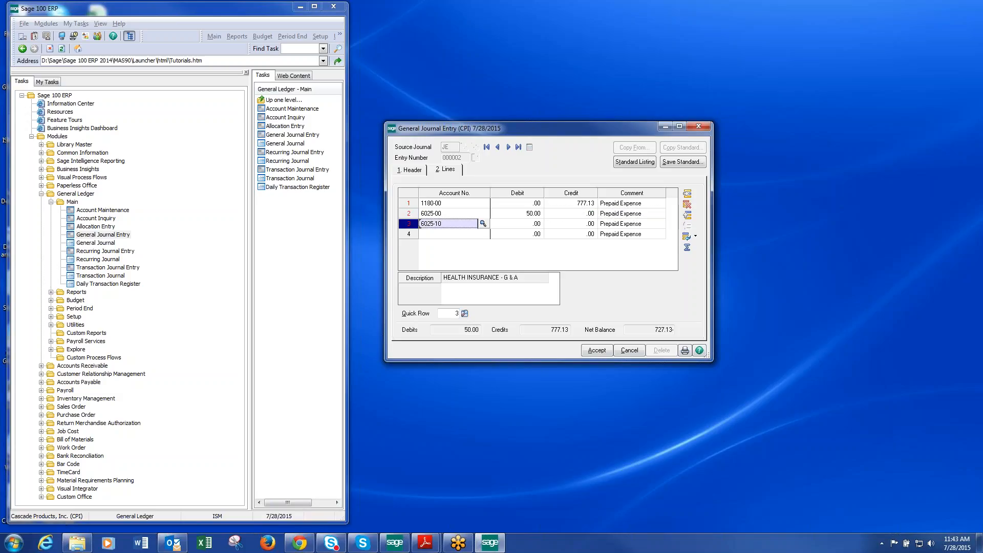
key(Tab)
text(25)
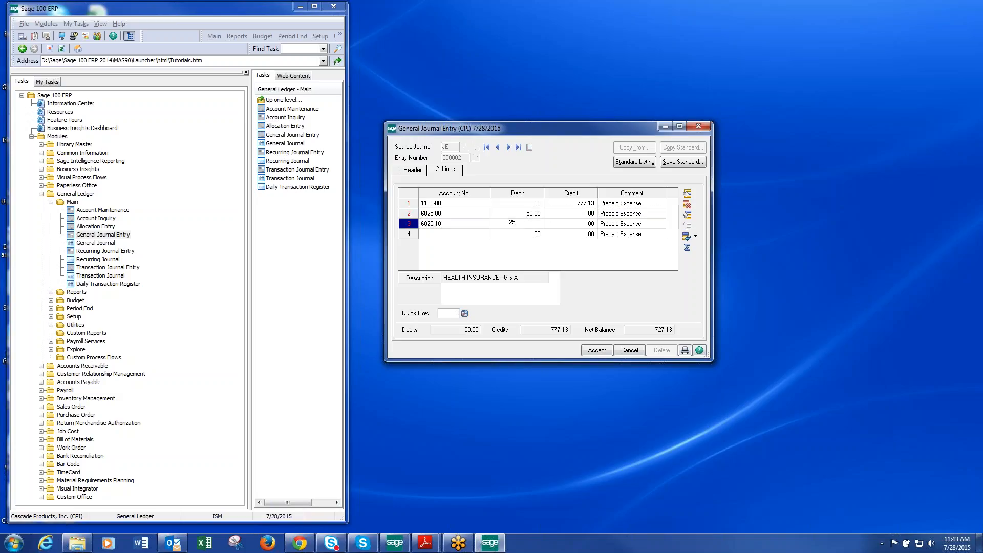
key(Tab)
key(Tab)
key(Tab)
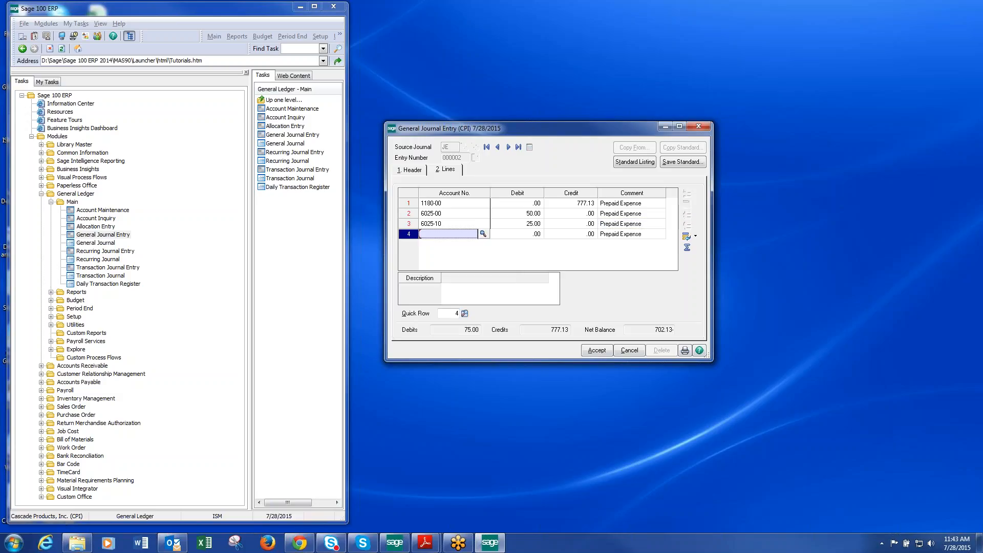
text(6025-)
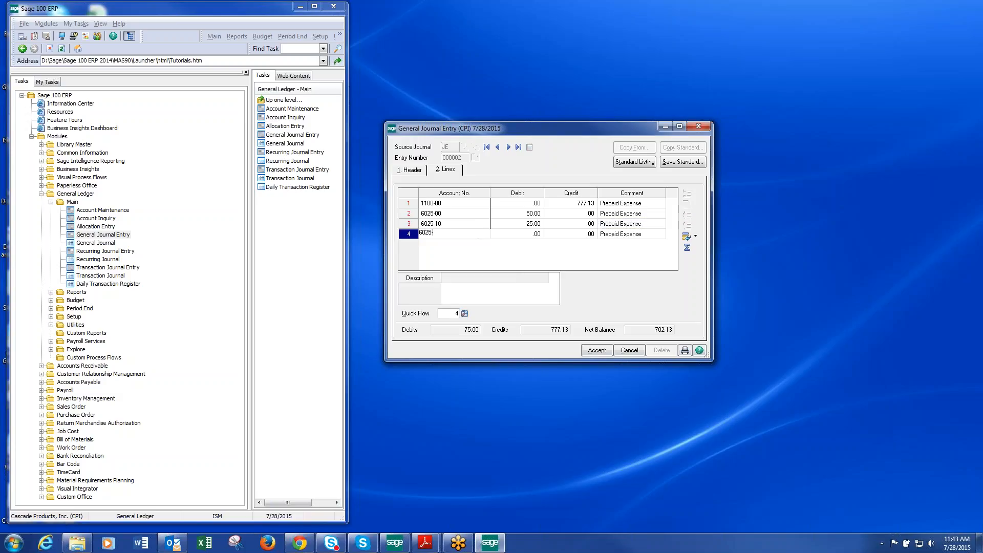
text(20)
key(Tab)
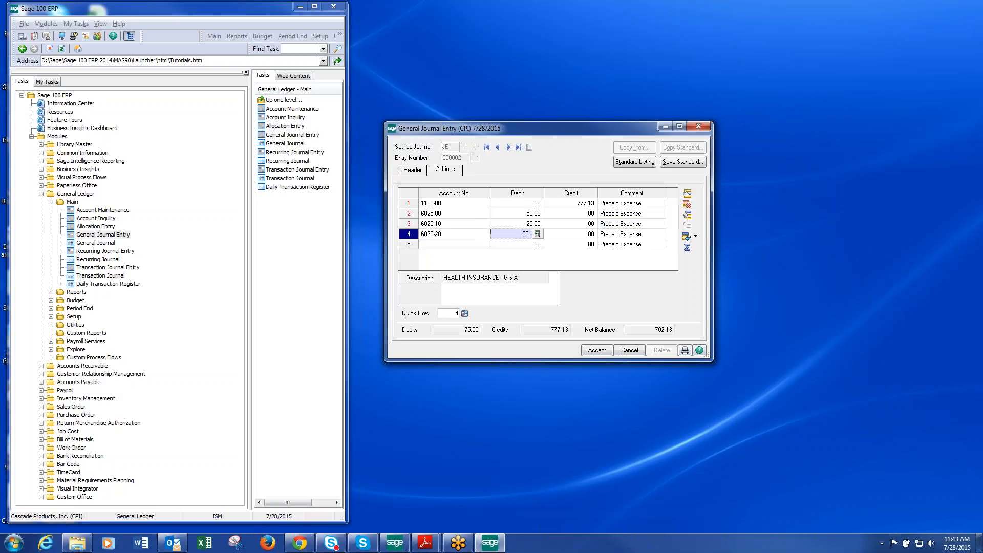
text(.30)
key(Tab)
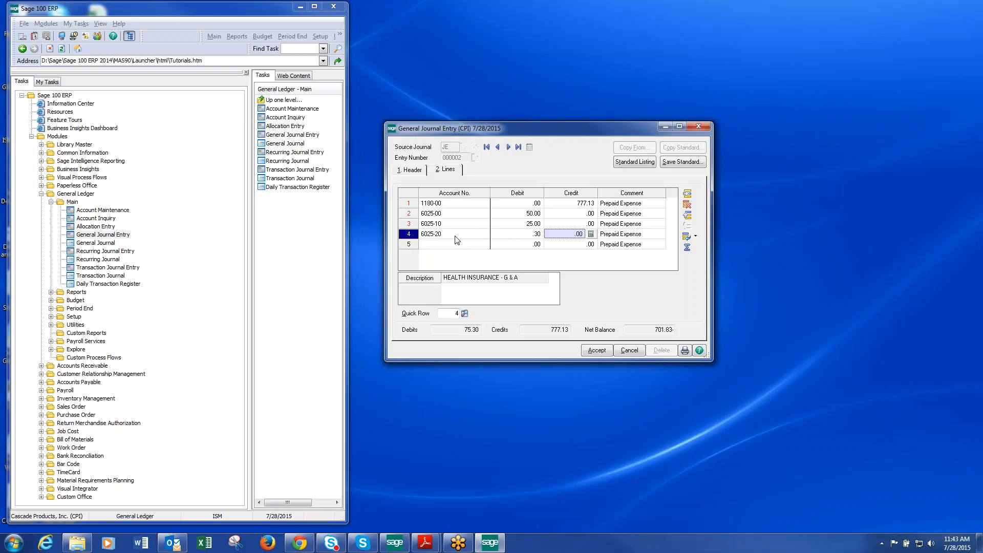
click(505, 235)
text(30.00)
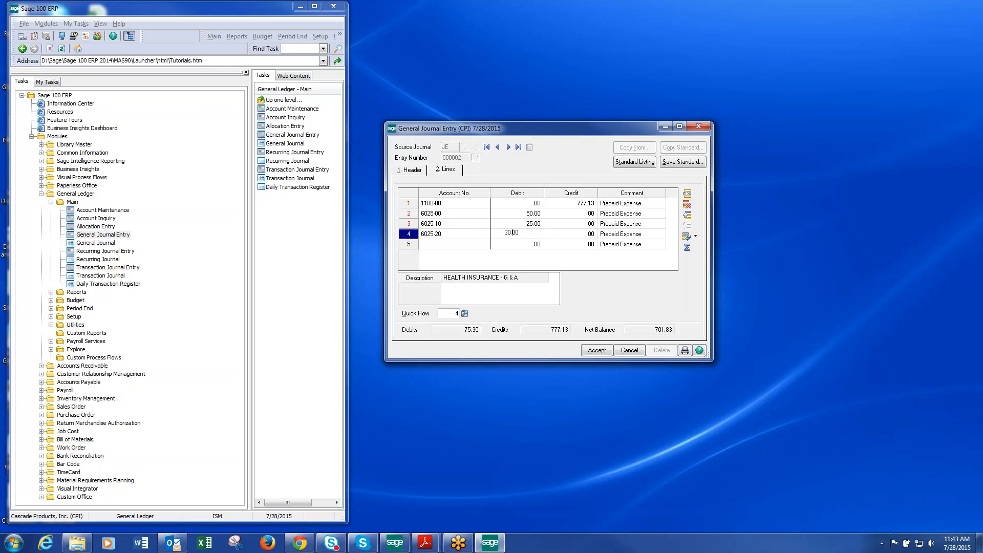
key(Tab)
key(Tab)
key(Tab)
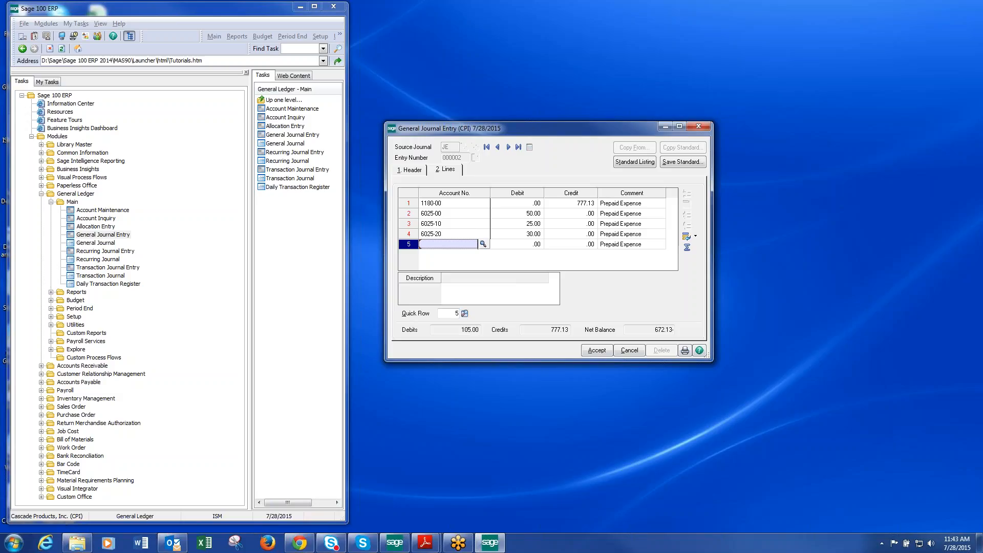
- Add 6025-40 debiting 500.00 and 6025-80 debiting 172.13 to balance the entry
text(6025-40)
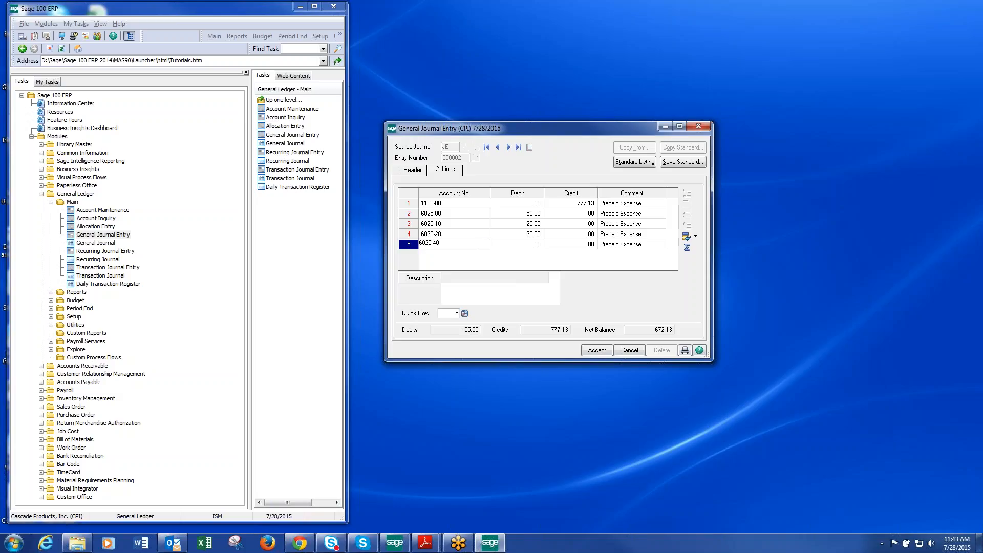
key(Tab)
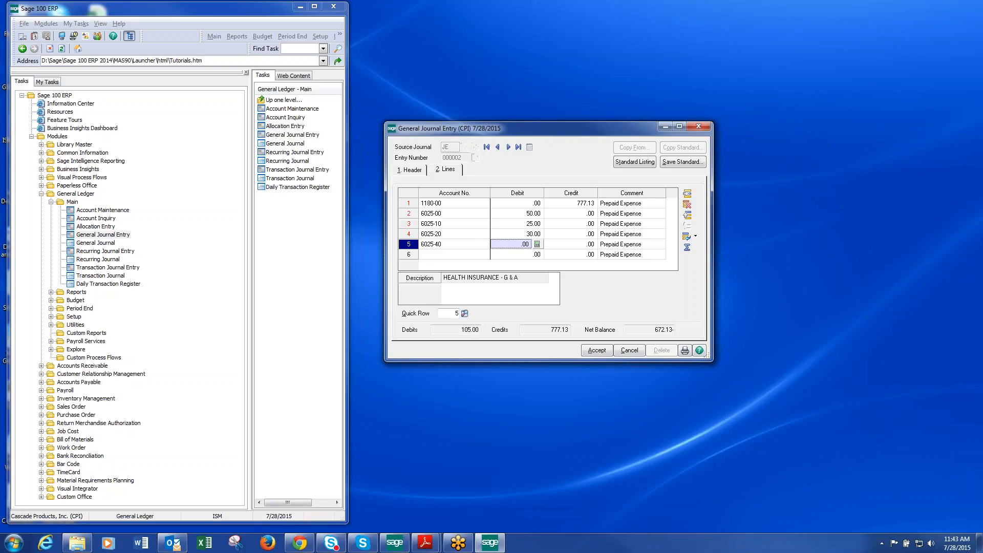
text(.0500.00)
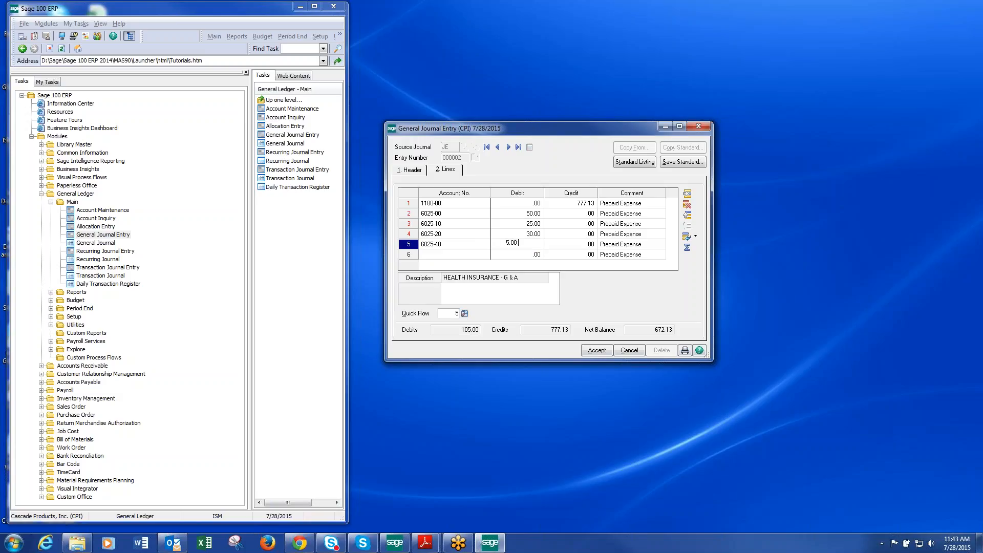
key(Tab)
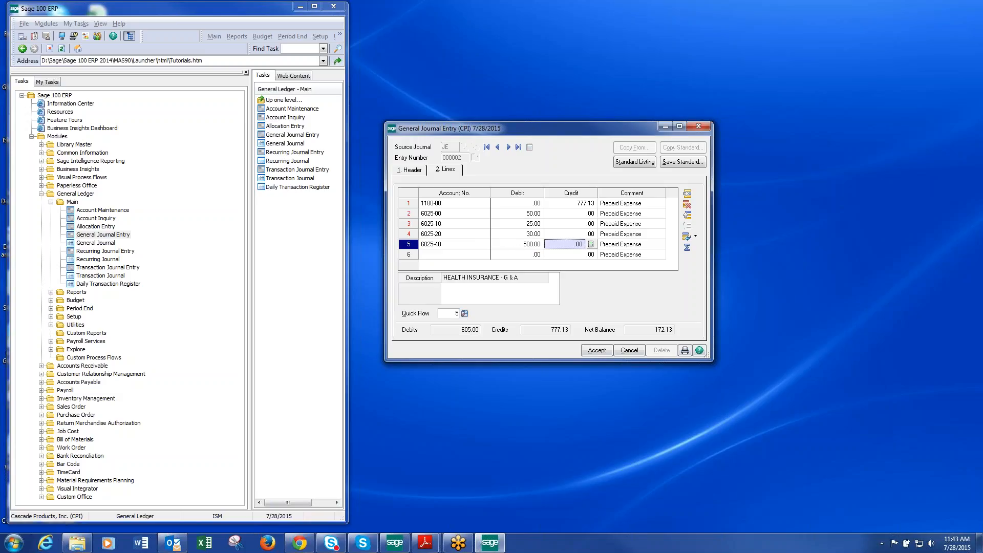
key(Tab)
key(Tab)
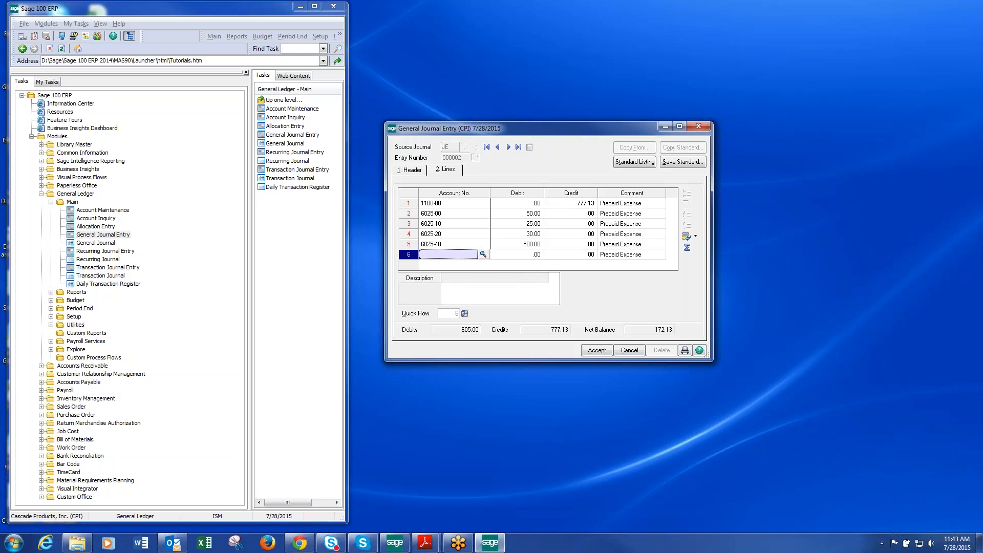
text(6025)
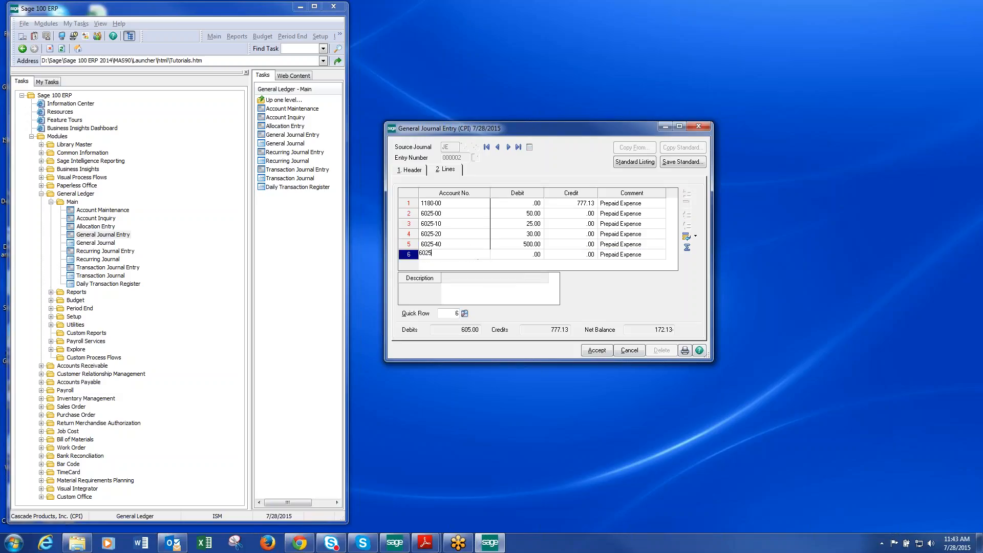
text(-80)
key(Tab)
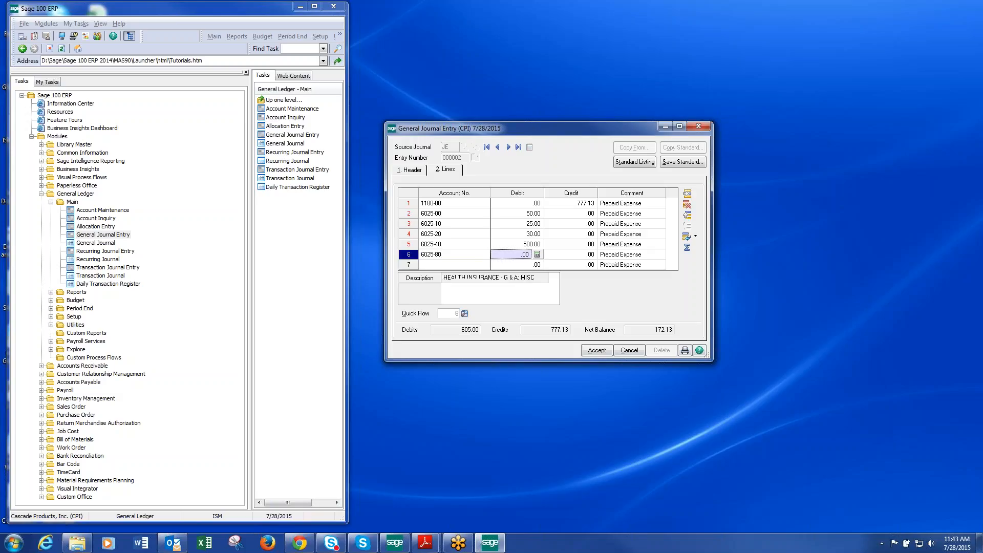
text(172.)
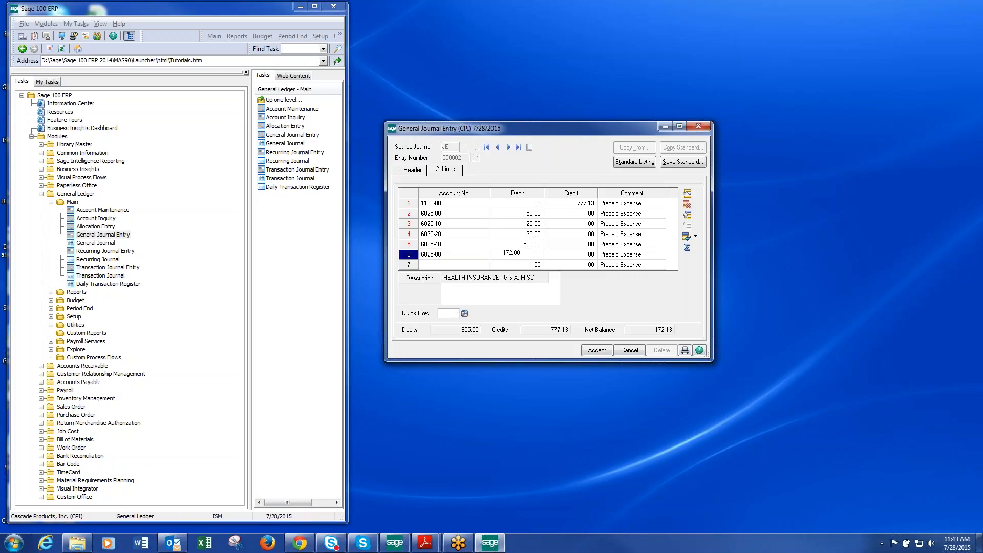
text(13)
key(Tab)
key(Tab)
key(Tab)
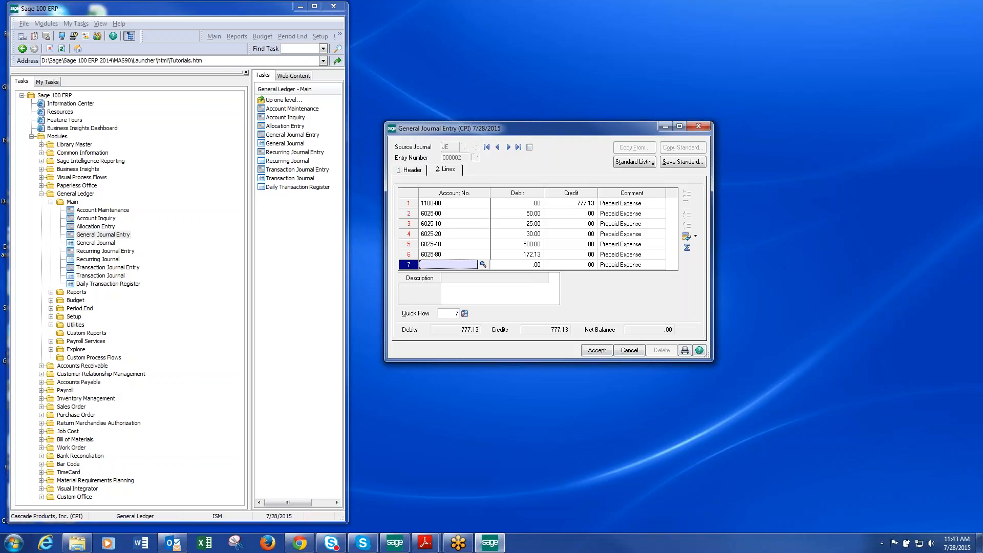
- Save the lines as standard journal PREPAY, 'Prepaids Monthly Dist', checking Save Comments
click(681, 162)
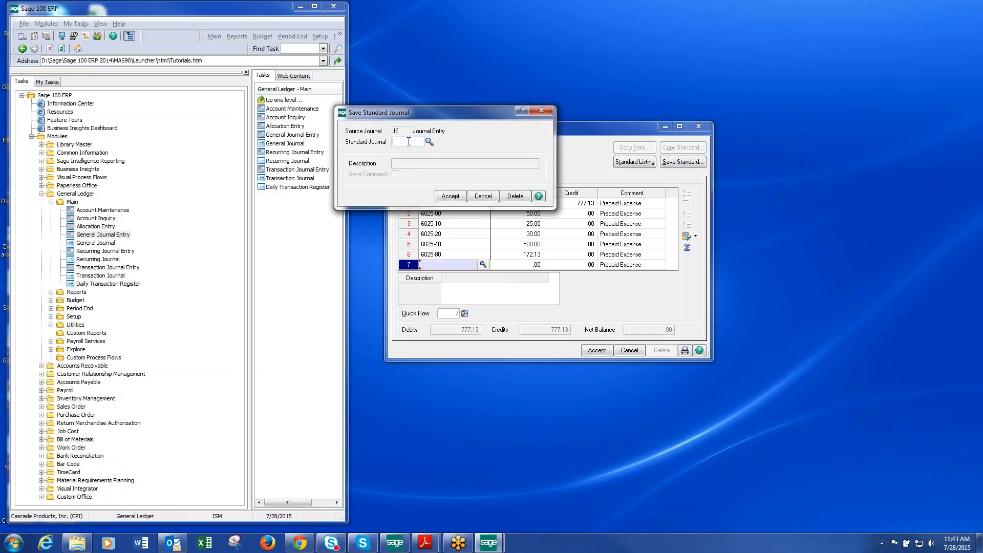
text(PREPAY)
key(Tab)
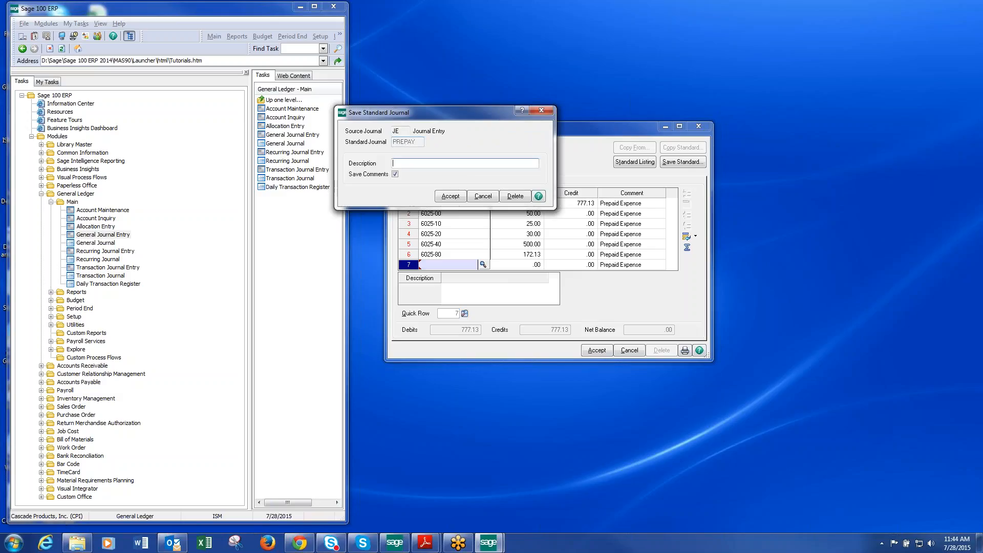
text(Prepaids Month)
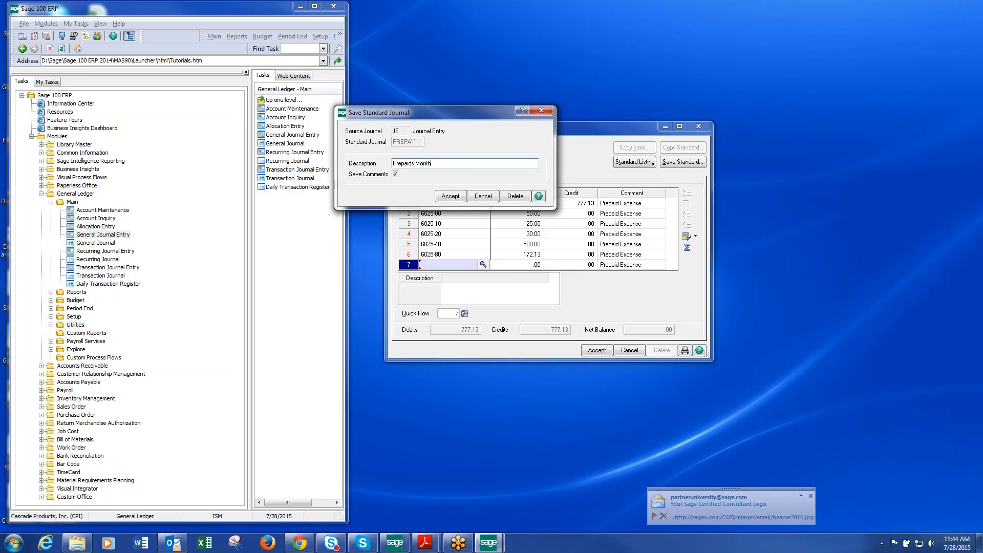
text(ly Dist)
key(Tab)
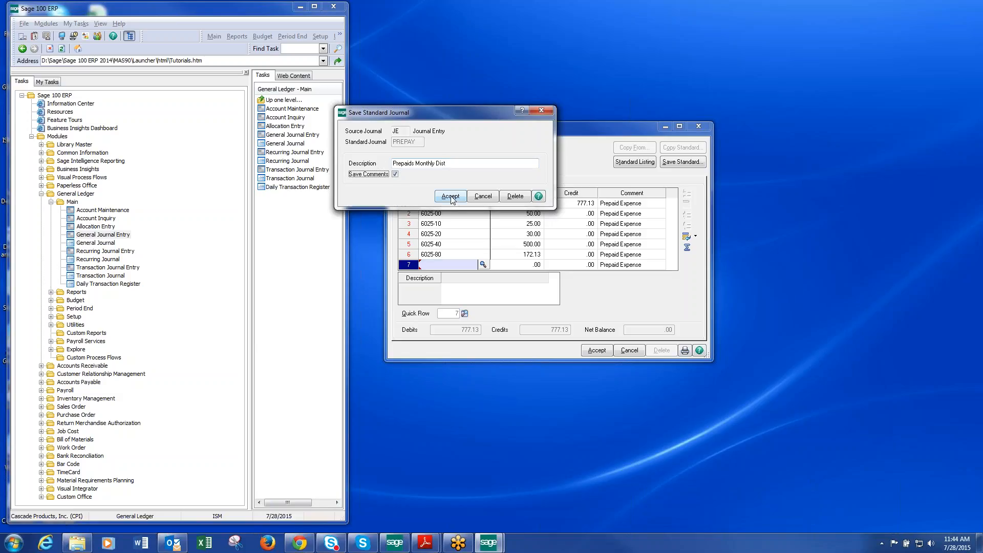
click(395, 174)
click(450, 197)
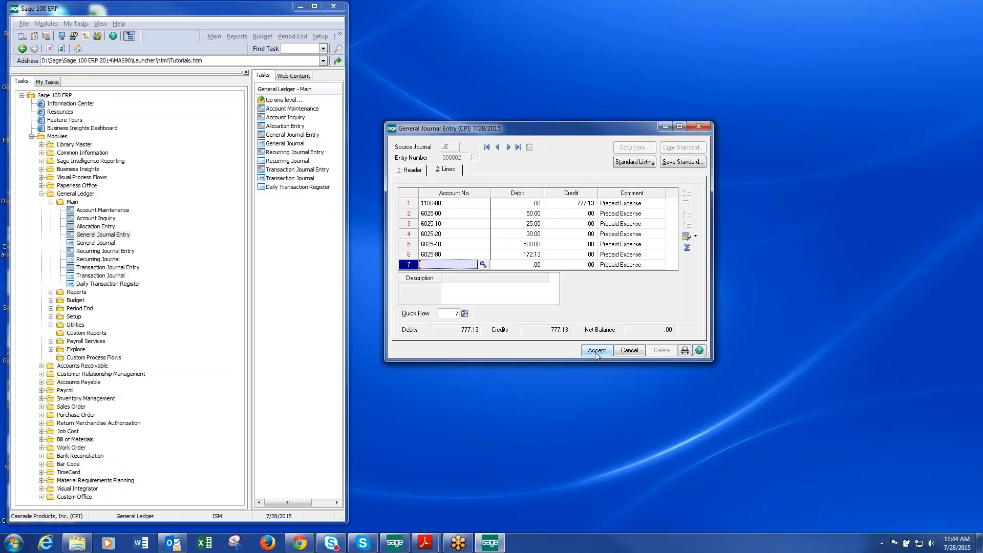
- Discard the current entry and start JE entry 000003 with posting date 7/30/2015
click(630, 350)
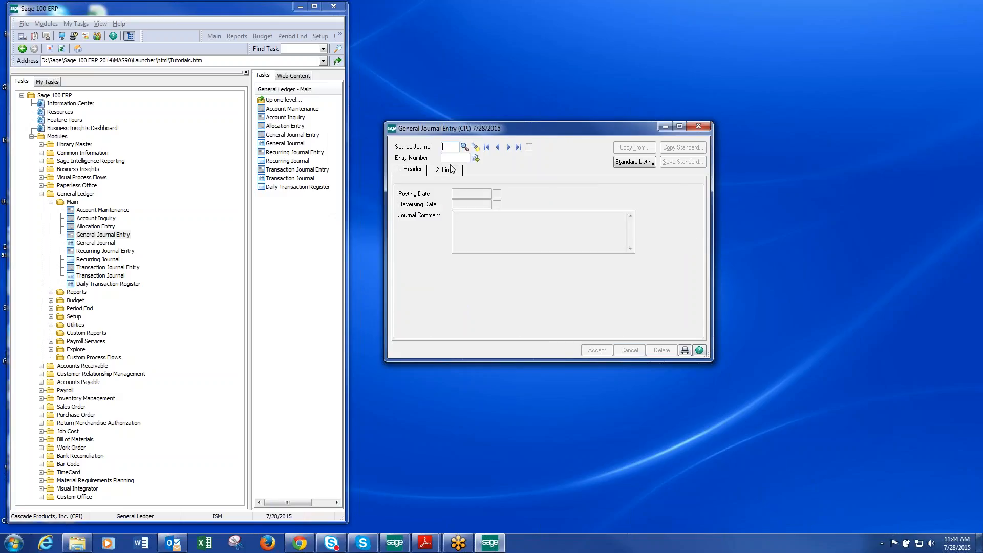
text(JE)
key(Tab)
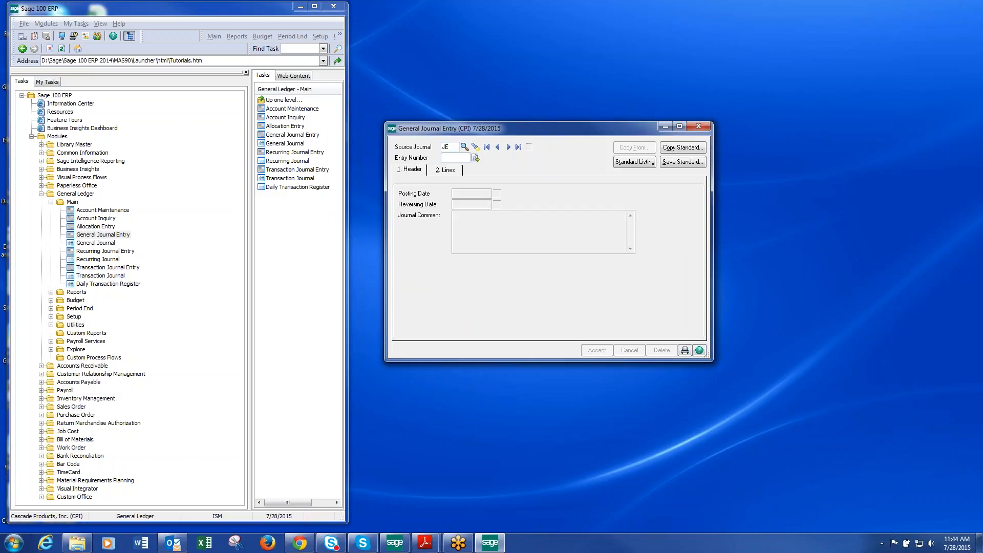
click(475, 158)
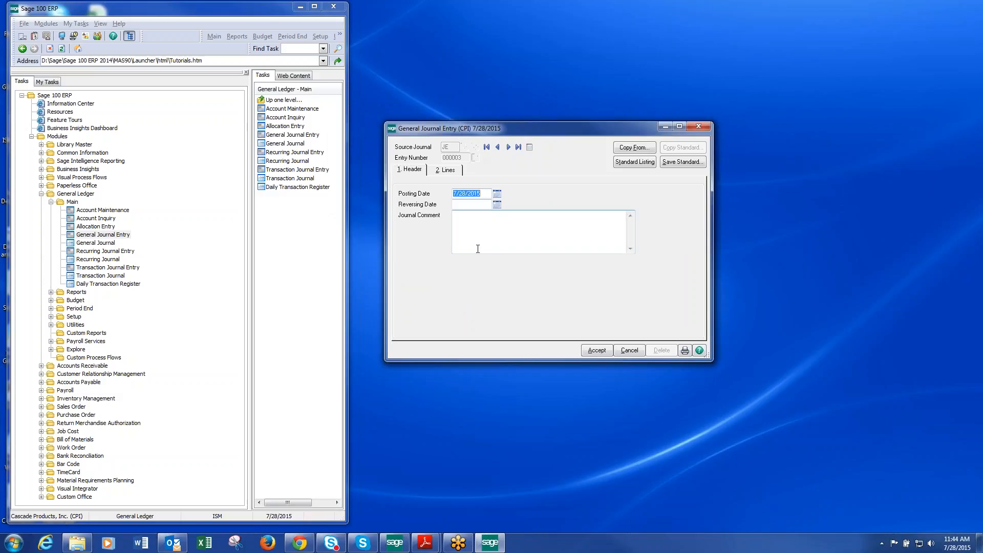
text(07302015)
key(Tab)
key(Return)
key(Tab)
- Copy the PREPAY standard journal's lines into entry 000003 and select the first line
click(639, 151)
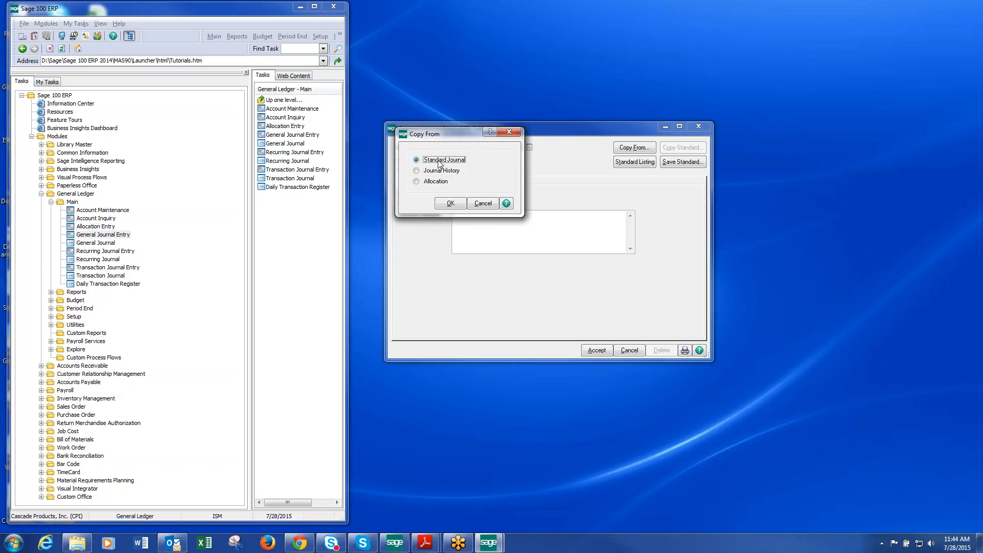
click(451, 204)
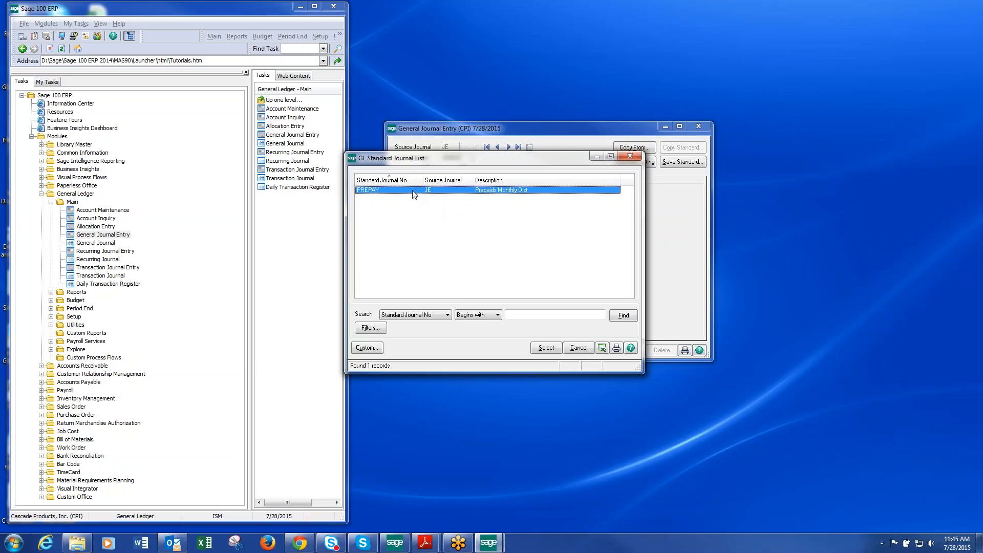
click(549, 349)
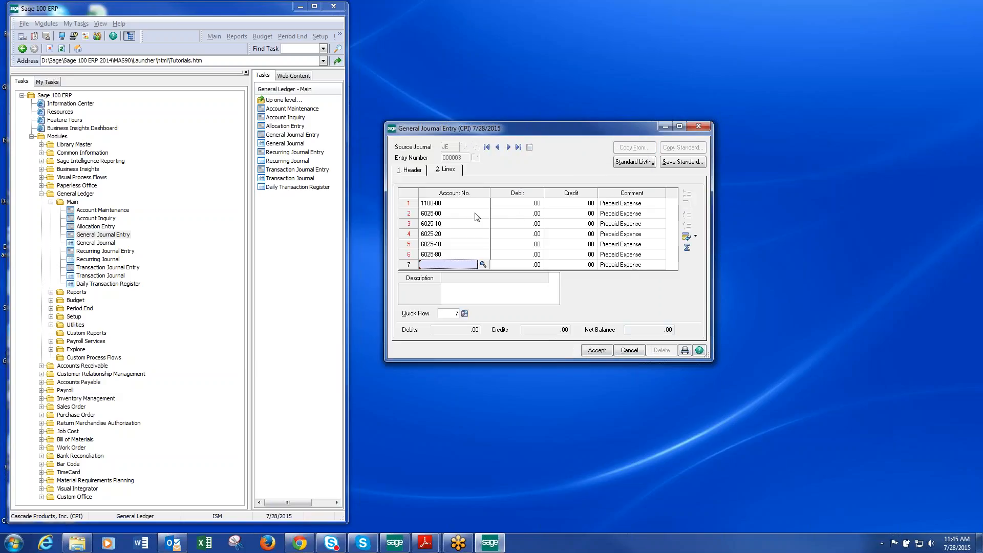
click(462, 204)
- Credit 815.00 to account 1180-00 on line 1, then return to the entry header
click(567, 204)
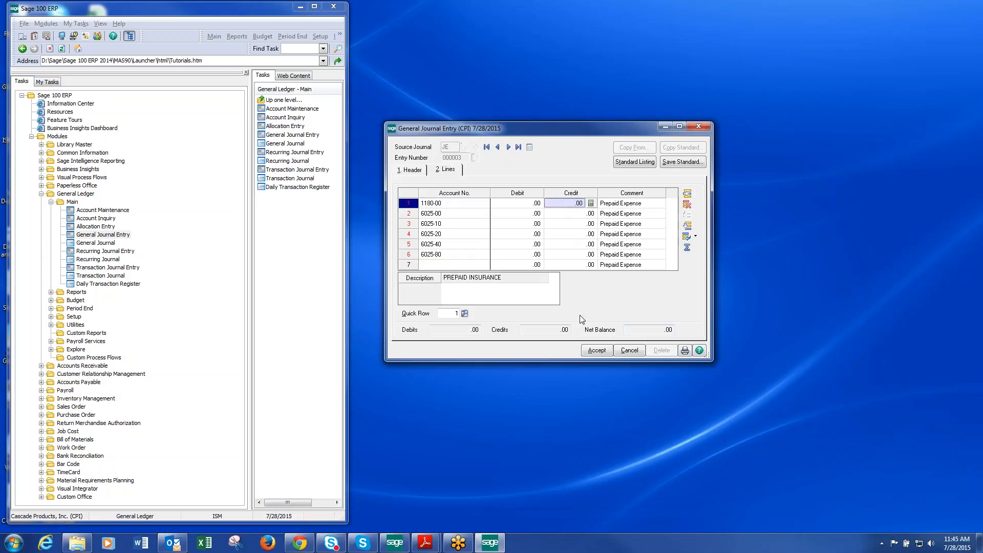
text(815.00)
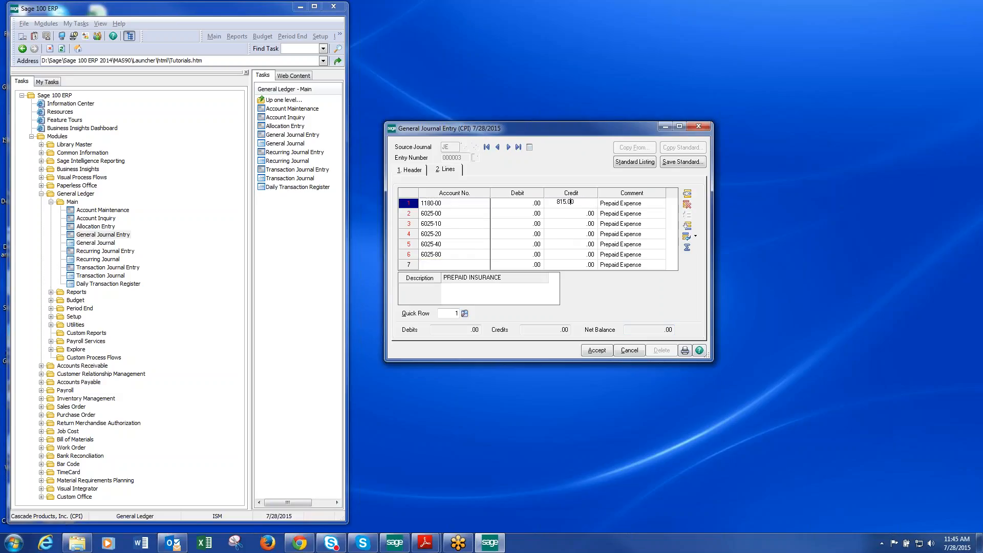
key(Tab)
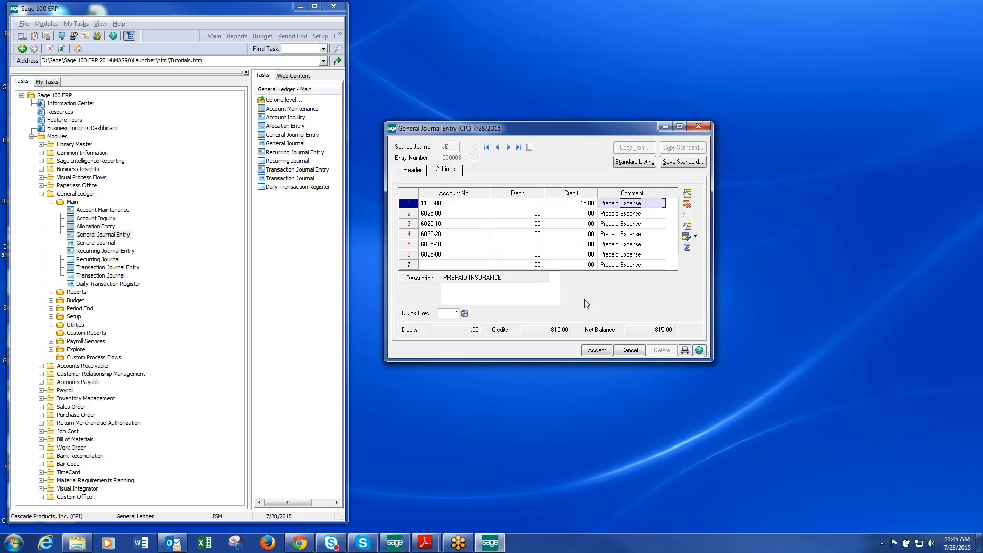
click(523, 214)
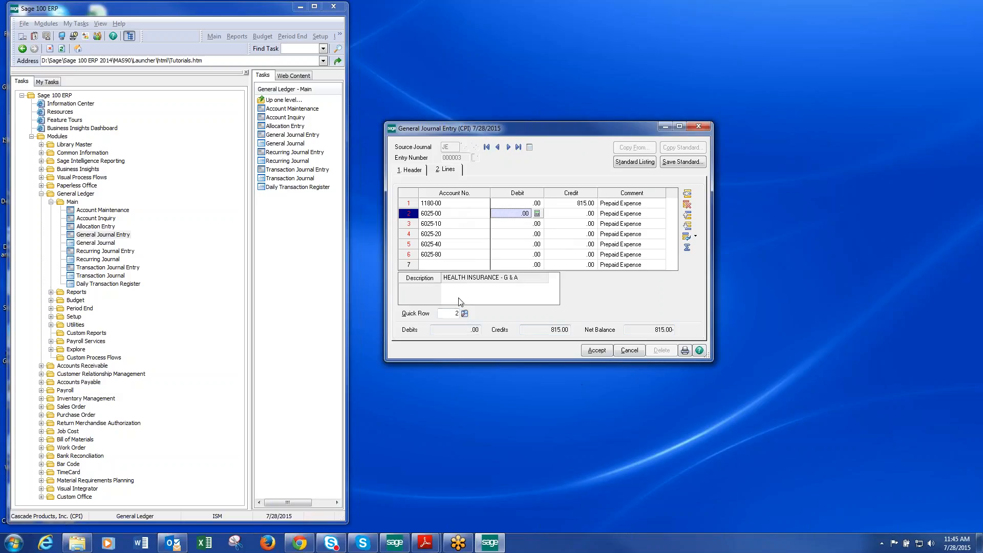
click(417, 171)
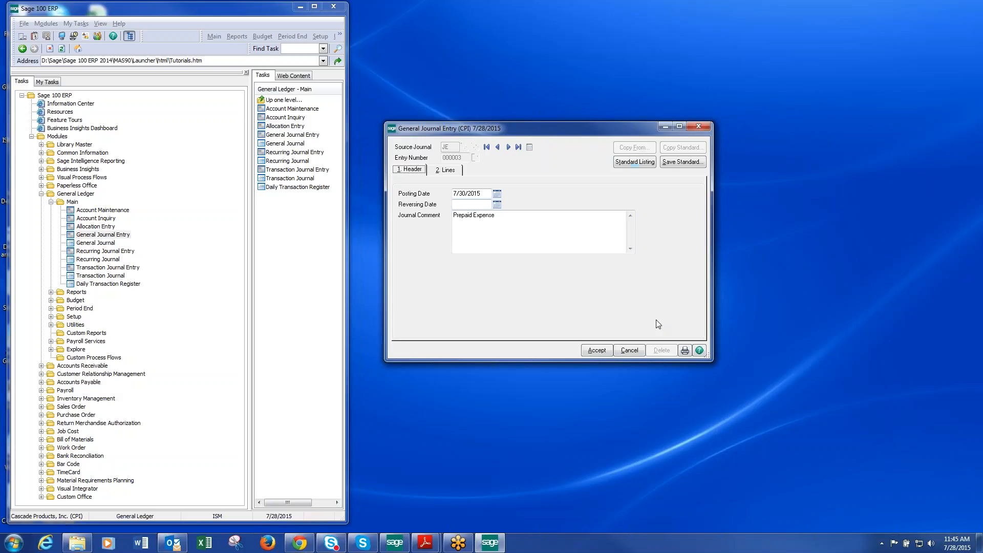
- Discard the entry and start a new JE entry with the next available number
click(624, 350)
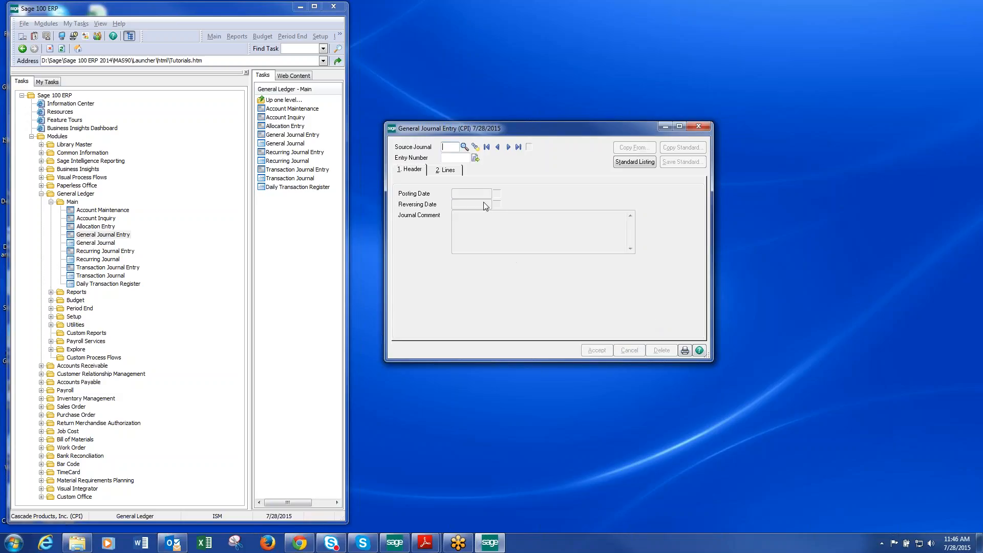
text(JE)
key(Tab)
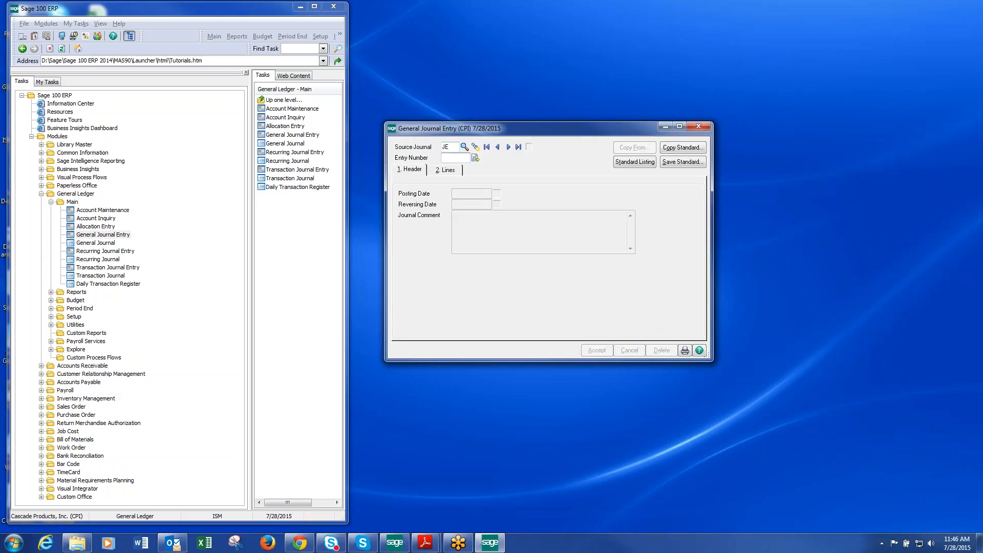
click(475, 158)
- Copy in the PREPAY standard journal lines, review them, then cancel the entry
click(633, 148)
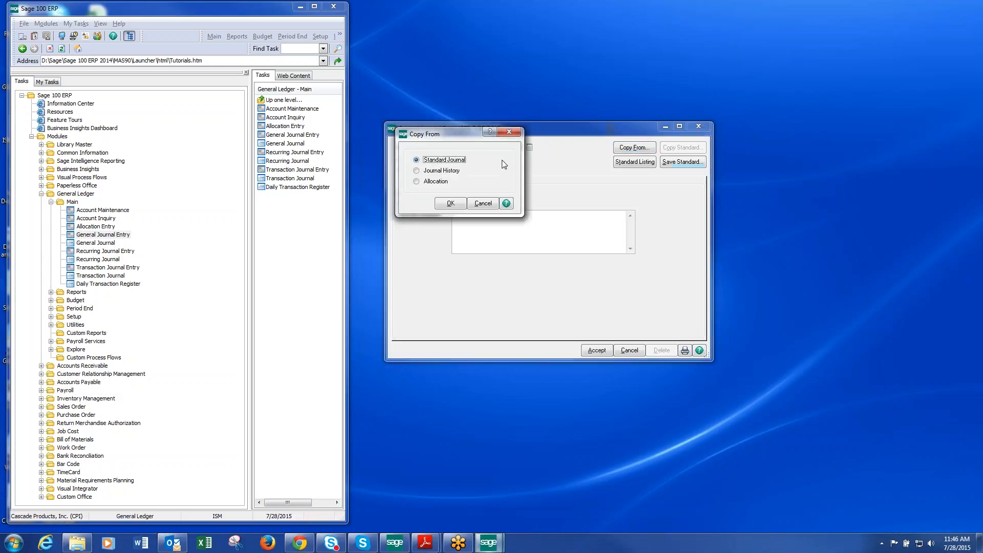
click(451, 203)
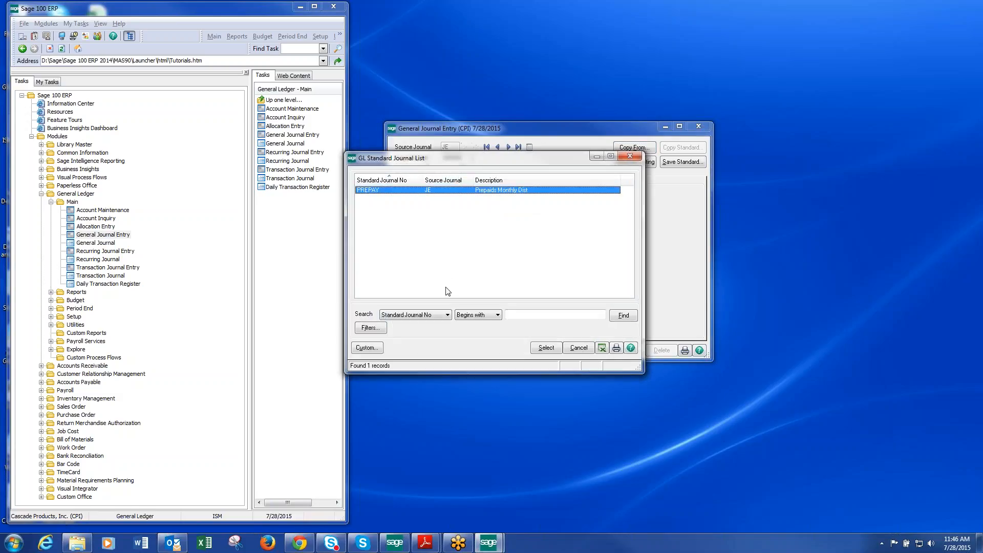
click(578, 349)
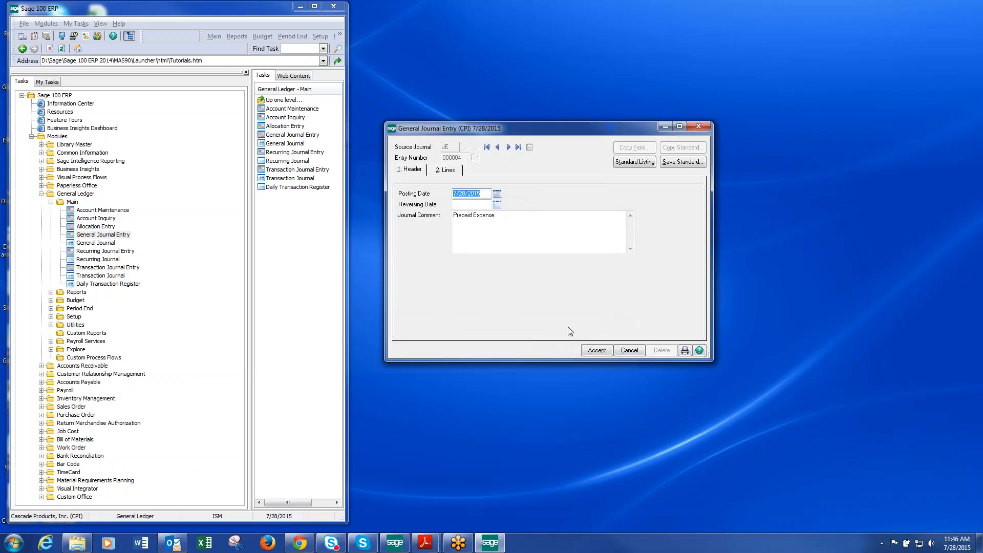
click(453, 174)
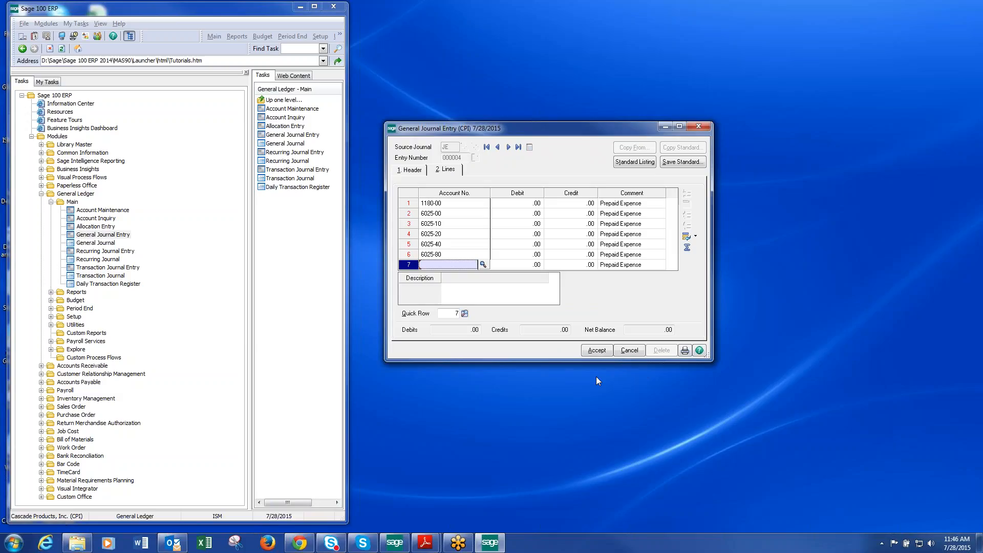
click(630, 351)
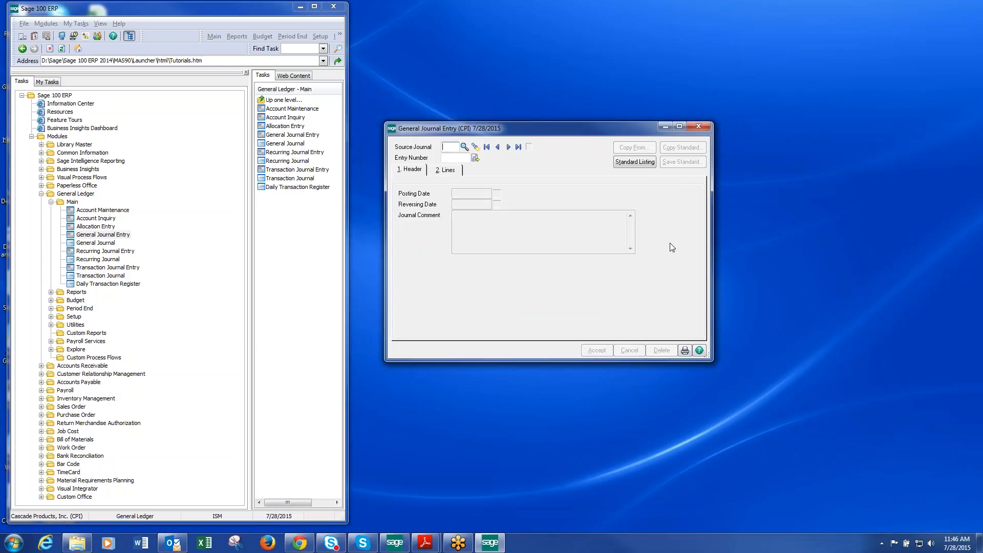
- Replace the General Journal Entry window with the Transaction Journal Entry window
click(698, 126)
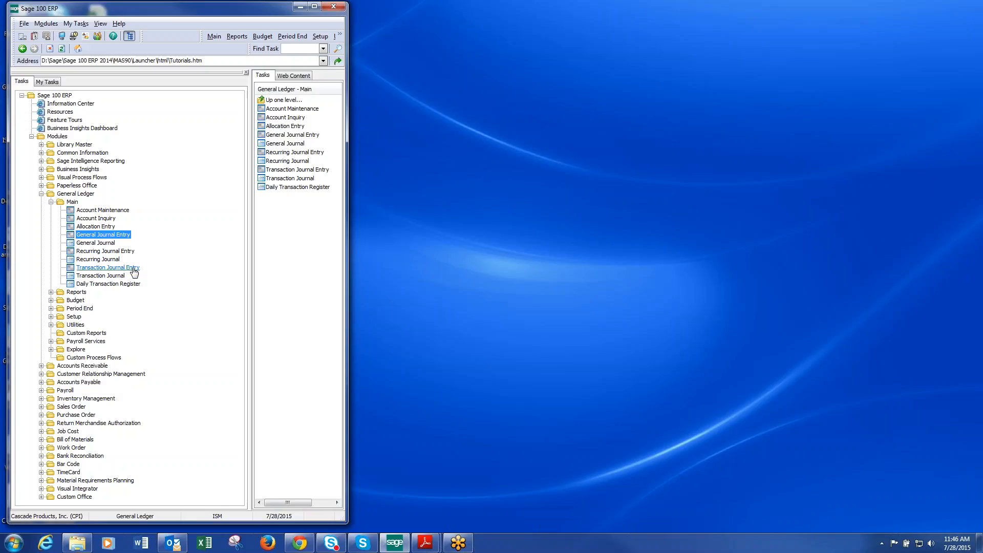
click(134, 272)
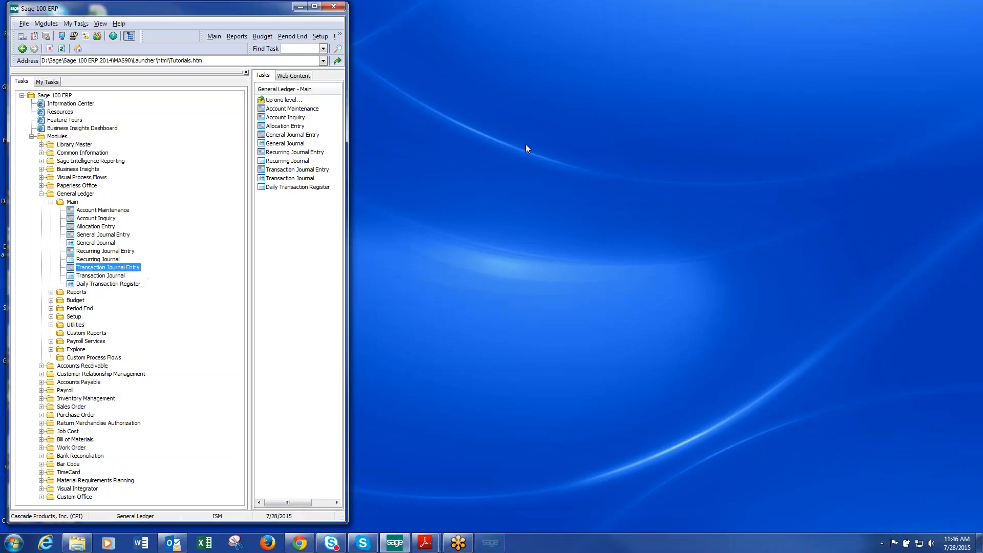
drag(438, 139, 638, 101)
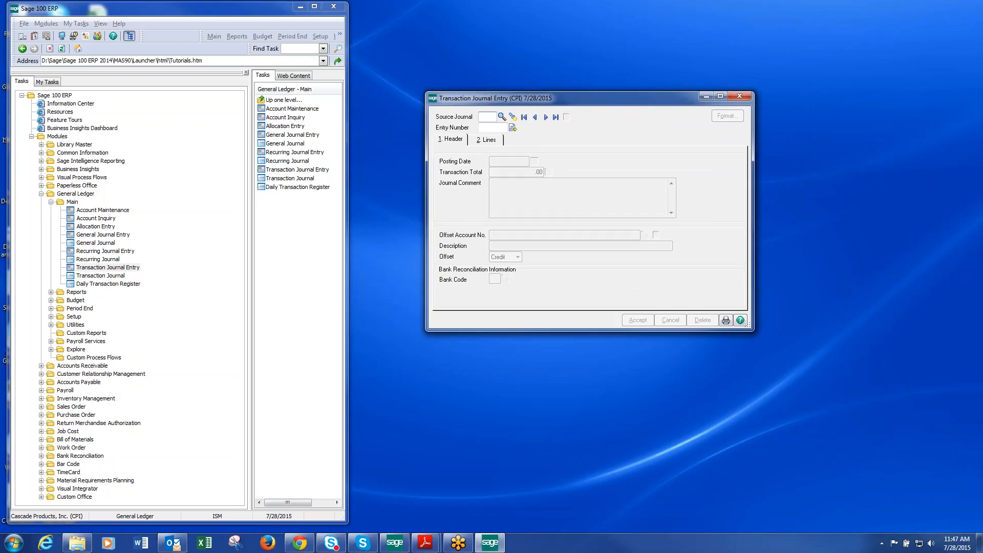
- Browse existing transaction entries and source journals like BANK CHARGES, then expand General Ledger Setup
click(513, 118)
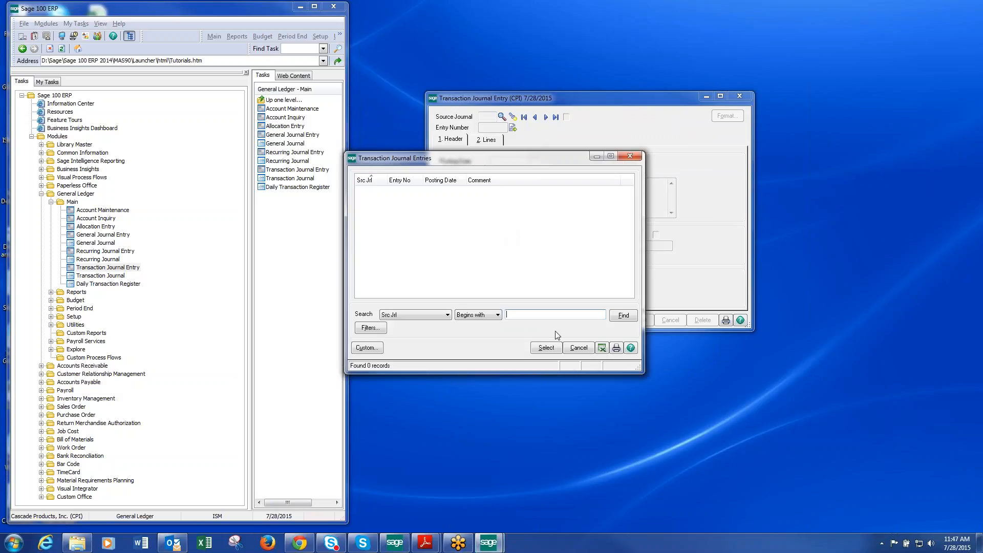
click(577, 349)
click(502, 117)
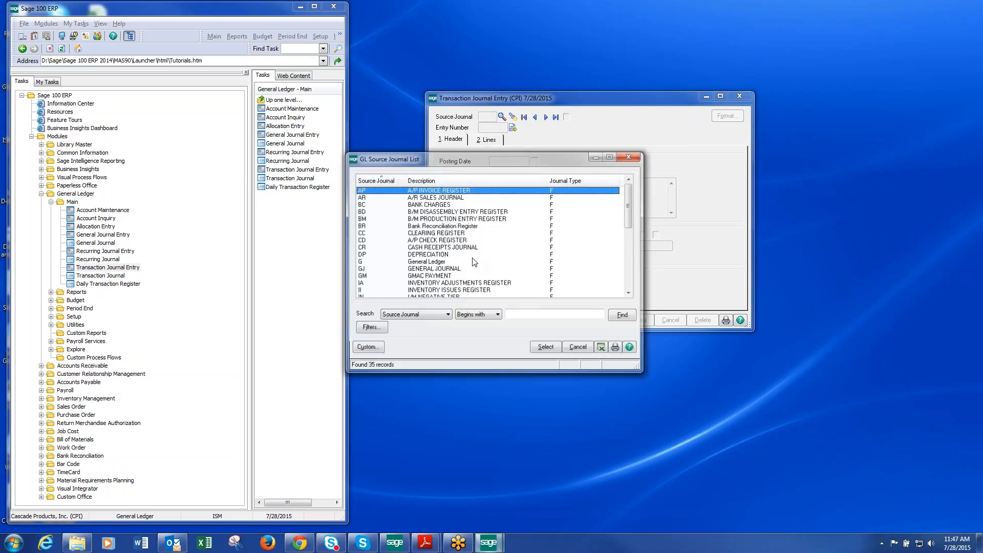
click(443, 204)
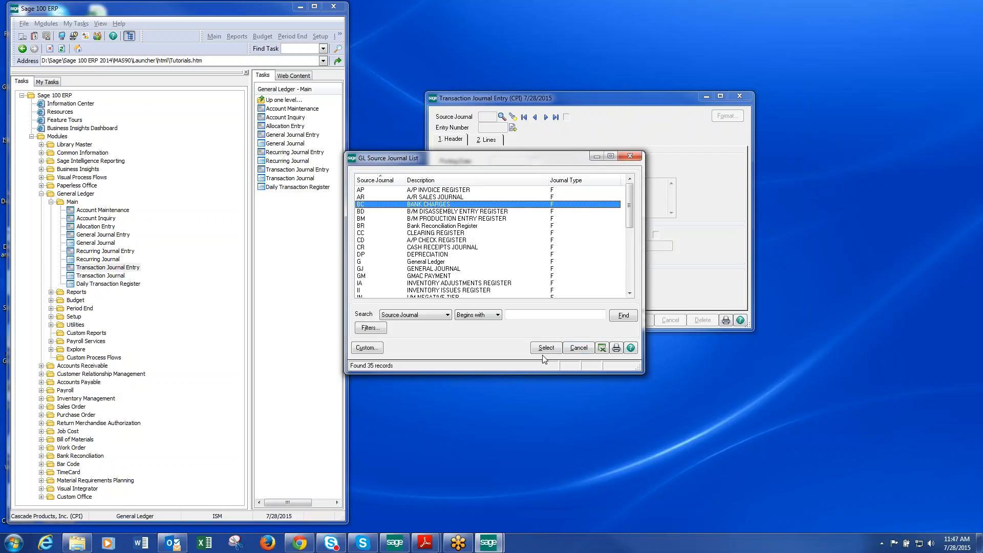
click(579, 348)
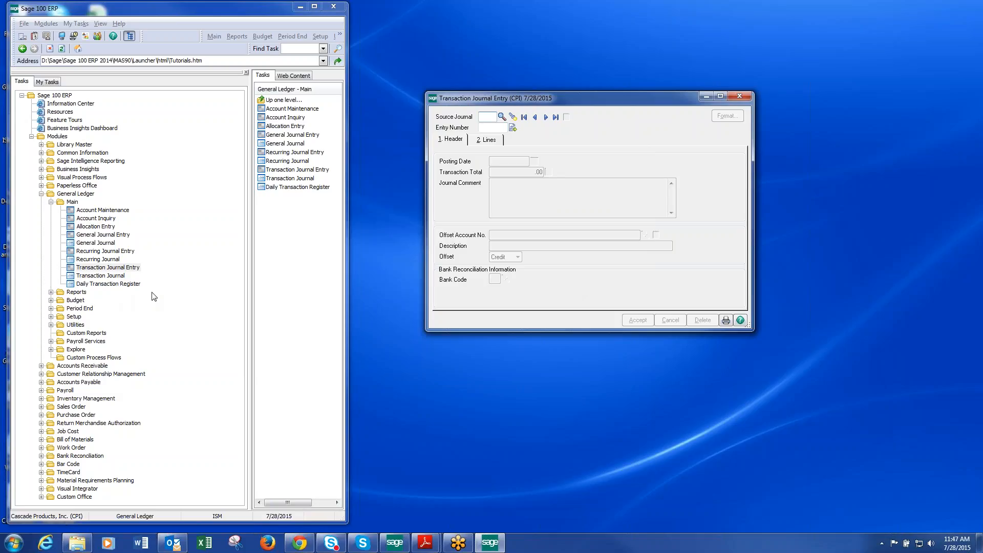
click(78, 317)
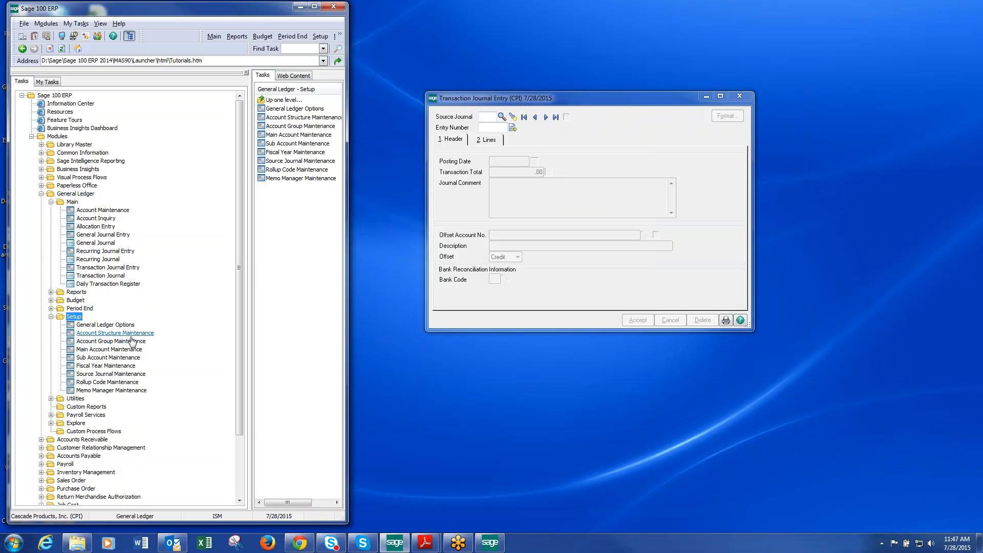
- Open Source Journal Maintenance and review the existing source journal codes
click(136, 374)
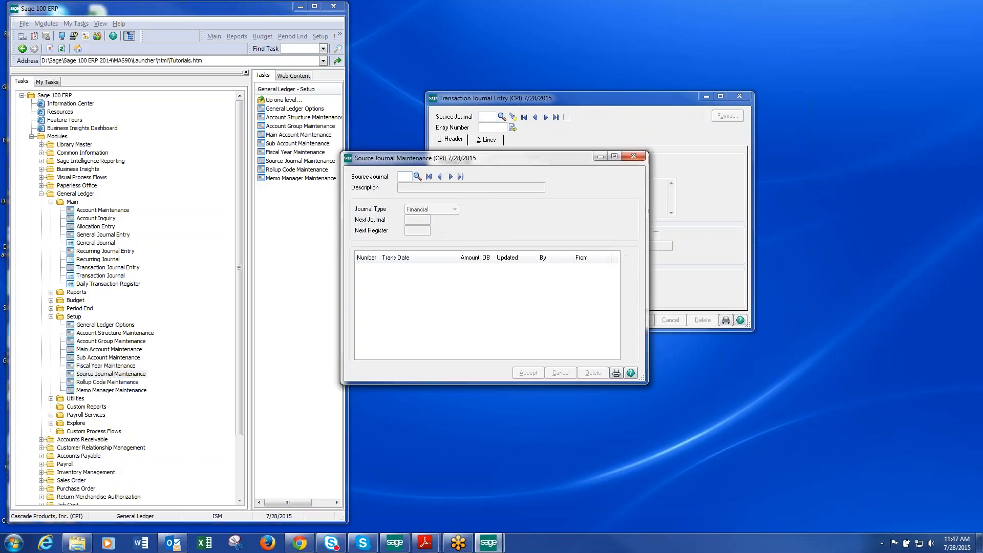
click(418, 176)
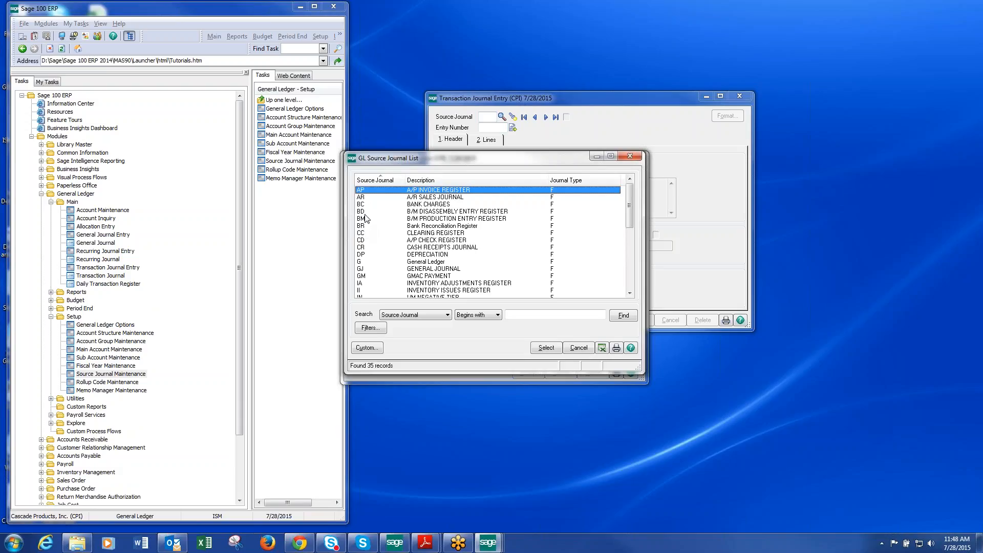
drag(631, 202, 629, 229)
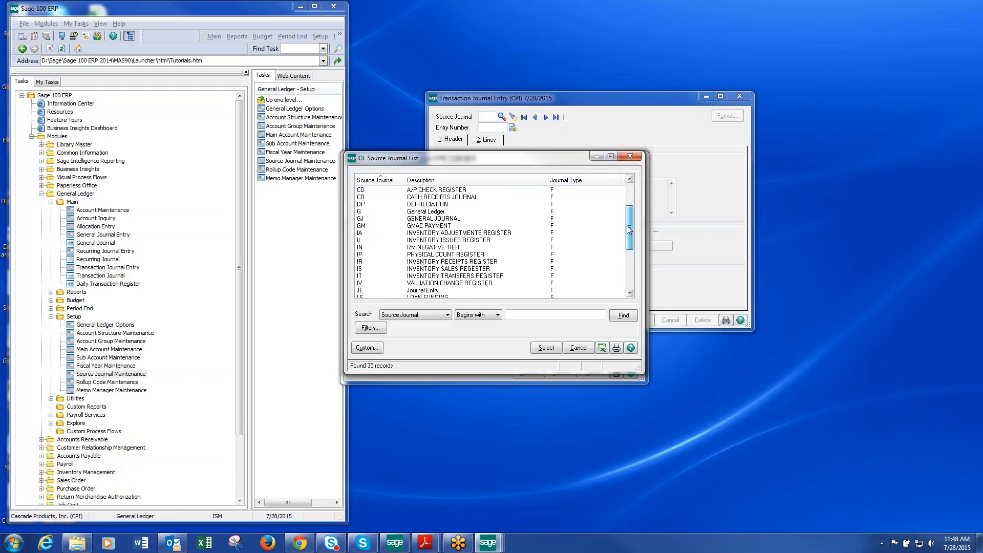
click(580, 349)
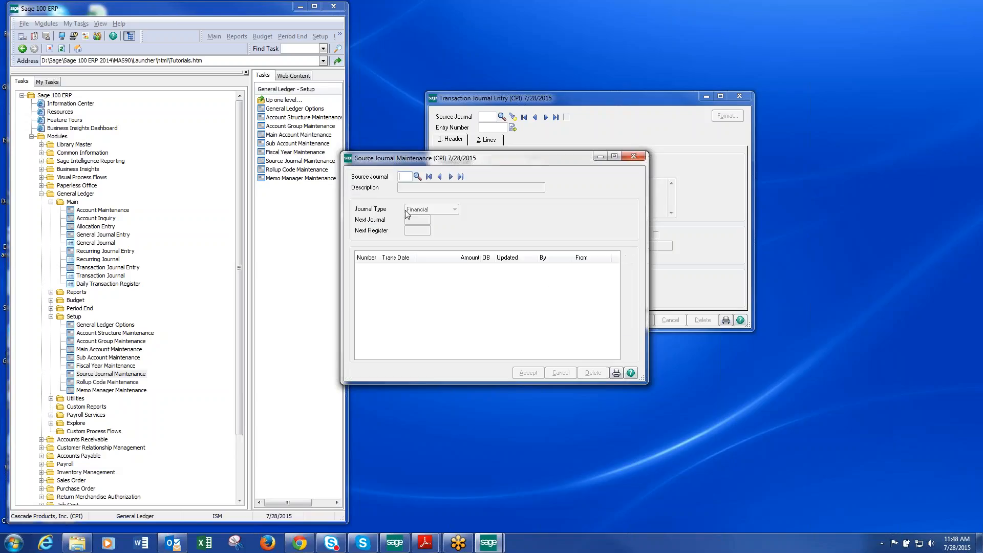
- Save source journal FT, 'Funds Transfer', with journal type Financial
text(FT)
key(Tab)
text(Funds)
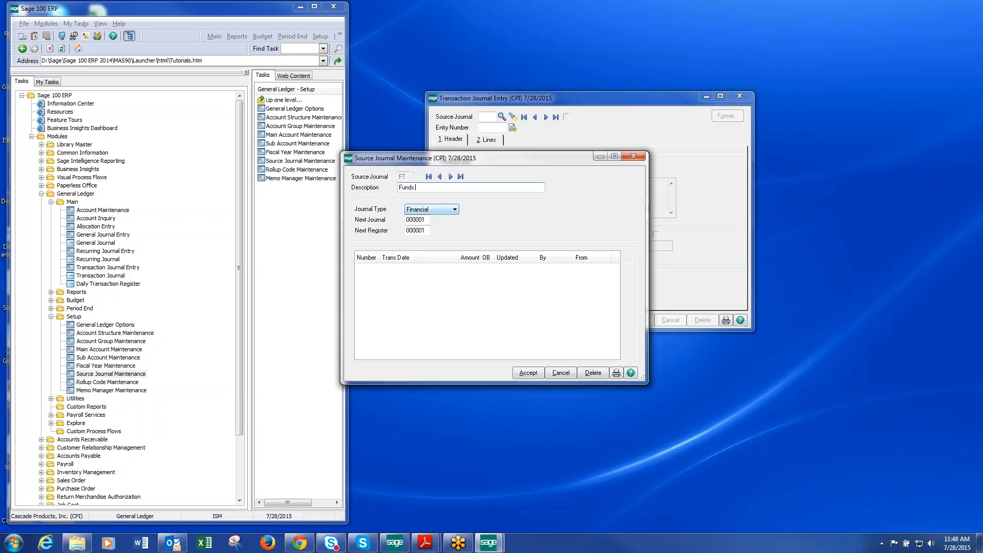
text( Transfer)
key(Tab)
click(454, 210)
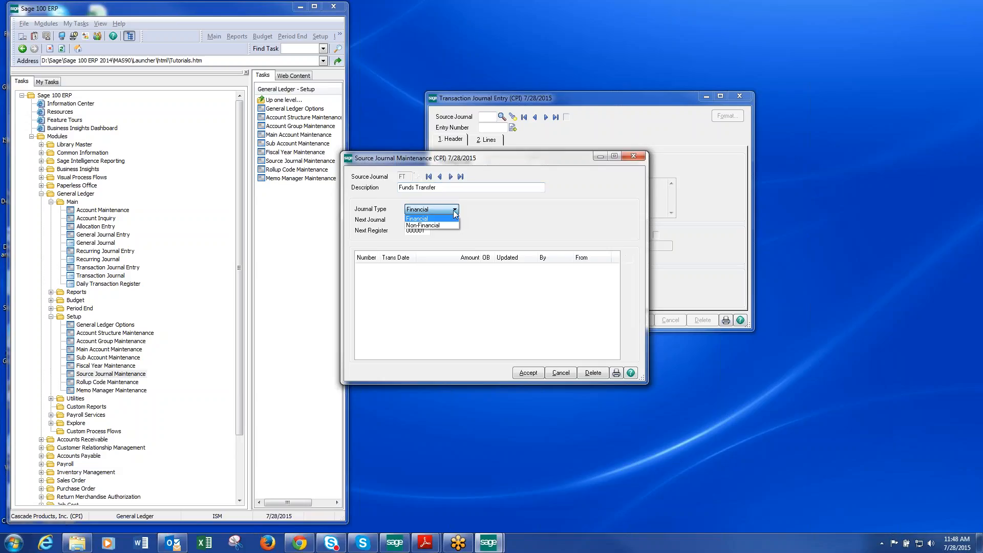
click(450, 219)
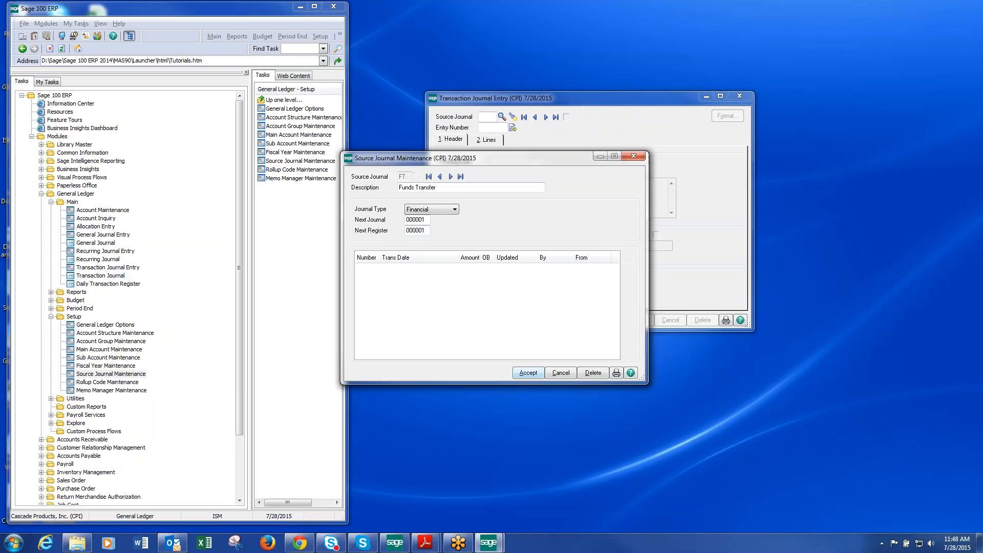
click(527, 374)
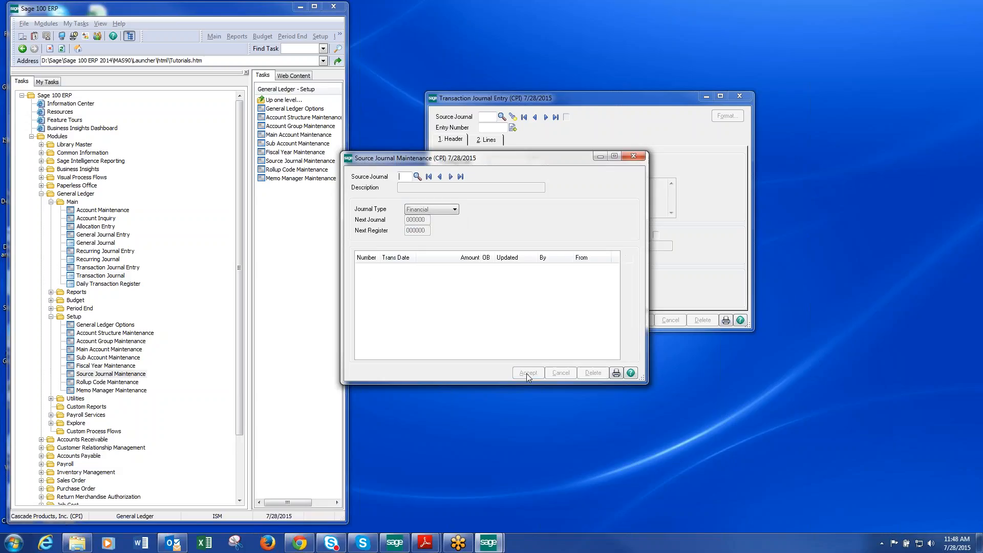
click(637, 157)
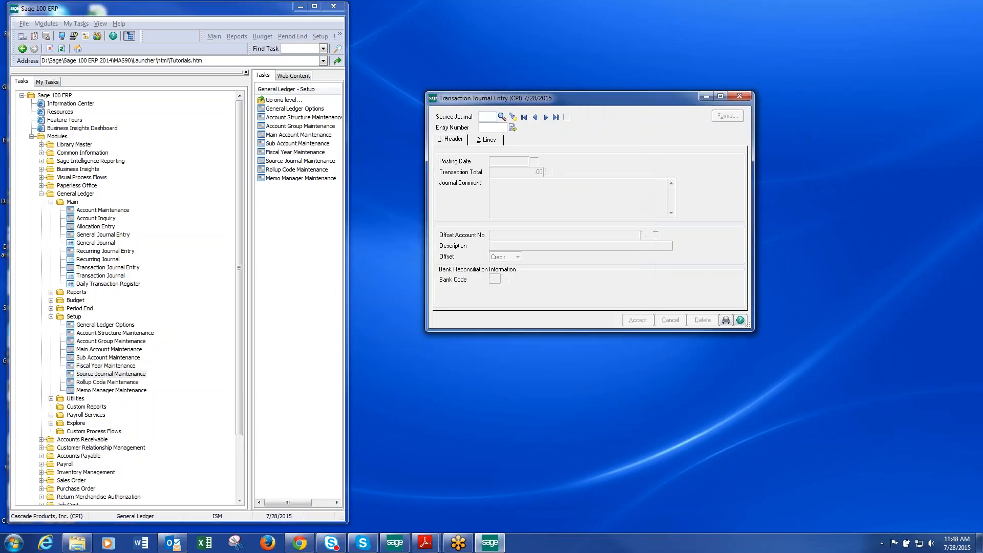
text(FT)
click(512, 128)
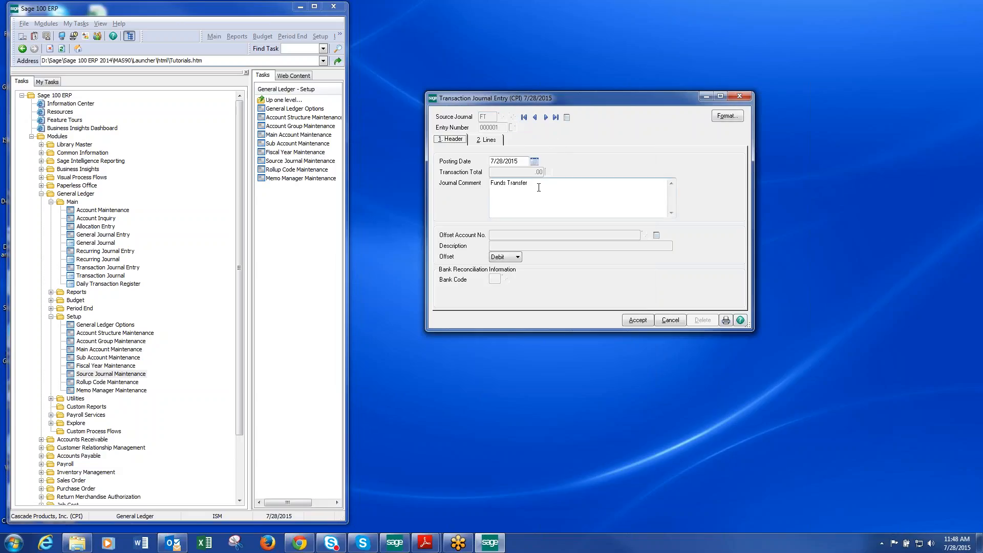
drag(530, 183, 467, 249)
click(537, 186)
- Set the FT journal format's offset to a credit to 1101-00 with transaction total enabled
click(726, 117)
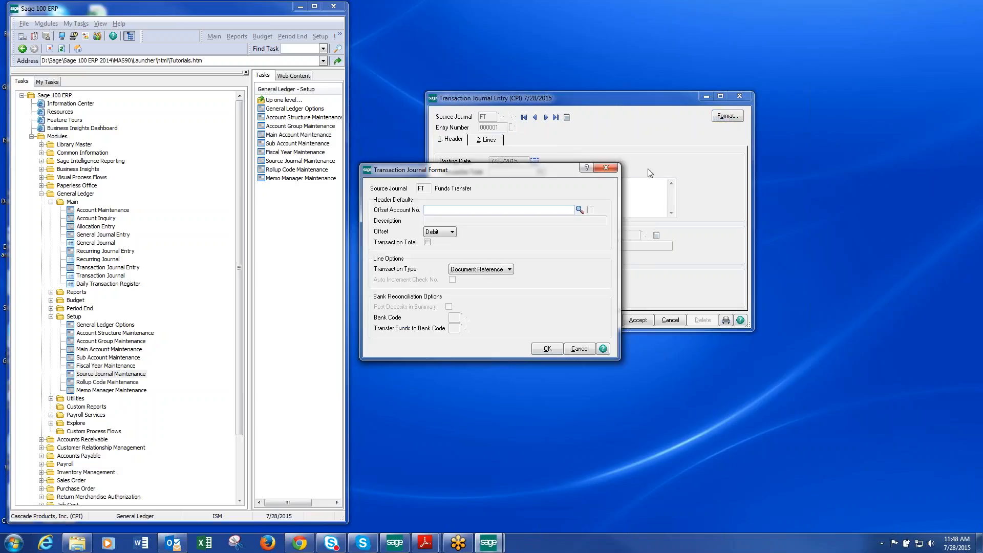
drag(530, 171, 635, 195)
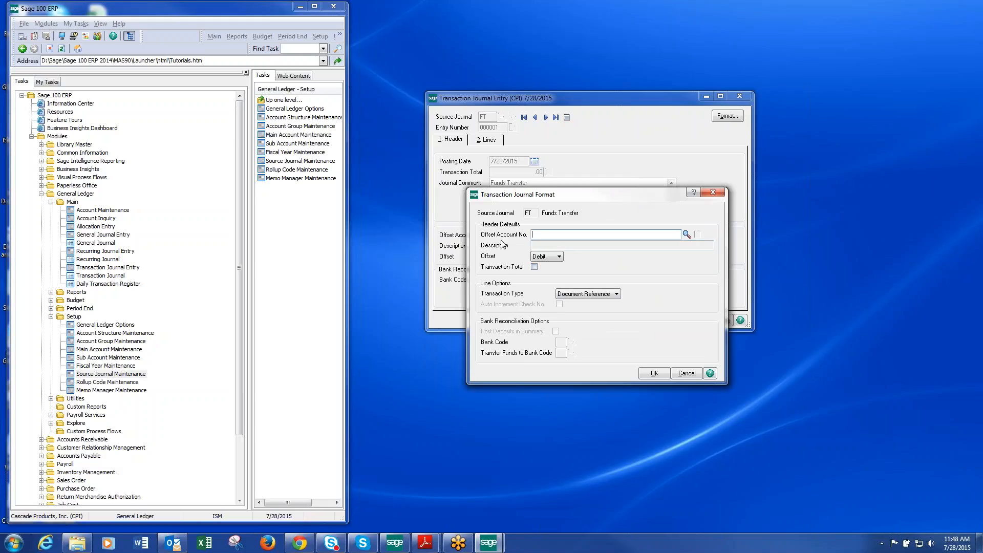
key(Tab)
click(686, 234)
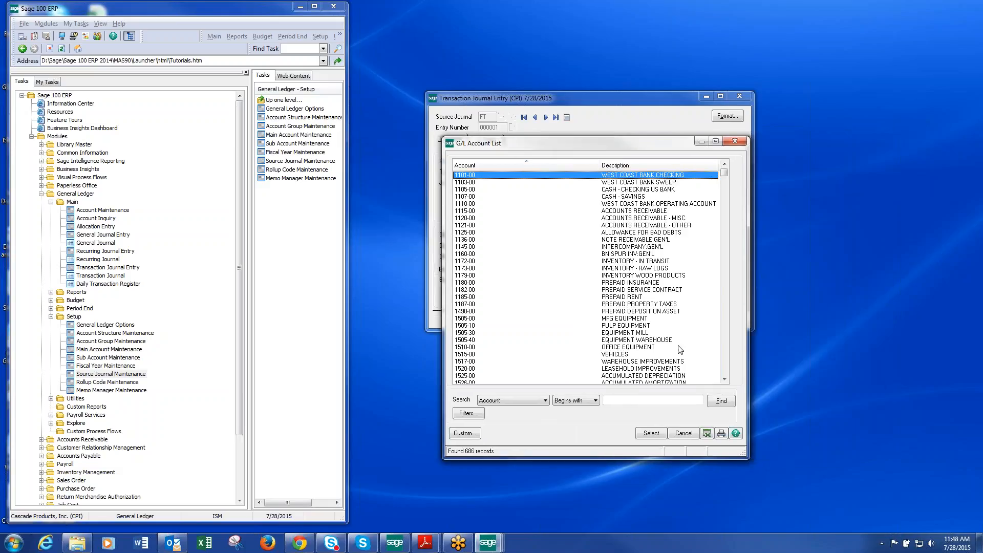
click(652, 433)
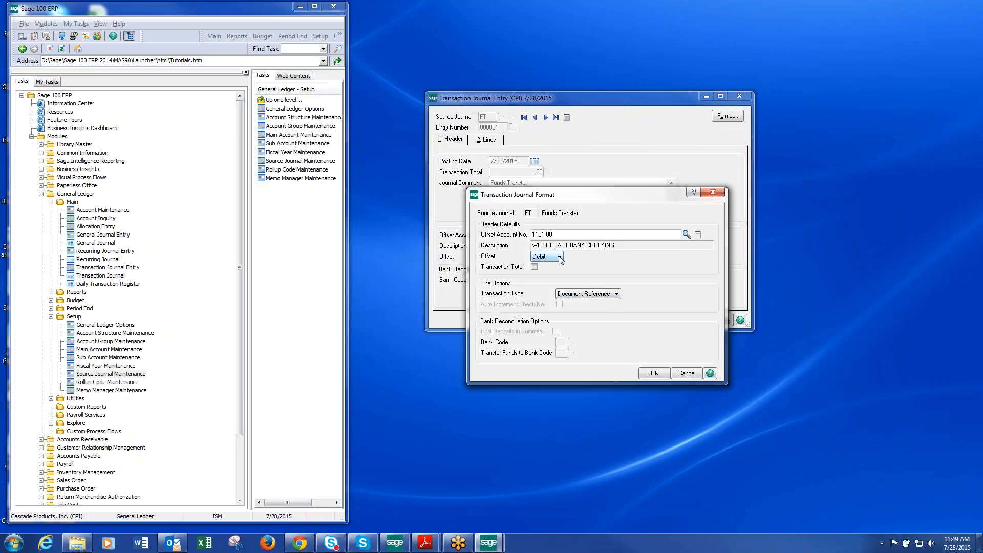
click(561, 257)
click(550, 273)
click(535, 267)
- Set the line transaction type to Bank Transfer, trying bank code A first
click(617, 295)
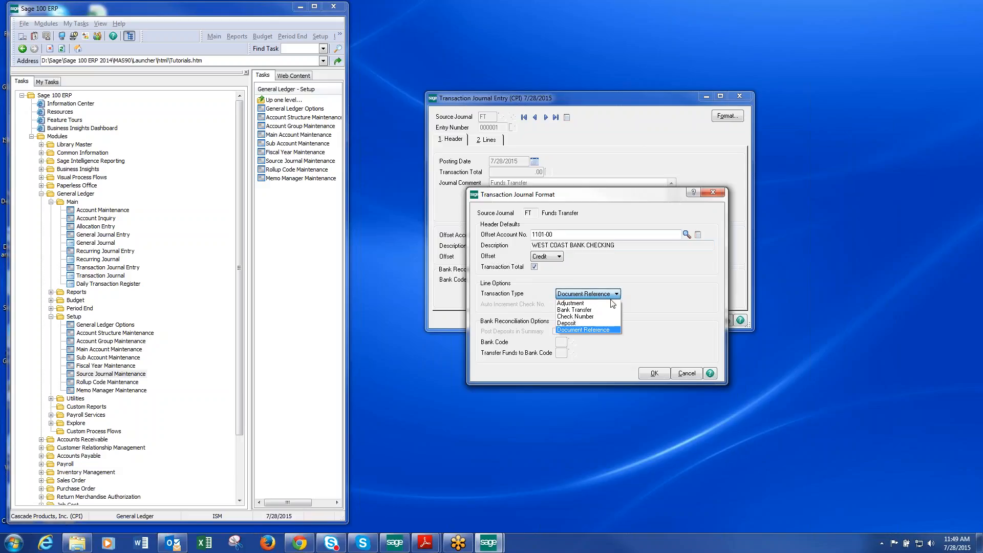
click(596, 310)
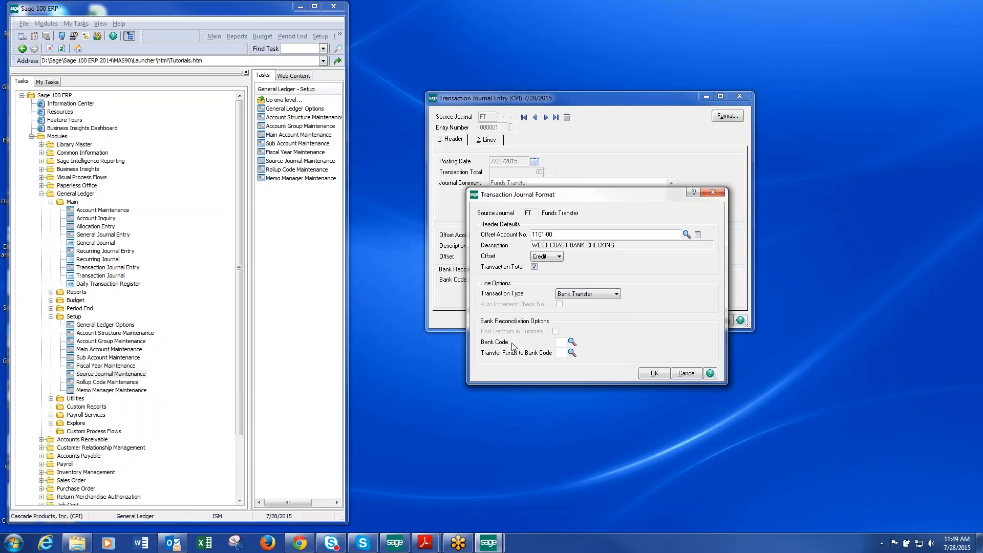
click(571, 341)
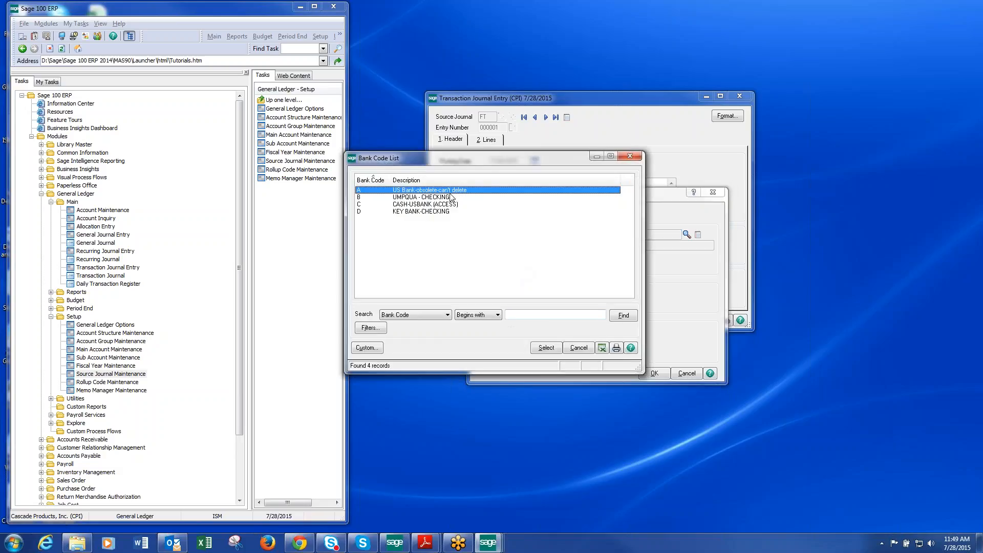
click(588, 347)
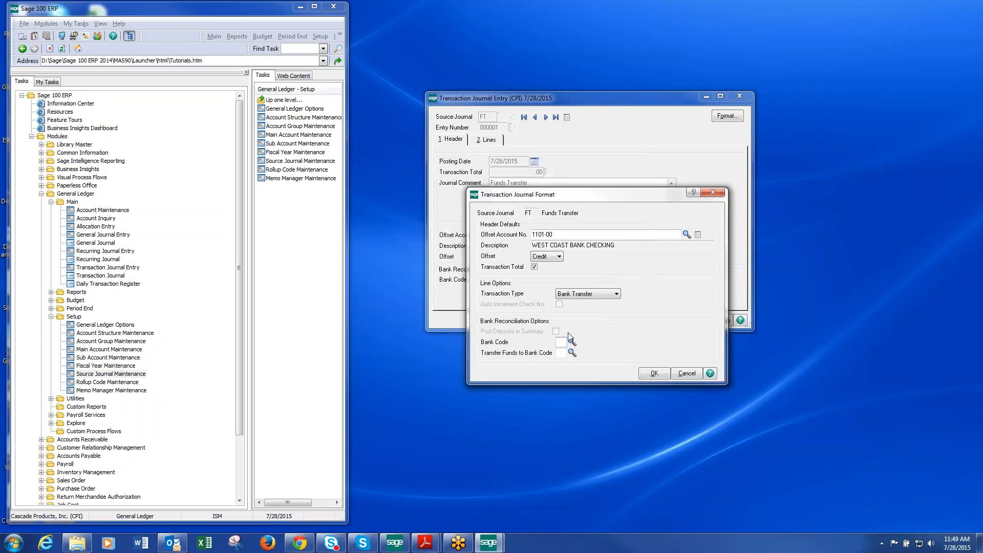
text(A)
key(Tab)
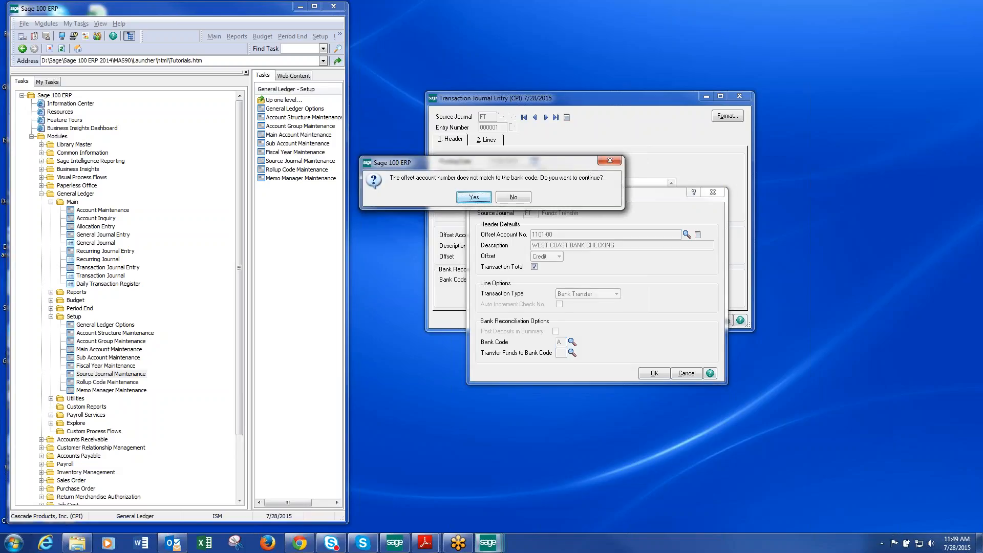
click(473, 198)
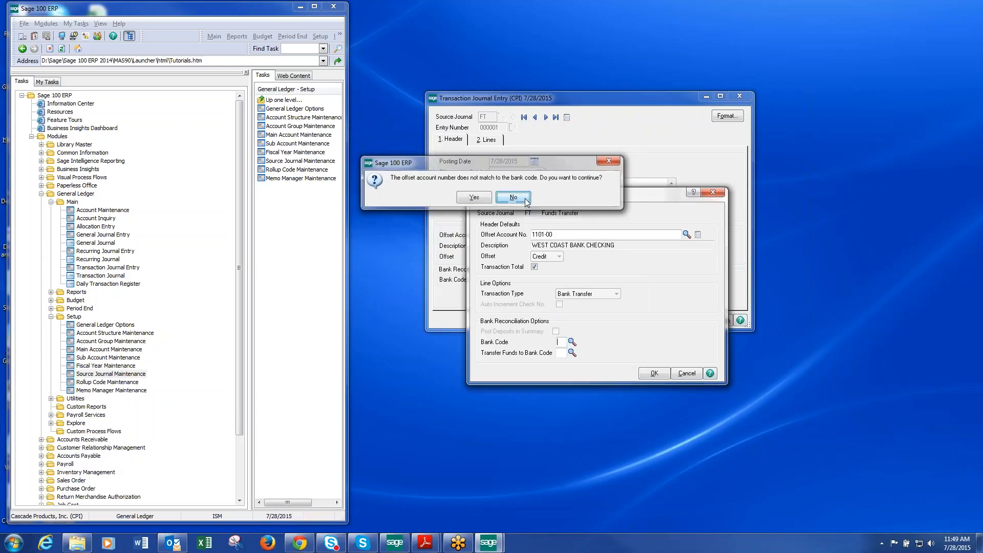
- Change the bank code to B (UMPQUA - CHECKING), transfer funds to C, and save the format
click(572, 341)
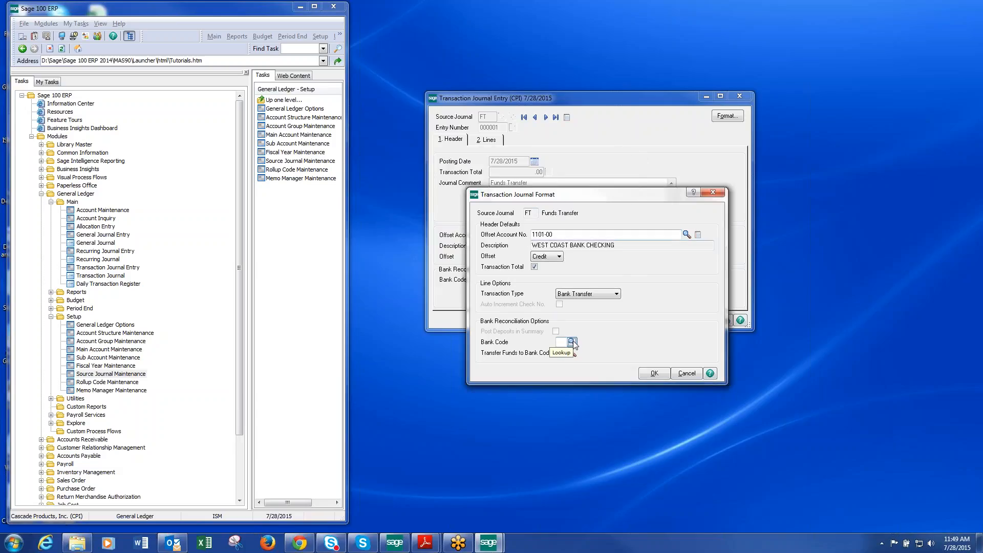
click(435, 197)
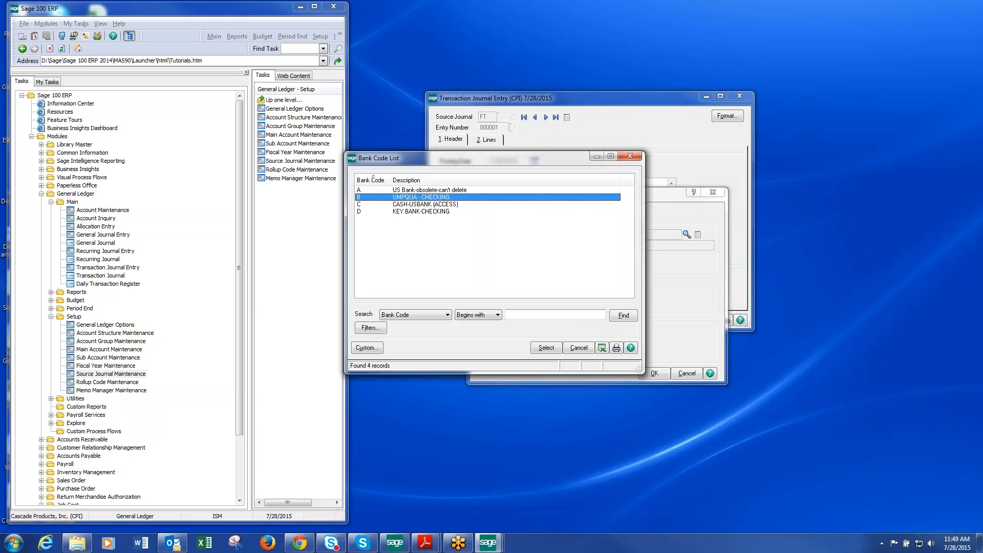
click(546, 348)
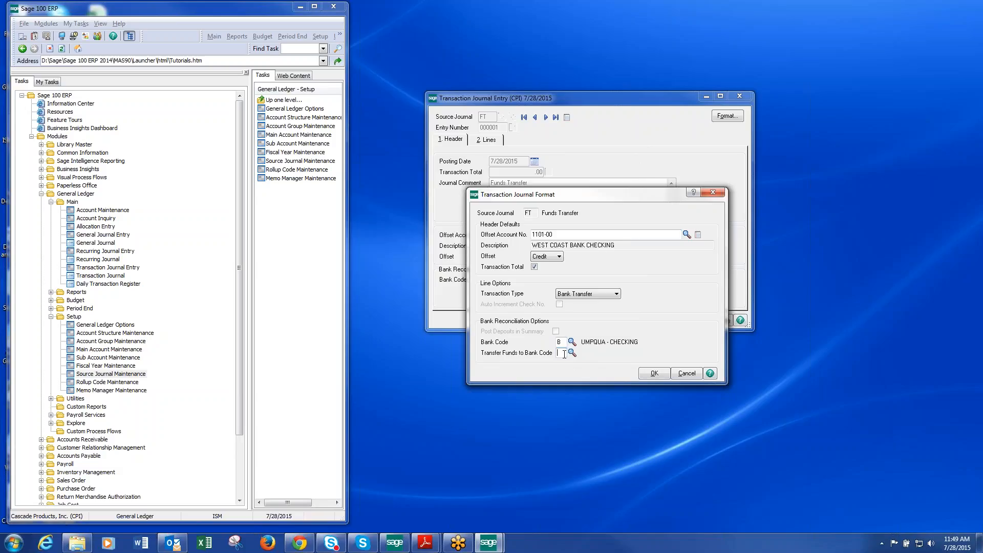
text(C)
key(Tab)
click(654, 373)
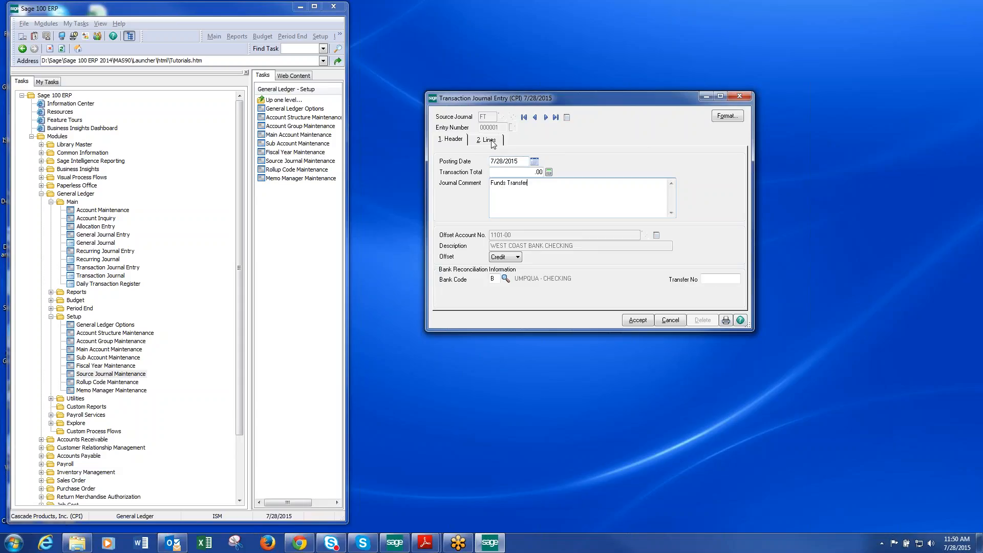
- Enter transaction total 10,000.00 and transfer number 20150728, then view the entry lines
click(715, 279)
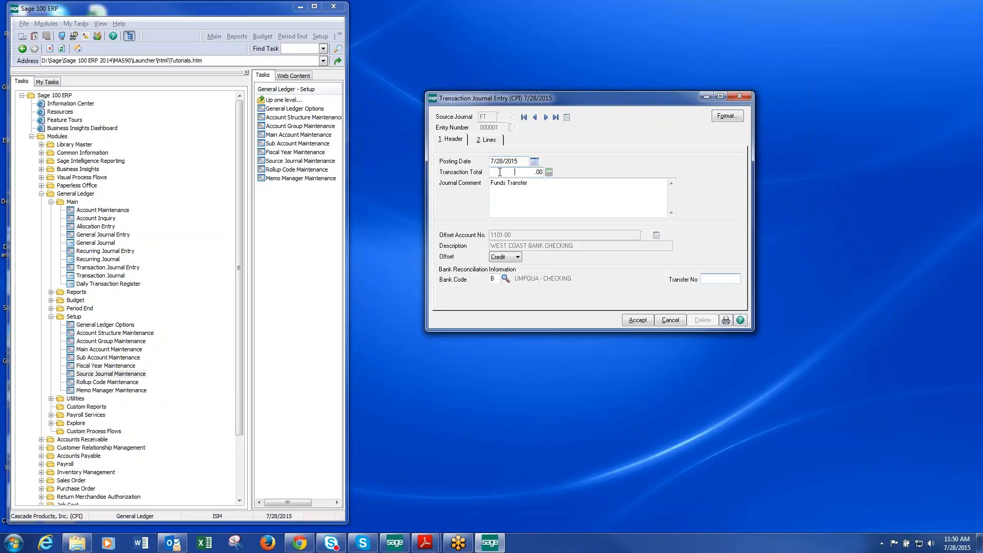
drag(499, 172, 547, 172)
text(10)
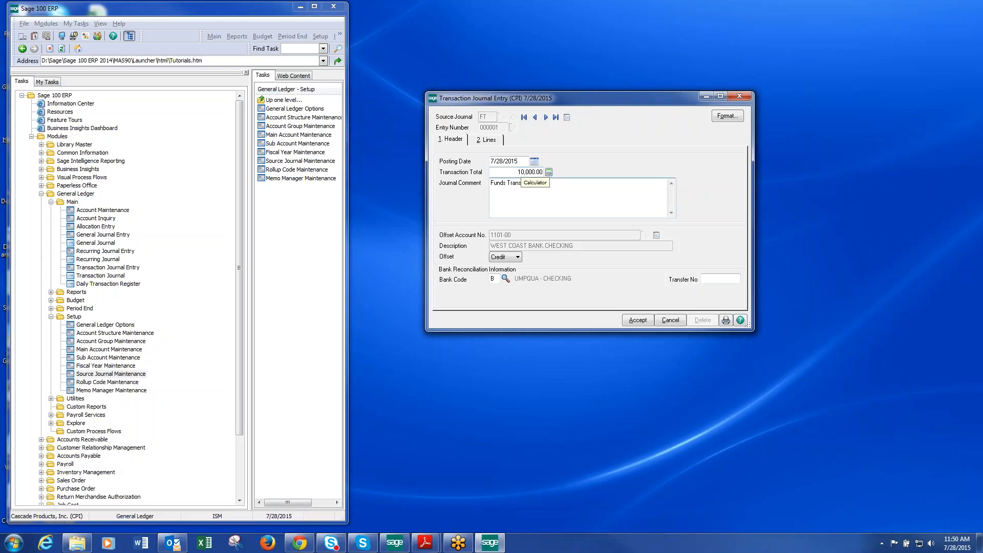
click(510, 257)
text(20)
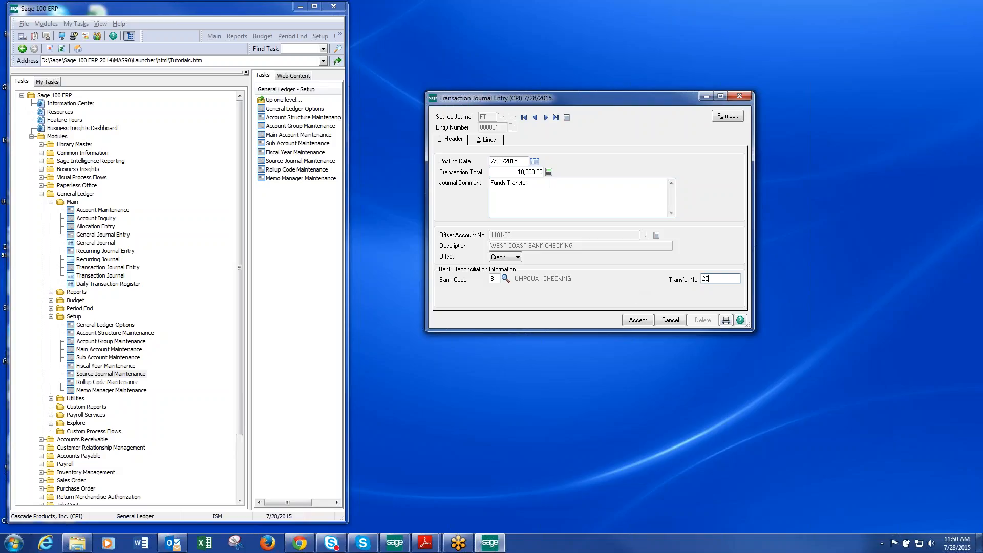
text(150728)
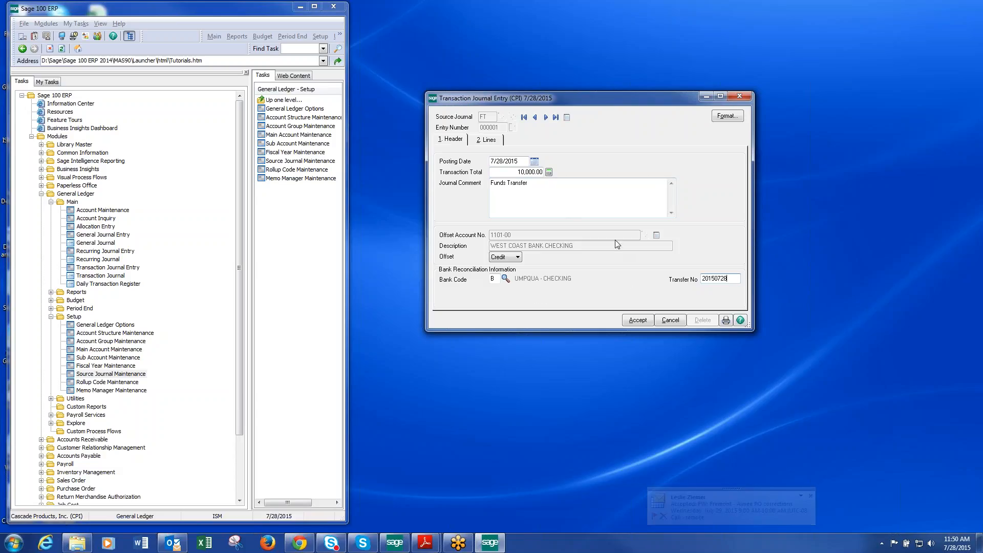
click(487, 139)
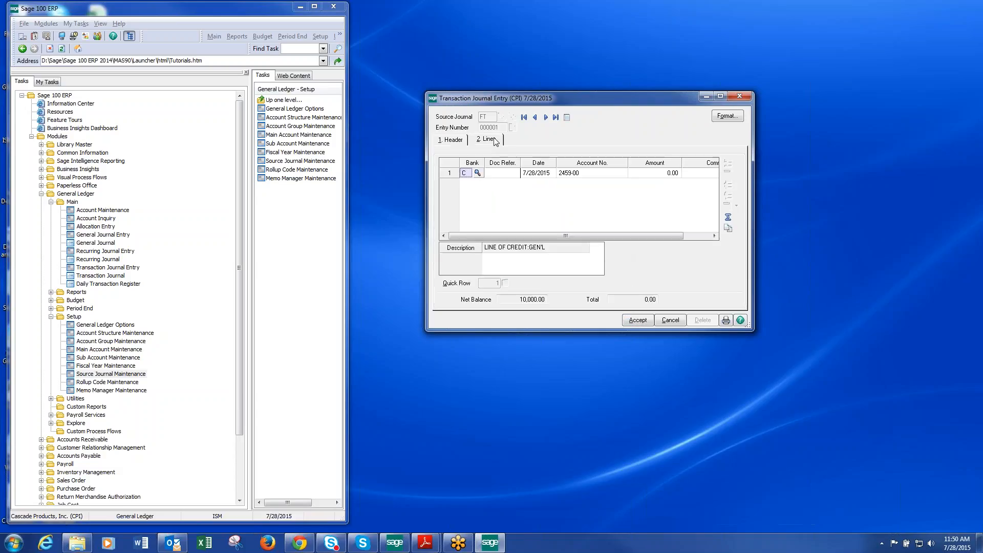
- Enter document reference 20150728 on line 1
click(503, 175)
text(20150728)
key(Tab)
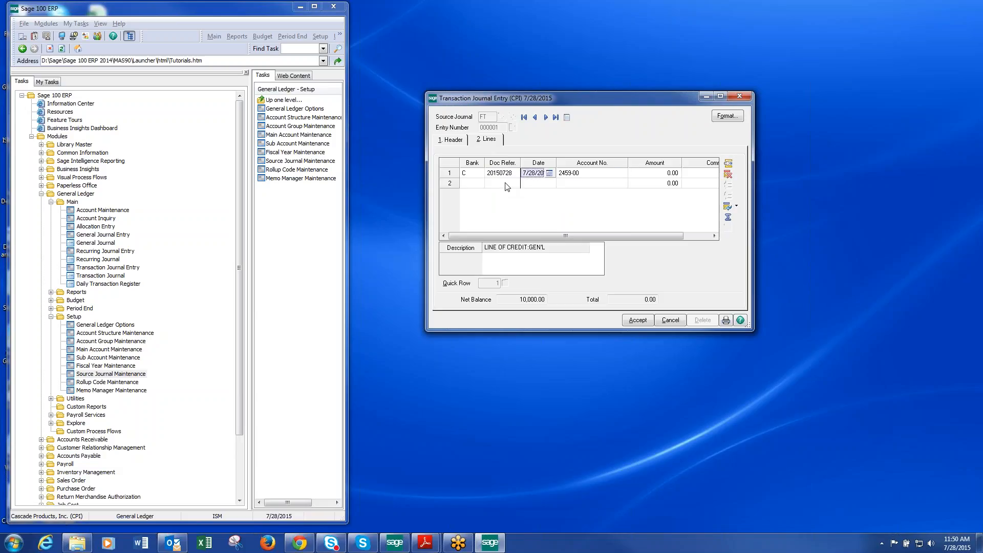
key(Tab)
key(Tab)
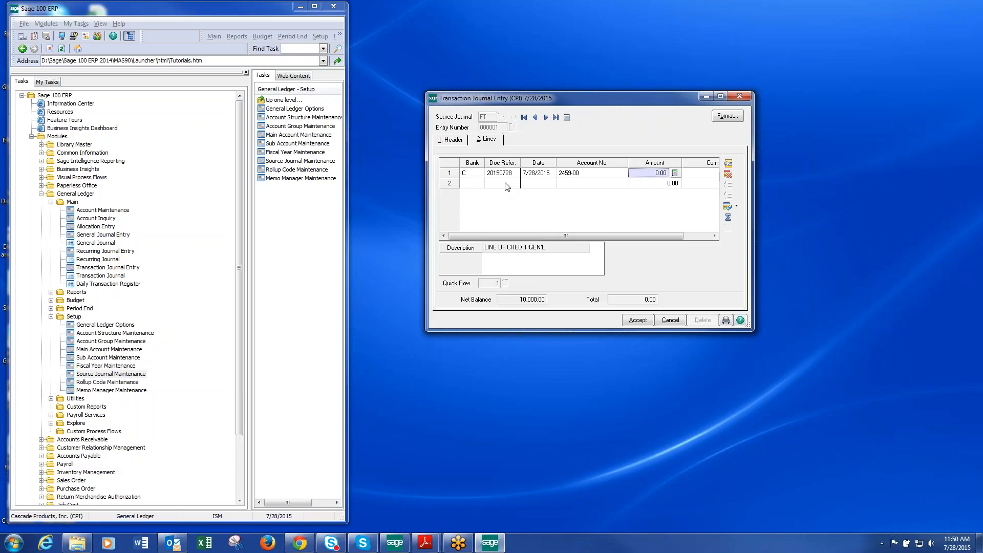
- Set line 1's bank code to D
click(567, 175)
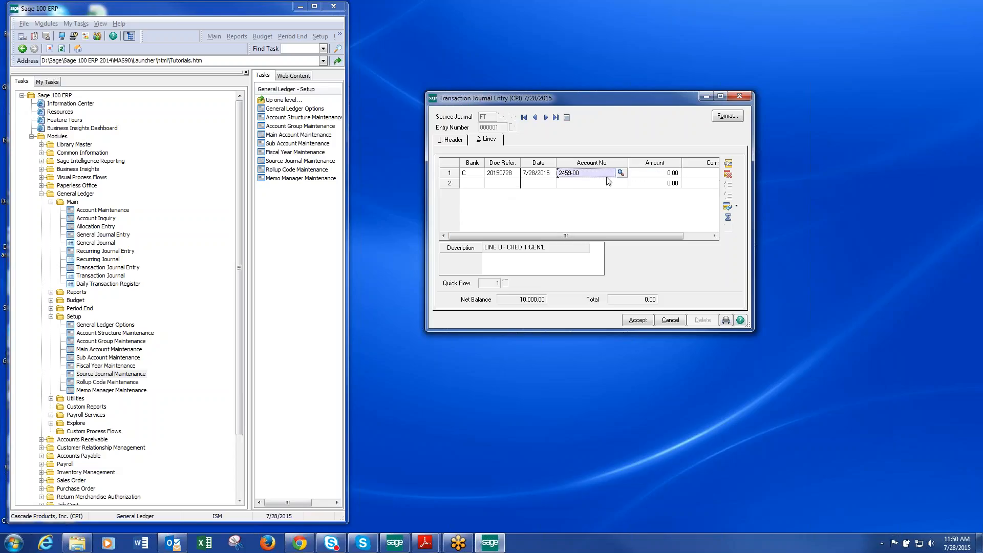
click(465, 173)
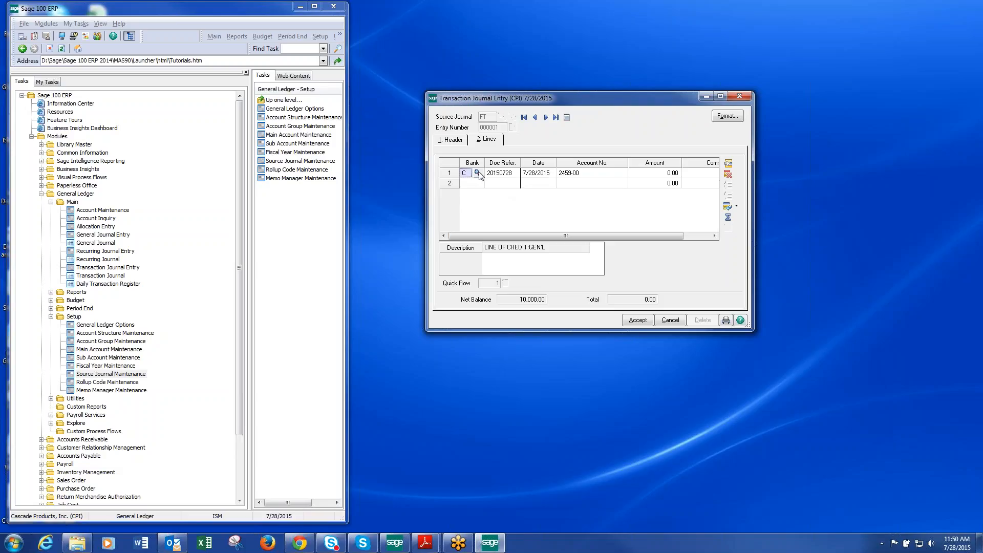
click(607, 175)
click(473, 174)
click(580, 176)
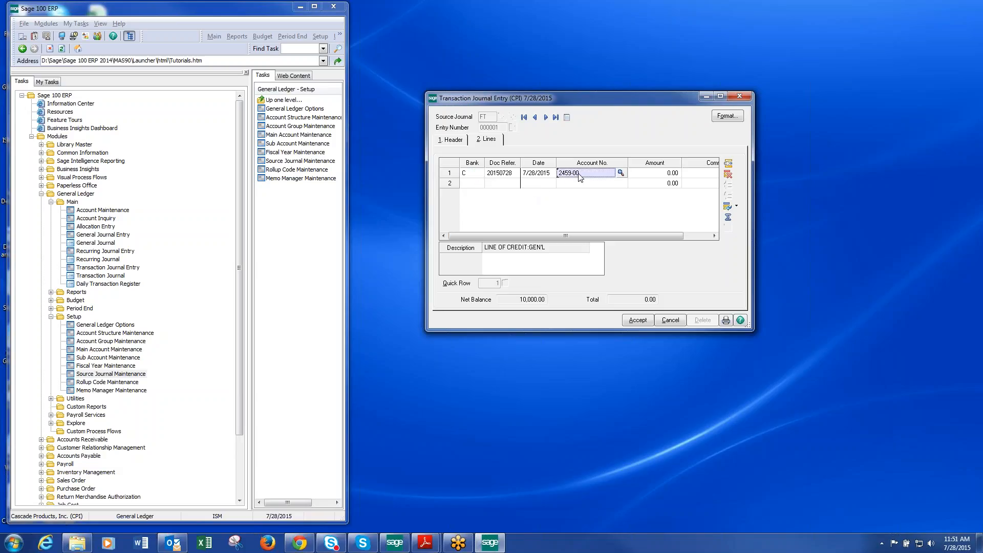
click(472, 175)
click(477, 173)
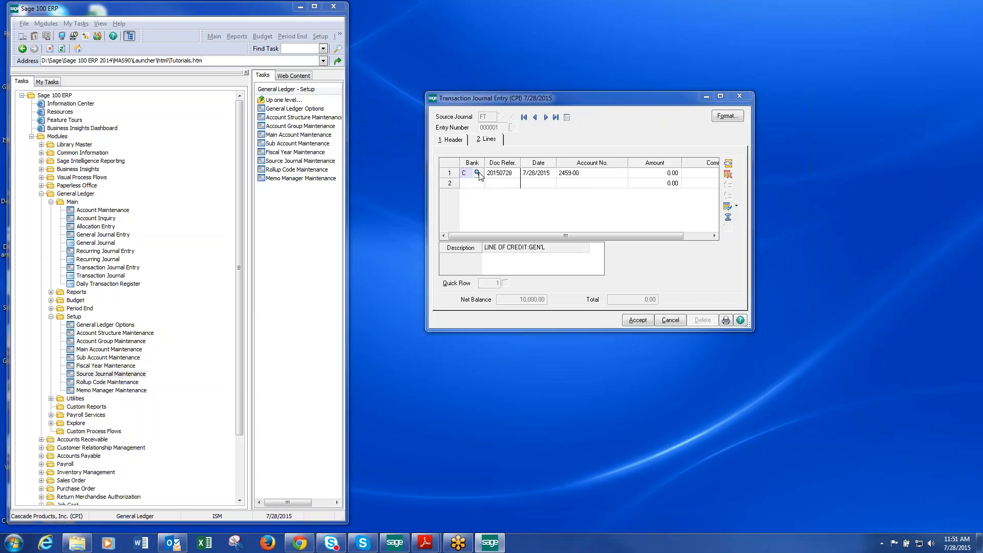
click(410, 212)
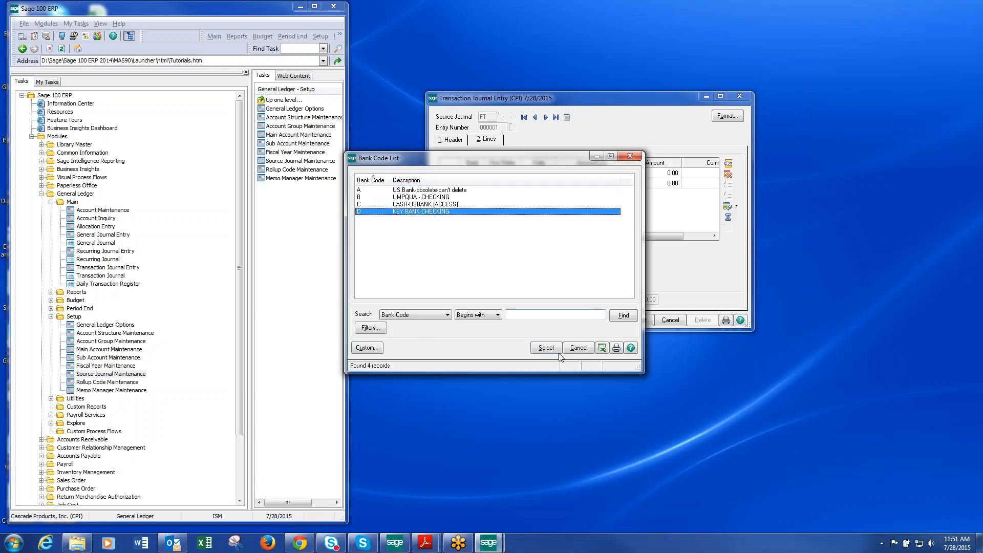
click(546, 347)
- Give line 1 a 10,000.00 amount to account 1110-00 and accept the entry
click(584, 174)
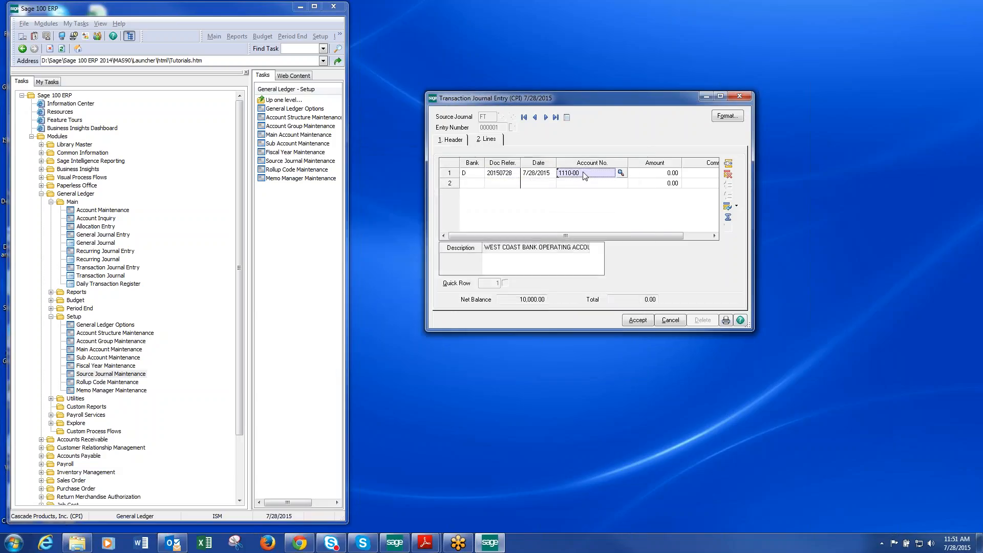
click(666, 174)
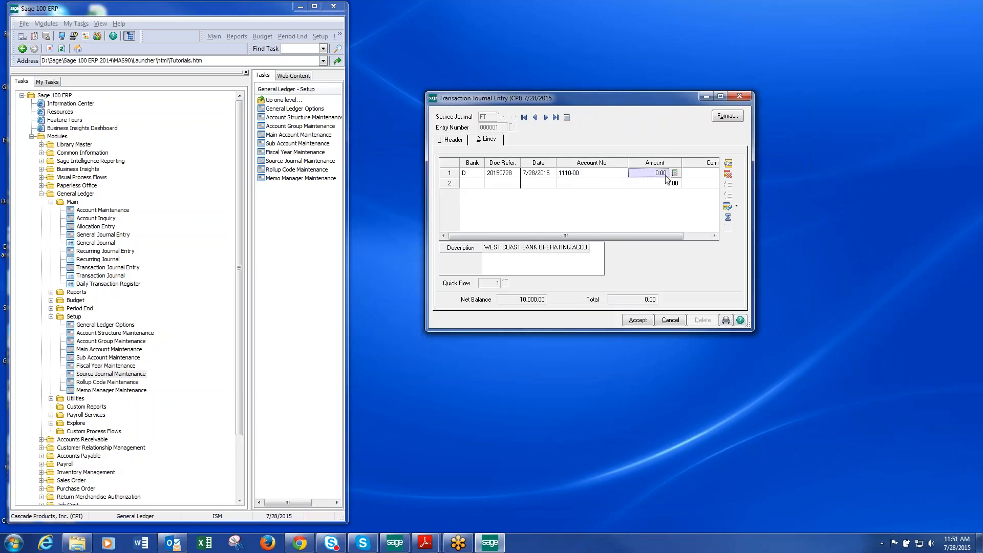
text(10,000.00)
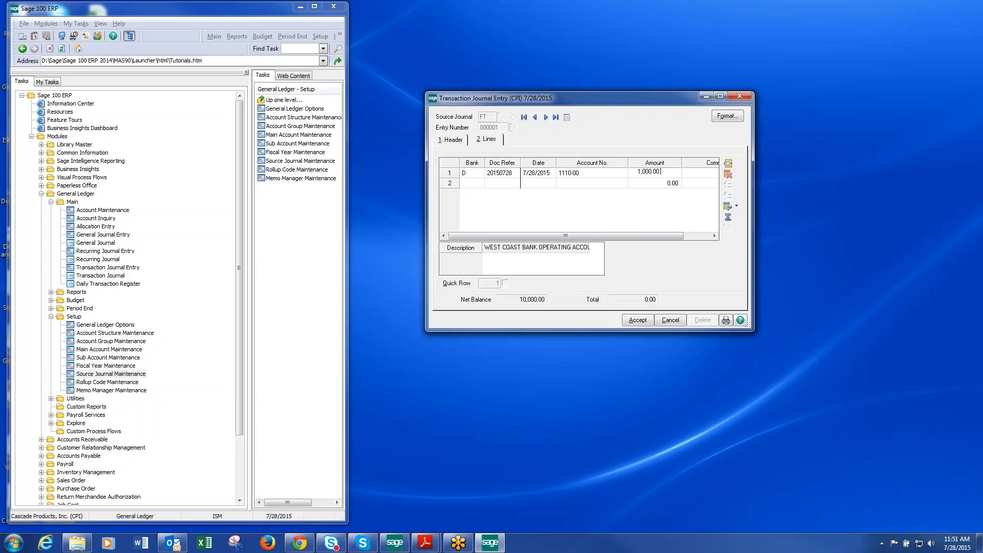
key(Tab)
key(Tab)
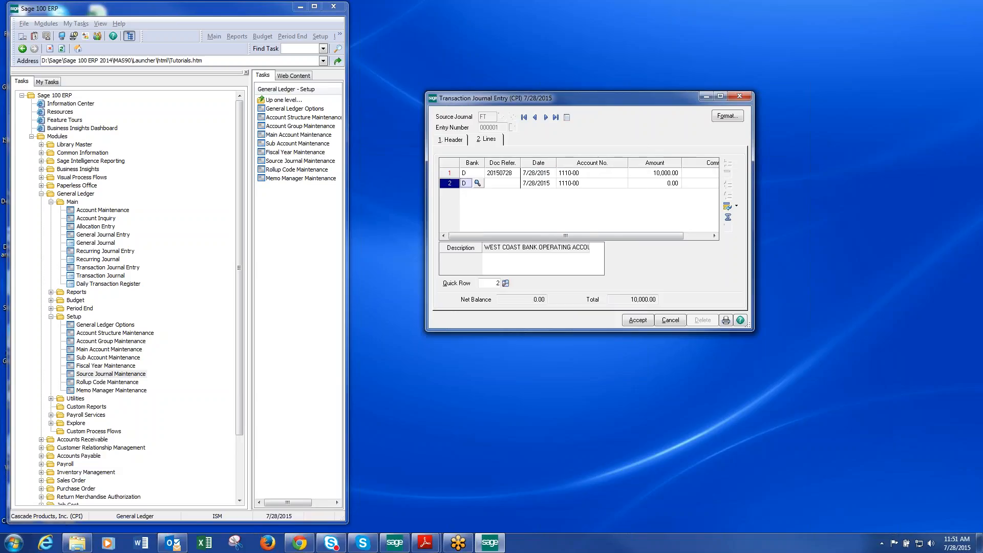
click(637, 320)
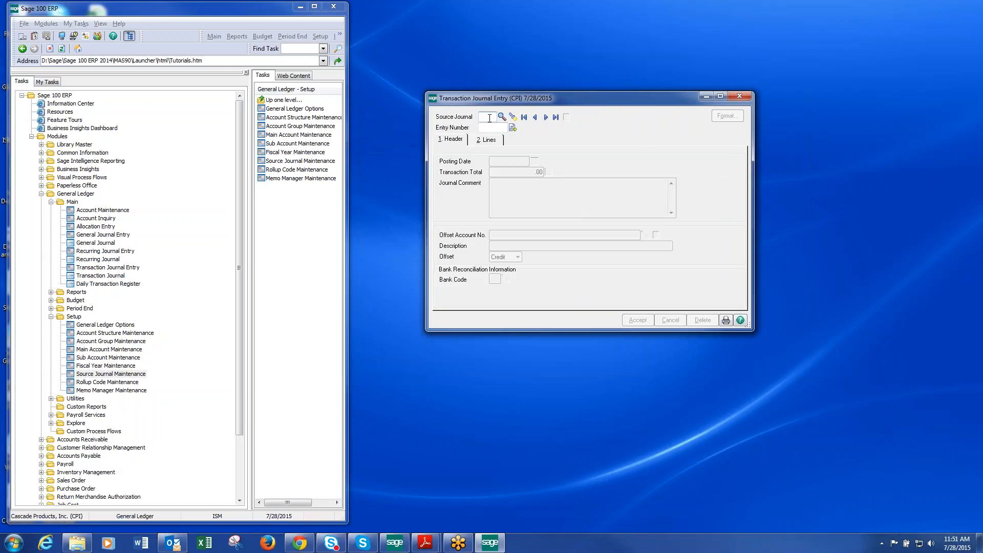
- Start an FT journal entry with the next number, discard it, and close Transaction Journal Entry
text(FT)
click(512, 127)
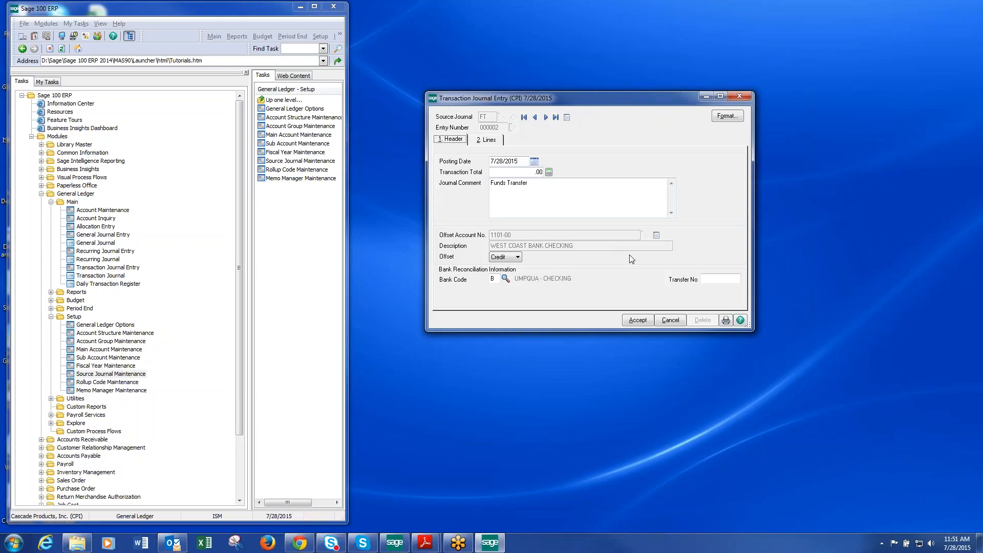
click(670, 319)
click(473, 197)
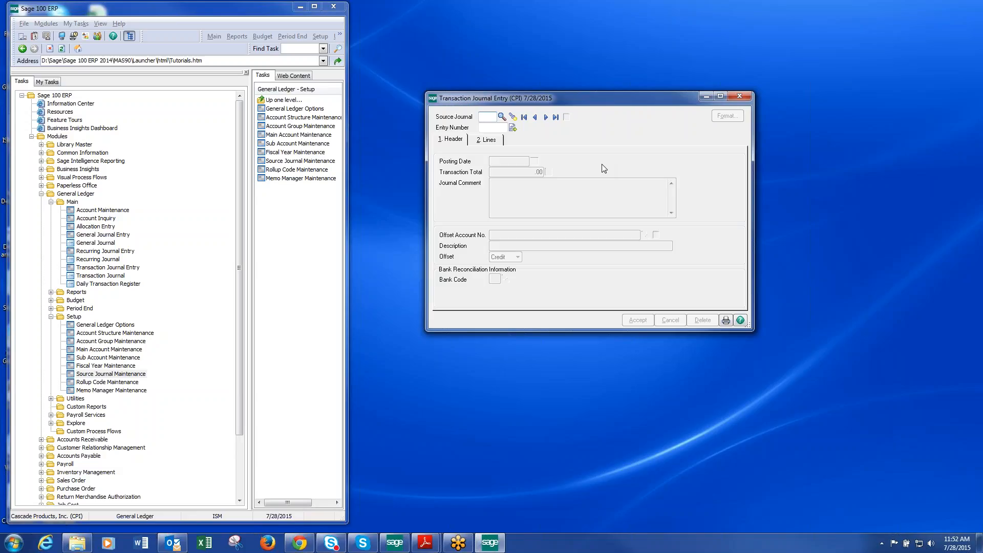
click(739, 95)
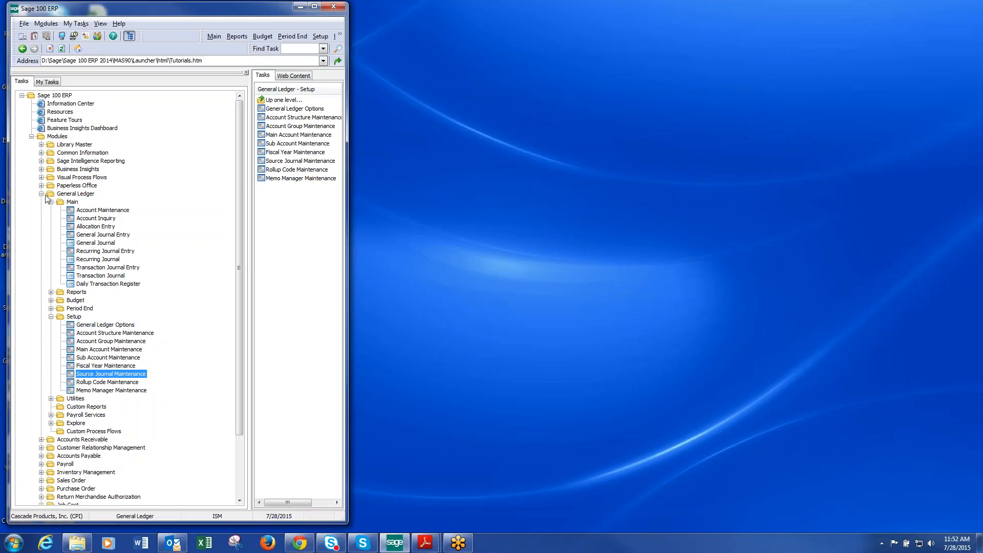
- Switch the task tree from General Ledger to Accounts Payable Setup and launch Accounts Payable Options
click(42, 194)
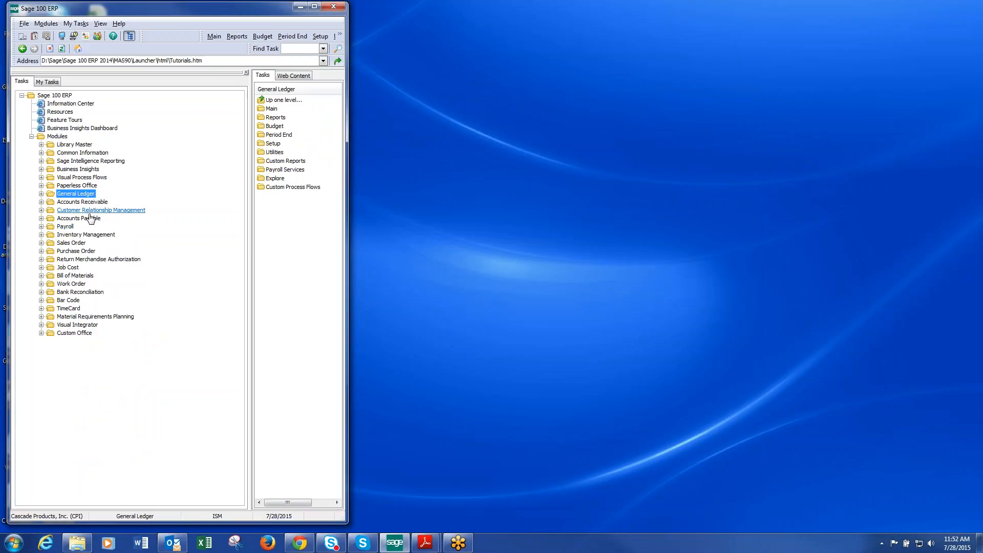
click(42, 219)
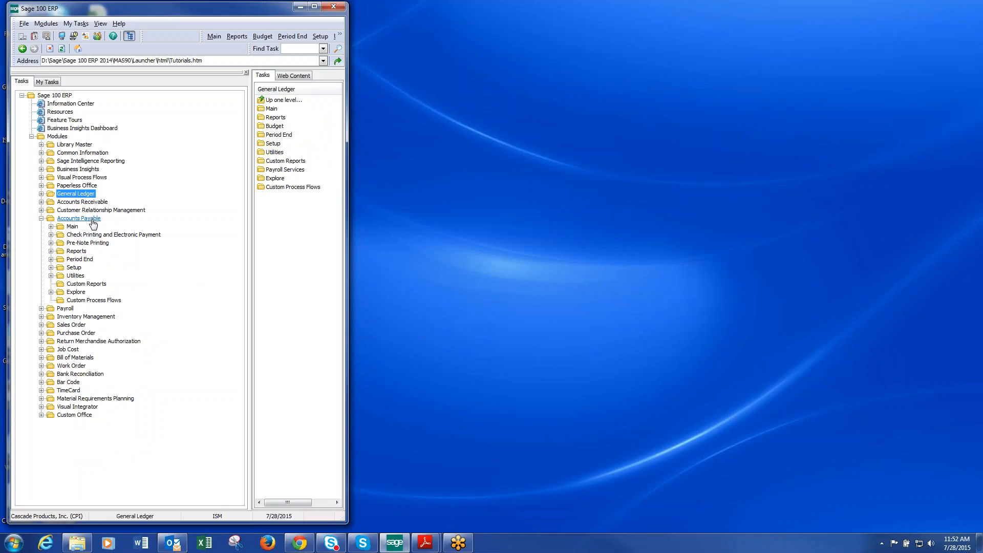
double_click(78, 269)
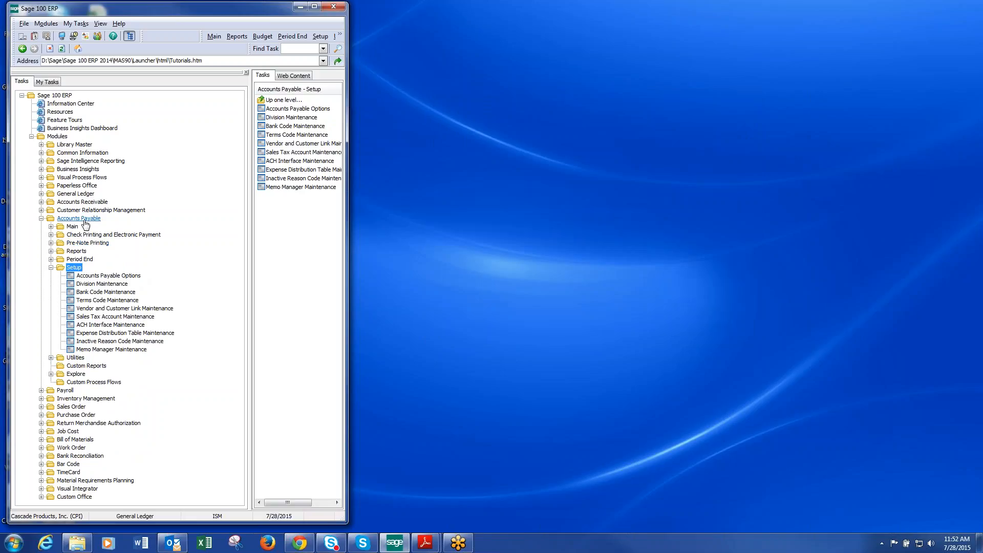
click(132, 276)
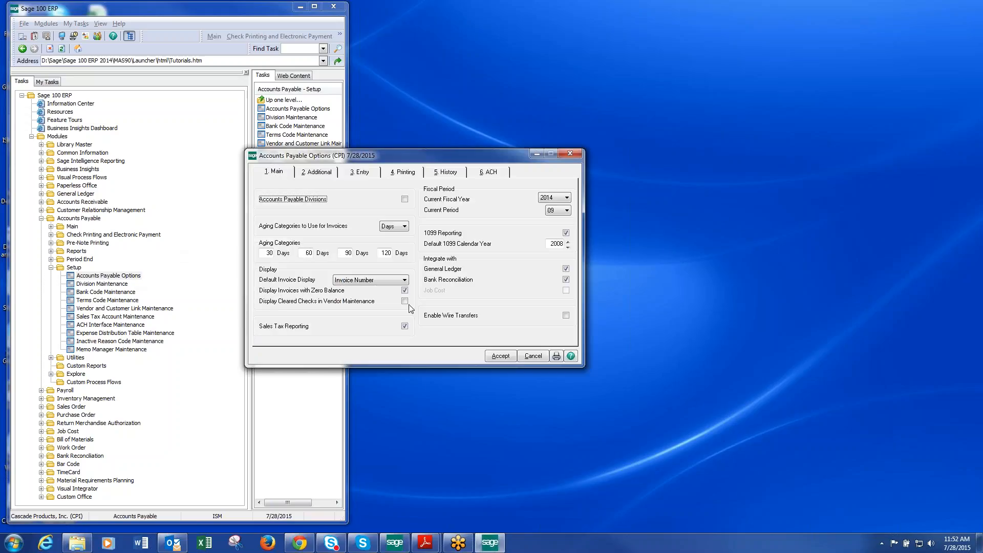
- On the Entry page, leave Enable Expense Distribution Tables checked and accept the Accounts Payable options
click(323, 176)
click(364, 174)
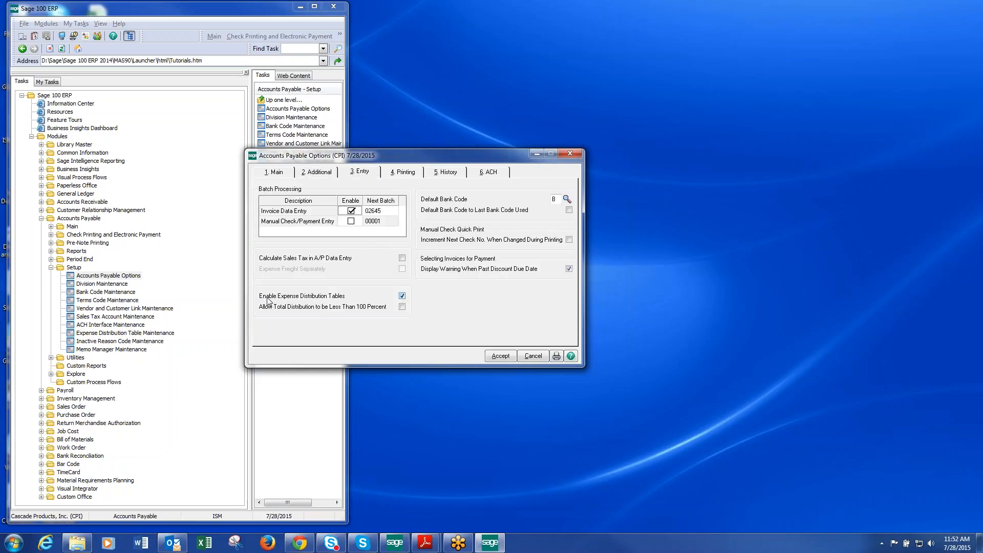
click(403, 297)
click(402, 297)
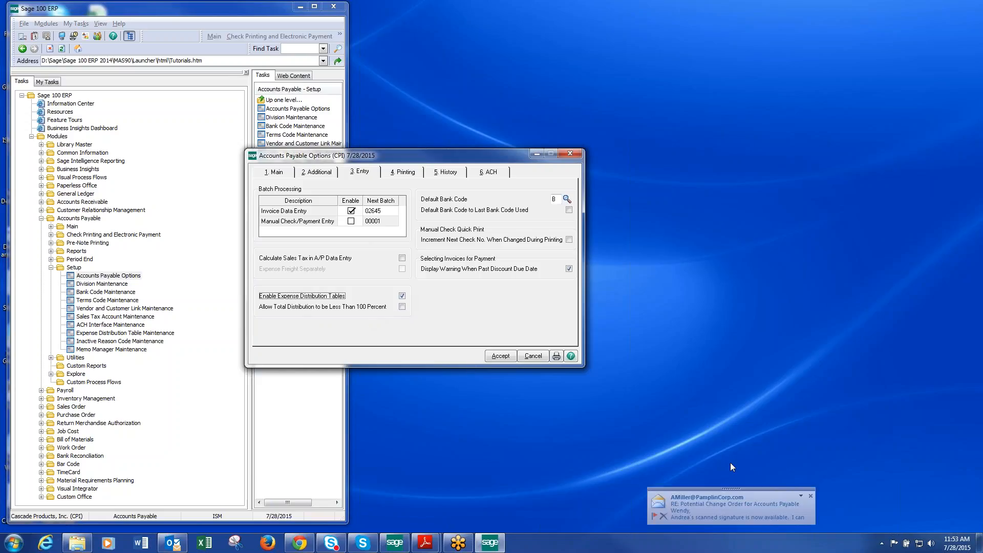
click(810, 496)
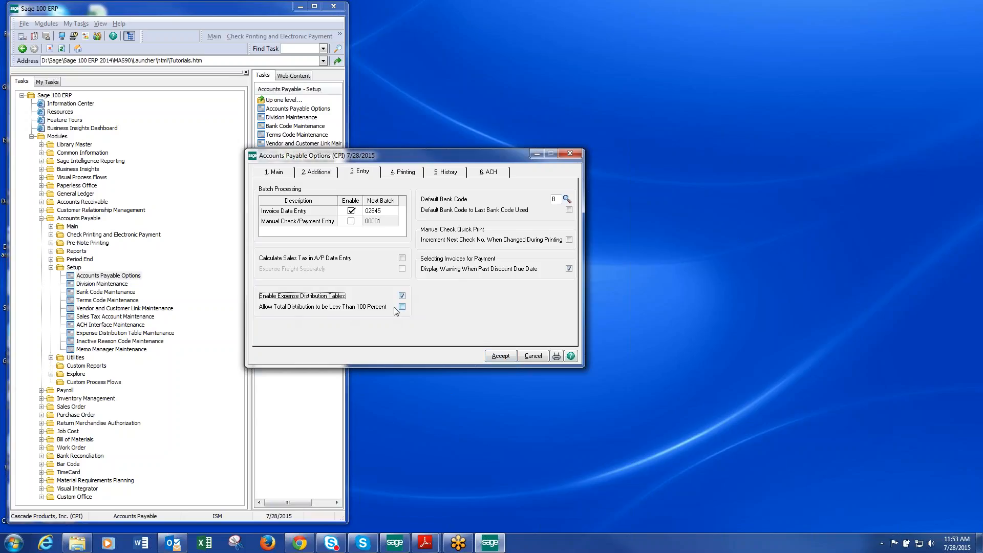
click(502, 355)
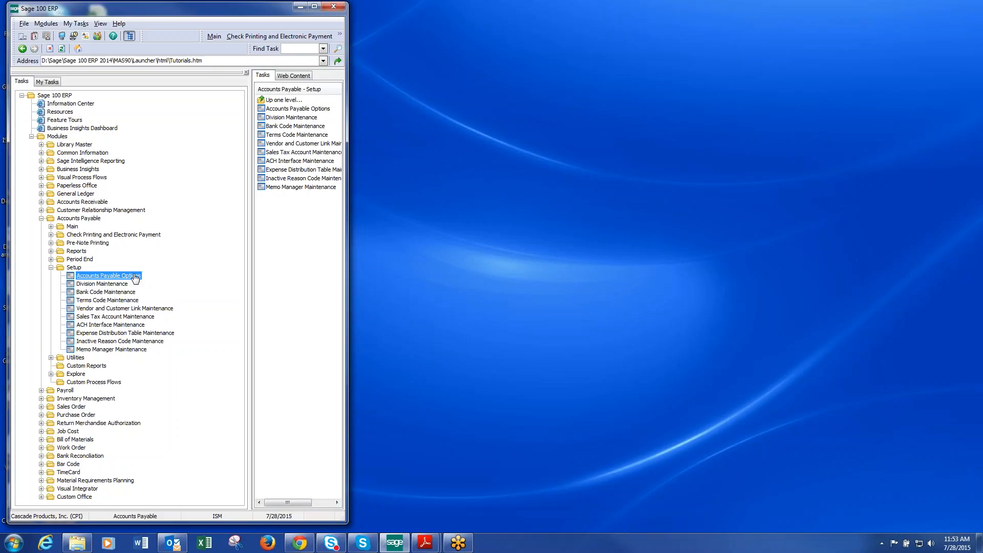
click(62, 36)
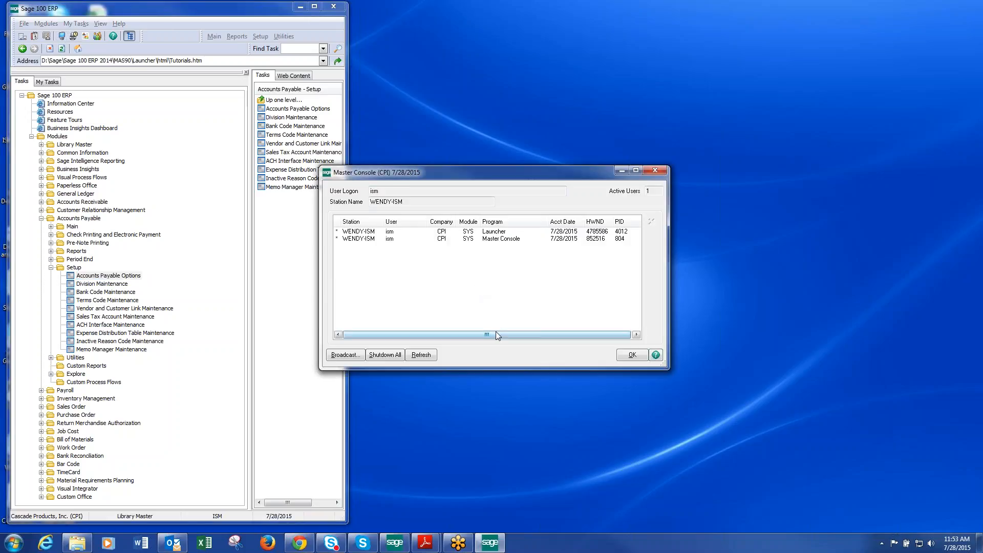
click(656, 170)
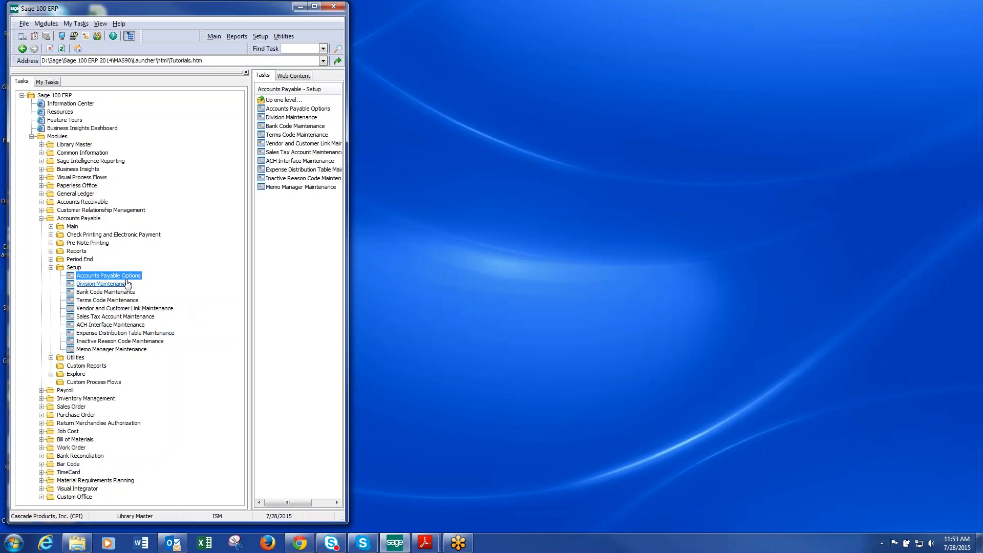
- Launch Invoice Data Entry from the Accounts Payable Main tasks
click(51, 268)
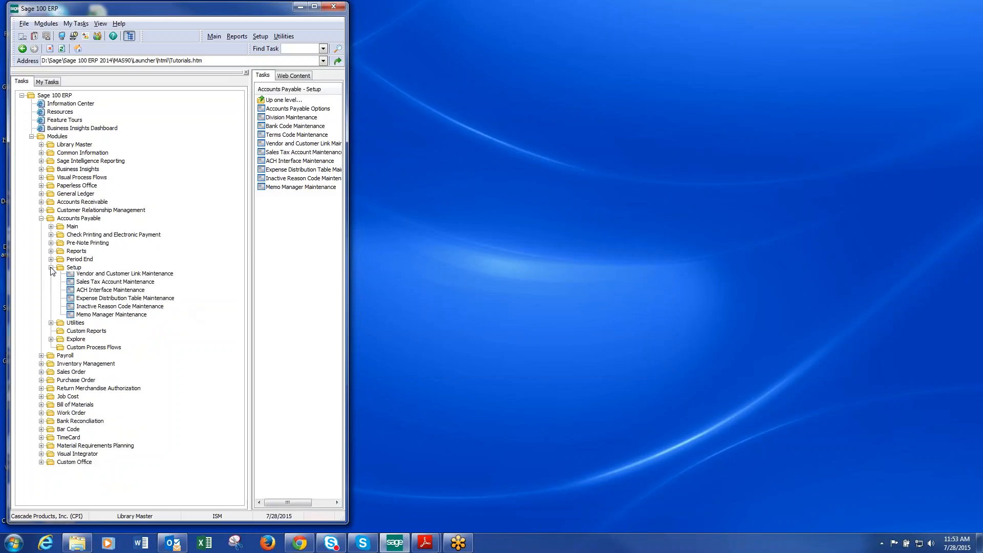
click(72, 226)
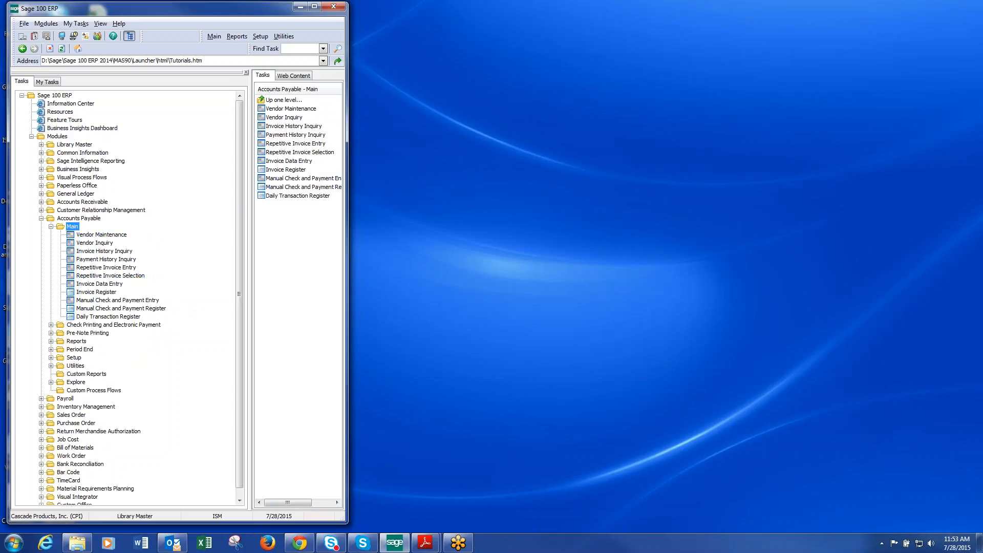
click(115, 284)
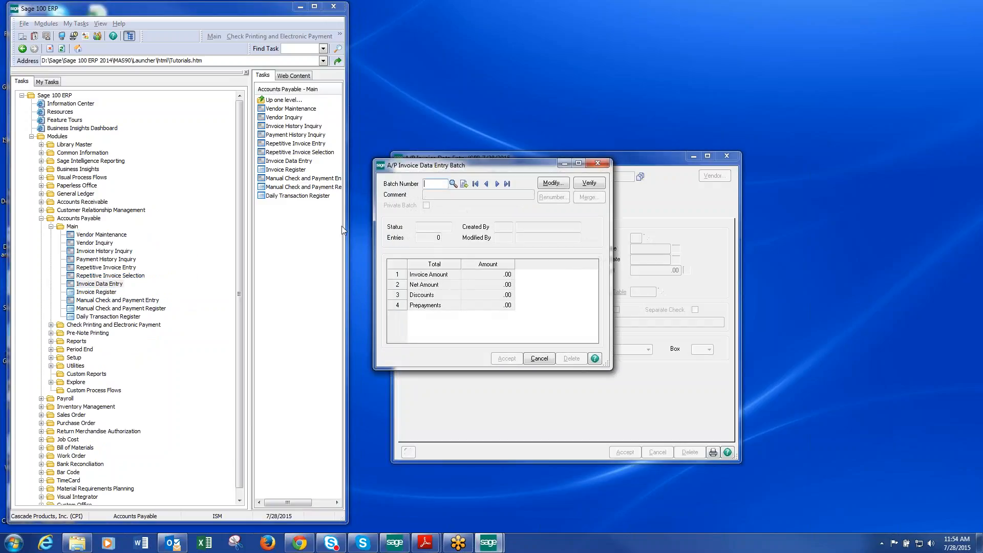
- Accept the next invoice batch, 02645, and bring up the vendor lookup
click(464, 184)
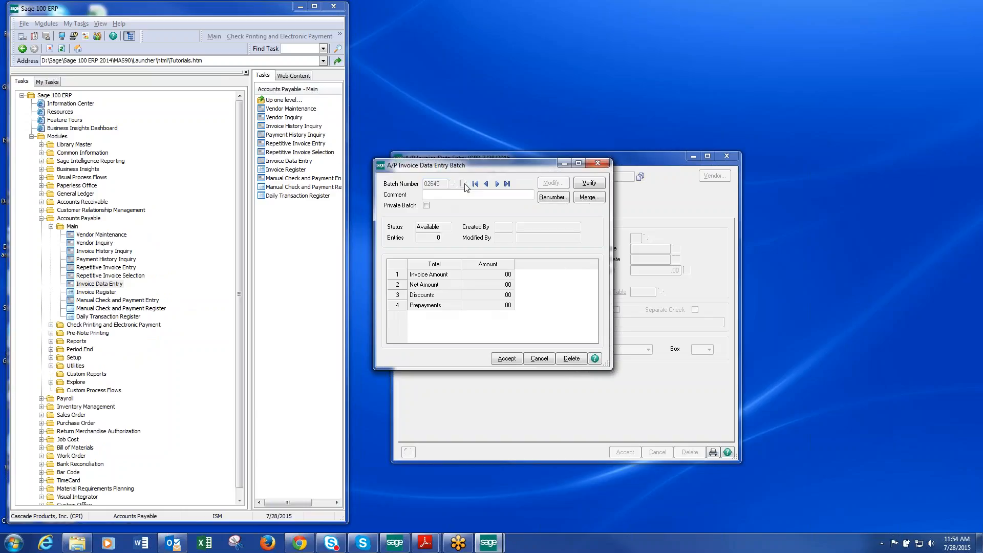
click(506, 359)
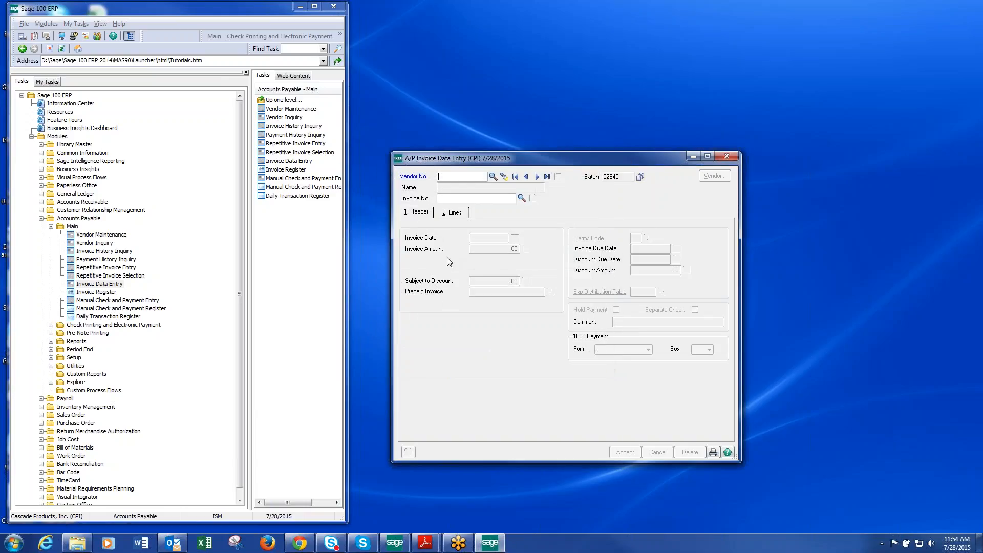
click(492, 177)
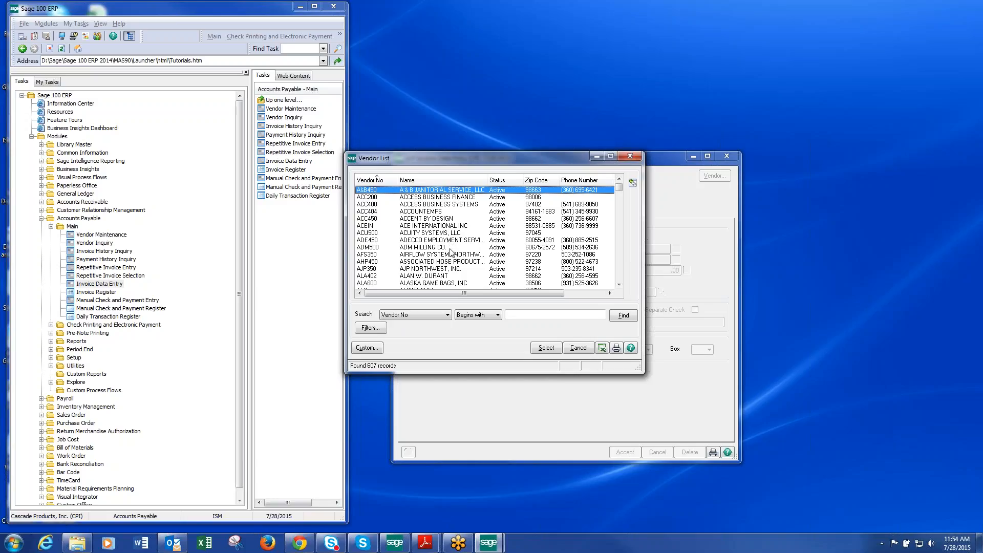
- Search vendors whose Name contains 'elec' and choose Eugene Electric Service Inc (EUG380)
click(445, 316)
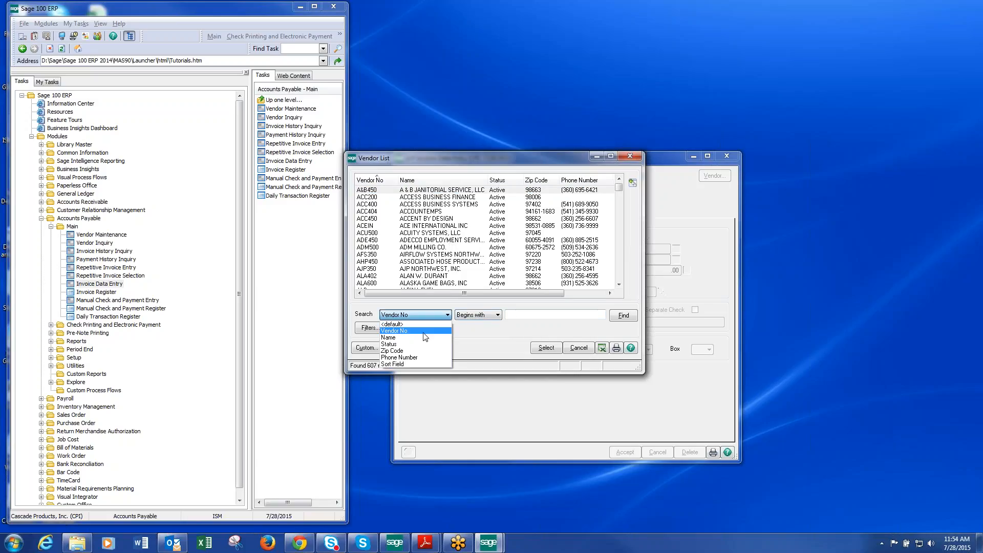
click(394, 337)
click(486, 314)
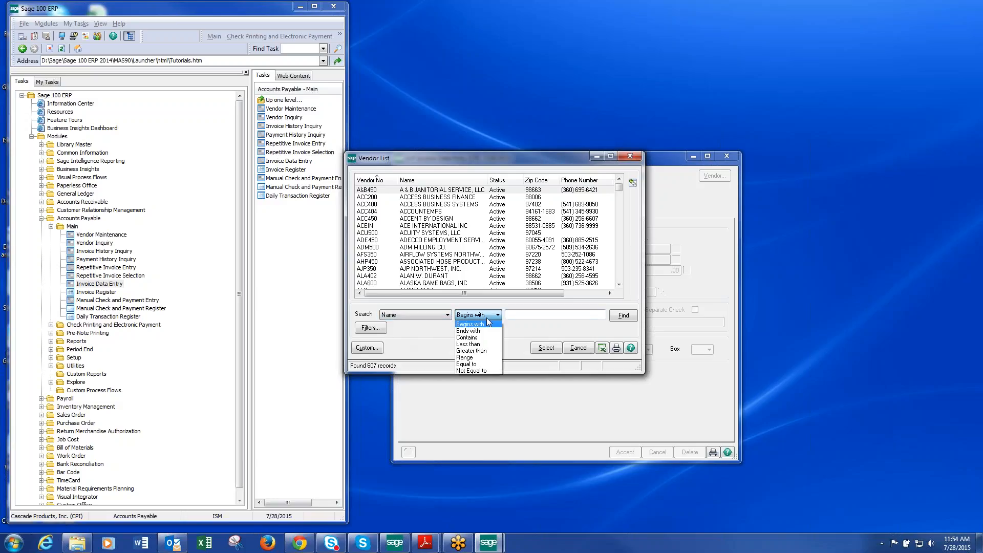
click(476, 337)
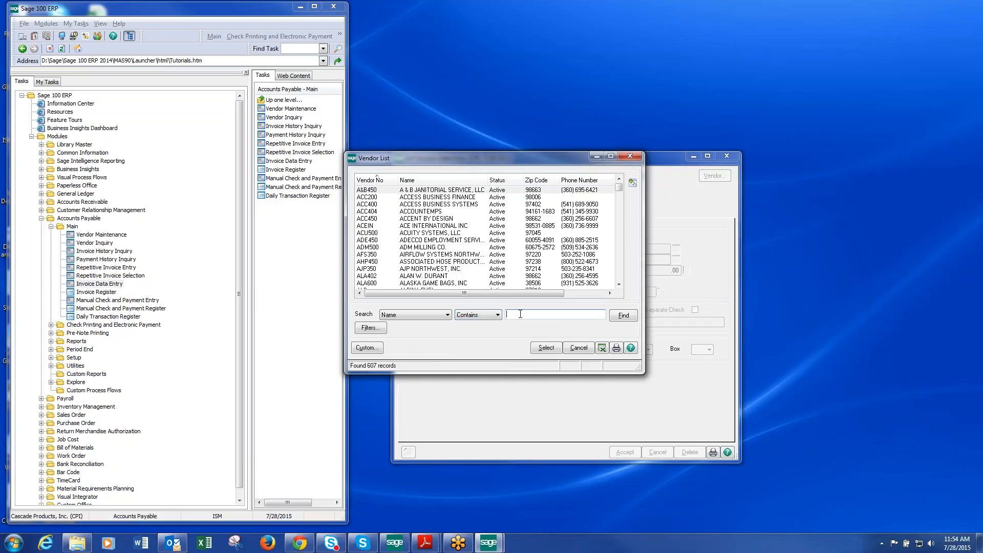
click(509, 315)
text(elec)
key(Return)
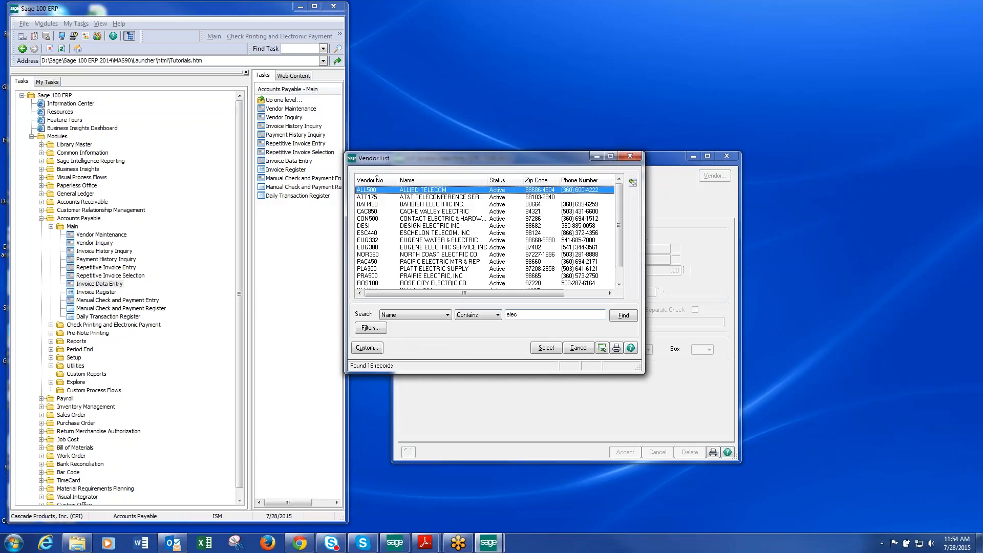
click(435, 247)
click(547, 348)
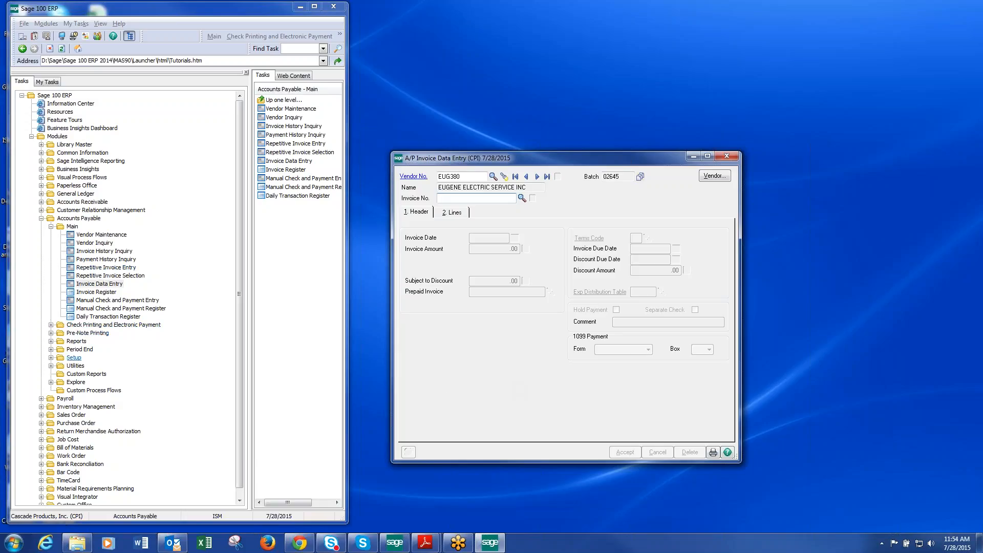
click(74, 358)
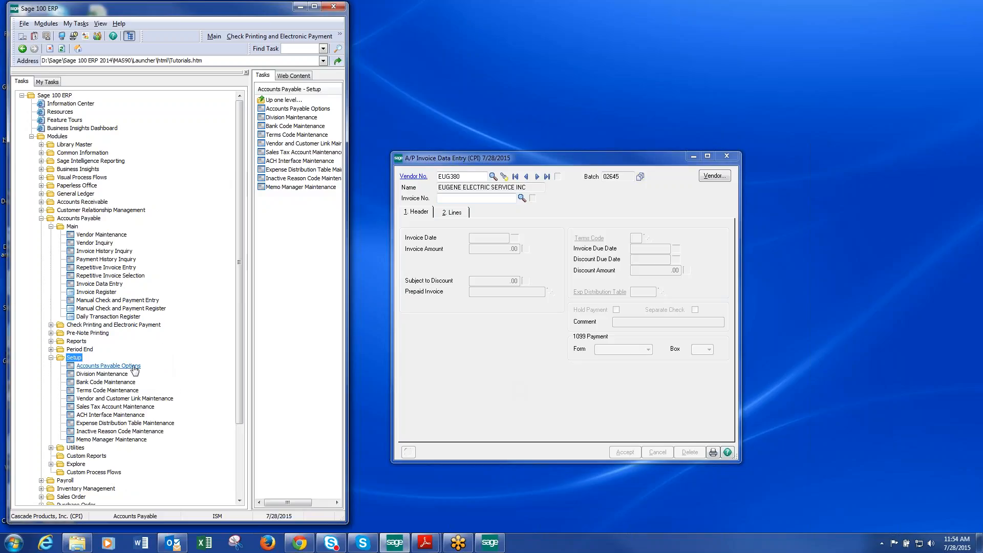
- Create expense distribution table ELECT with the description 'Electric Distribution'
click(167, 425)
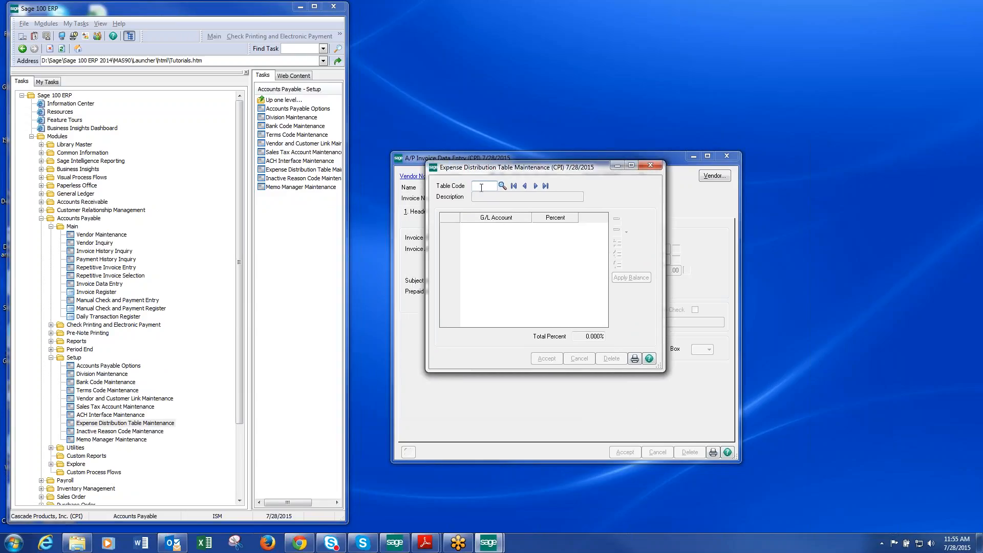
text(ELECT)
key(Tab)
text(E)
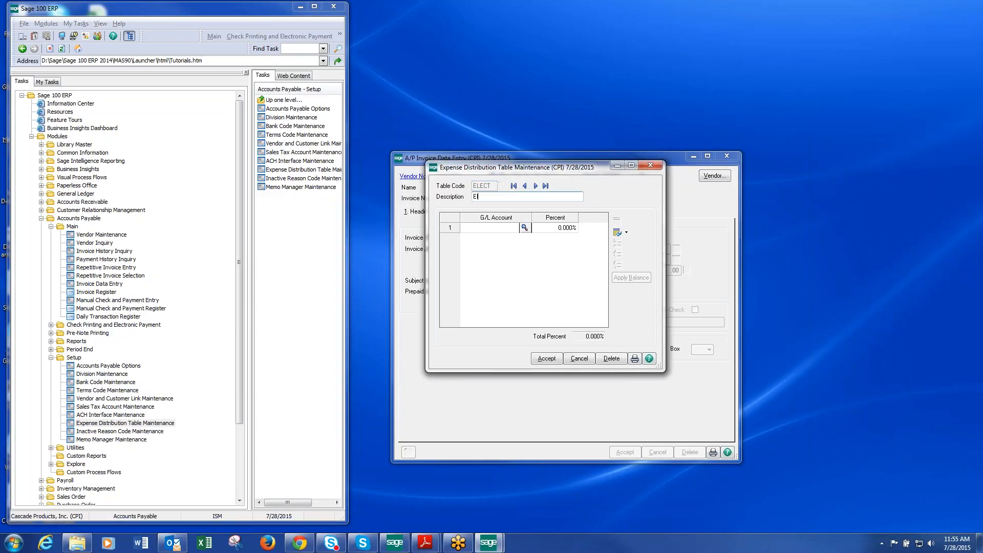
text(lectric Distribution)
key(Tab)
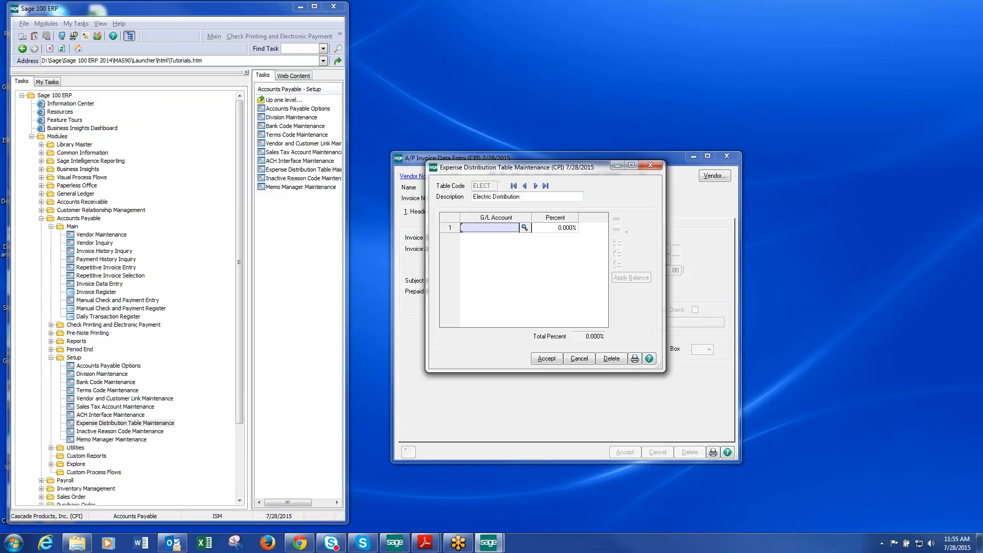
- Add lines 6071-00 at 5%, 6071-10 at 10%, and account 6071-20
text(607)
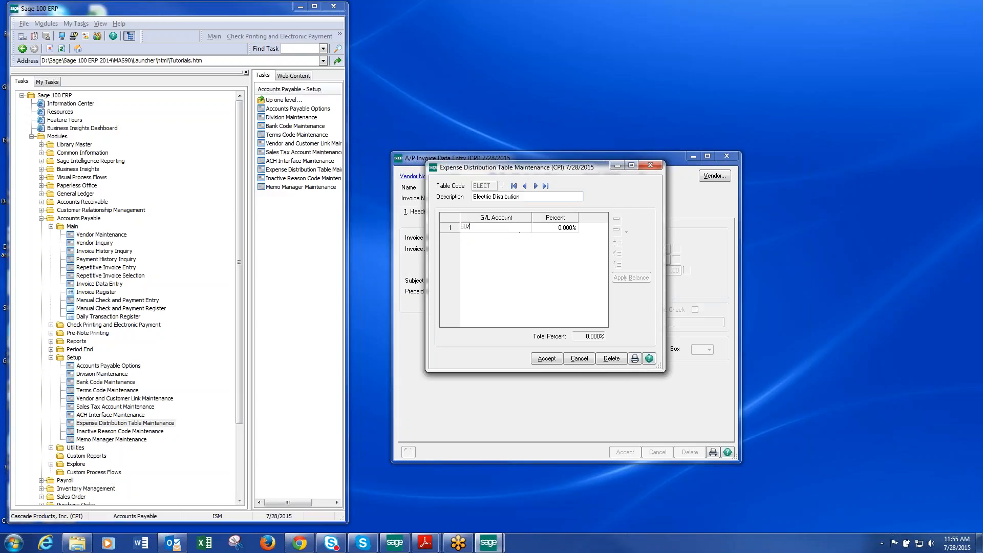
text(1-00)
key(Tab)
text(5)
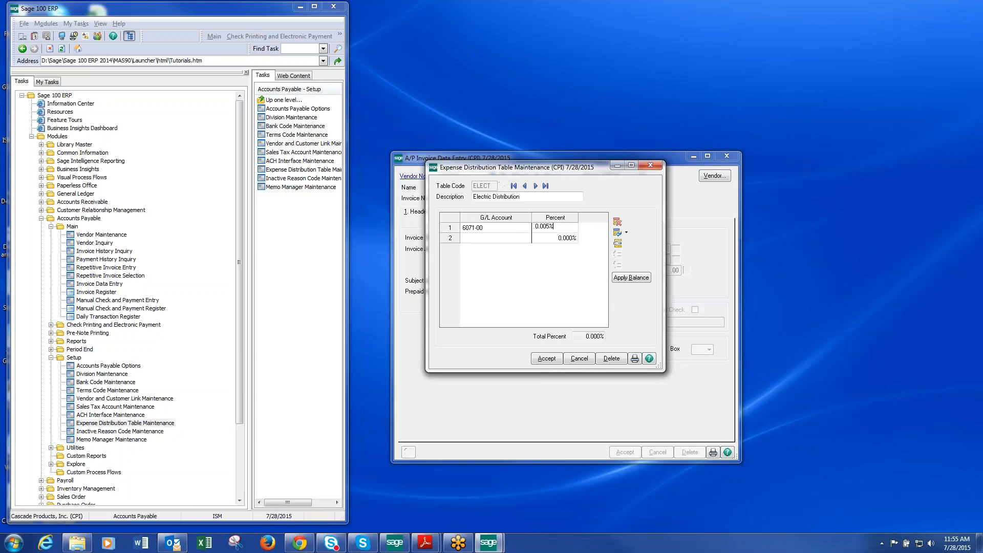
key(Tab)
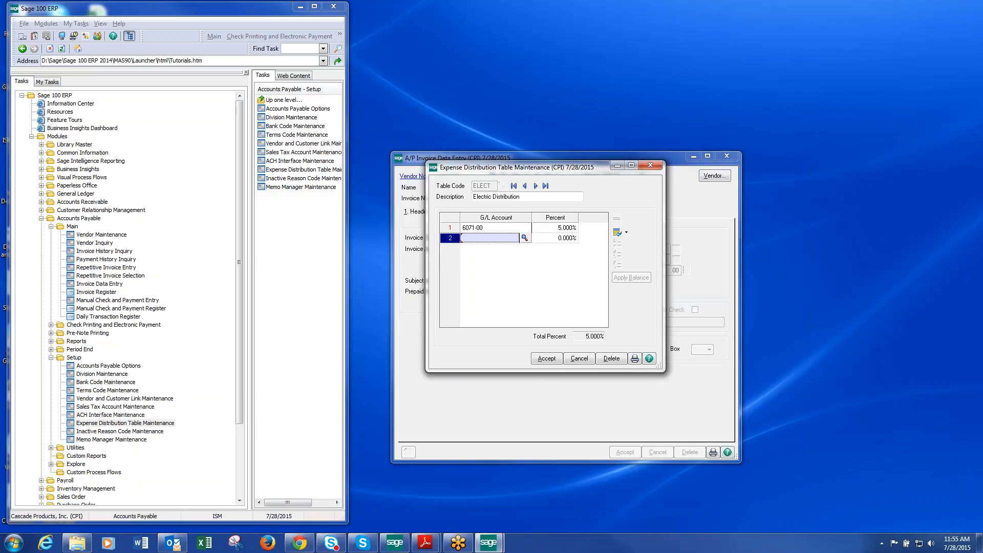
text(6071-10)
key(Tab)
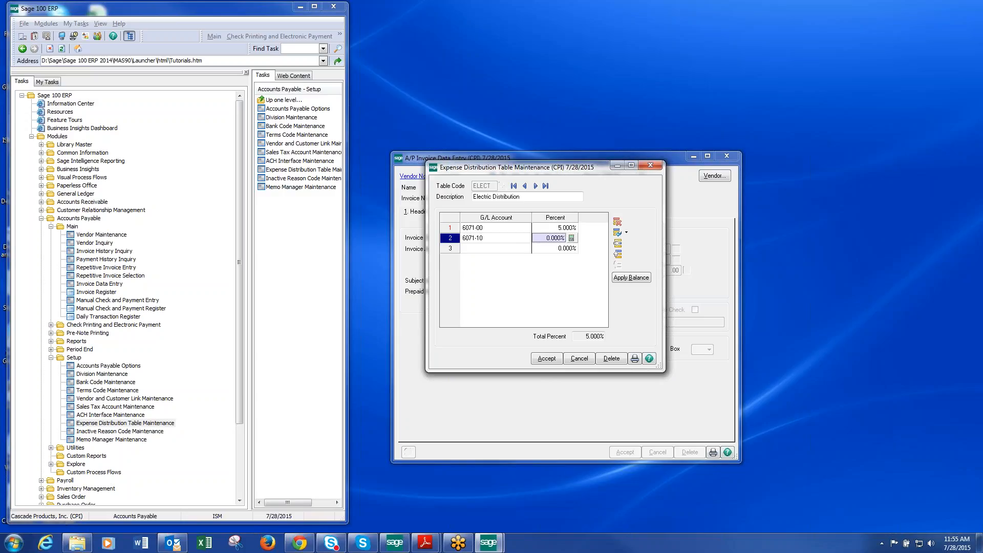
text(10)
key(Tab)
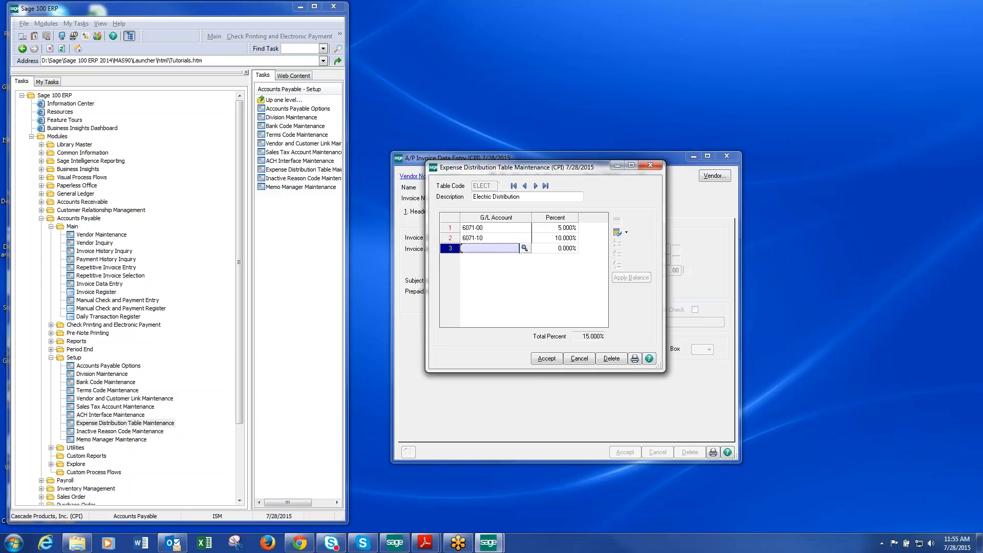
text(607)
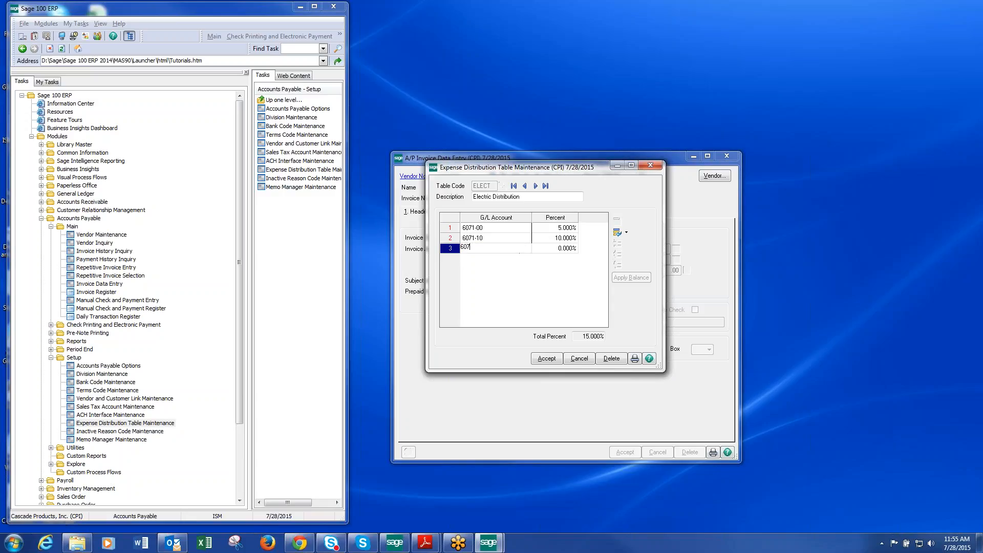
text(1-20)
key(Tab)
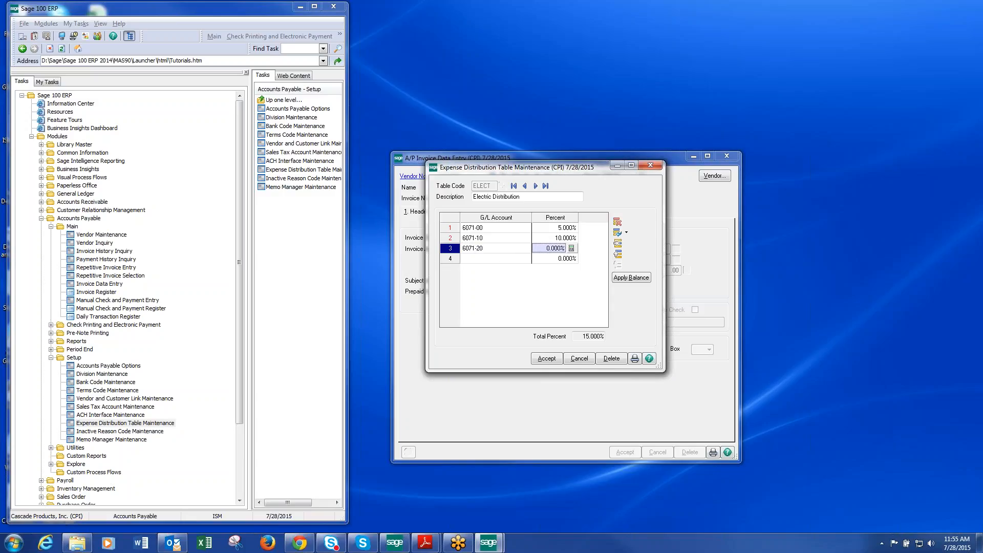
- Give 6071-20 20%, then add 6071-30 at 10% and 6071-40 at 25%
text(20)
key(Tab)
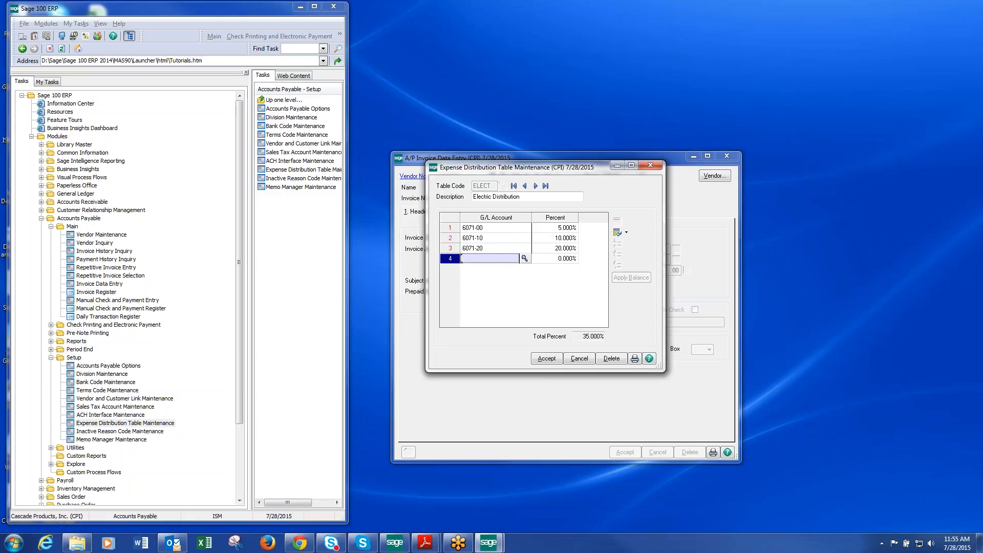
text(6071)
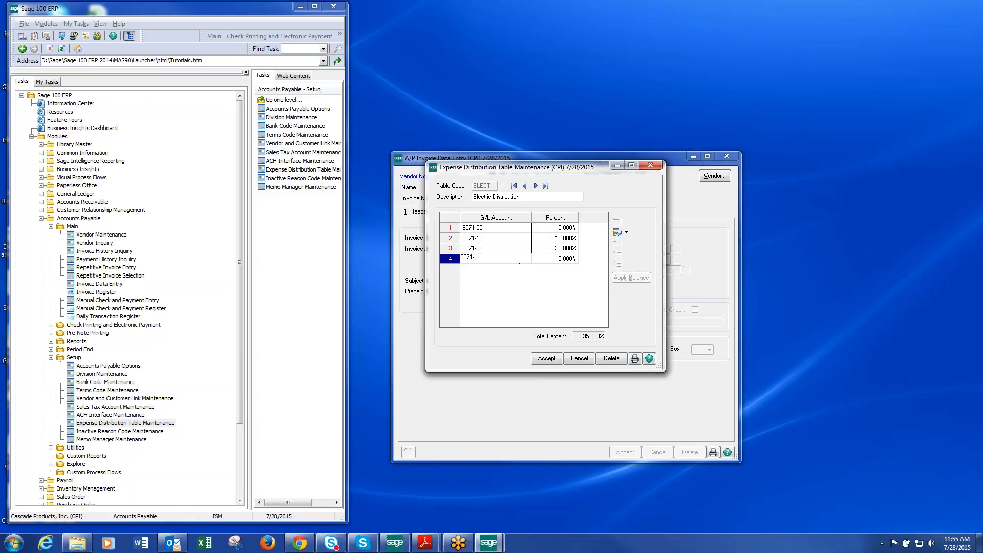
text(-30)
key(Tab)
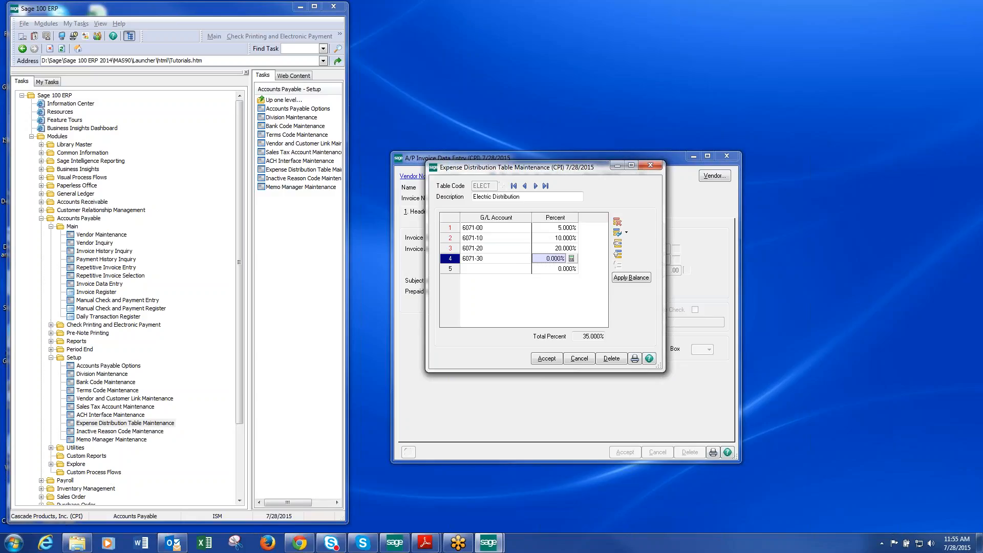
text(10)
key(Tab)
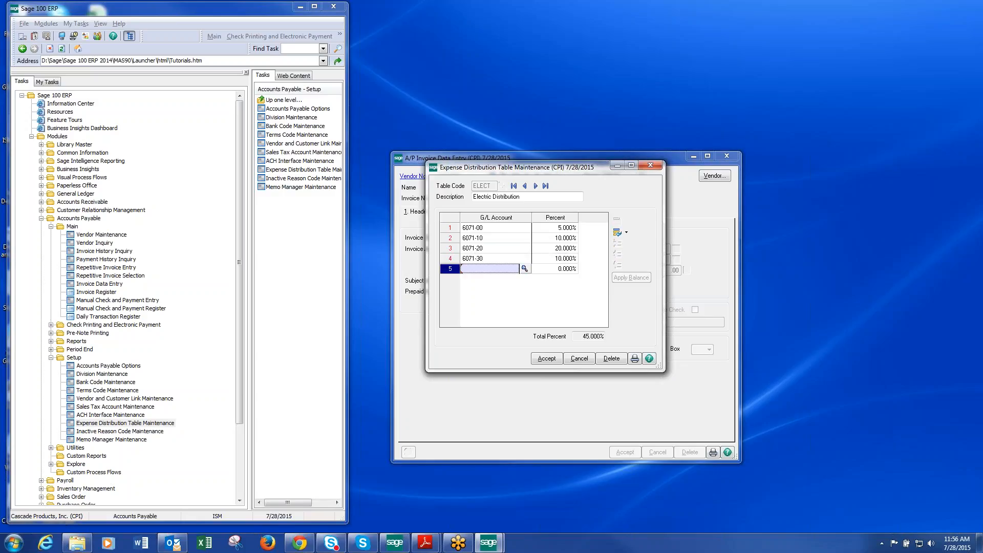
text(6071)
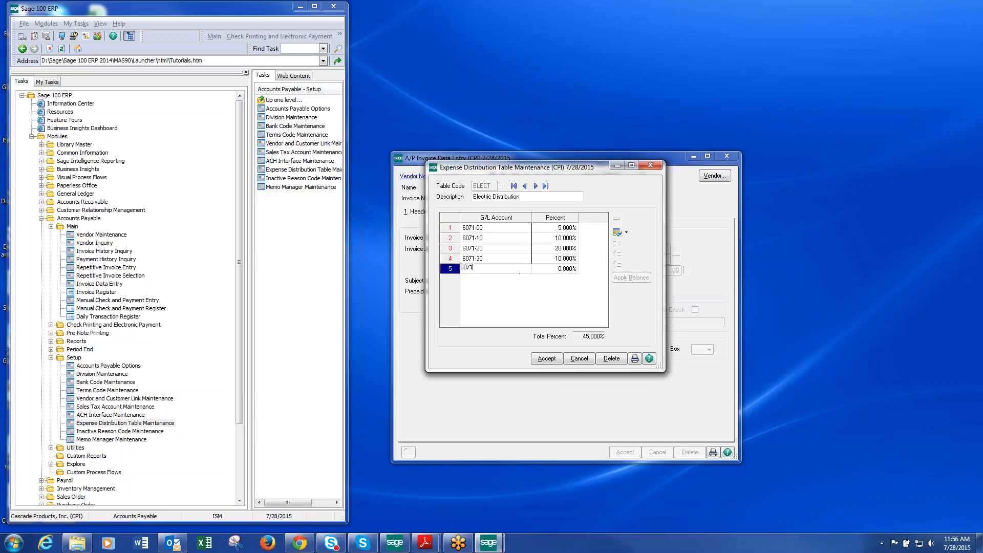
text(-40)
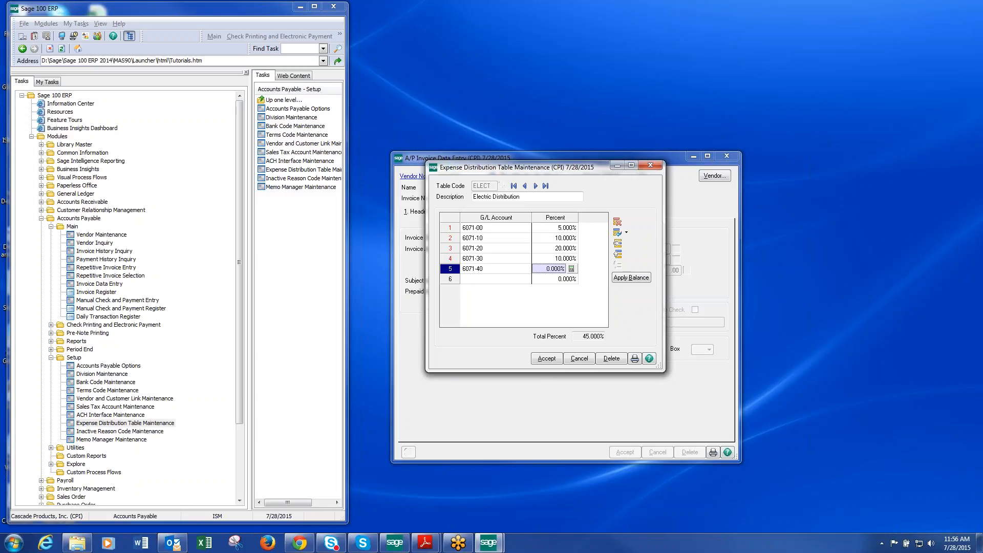
text(25)
key(Tab)
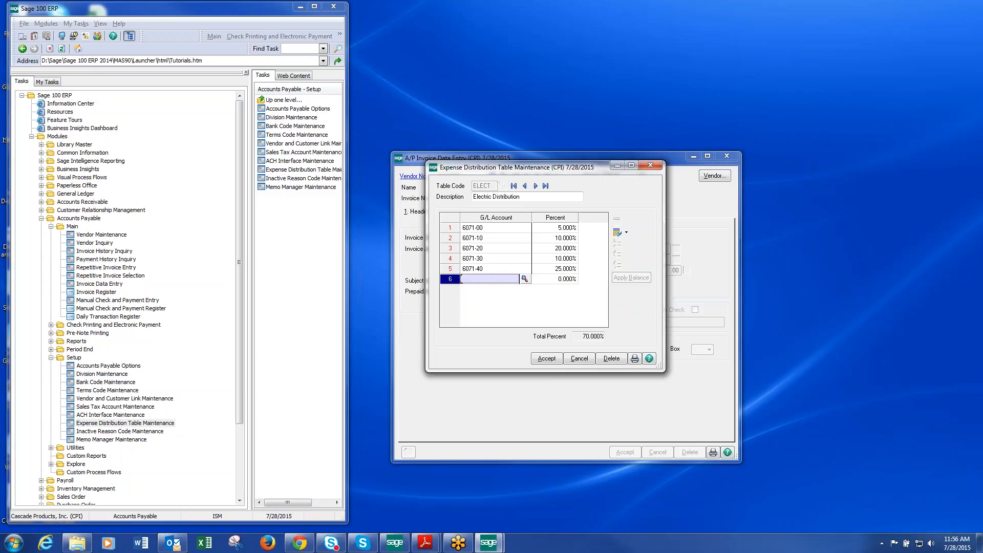
- Replace invalid account 6071-50 with 6071-80 at 30% and save the table at 100%
text(6071-50)
key(Tab)
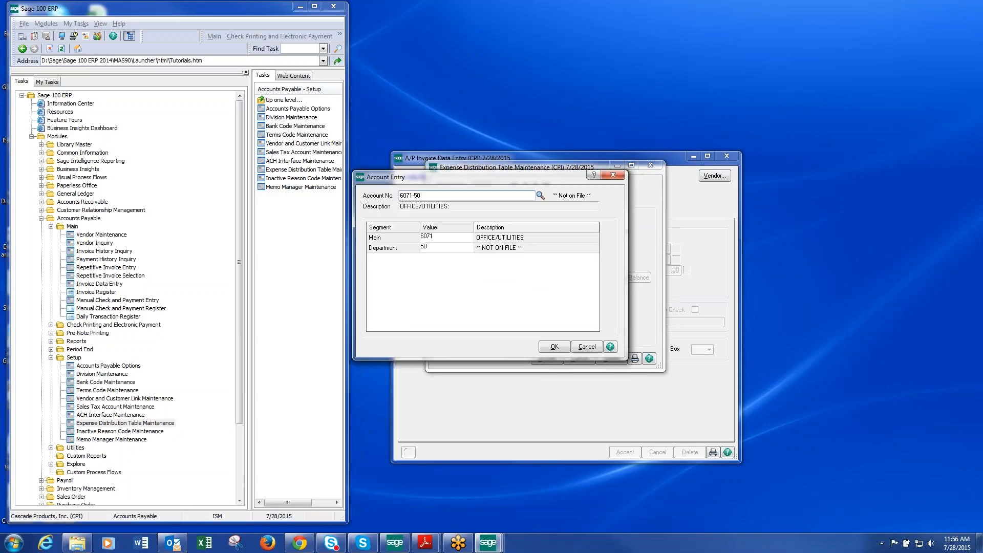
click(587, 346)
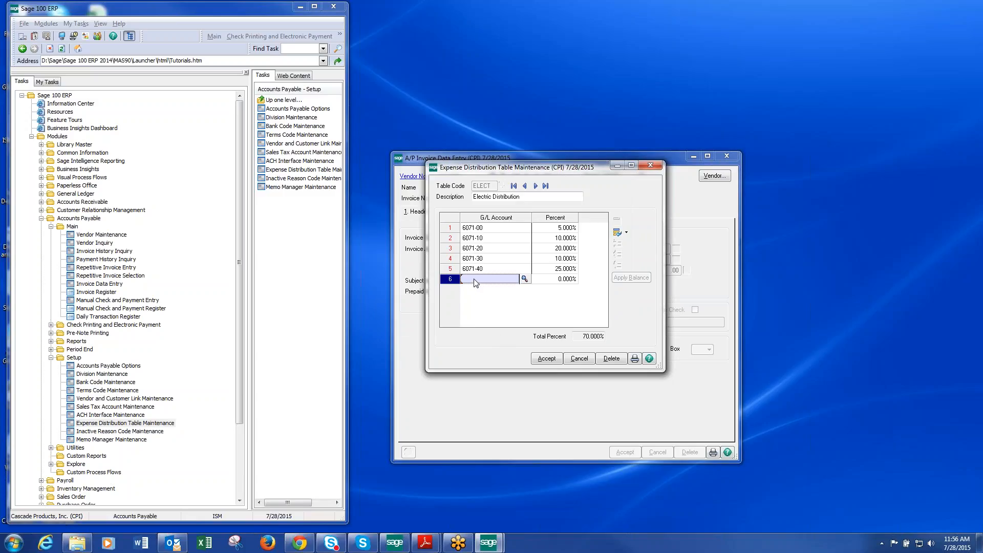
text(6071-)
key(F2)
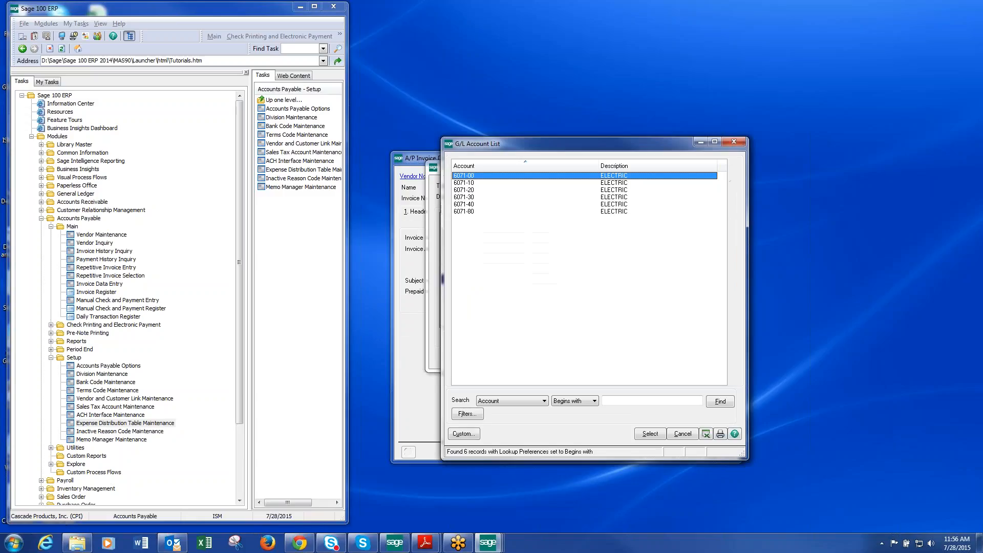
key(Down)
key(Down)
key(Down)
key(Down)
key(Down)
key(Return)
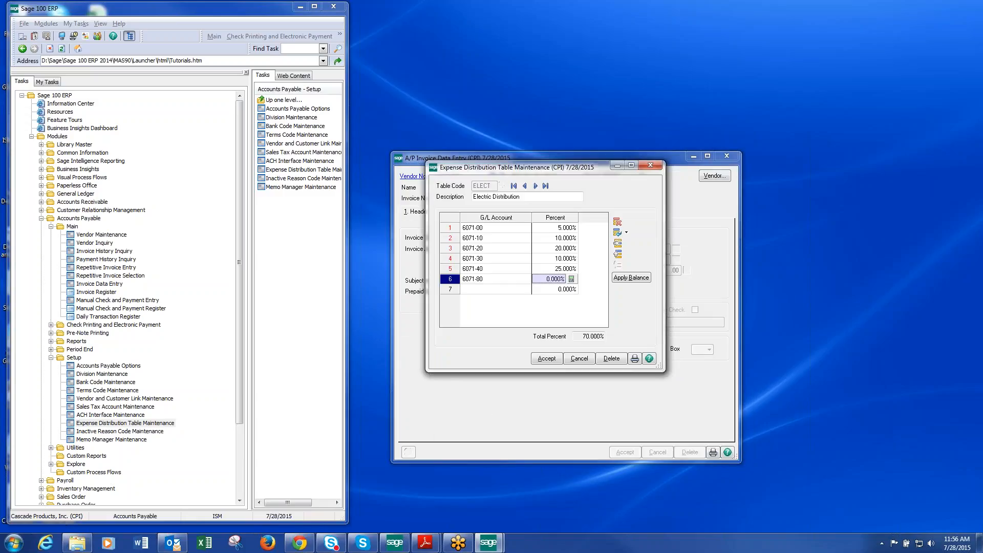
text(30.)
key(Return)
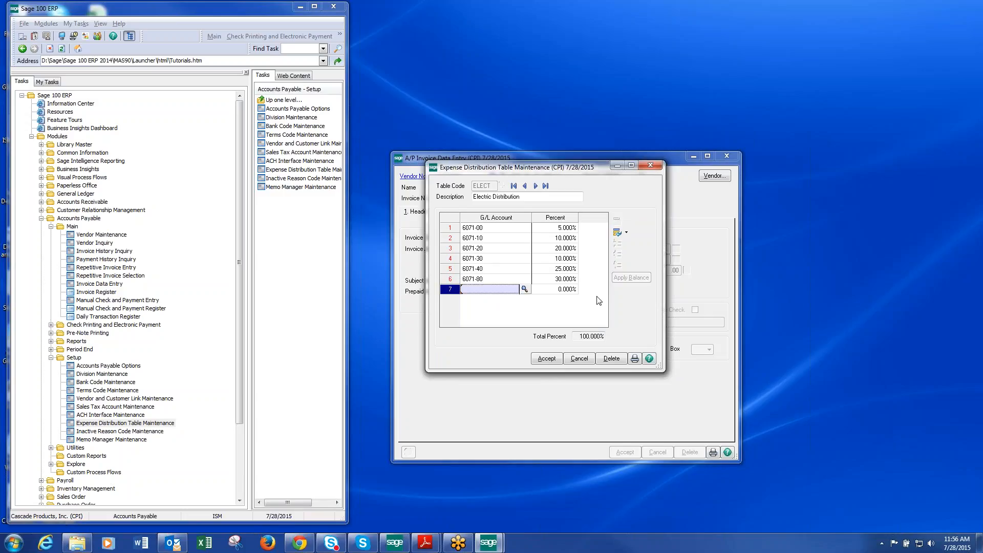
drag(580, 337, 610, 338)
click(549, 358)
- Enter a new invoice number, invoice date 6/30/2015 and amount 2,500.00
click(650, 165)
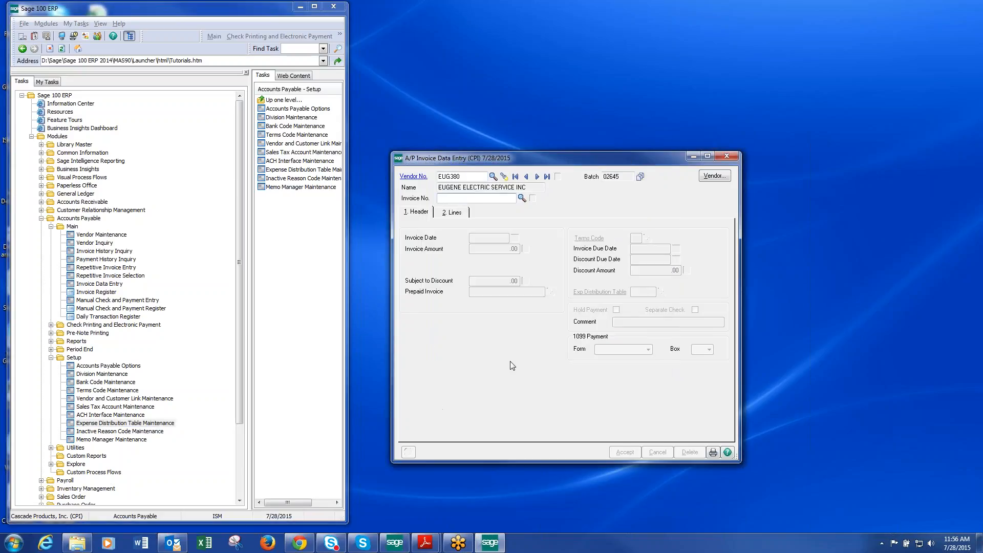
text(123456)
key(Tab)
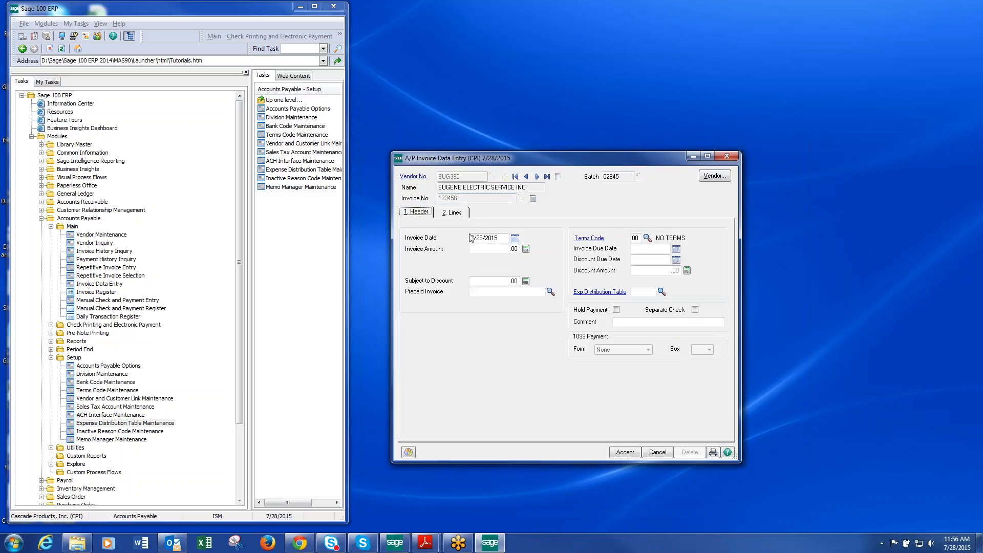
click(504, 238)
text(0630)
key(Tab)
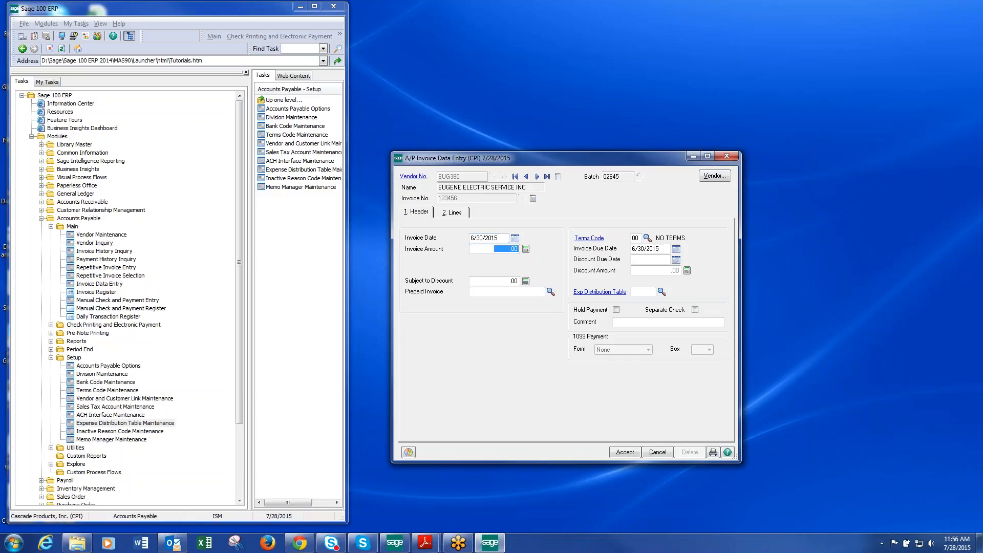
text(.2500)
text(00)
key(Tab)
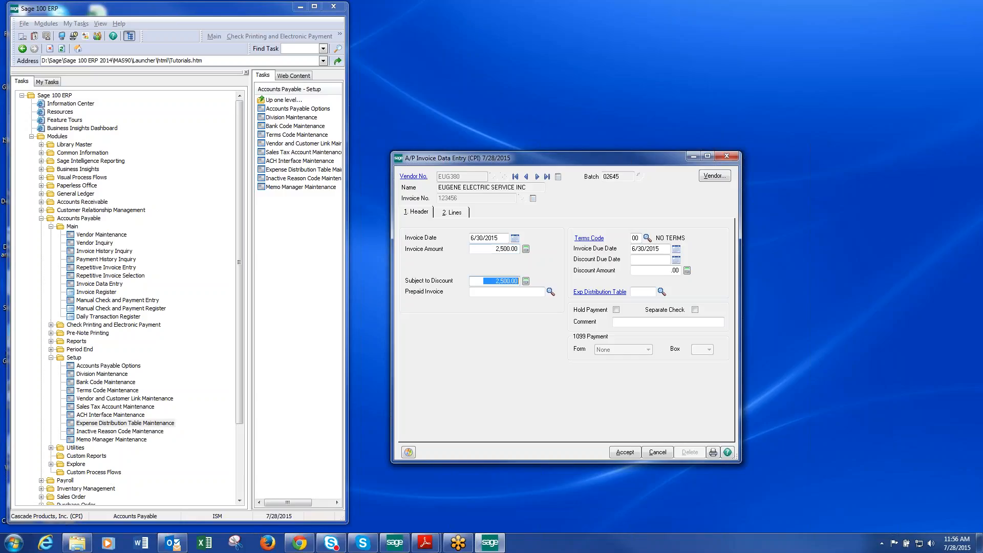
- Apply the ELECT expense distribution table to the invoice
click(641, 292)
click(662, 291)
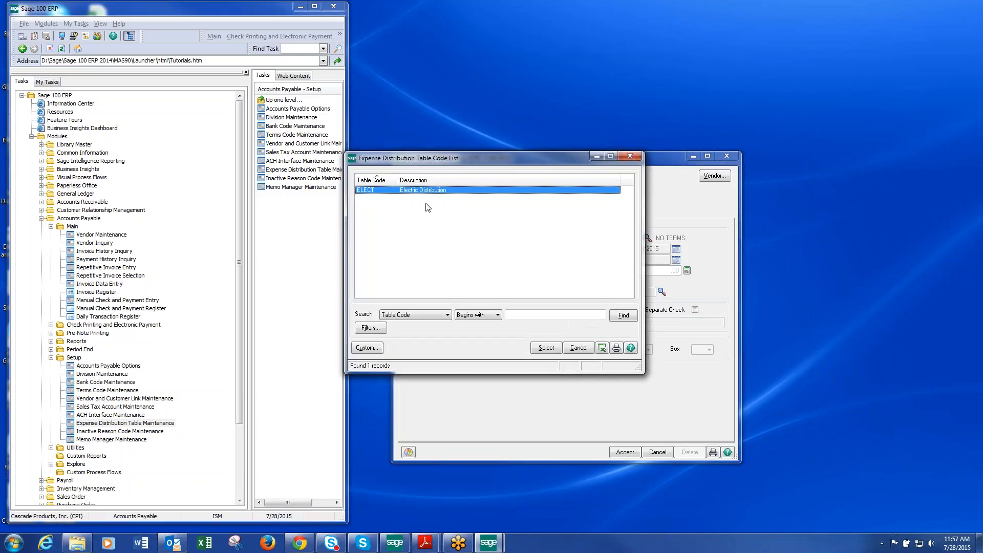
click(546, 348)
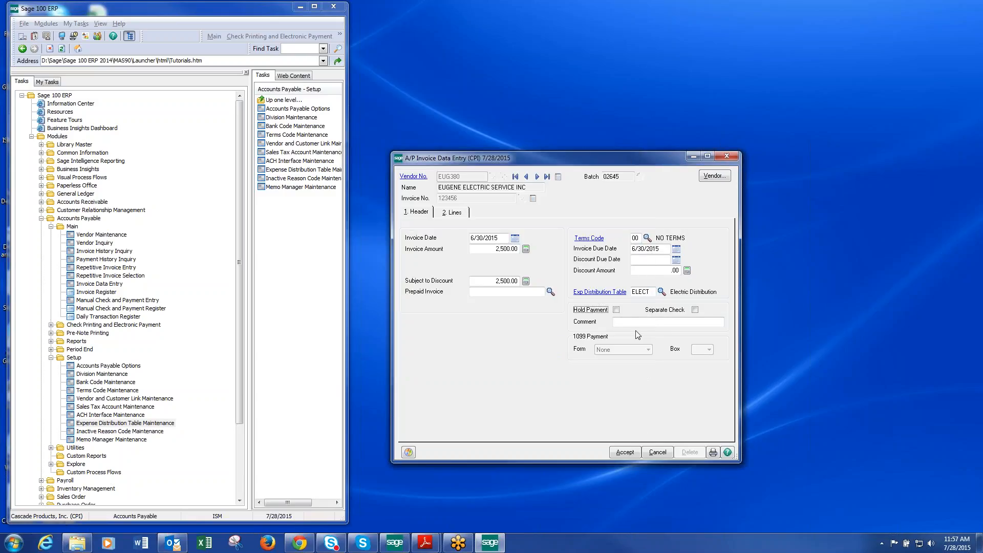
click(455, 213)
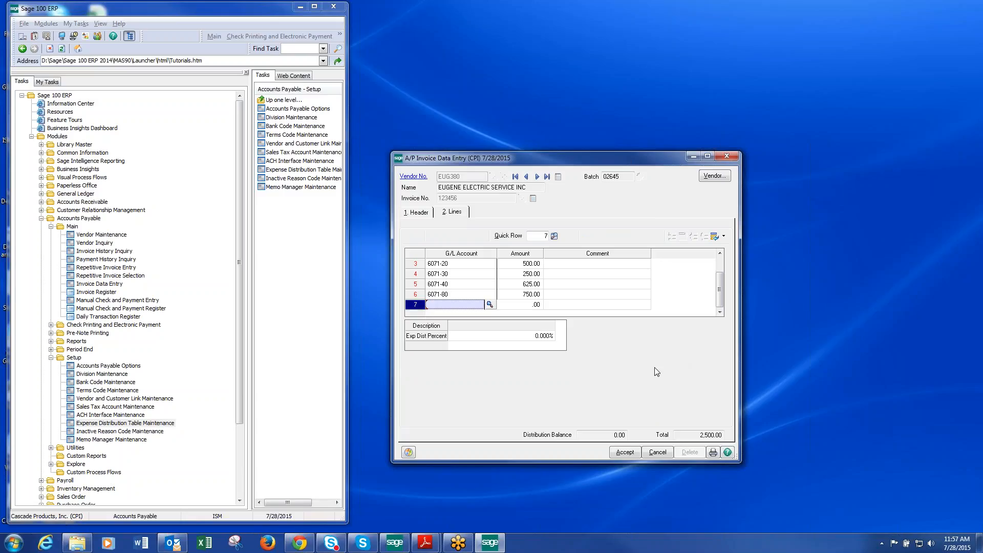
- Change the 6071-80 line to 700.00 and 6071-30 to 300.00, then accept the invoice
click(520, 295)
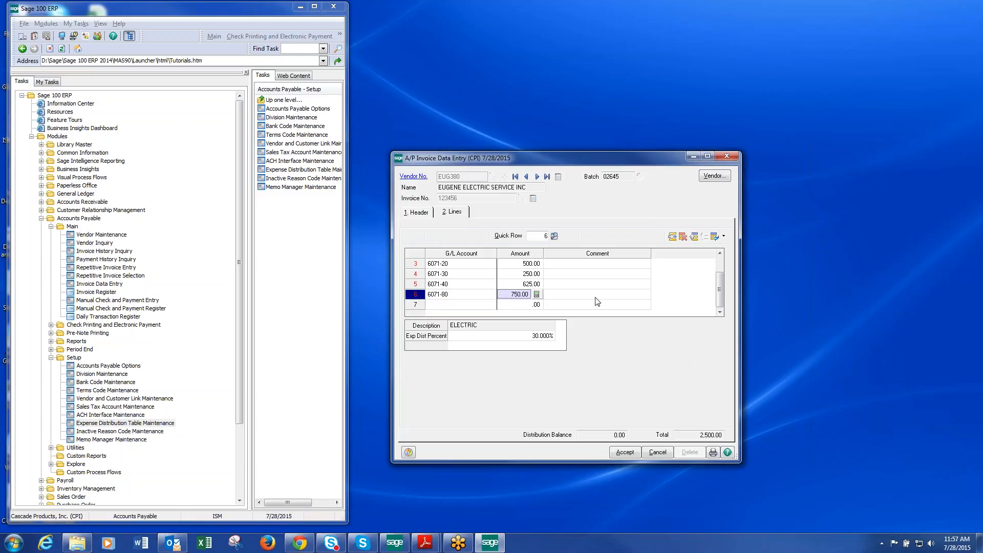
scroll(594, 300, up, 1)
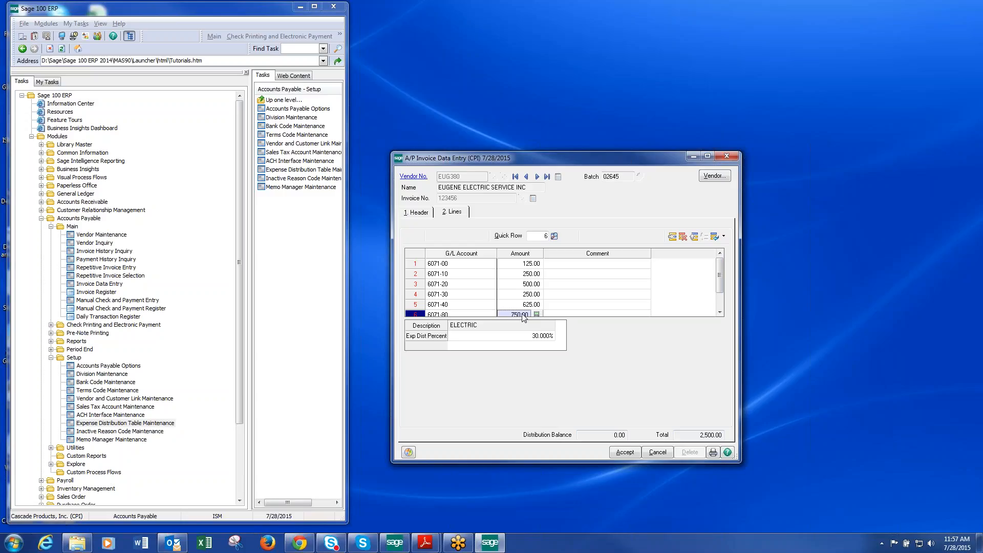
text(700)
key(Tab)
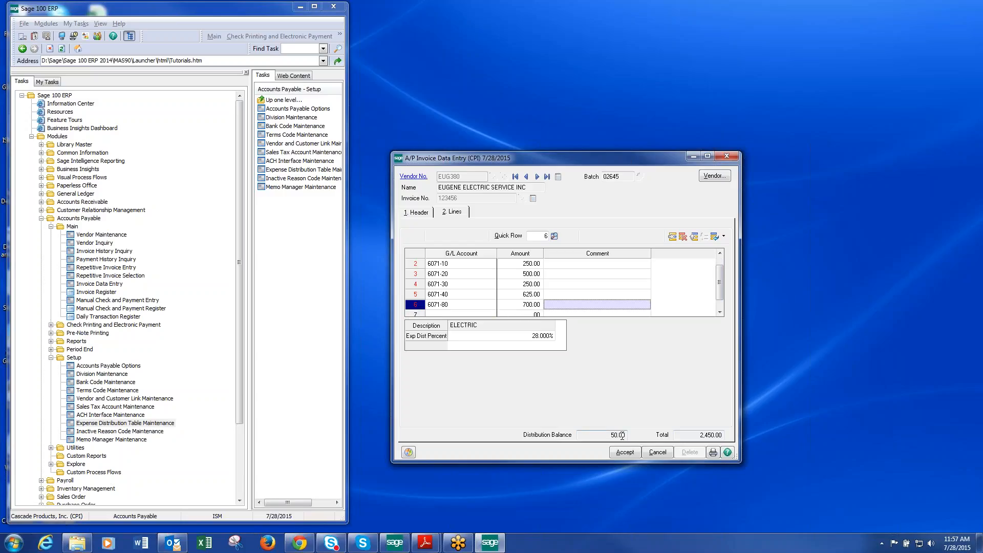
click(523, 284)
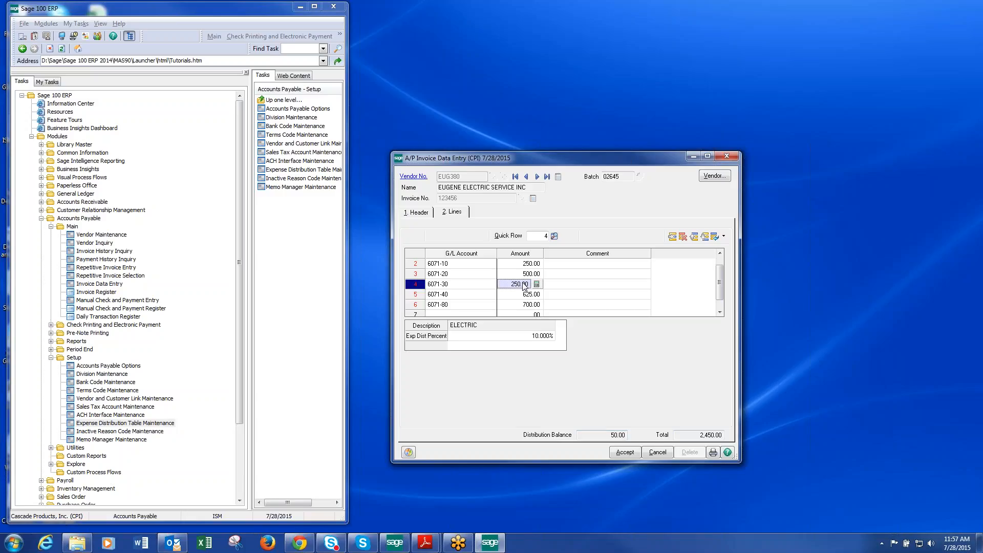
text(.03)
key(Tab)
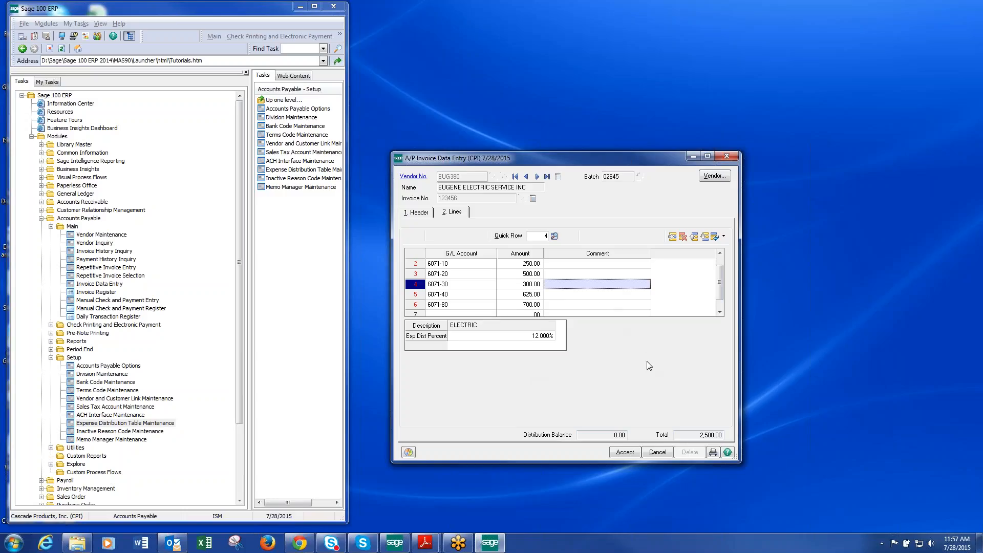
click(625, 452)
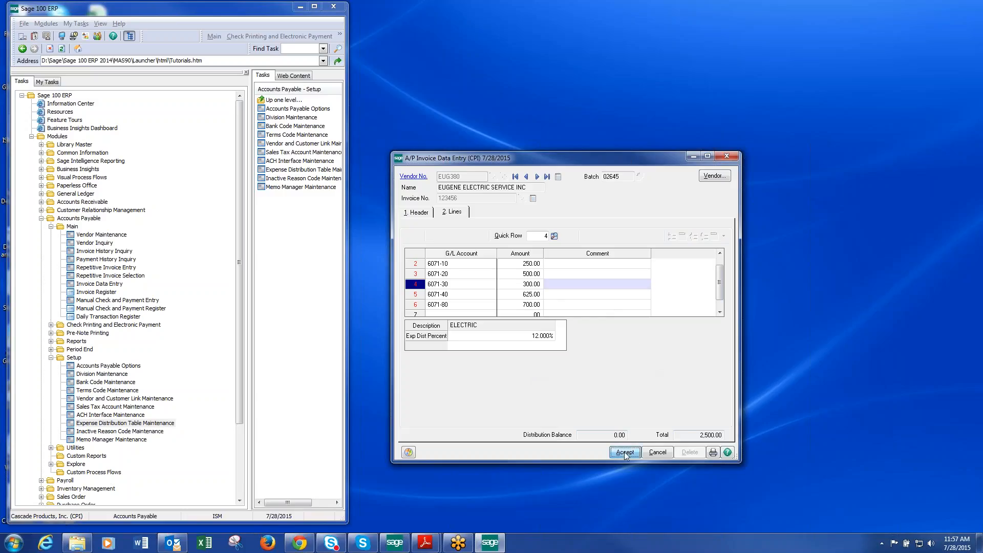
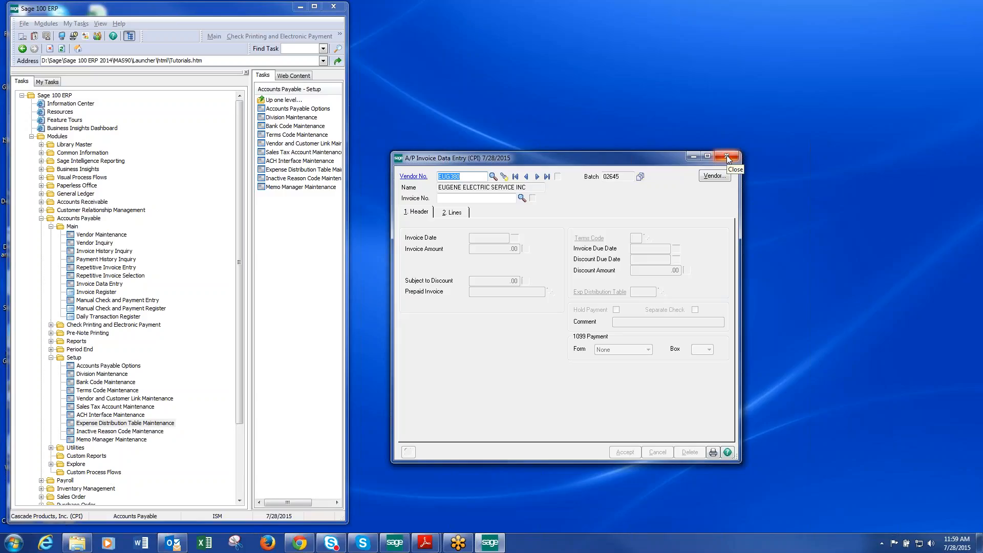
- Close A/P Invoice Data Entry, collapse Accounts Payable, and expand the Accounts Receivable Main tasks
click(727, 156)
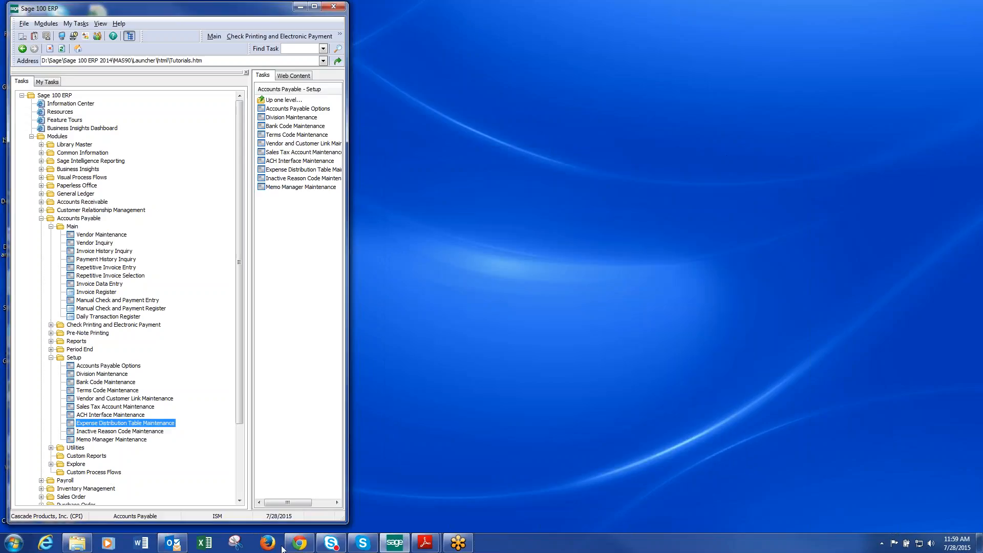
click(51, 358)
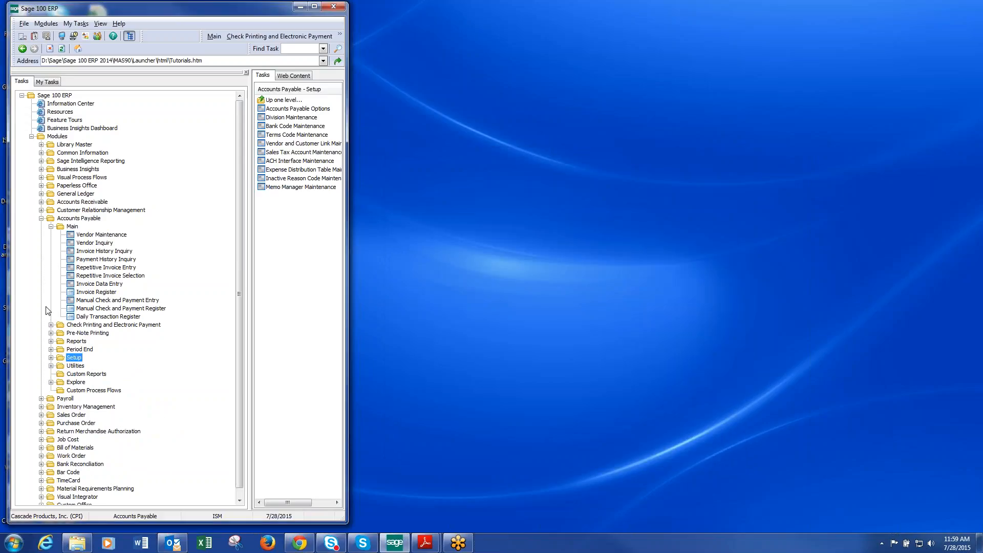
click(51, 226)
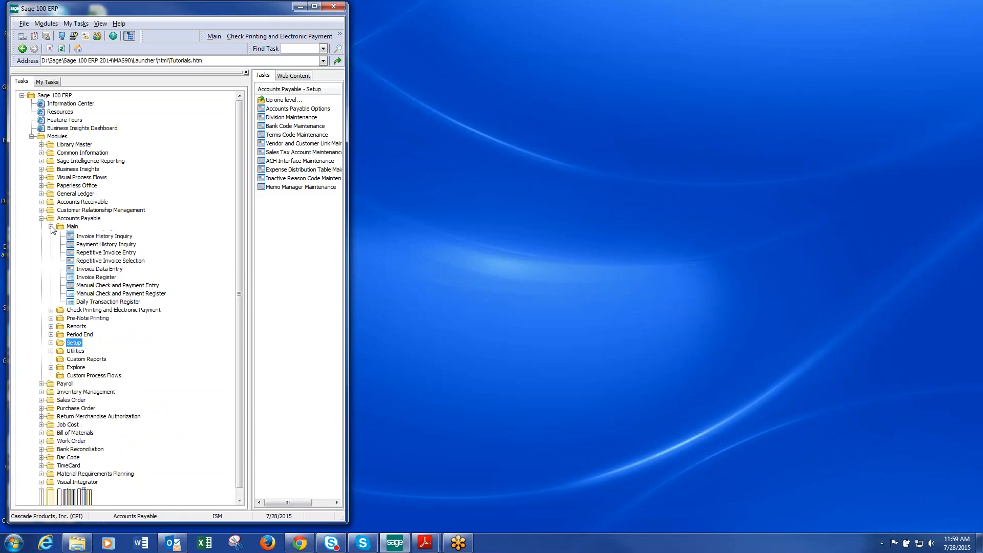
click(41, 218)
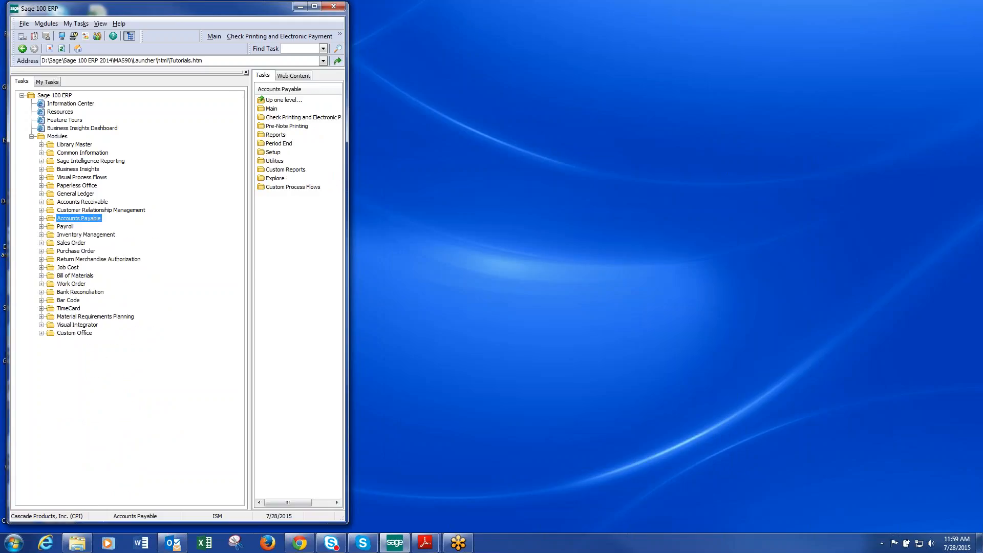
double_click(95, 203)
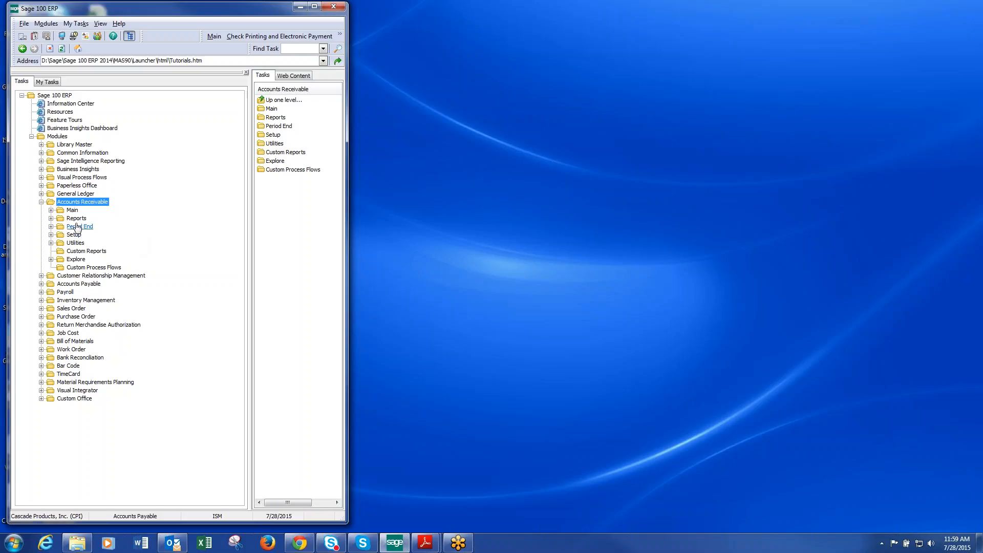
click(51, 210)
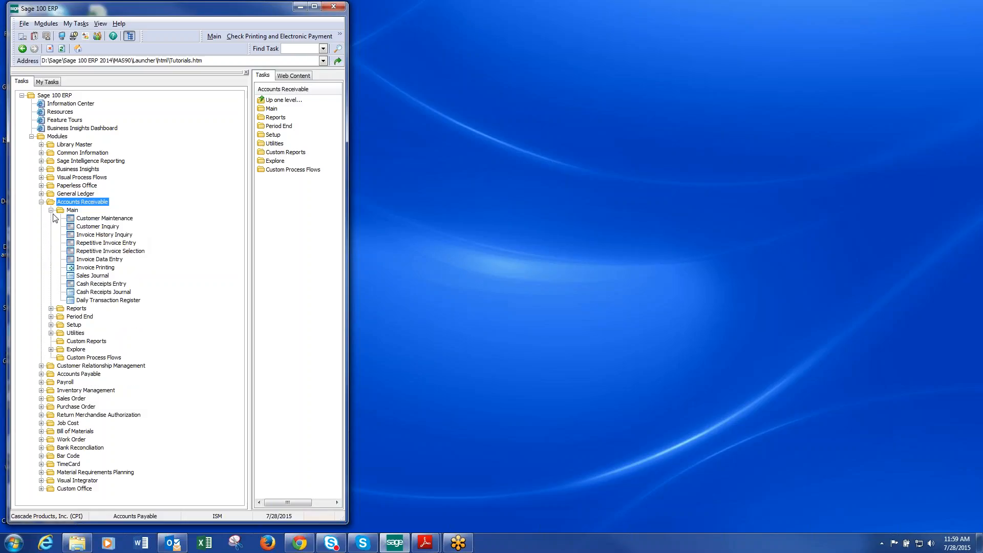
- Open Repetitive Invoice Entry and Invoice Data Entry side by side, then close Invoice Data Entry
click(111, 244)
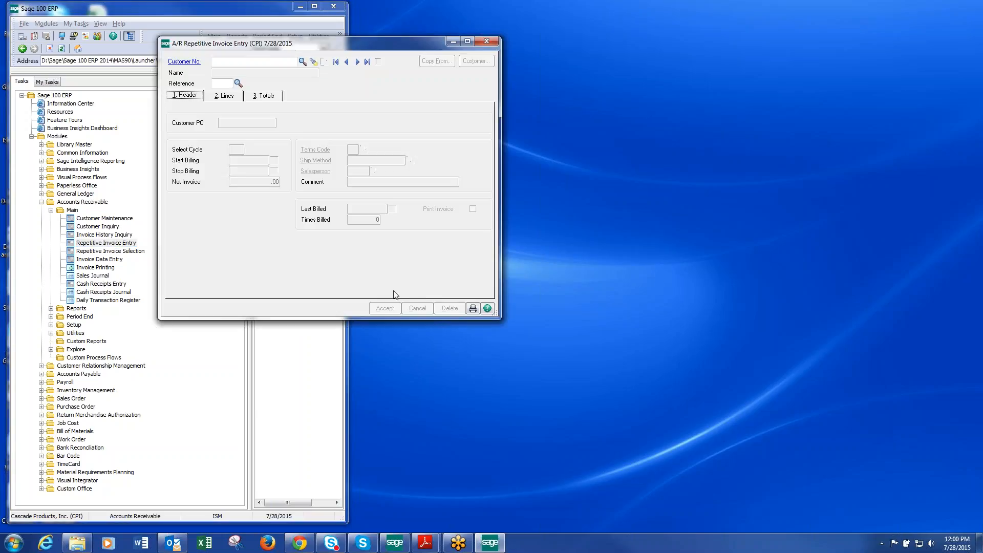
drag(357, 45, 580, 59)
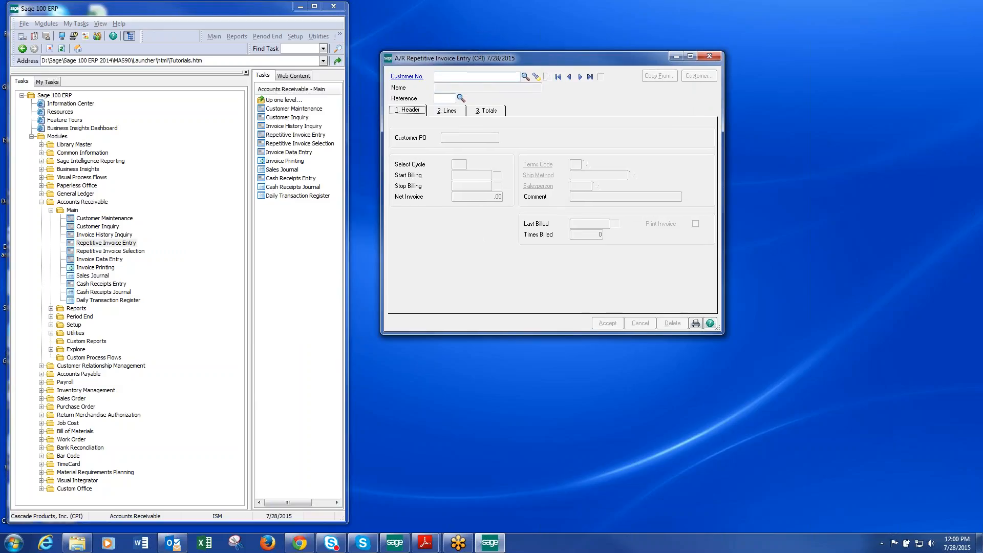
click(118, 260)
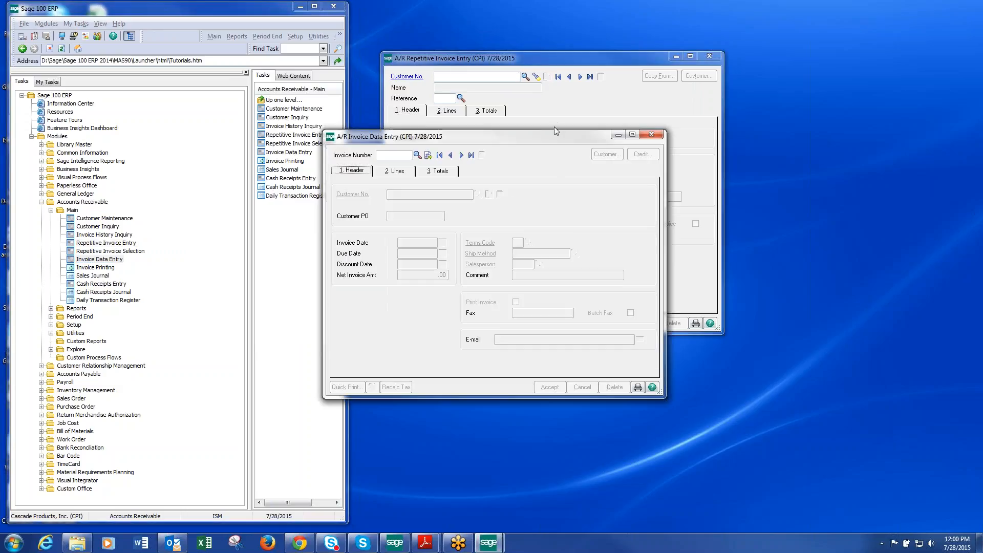
drag(547, 143, 607, 234)
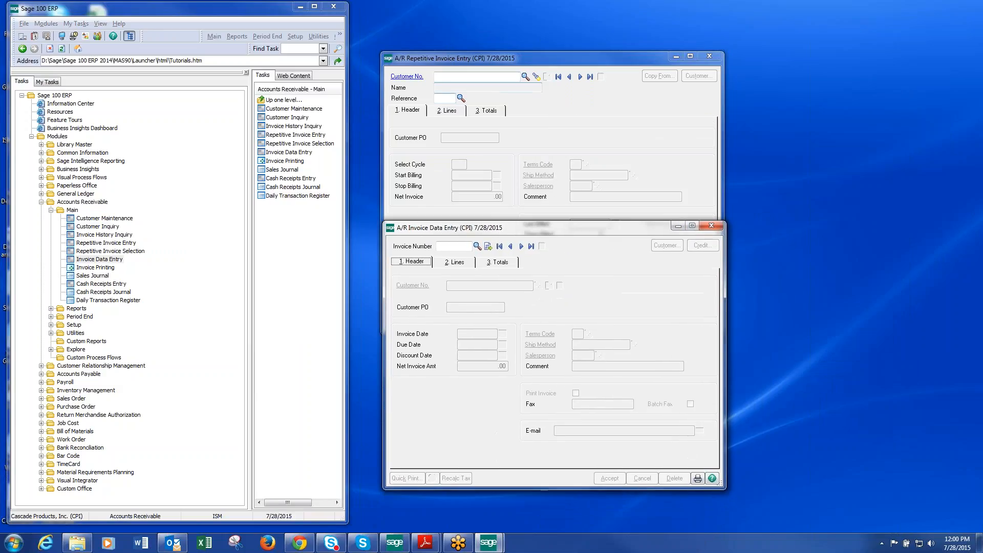
click(441, 98)
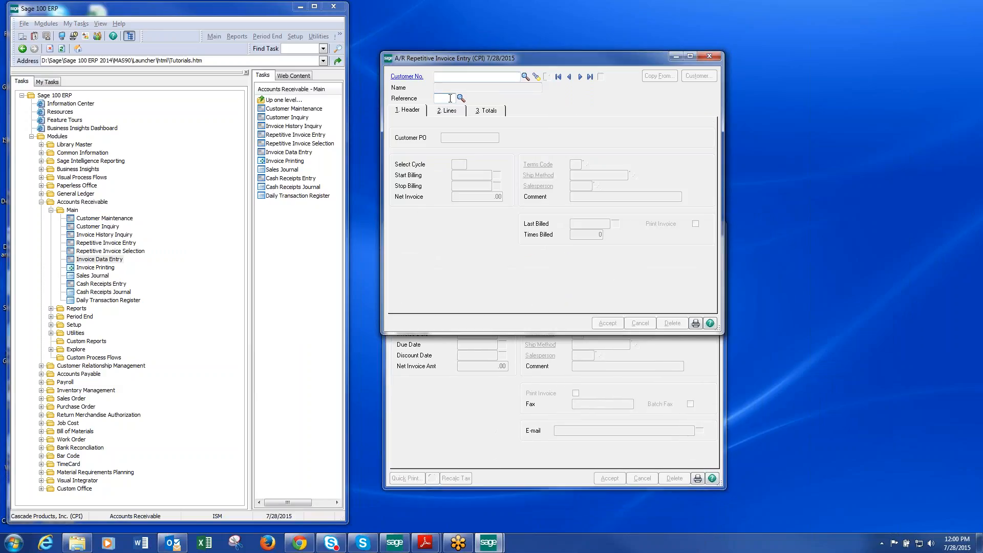
click(518, 419)
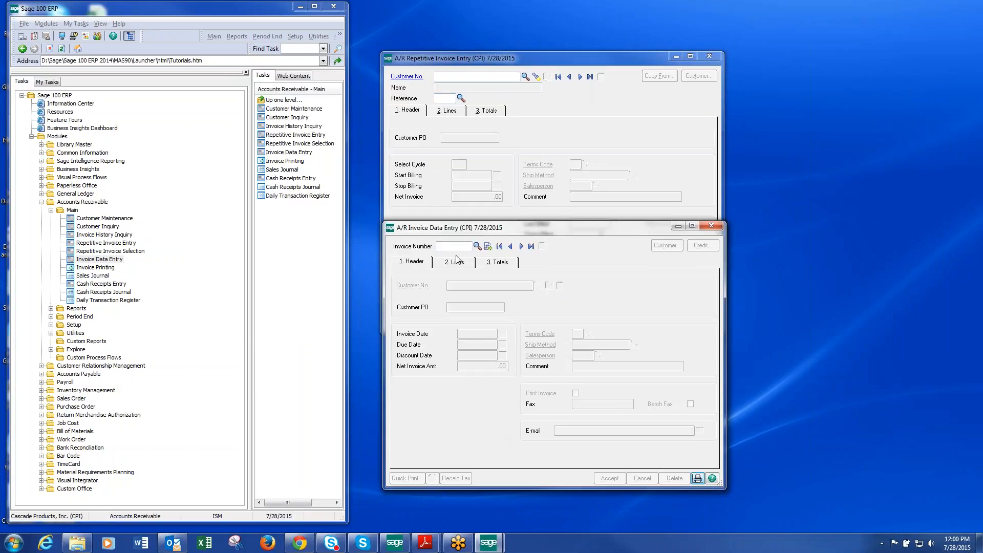
click(711, 225)
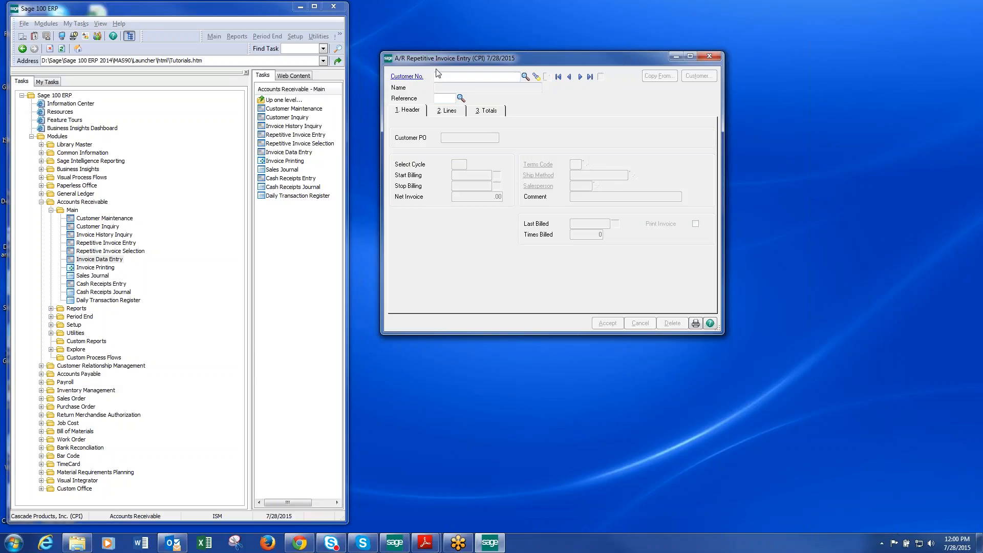
- Clear a stray Reference entry, decline creating a new customer, and pick Willamette Valley Company from the lookup
text(1013)
drag(449, 98, 419, 97)
key(BackSpace)
click(447, 76)
text(1013)
key(Tab)
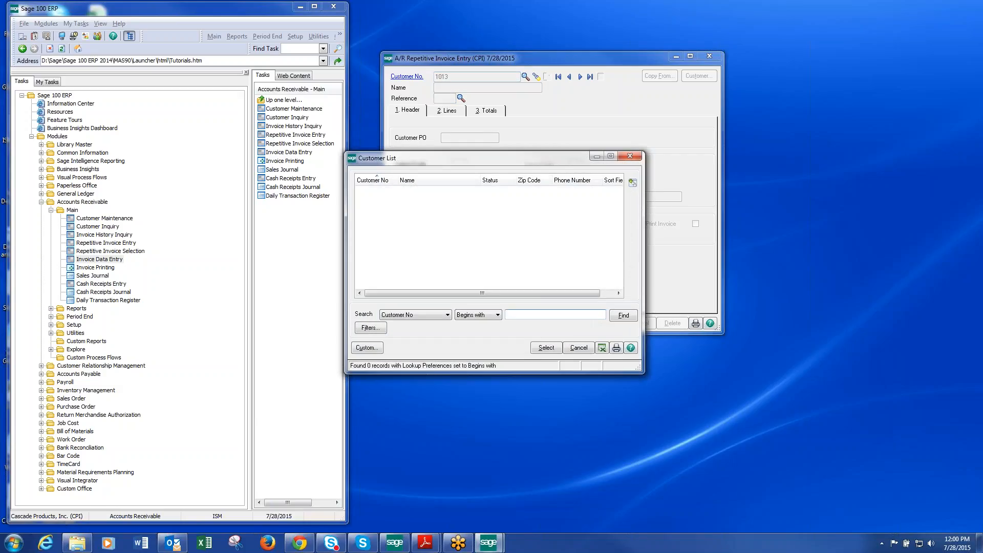
click(583, 349)
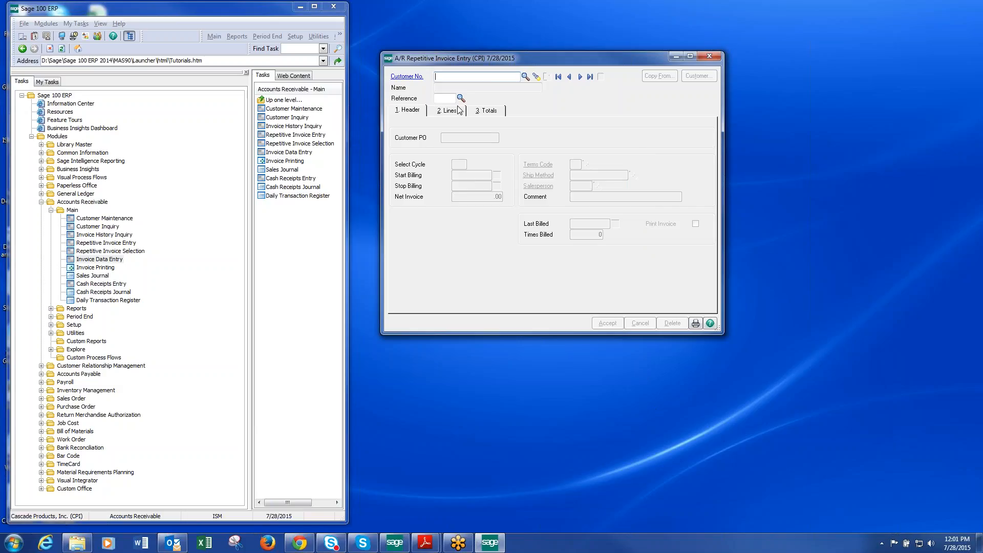
text(0001013)
key(Tab)
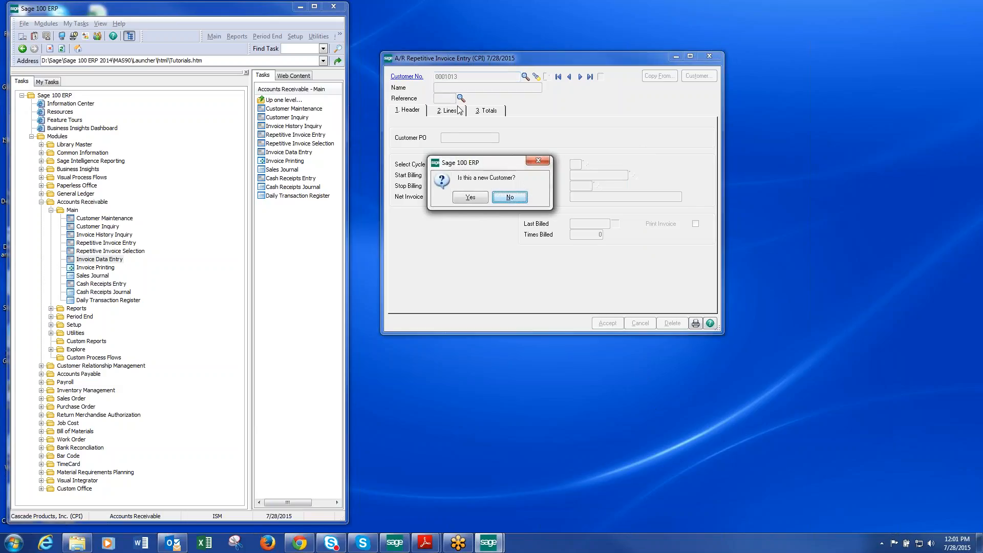
click(499, 200)
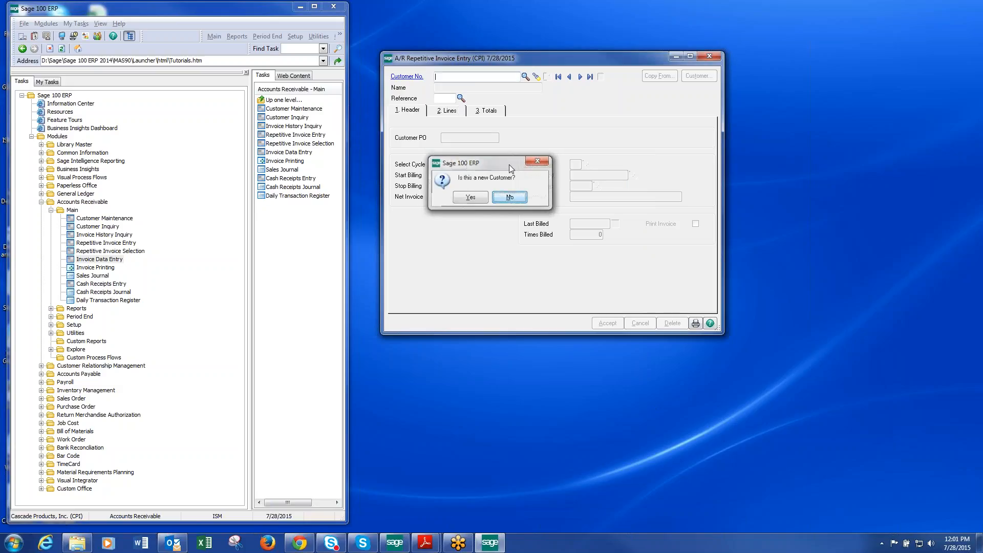
click(524, 77)
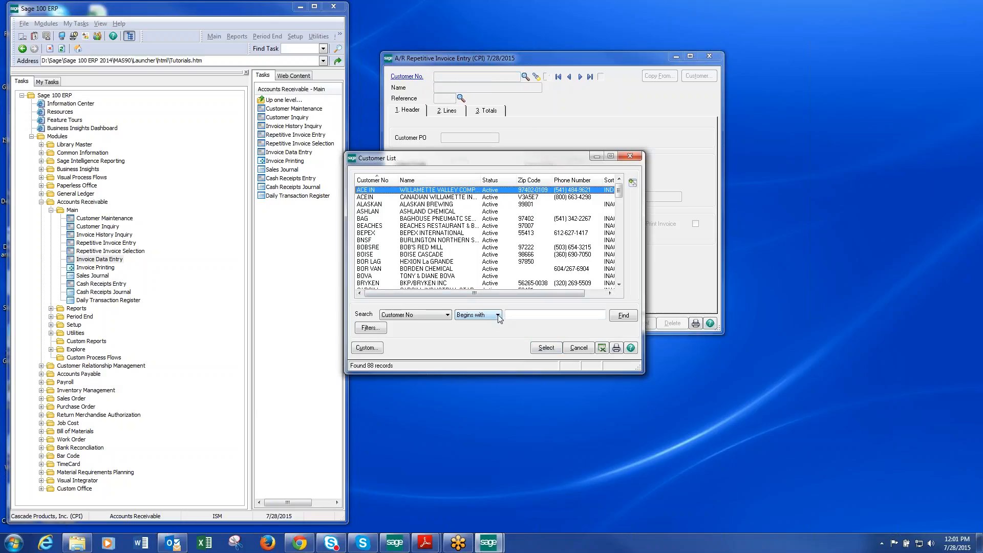
click(547, 348)
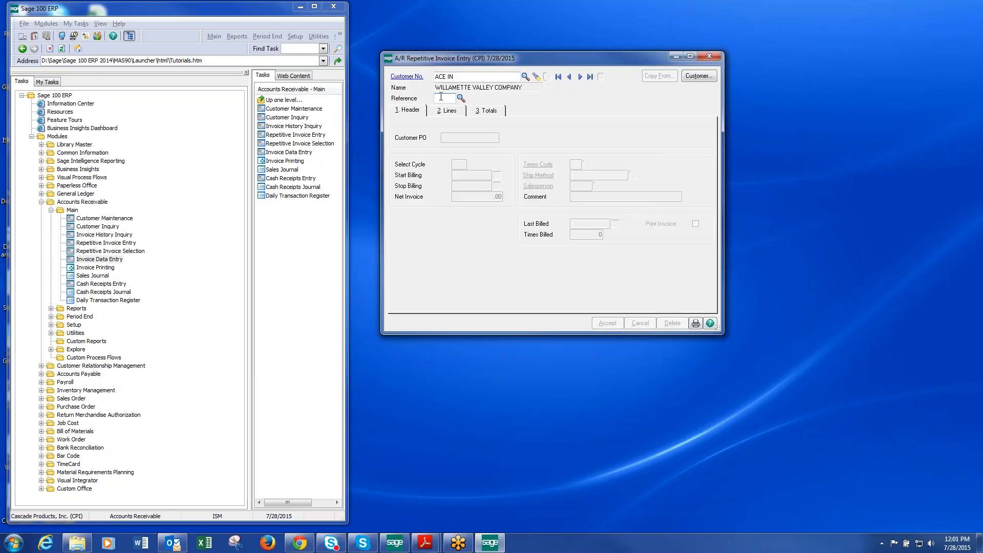
- Enter invoice reference 0001 and Customer PO 'Rent'
text(0)
text(001)
key(Tab)
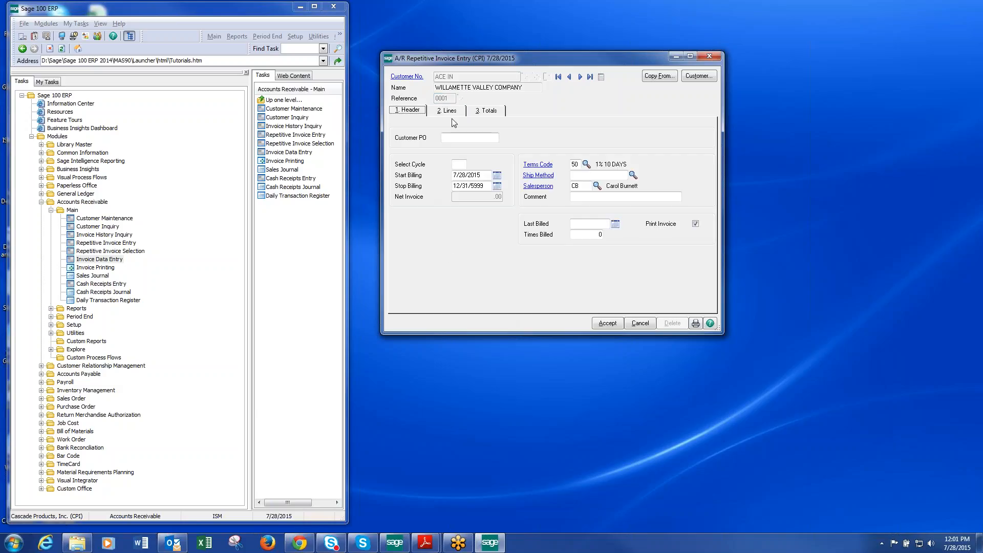
click(450, 137)
text(REnt)
key(BackSpace)
key(BackSpace)
- Set cycle MO with billing from 6/1/2015 to 12/31/2015, then go to the lines
click(457, 163)
text(MO)
key(Tab)
text(06012015)
key(Tab)
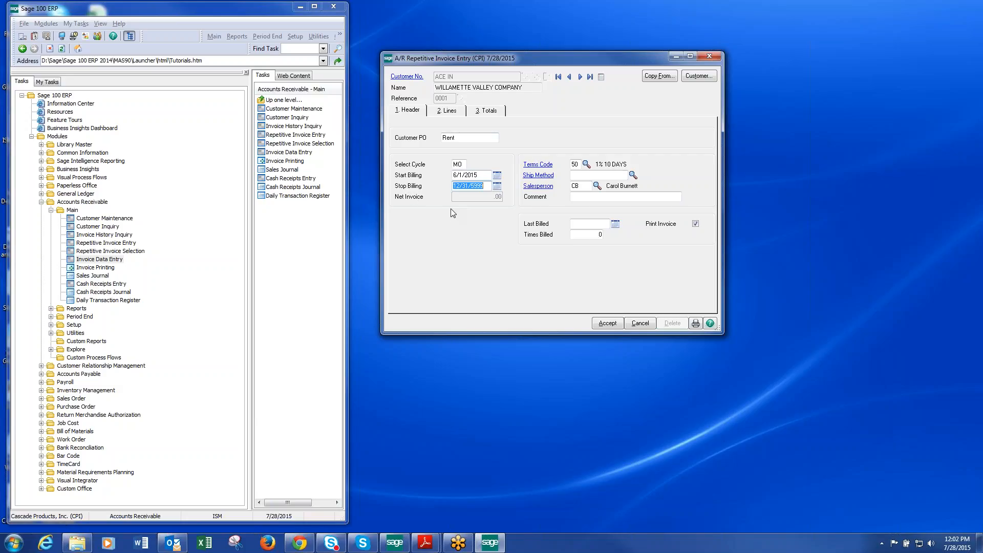
click(489, 186)
key(BackSpace)
key(BackSpace)
key(BackSpace)
key(BackSpace)
text(2015)
key(Tab)
click(449, 112)
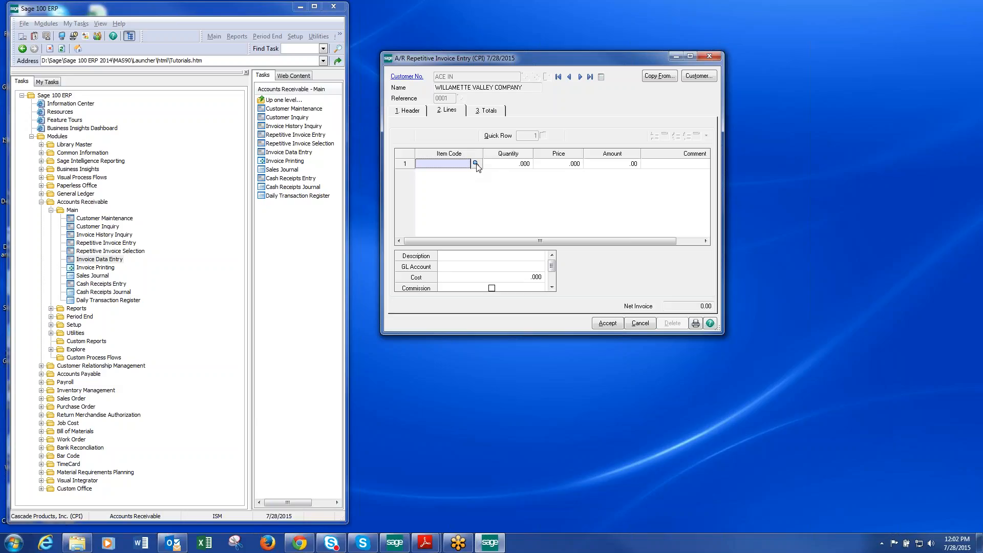
- Add a UPS miscellaneous charge line priced at 500.00
text(/)
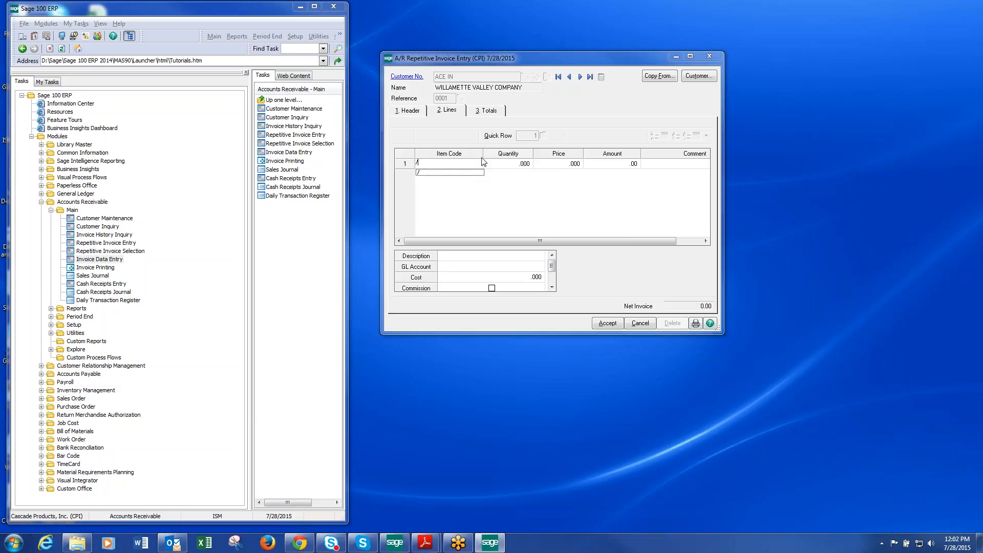
key(Tab)
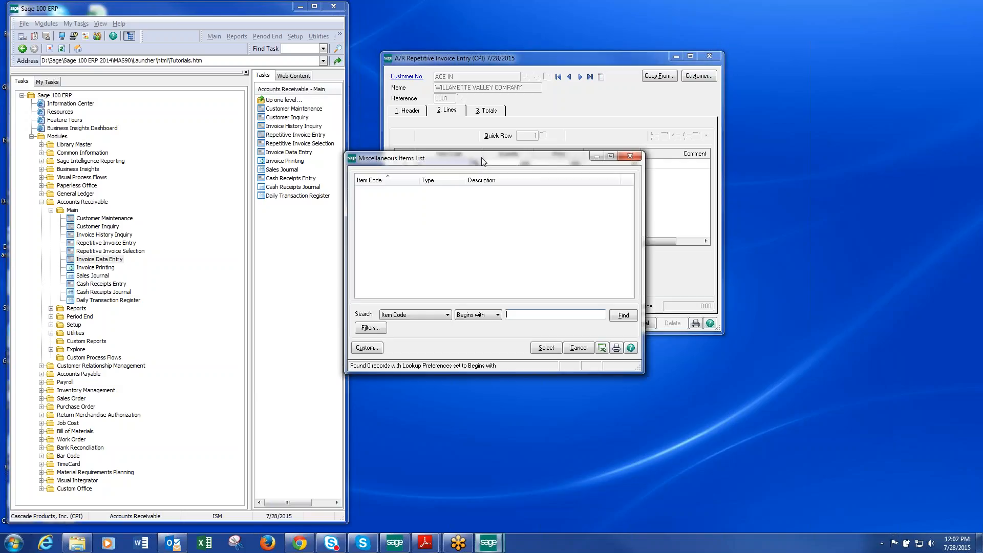
click(577, 348)
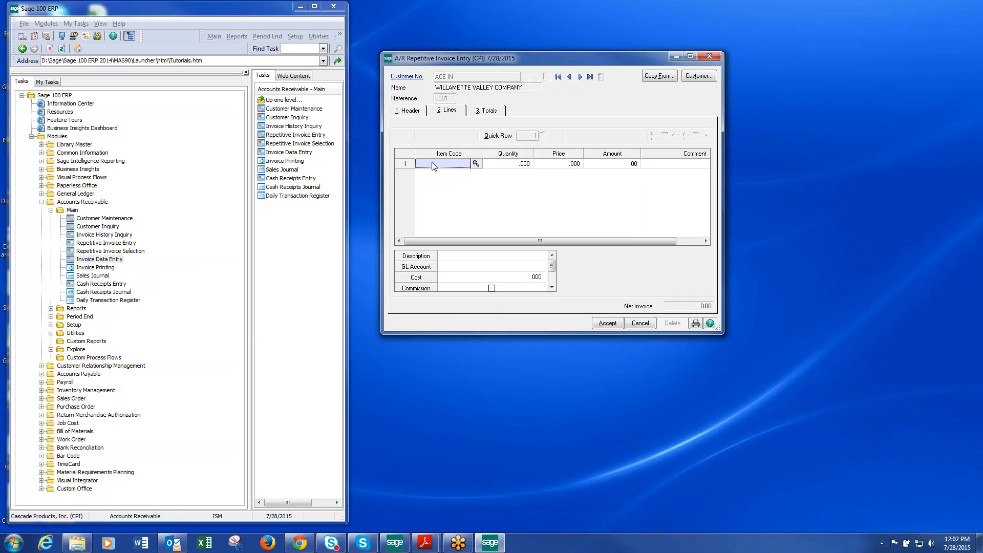
click(476, 163)
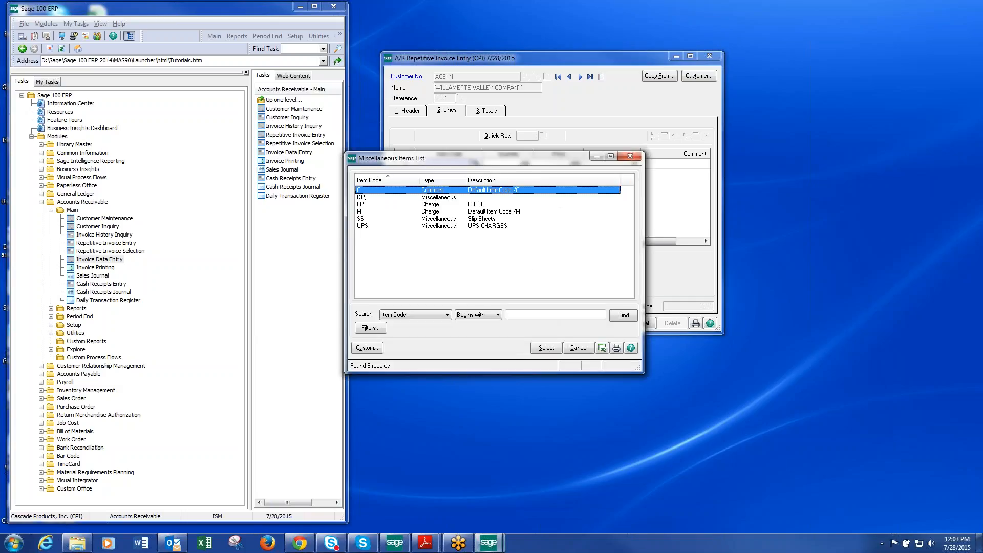
key(Down)
key(Down)
key(Down)
key(Down)
key(Down)
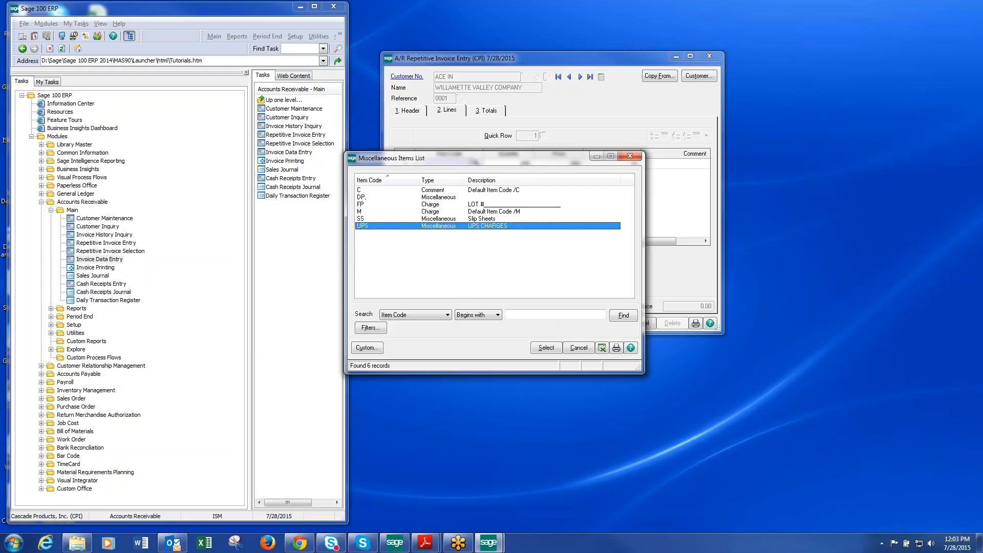
key(Return)
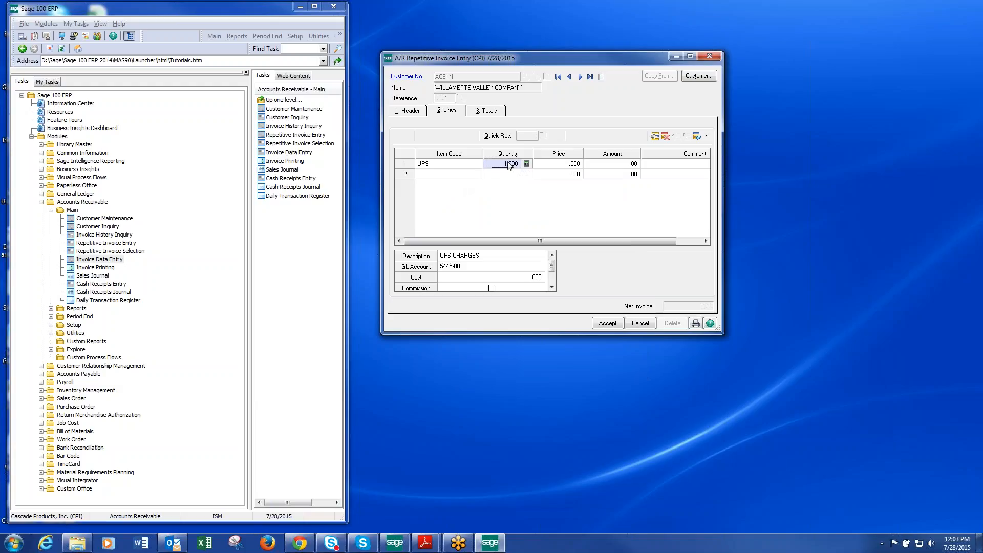
key(Tab)
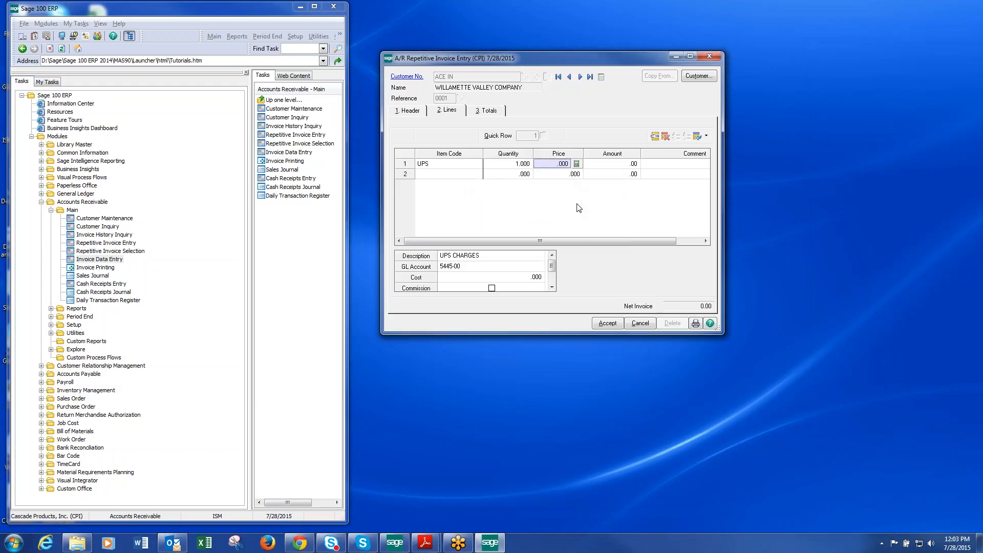
text(.005)
key(Tab)
key(Tab)
key(Tab)
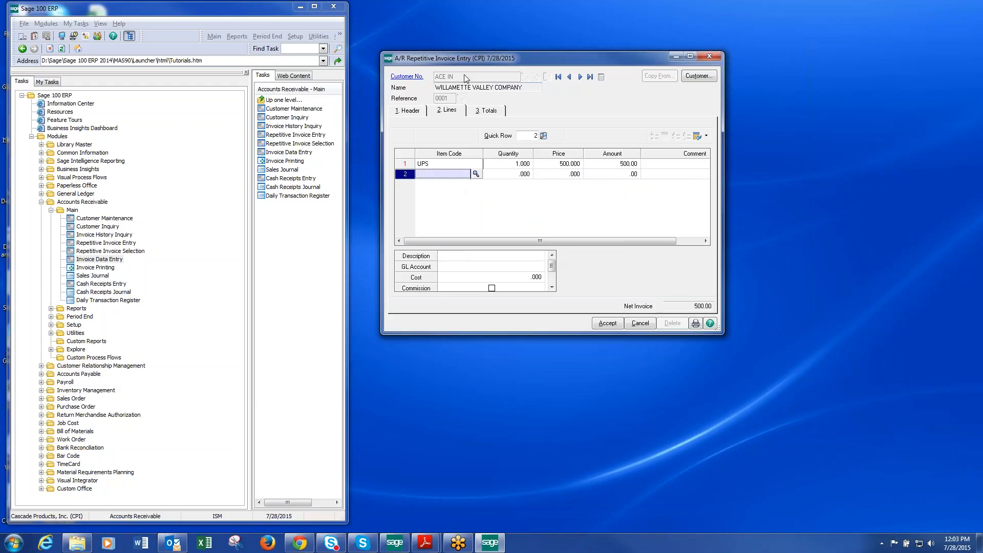
- Review the invoice's Header, Lines and Totals pages, then close the window
key(alt+1)
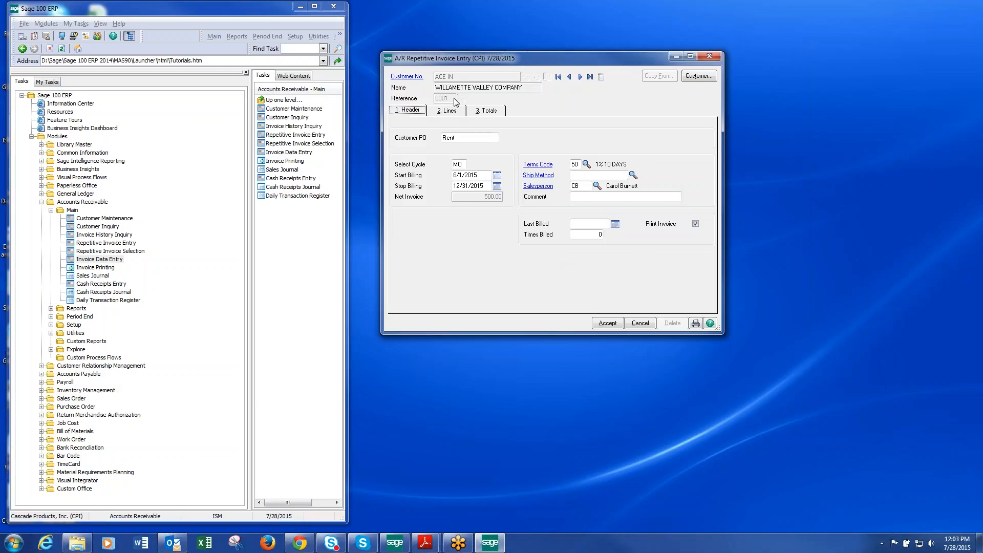
click(454, 112)
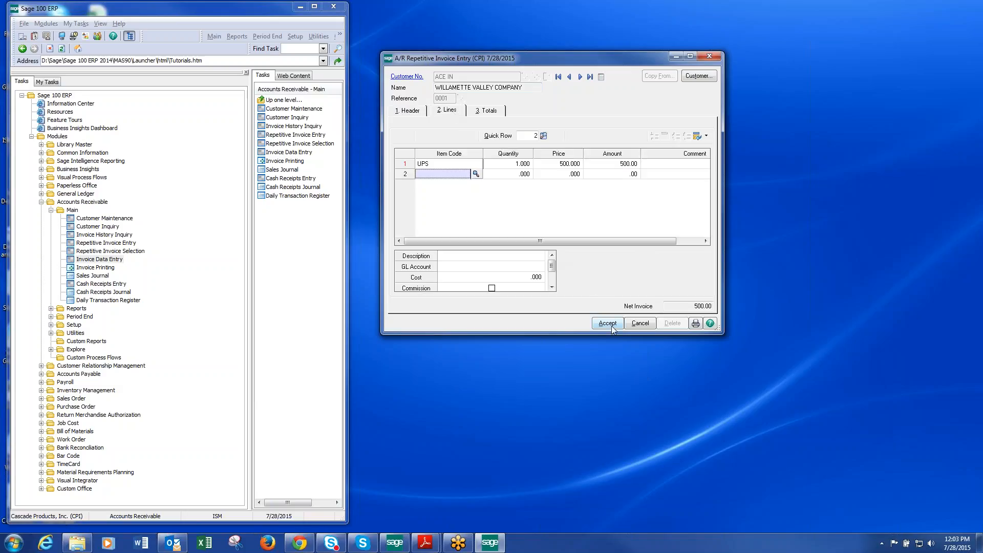
key(alt+3)
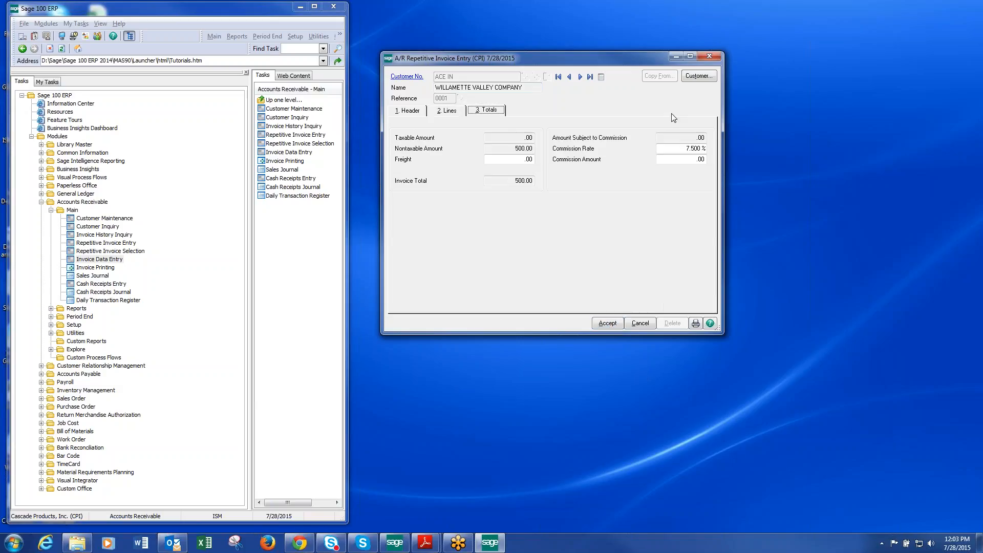
click(712, 55)
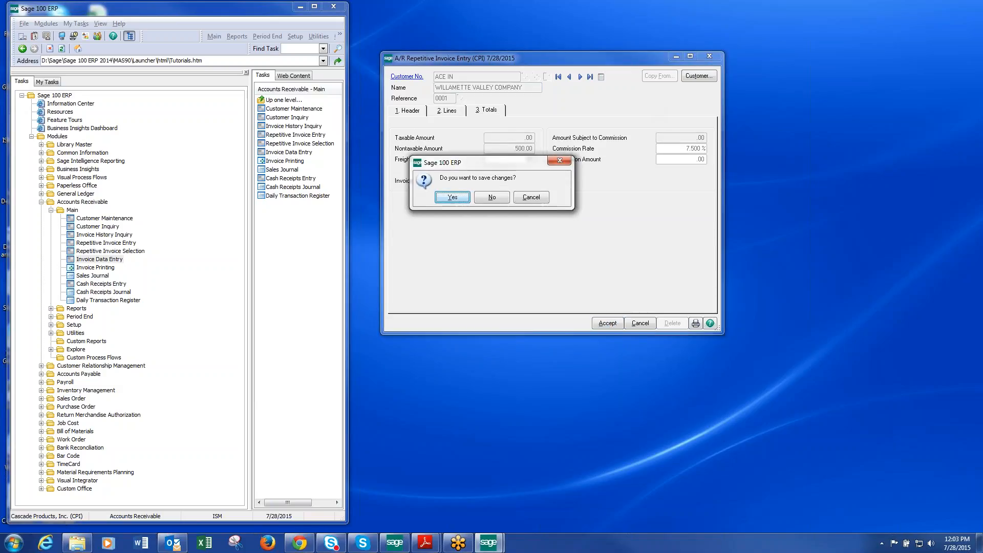
- Save the repetitive invoice and filter Repetitive Invoice Selection on cycle MO
click(458, 198)
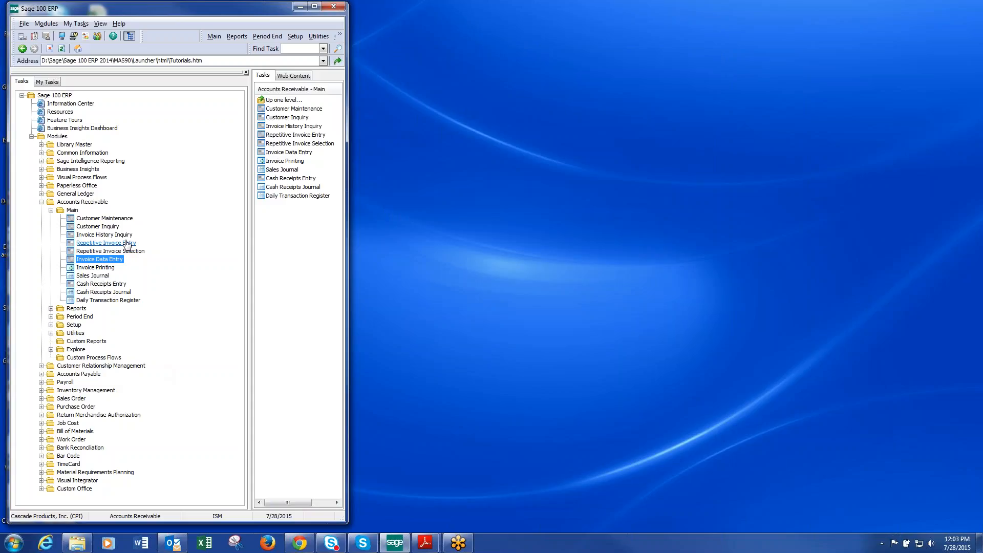
click(131, 255)
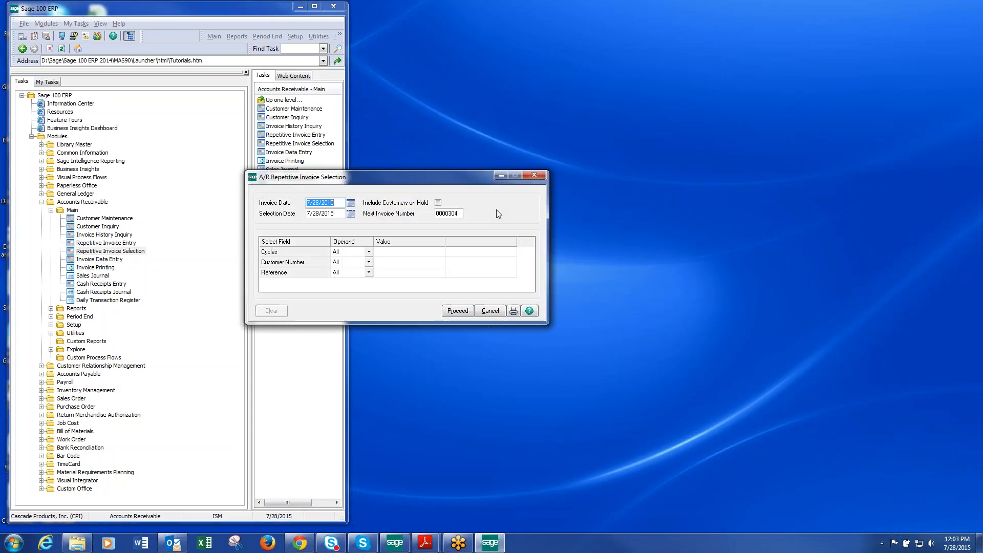
drag(446, 176, 590, 181)
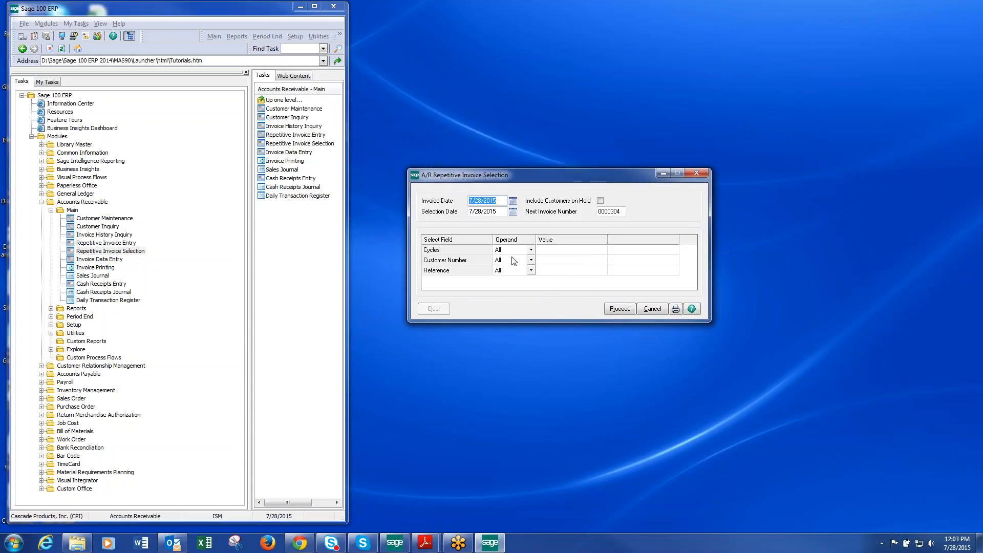
click(553, 252)
click(553, 251)
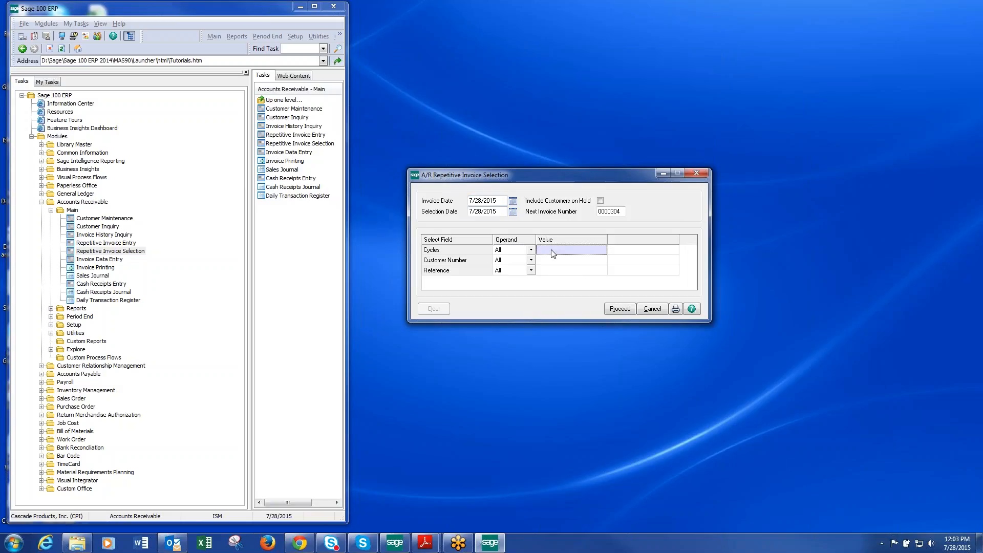
text(MO)
key(Tab)
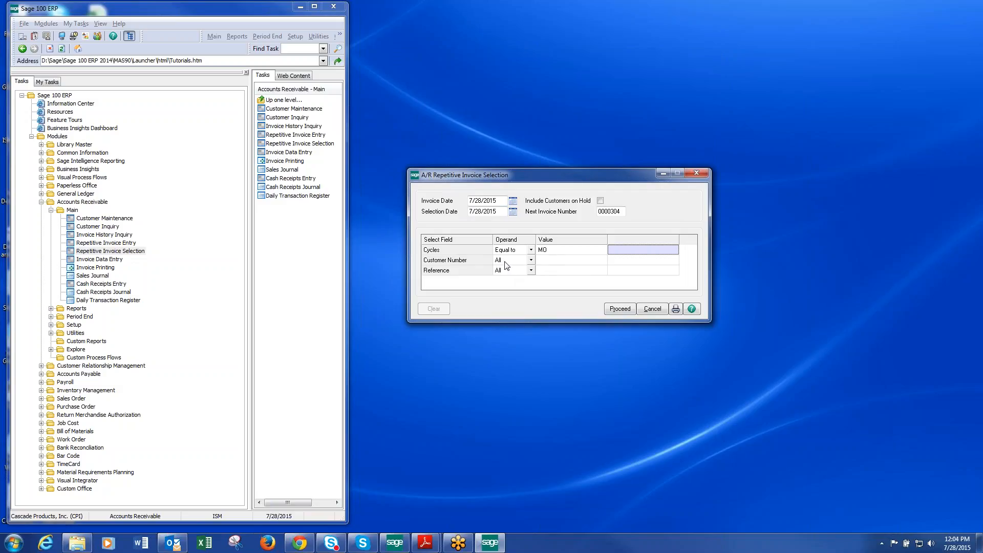
- Set the invoice date to 7/1/2015 and generate the repetitive invoices
click(558, 265)
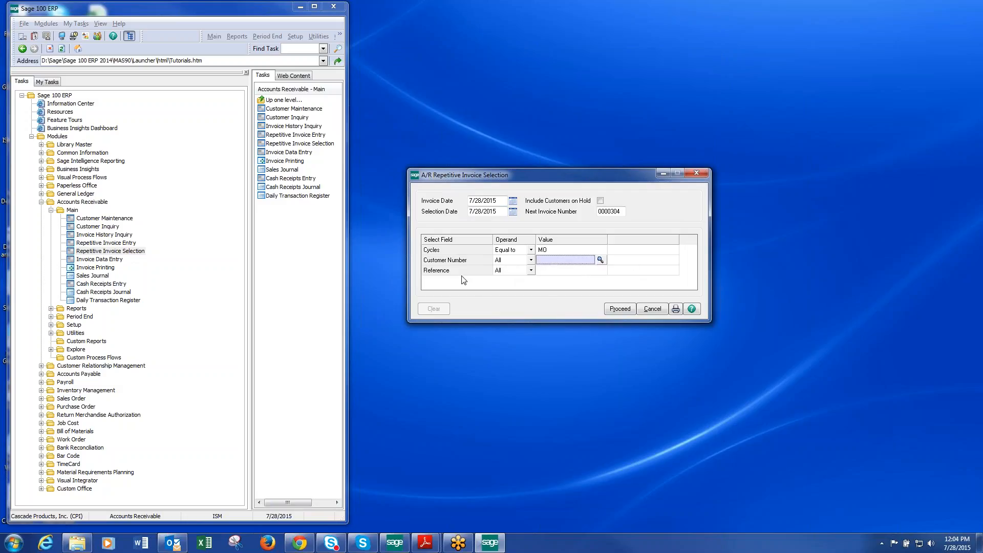
click(505, 275)
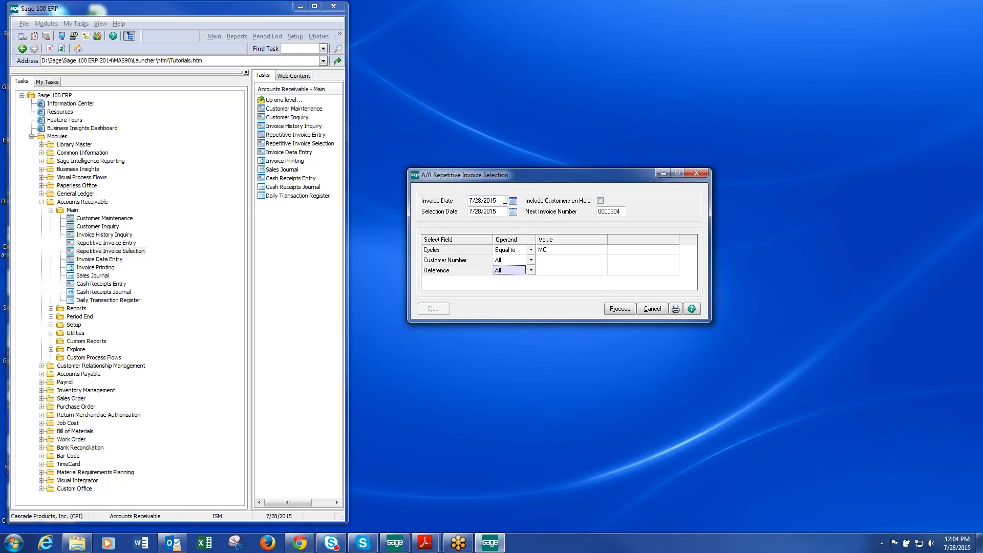
drag(505, 200, 460, 195)
text(0701)
key(Tab)
click(621, 310)
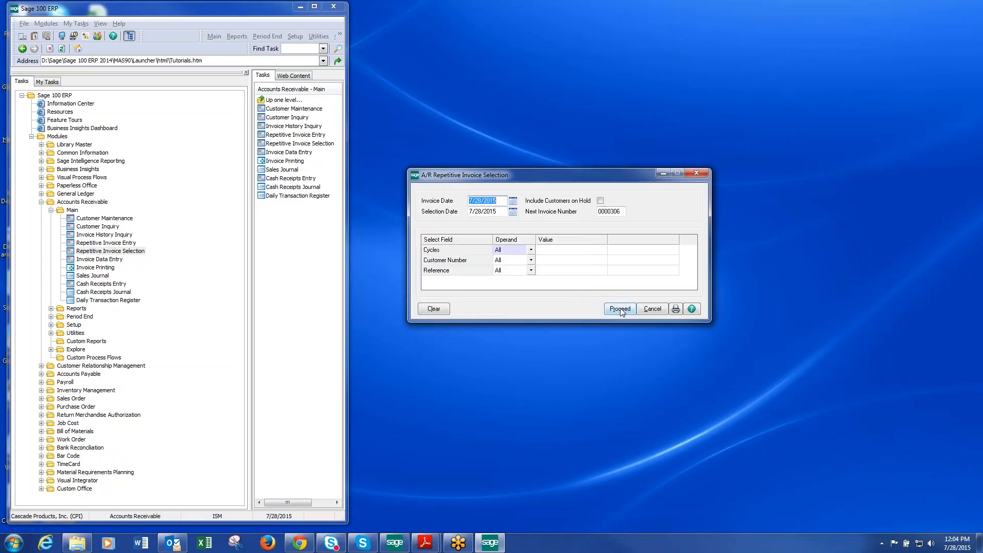
- Preview the generated invoice on the Plain form and skip printing the Sales Journal
click(676, 309)
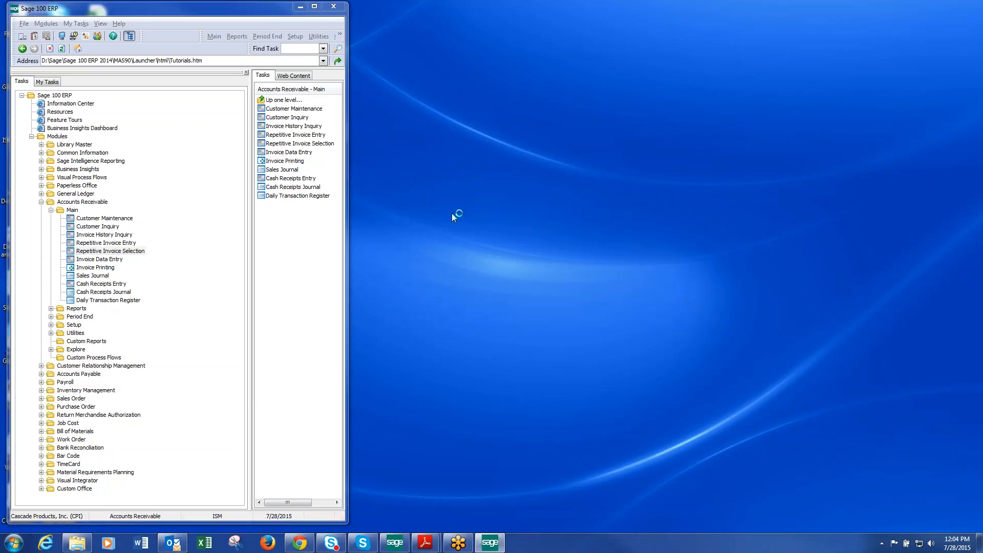
click(82, 66)
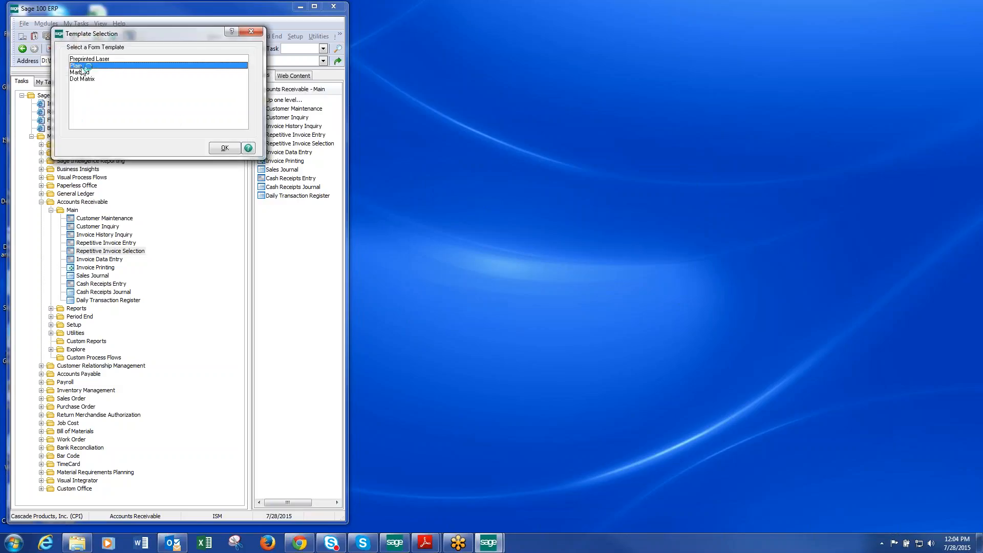
click(224, 148)
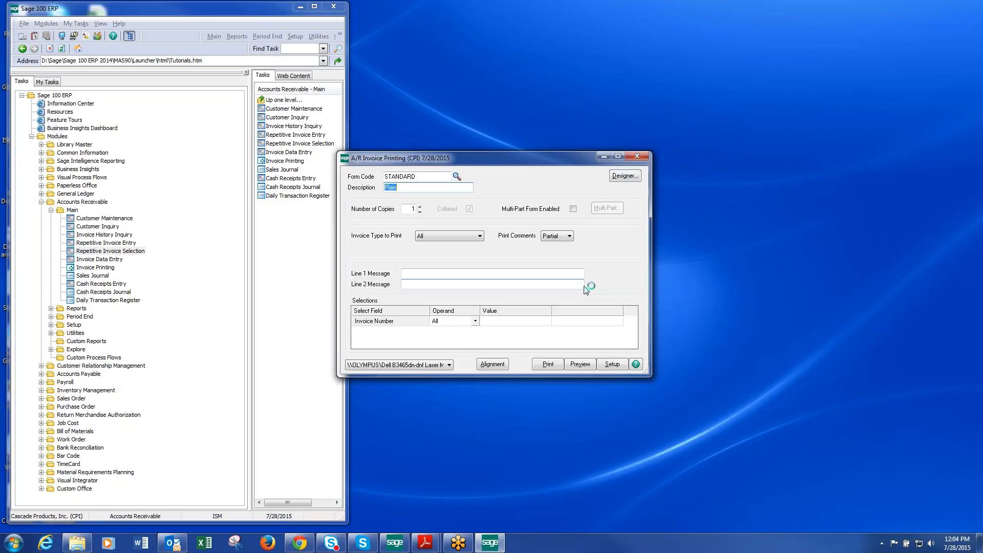
click(580, 364)
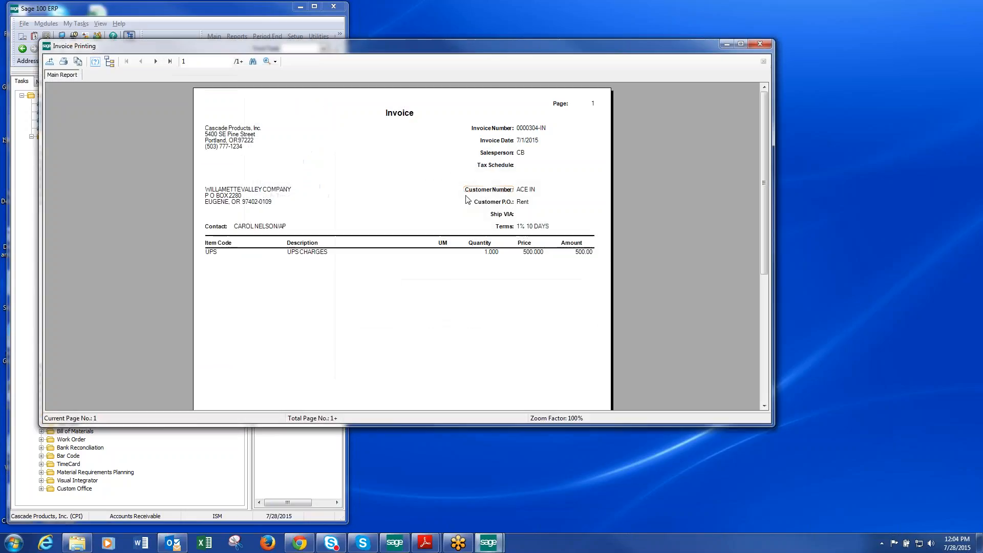
click(760, 45)
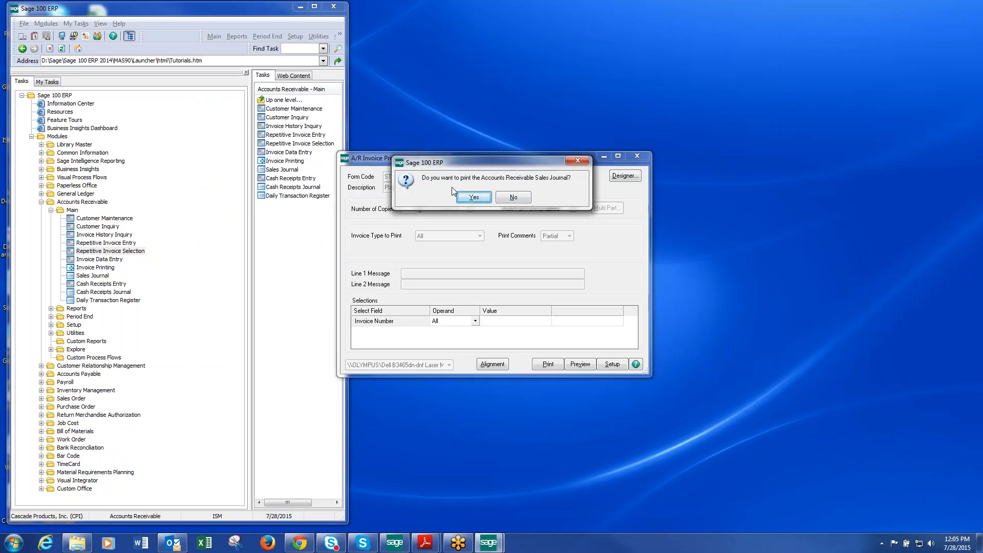
click(506, 199)
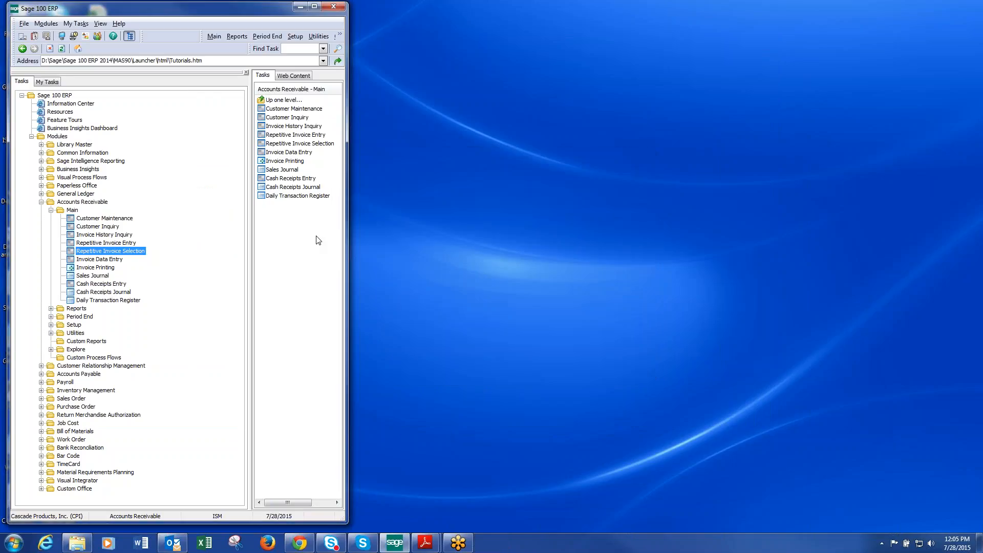
click(120, 258)
double_click(119, 259)
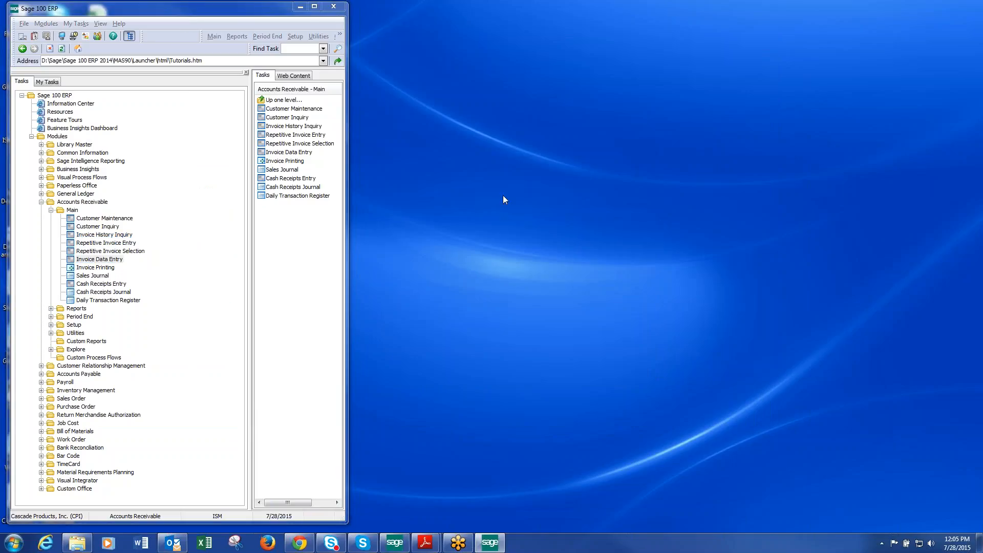
click(478, 248)
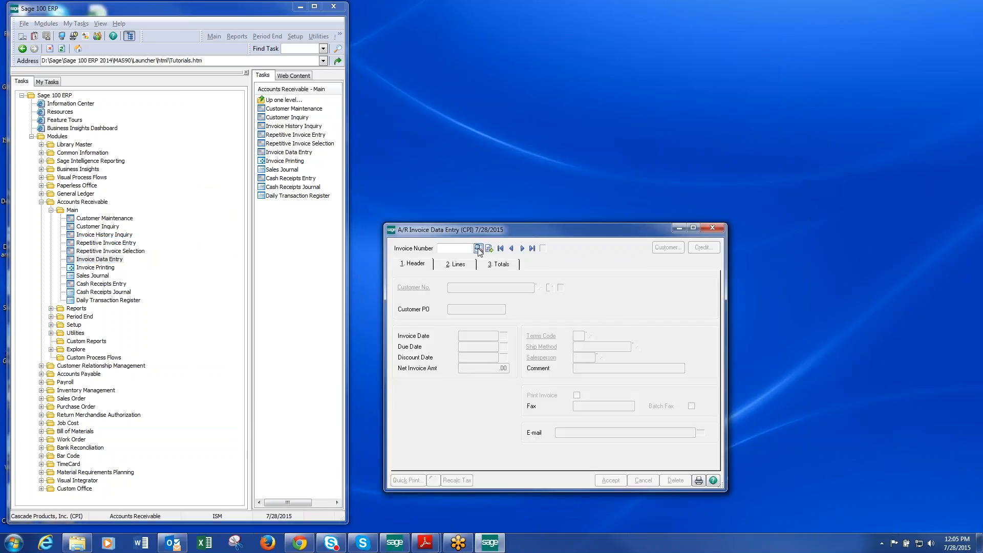
click(578, 347)
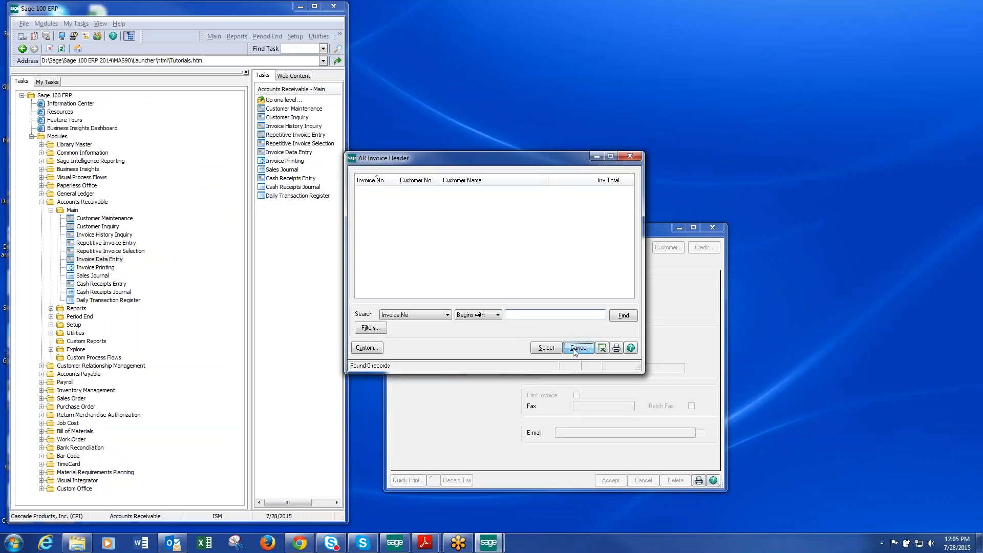
click(103, 277)
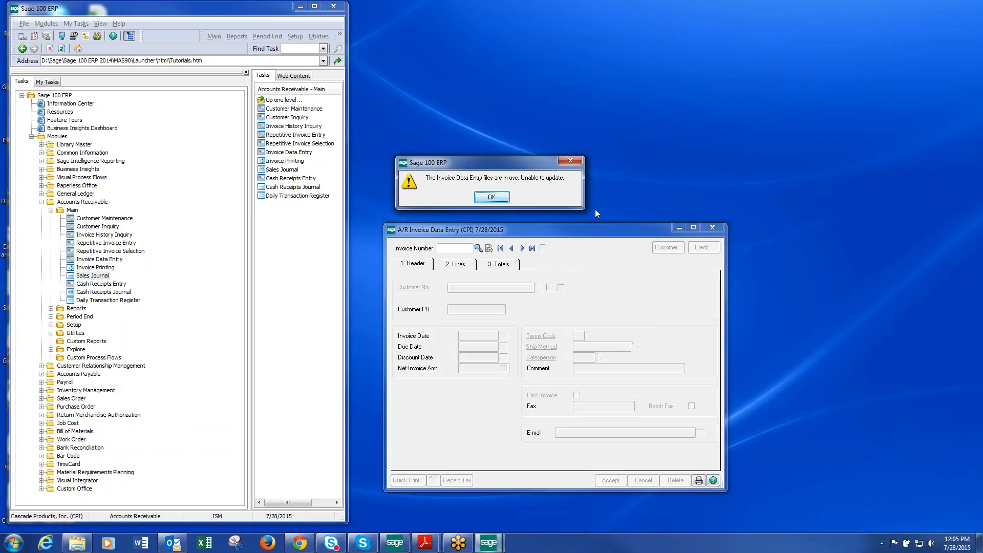
click(492, 197)
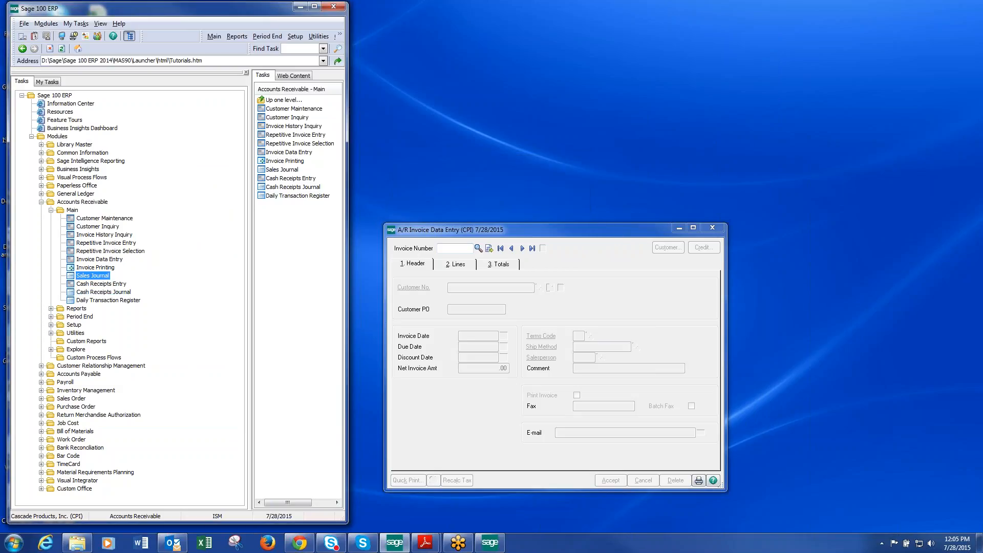
click(711, 228)
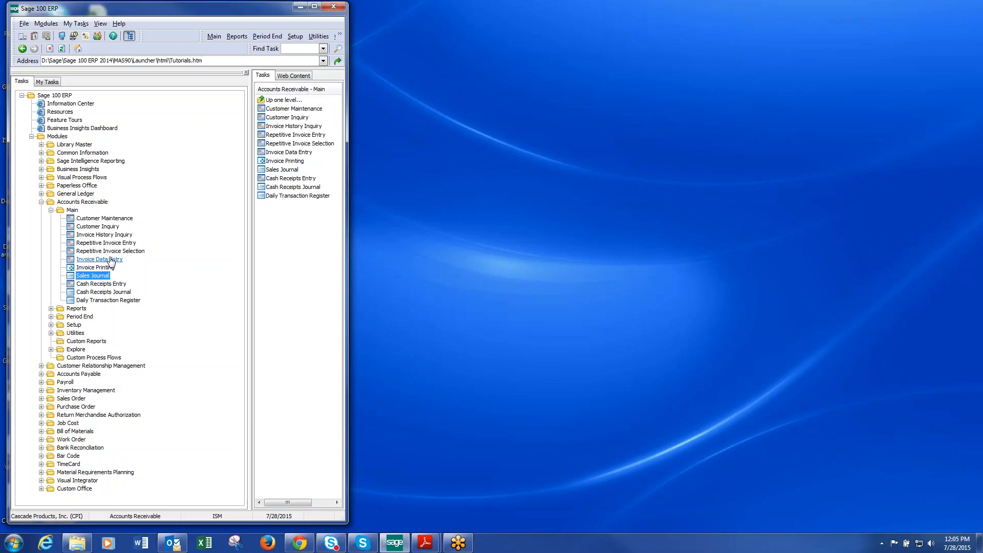
click(132, 251)
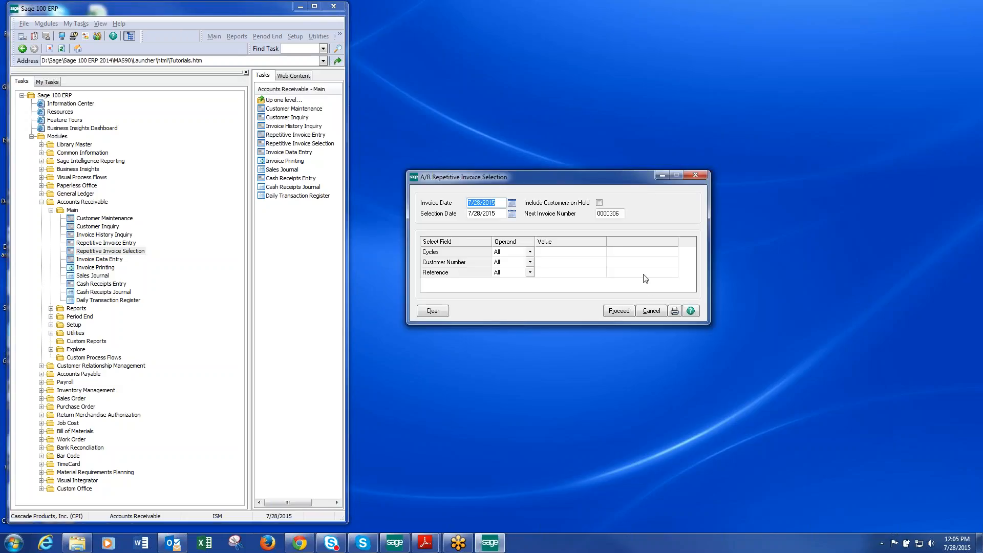
- Rerun the repetitive invoice selection and preview the resulting invoices
click(617, 310)
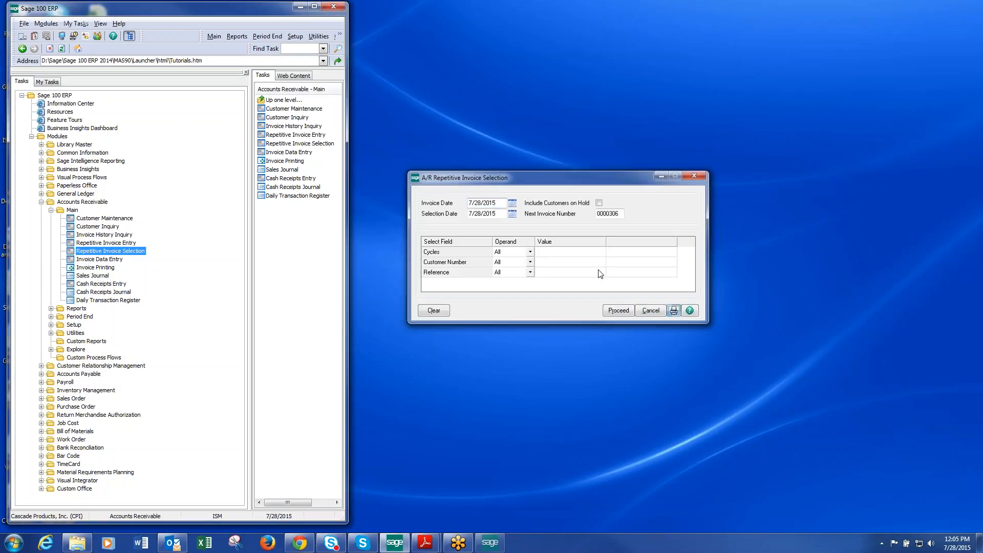
click(96, 267)
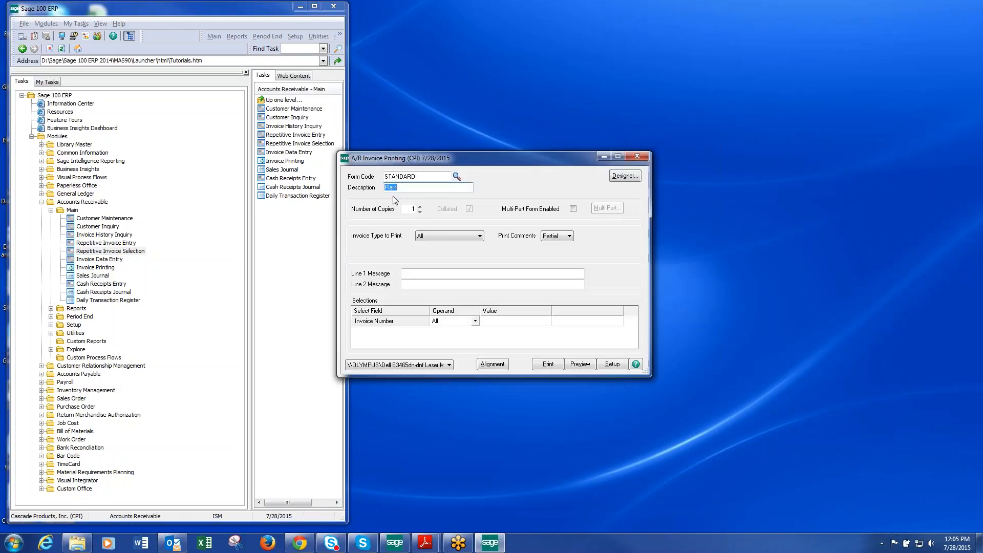
click(580, 365)
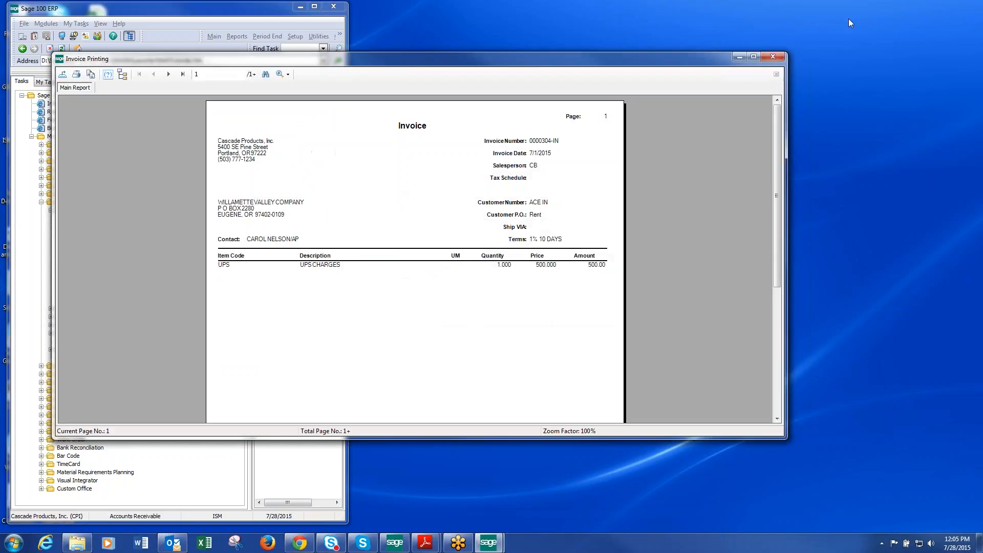
click(773, 57)
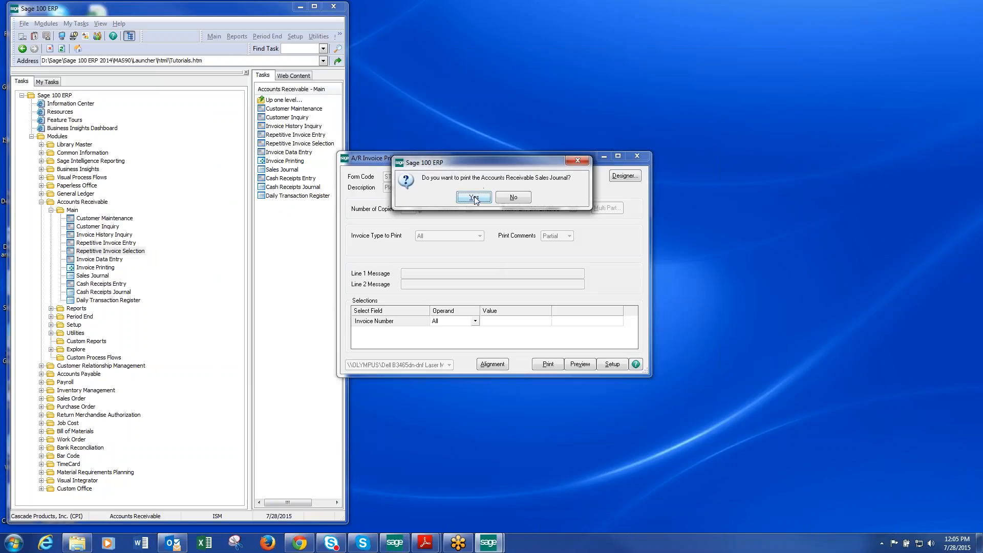
- Preview the Sales Journal, close it, and decline printing an error log
click(473, 198)
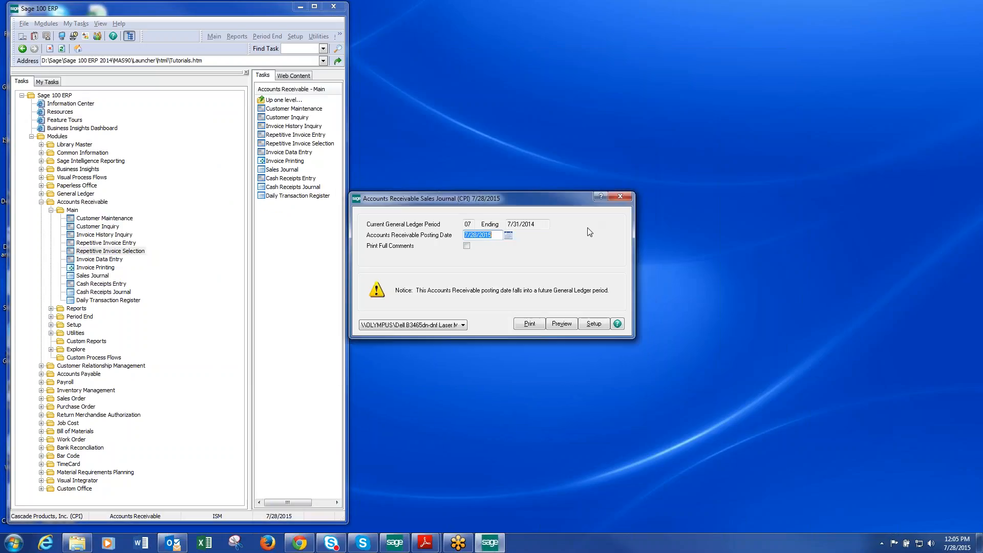
click(562, 325)
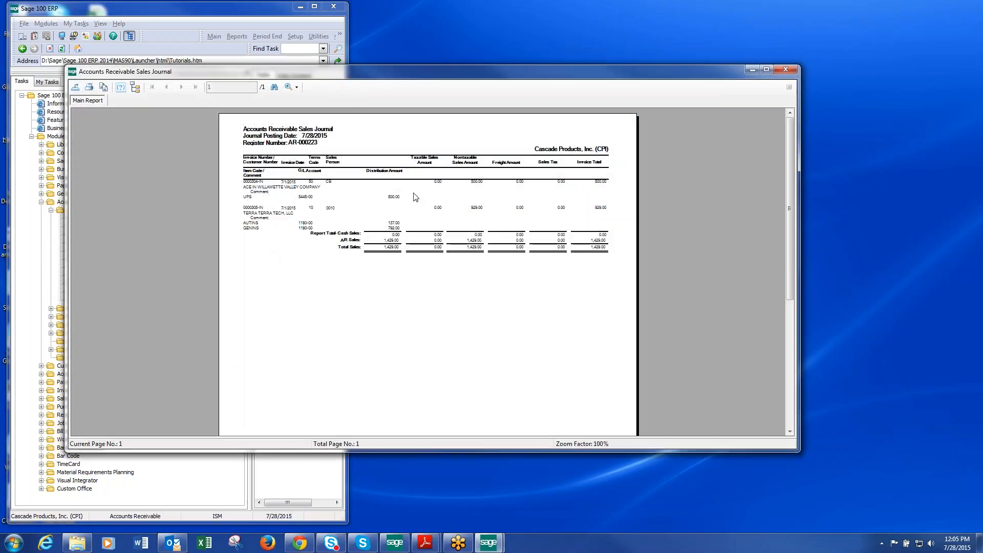
click(786, 69)
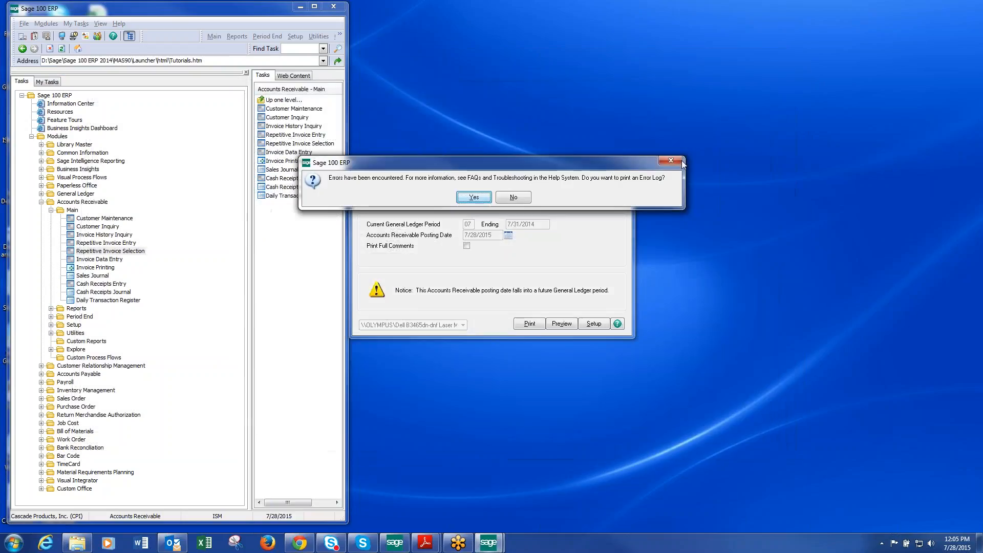
click(515, 197)
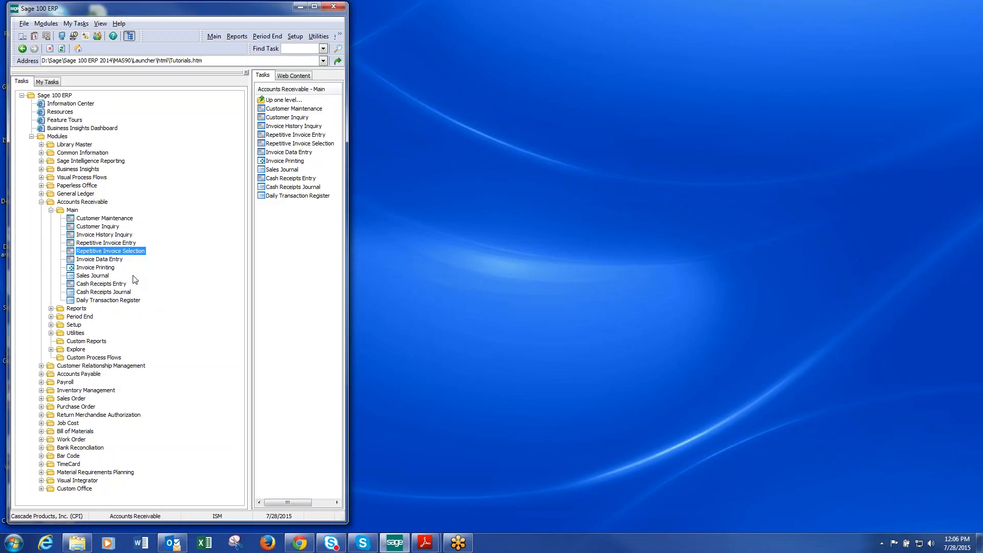
- Collapse the Accounts Receivable Main task group
click(51, 211)
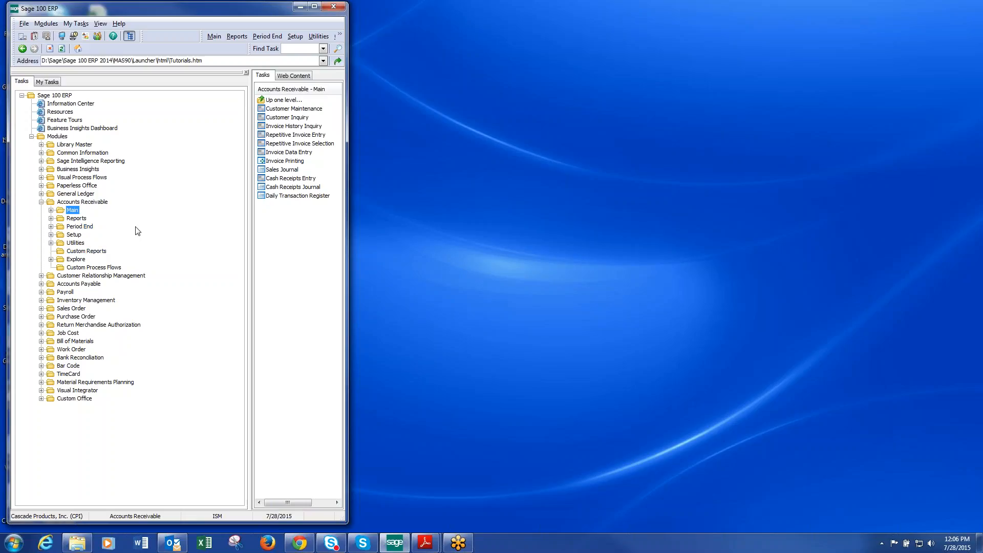
- In Accounts Receivable Options, keep commissions calculated on Net Invoice and accept
double_click(74, 235)
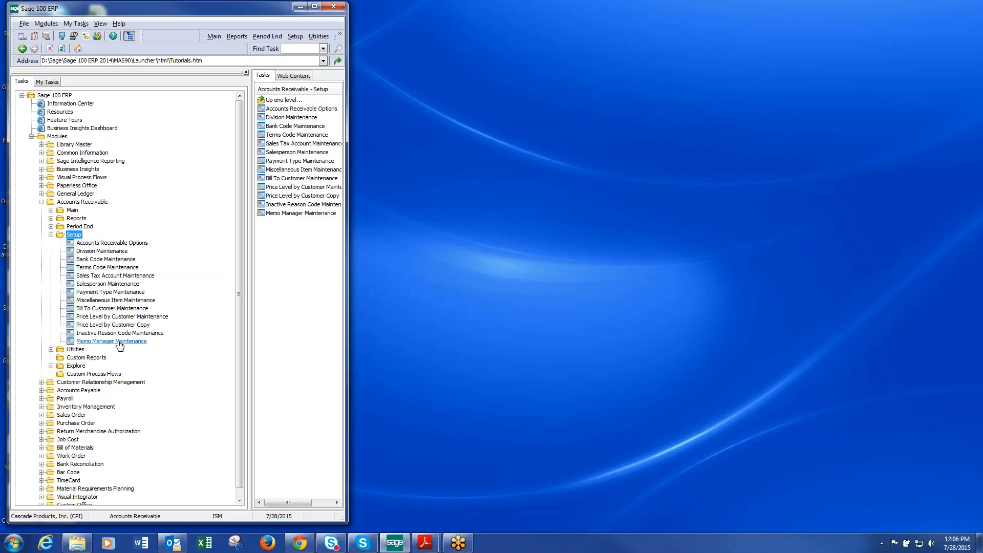
click(139, 244)
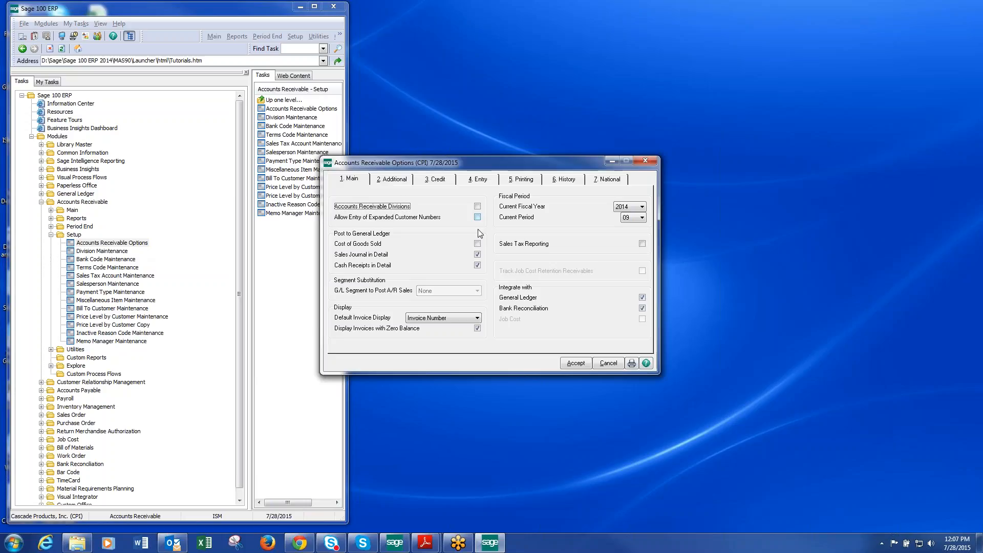
click(400, 181)
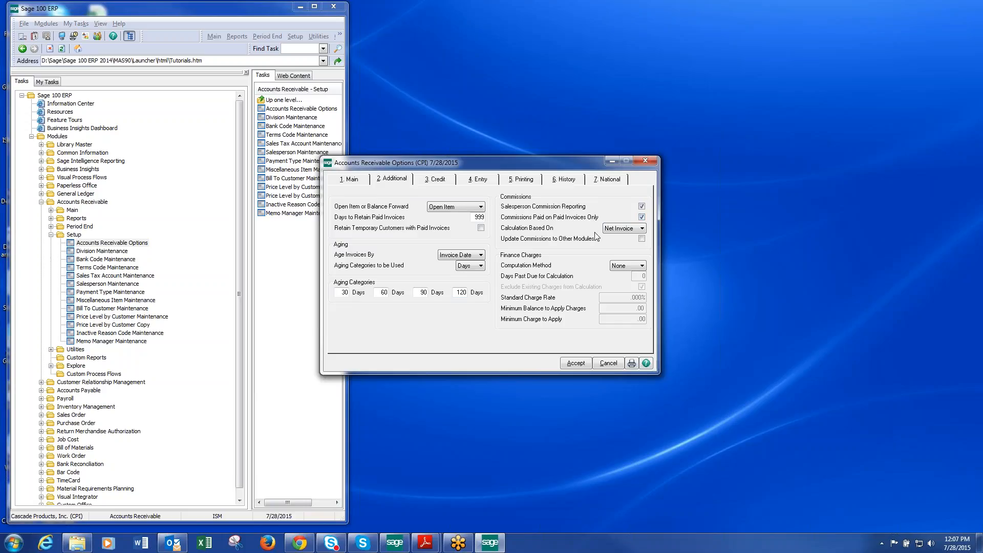
click(643, 228)
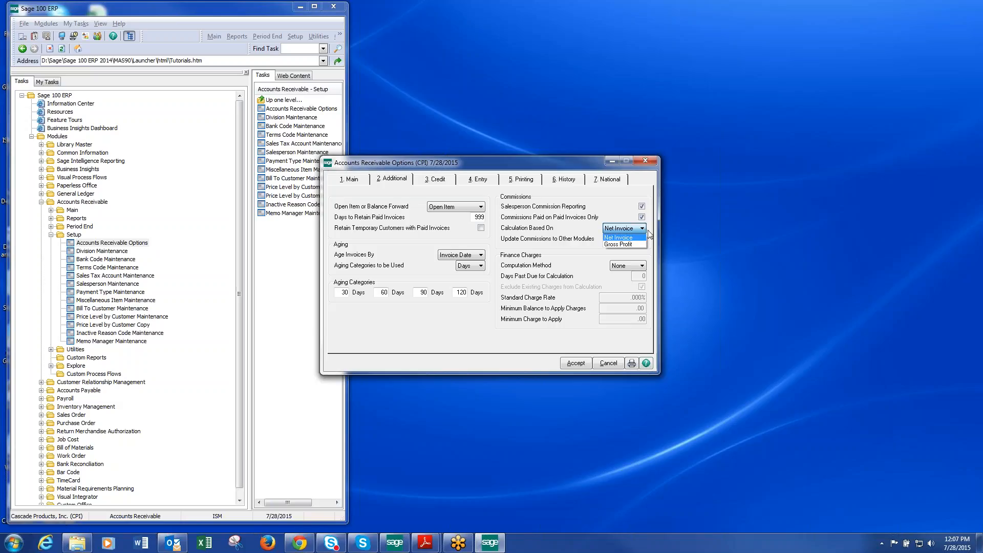
click(633, 237)
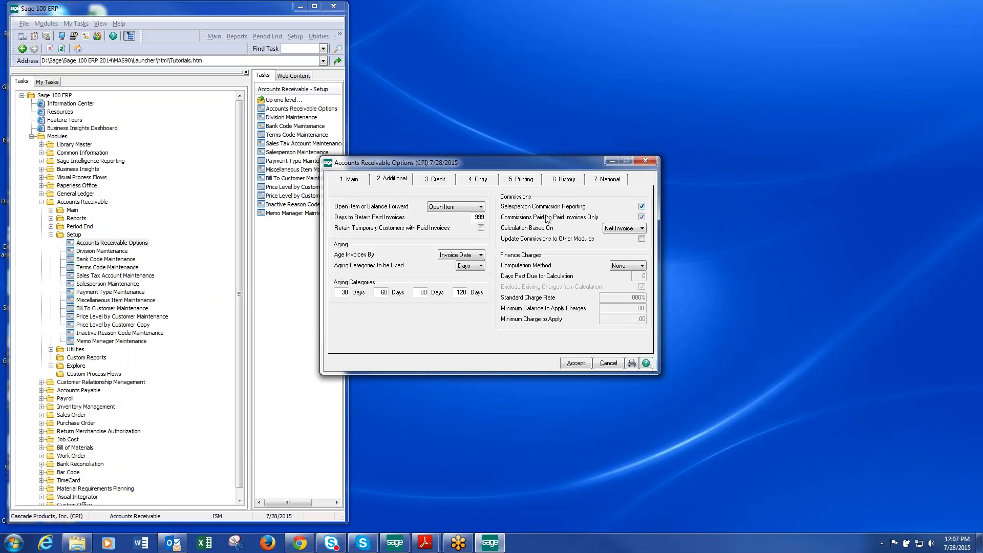
click(575, 364)
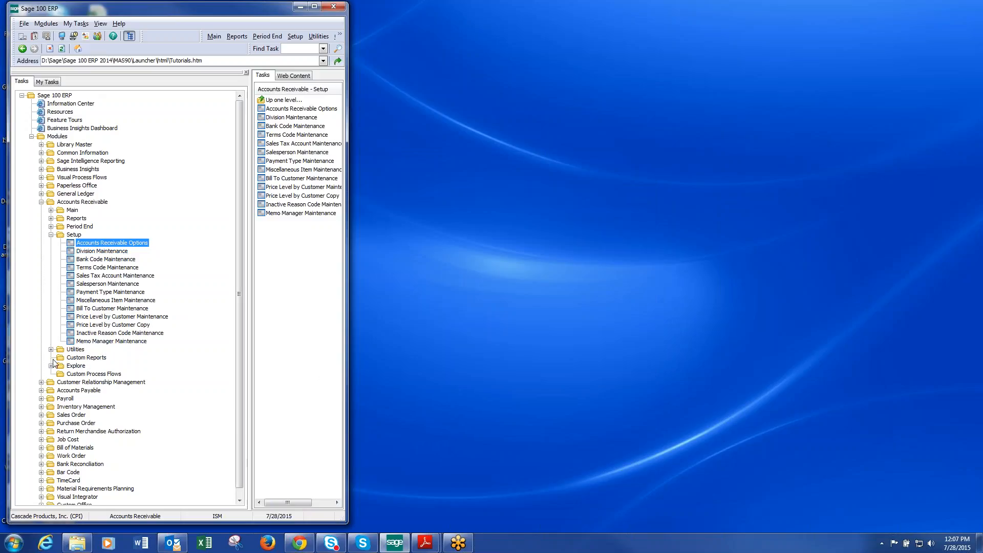
- Review Commission Edit Maintenance under Period End, close it, and return to the Accounts Receivable Main tasks
click(50, 235)
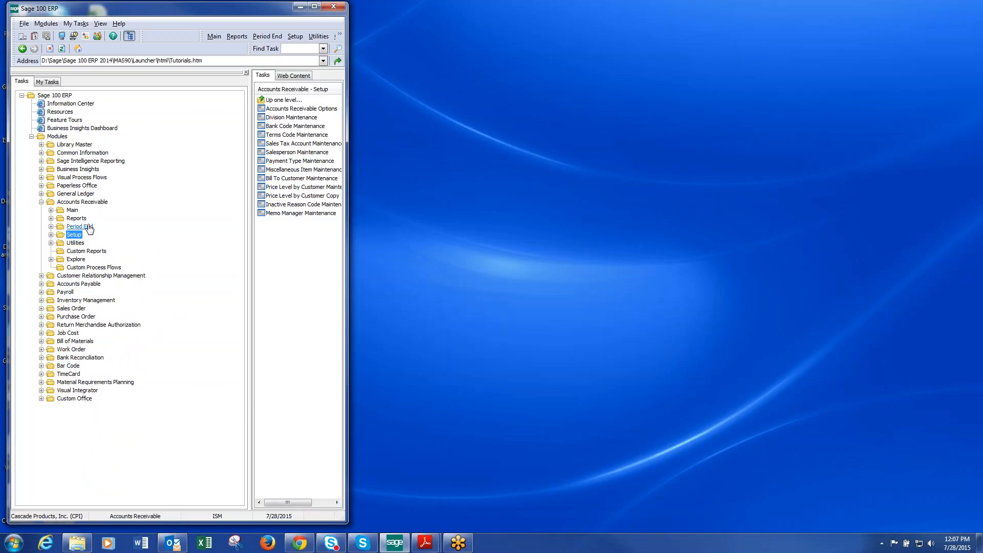
click(82, 227)
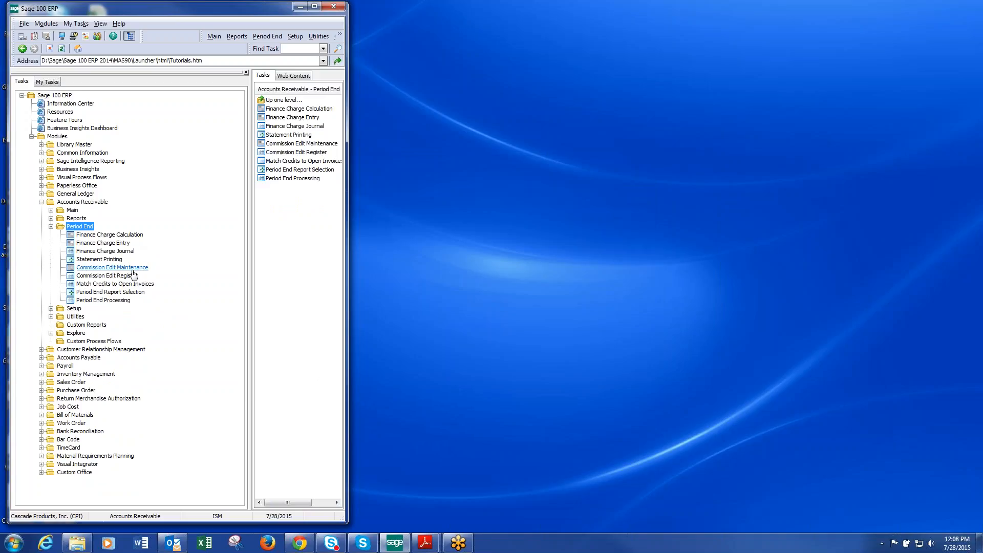
click(139, 268)
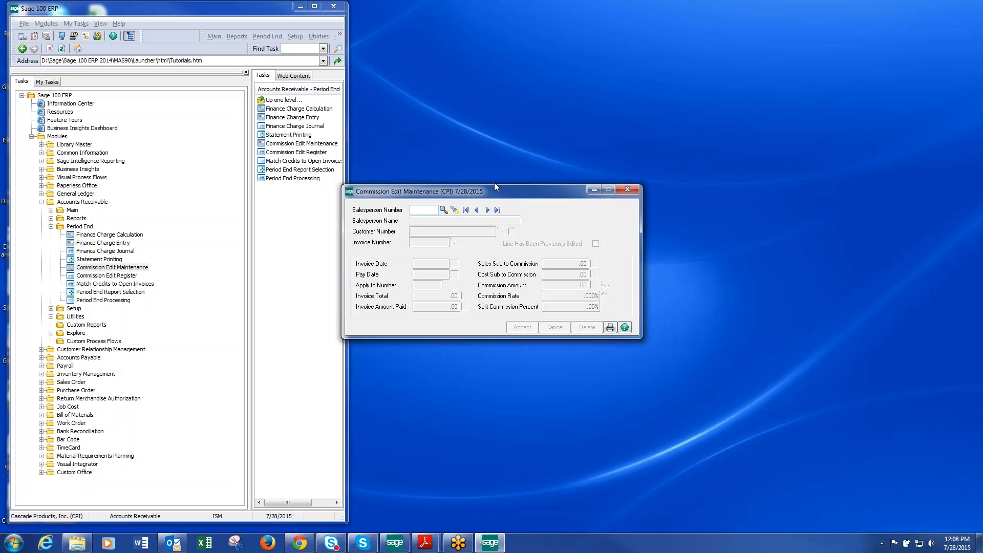
drag(501, 190, 545, 170)
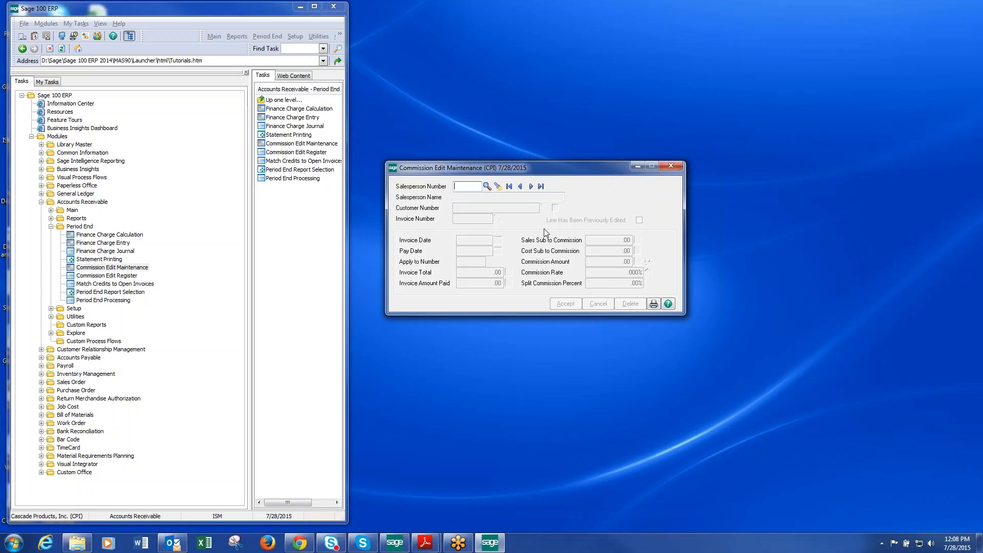
click(672, 164)
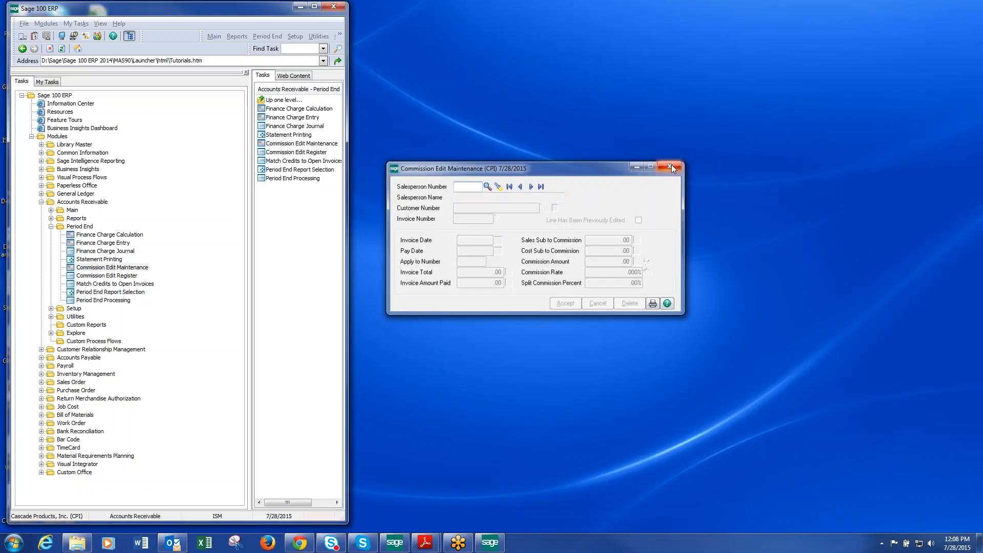
click(72, 210)
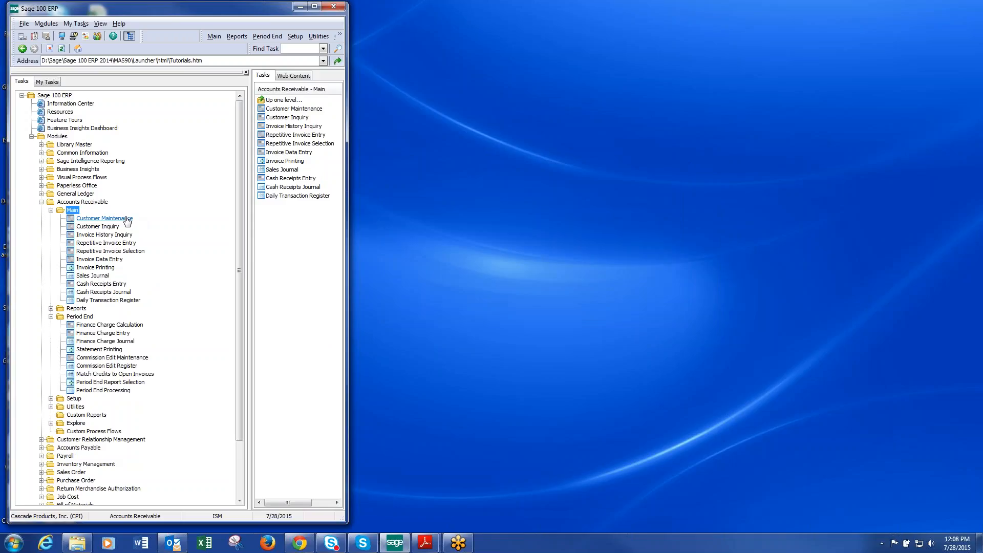
- Show split commission for customer Willamette Valley Company, with the primary salesperson at 100.000%
click(126, 220)
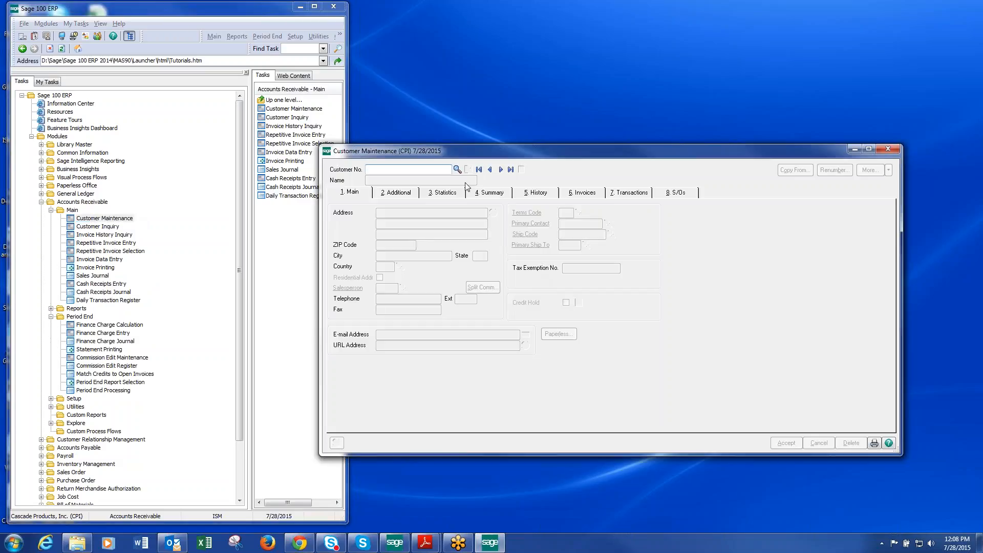
click(501, 169)
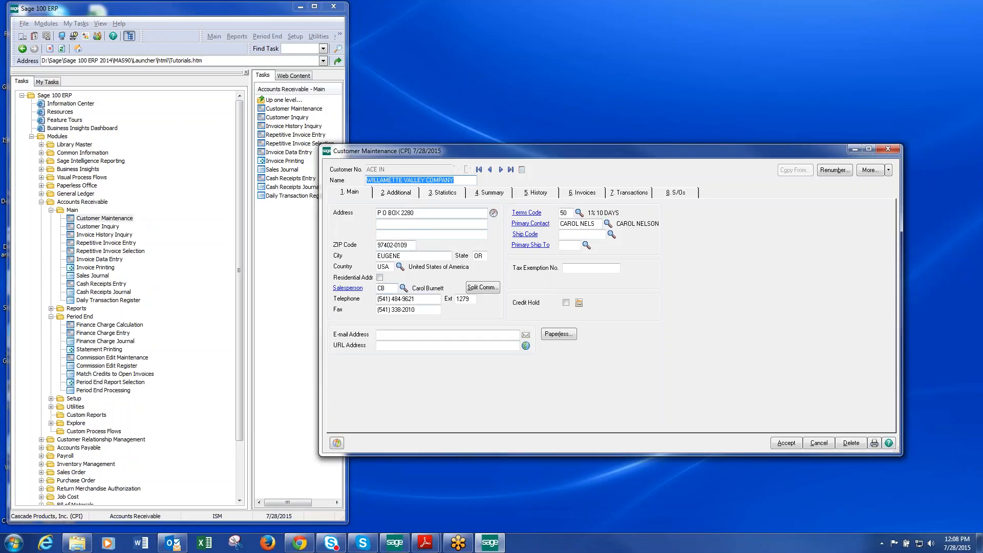
click(391, 288)
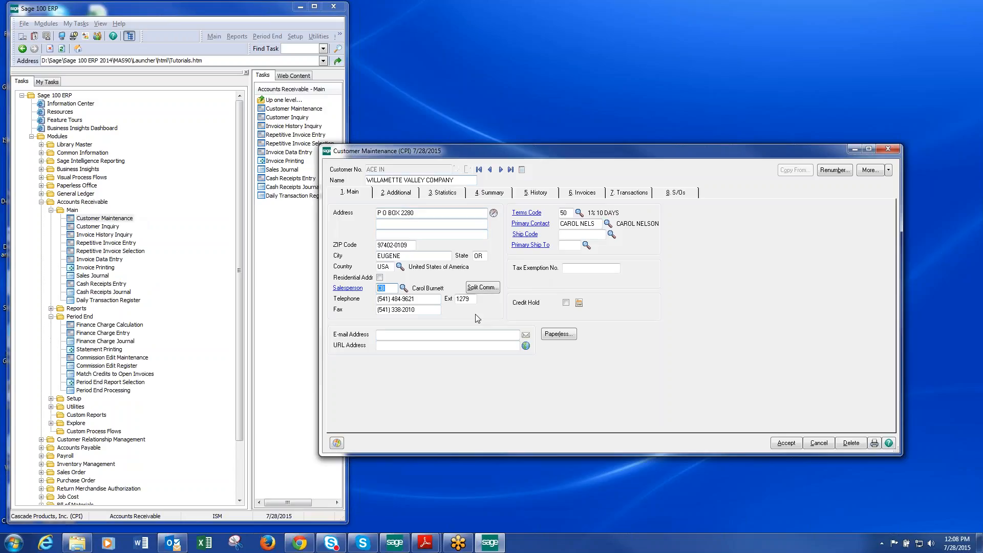
click(484, 290)
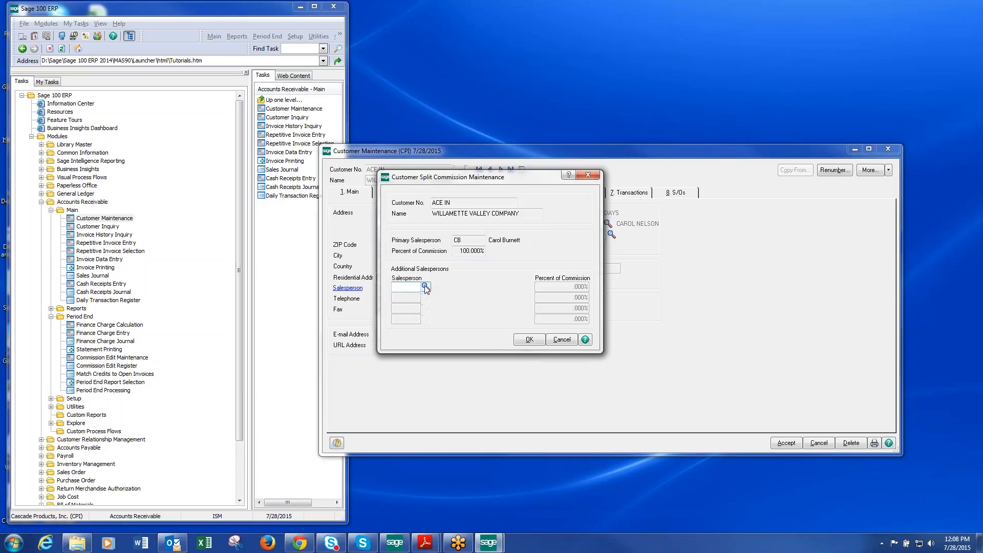
- Give a second salesperson a 5% commission share, then cancel the split commission changes
click(426, 287)
click(435, 205)
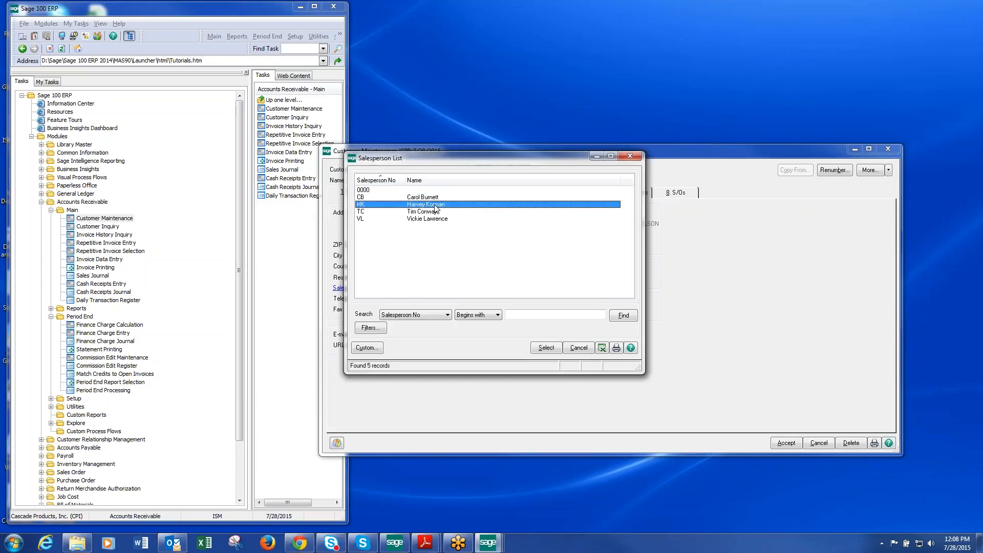
click(545, 348)
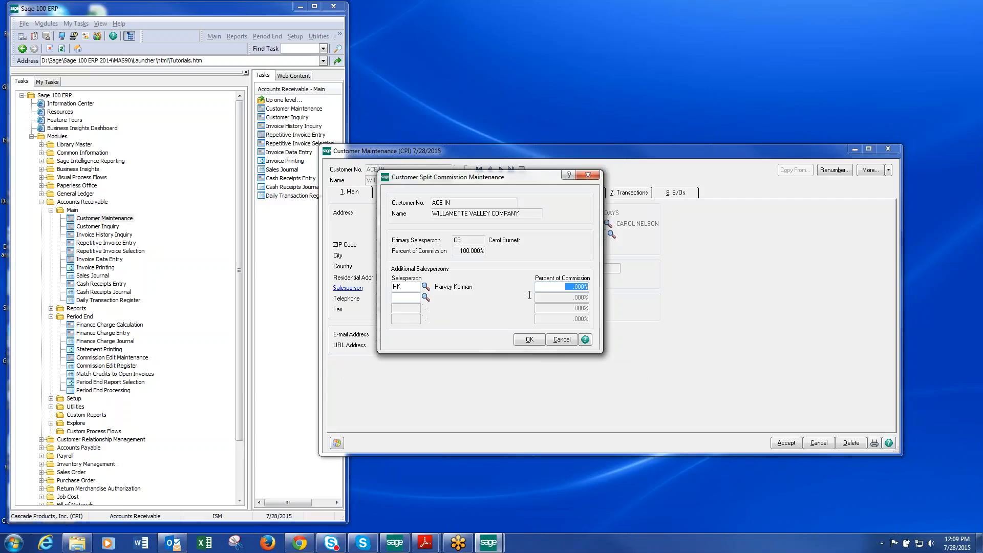
text(5)
key(Tab)
click(561, 340)
- Reposition, narrow and close the Customer Maintenance window
drag(648, 155, 562, 119)
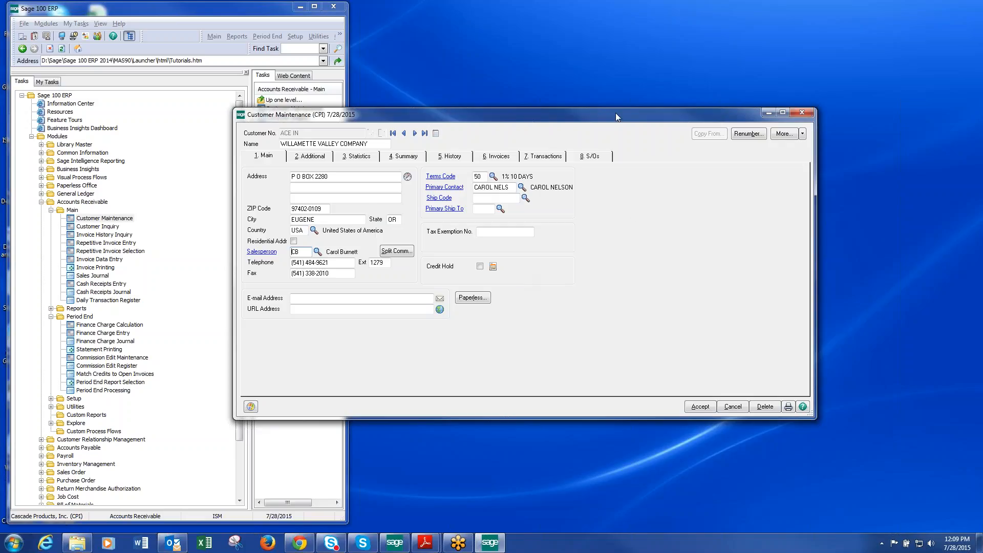
drag(612, 111, 605, 102)
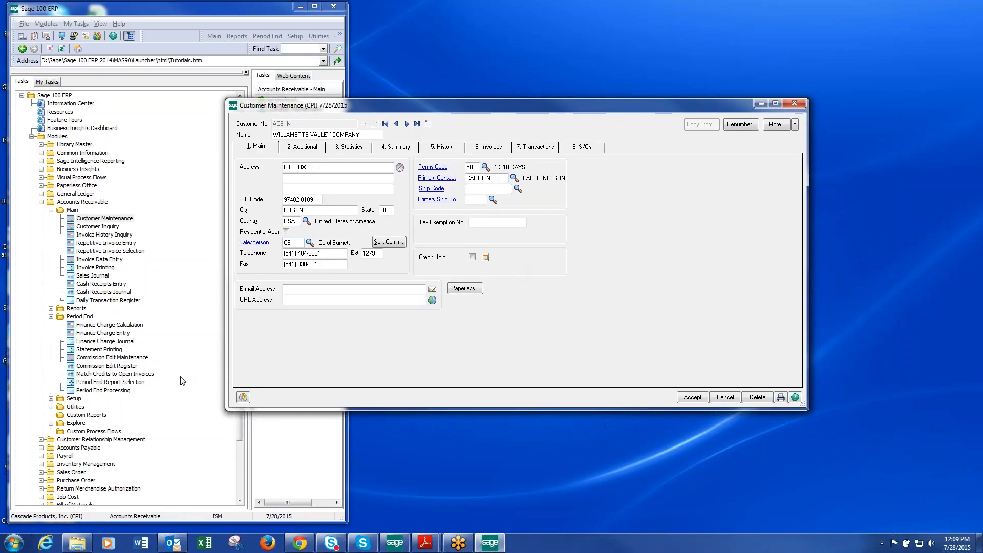
drag(225, 410, 357, 408)
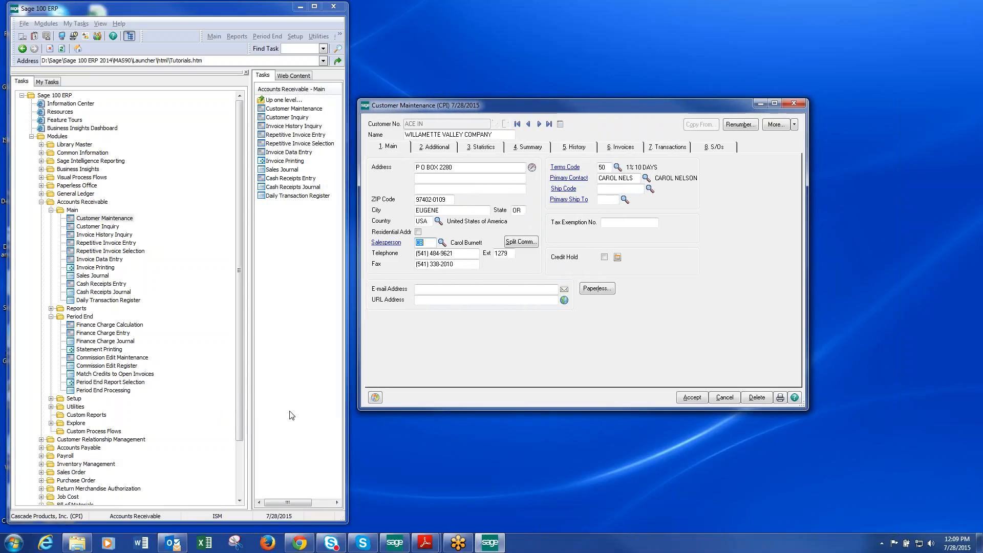
click(794, 102)
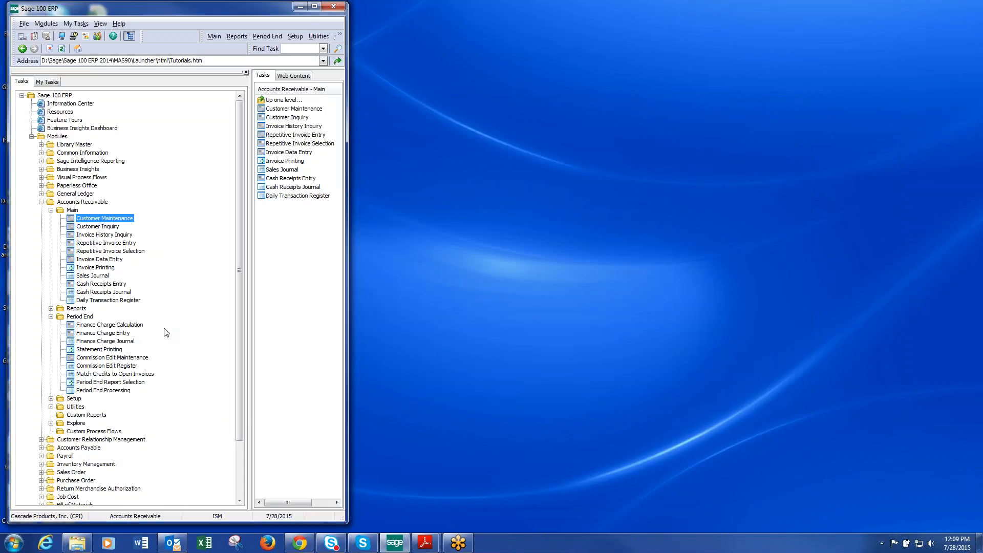
- Open Sales Order Entry from the Sales Order module's Main tasks
click(41, 202)
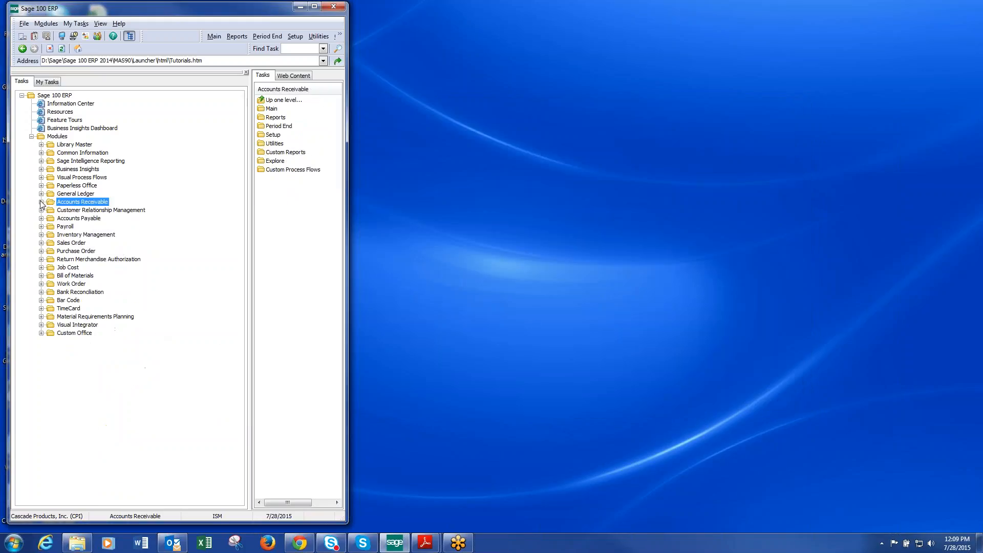
click(42, 242)
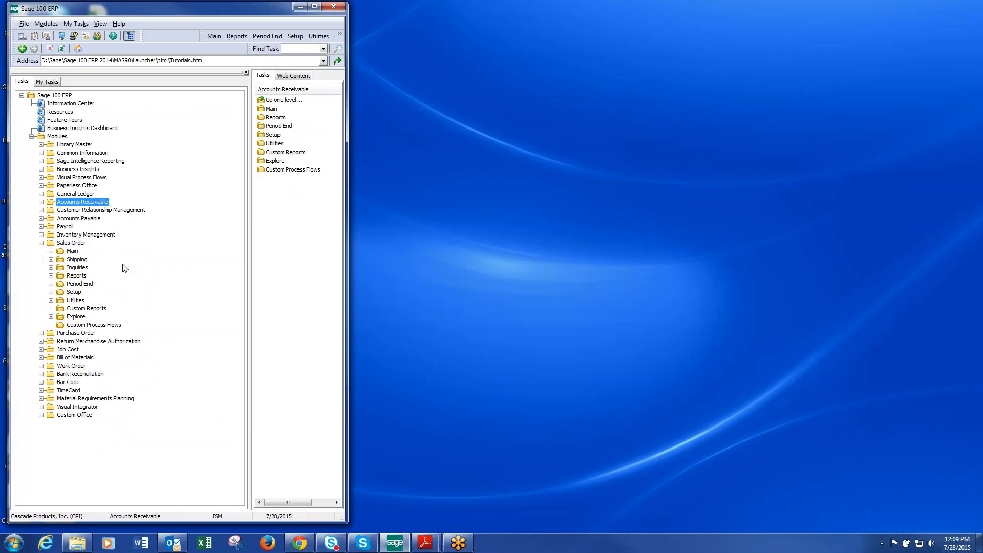
double_click(73, 251)
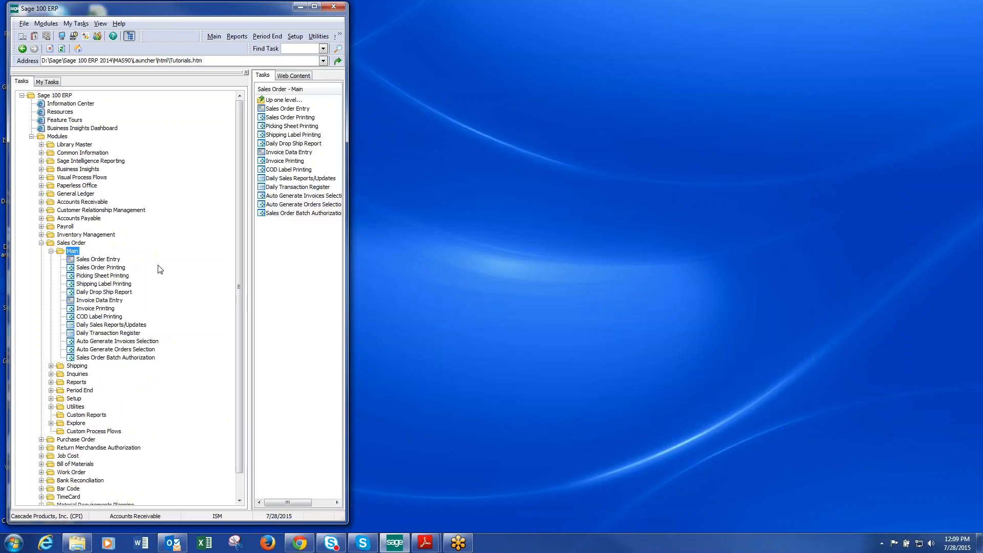
double_click(98, 259)
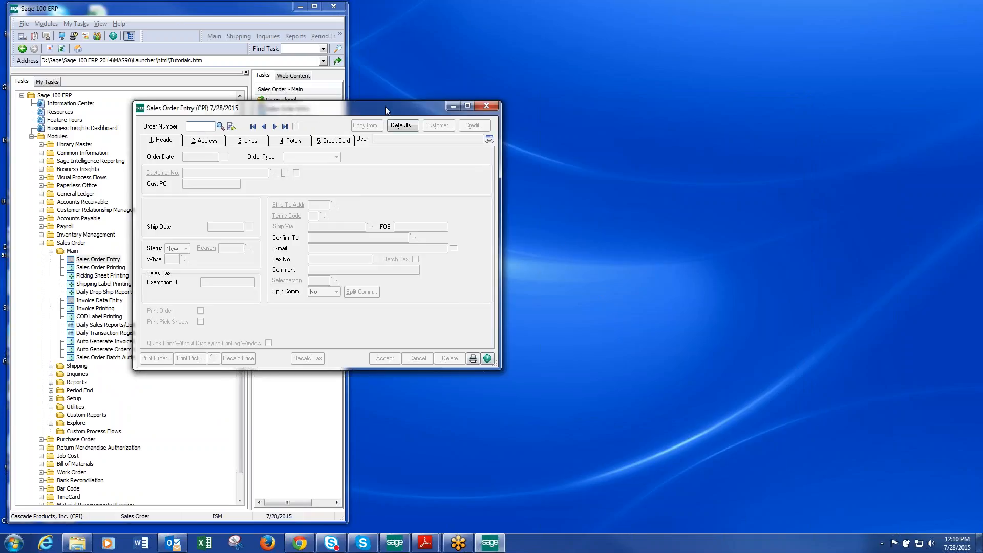
- Start a new Standard Order dated 7/28/2015 and show the available order types
drag(385, 106, 628, 103)
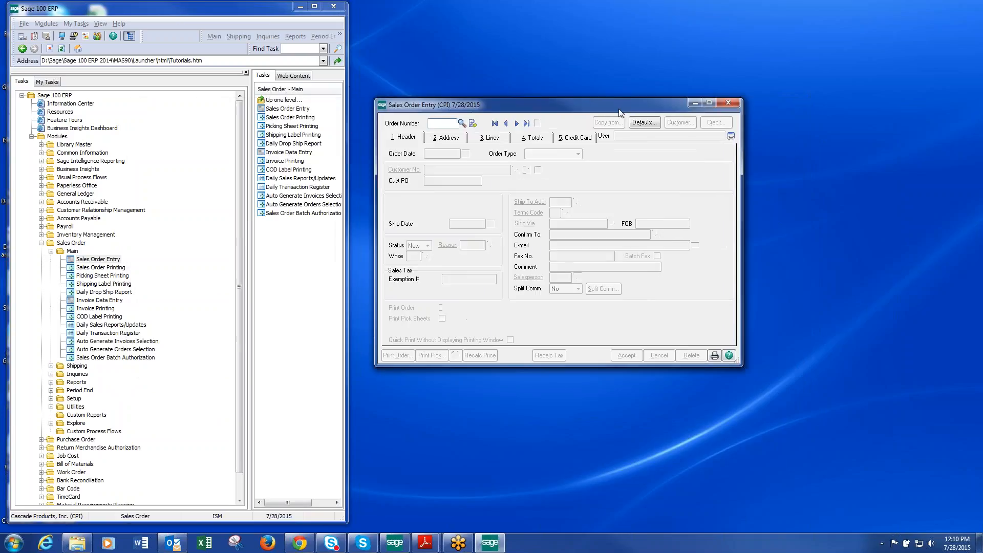
click(473, 124)
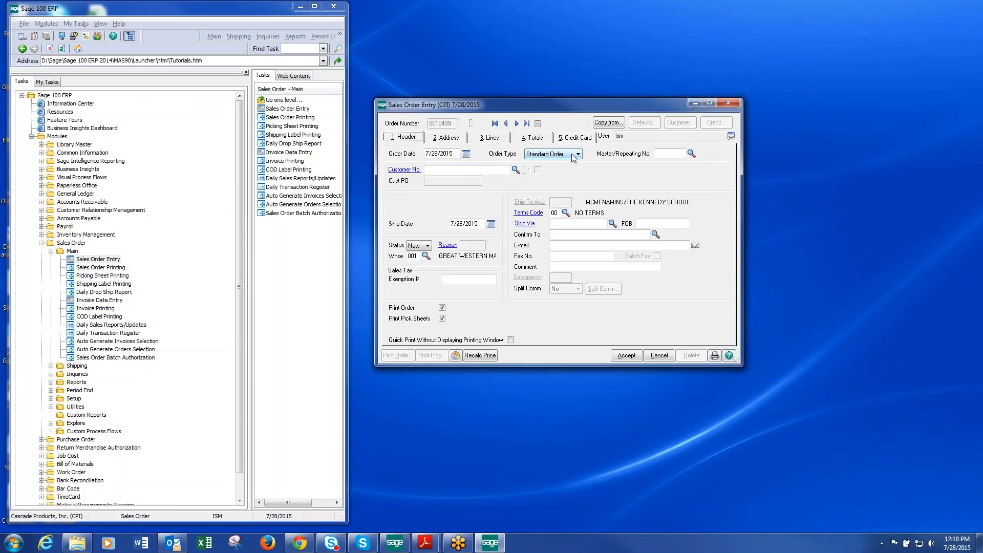
click(577, 154)
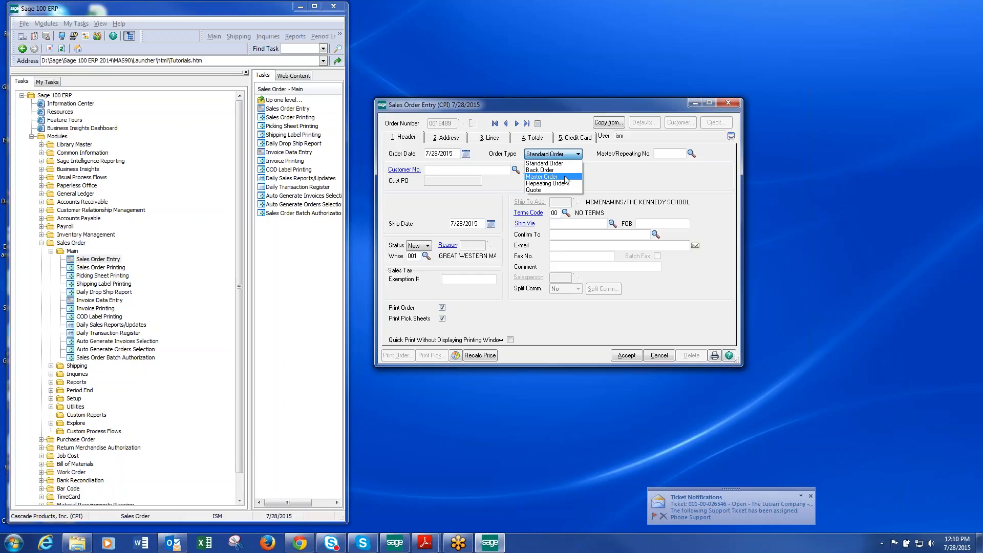
- Make the order a Master Order for Alaskan Brewing with customer PO 2015R, then open its lines
click(563, 177)
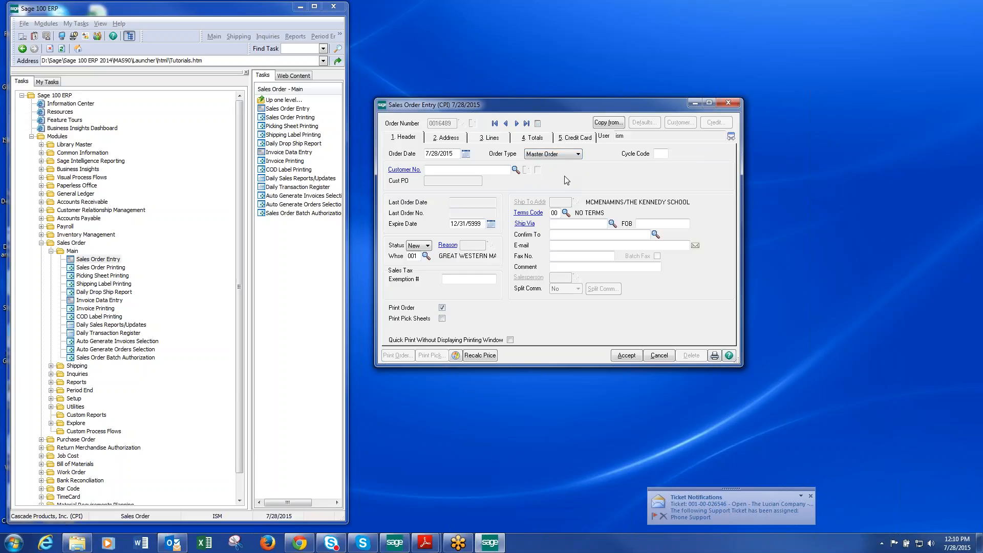
click(516, 170)
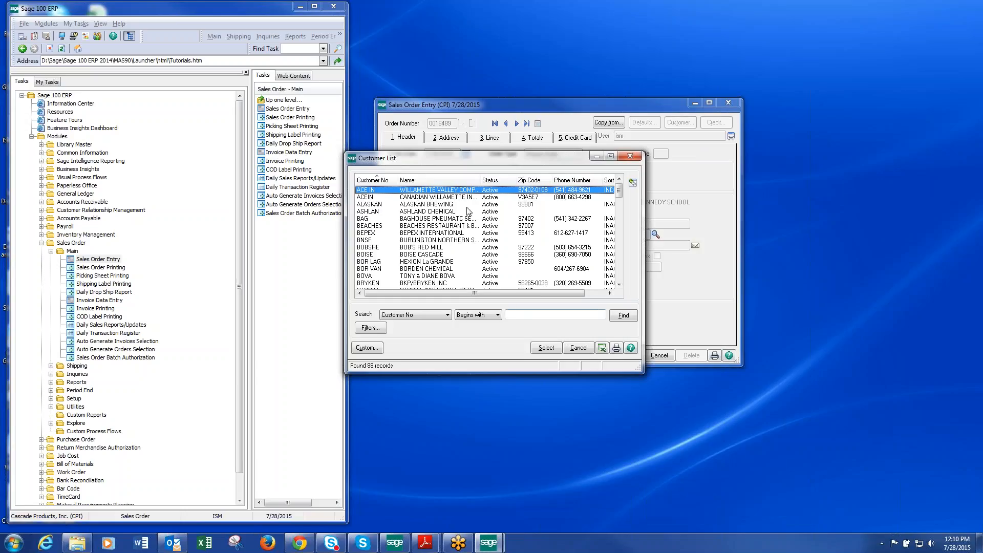
click(445, 204)
click(546, 348)
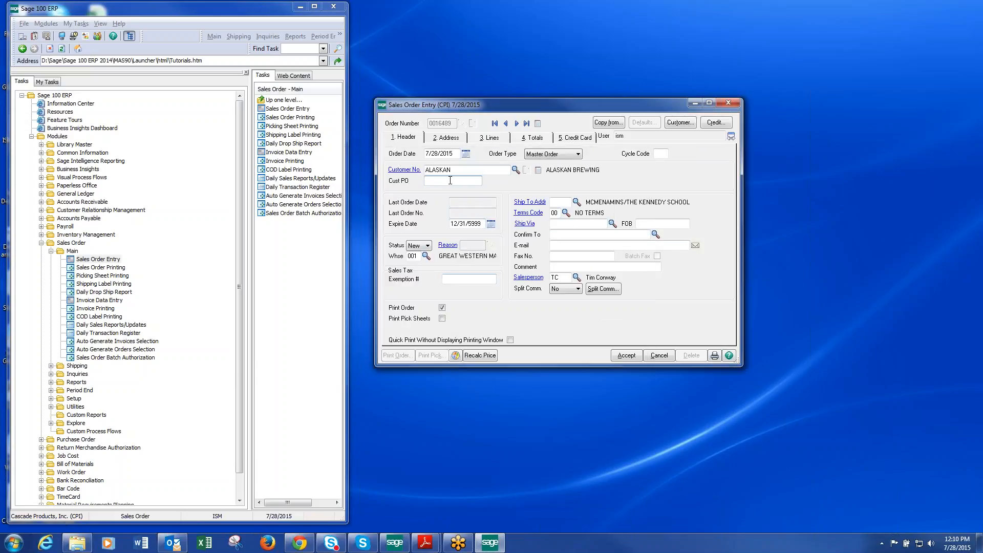
text(2015R)
key(Tab)
click(490, 138)
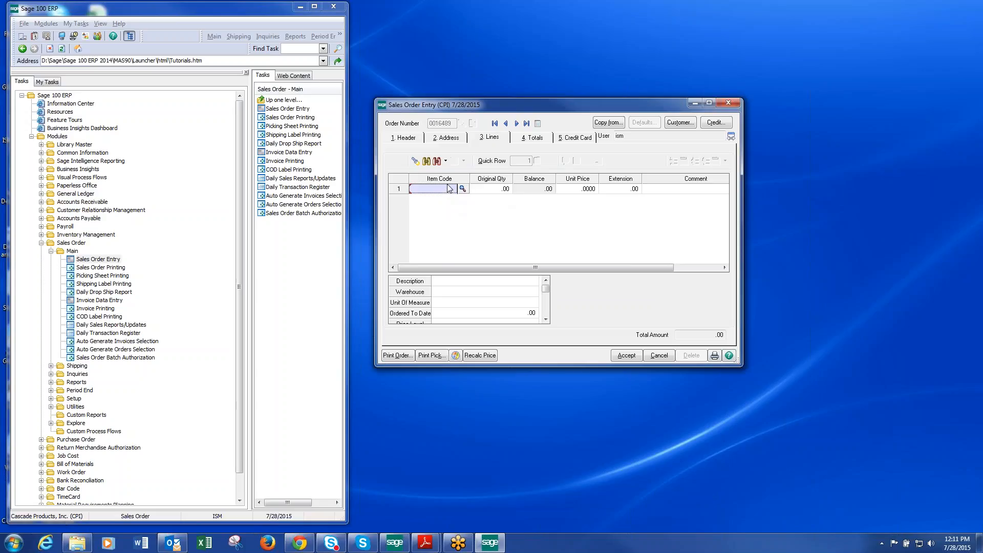
- Add line 1: corn meal item 50CMF50, quantity 1,000, after clearing a mistyped item code
text(02CORNB)
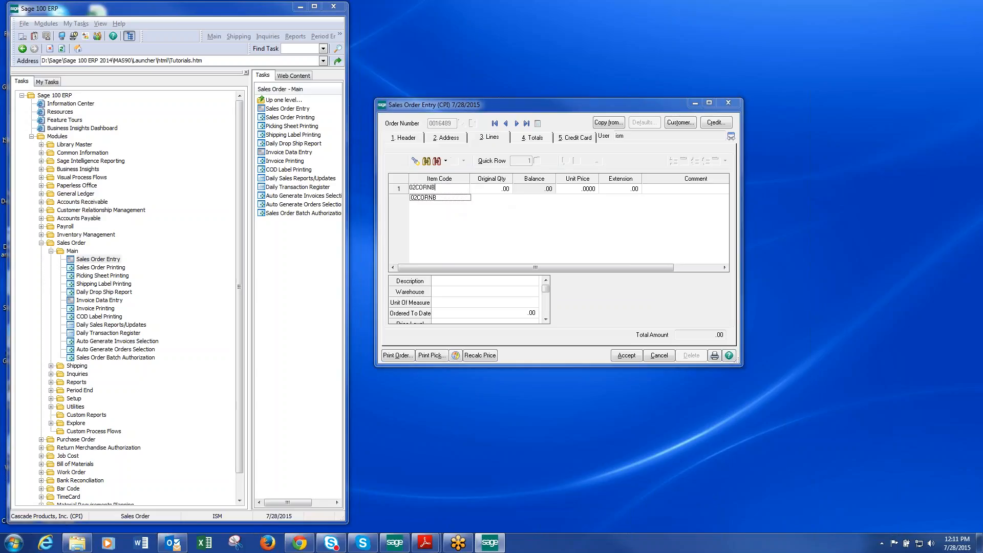
text(UL)
key(Tab)
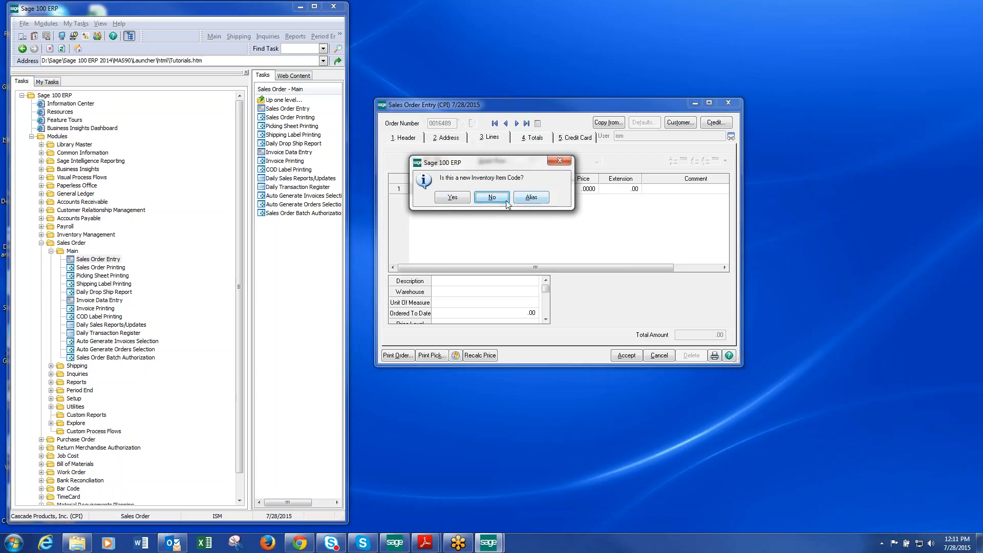
click(488, 199)
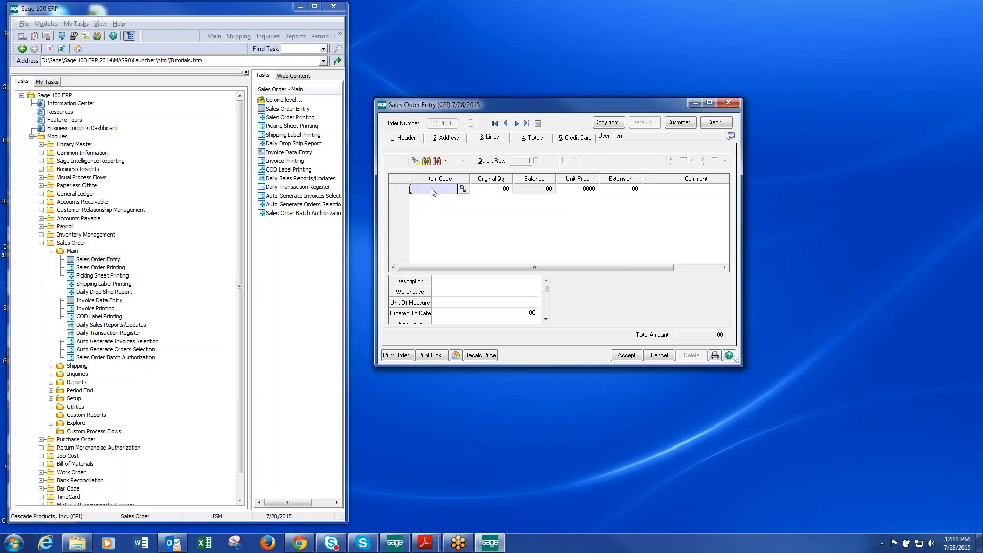
text(02C0)
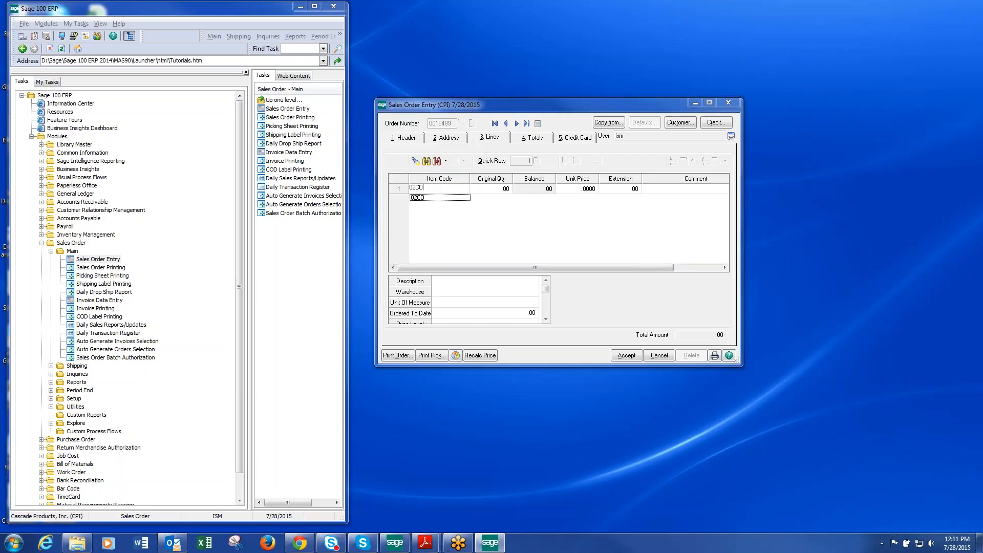
key(BackSpace)
key(BackSpace)
key(BackSpace)
key(Tab)
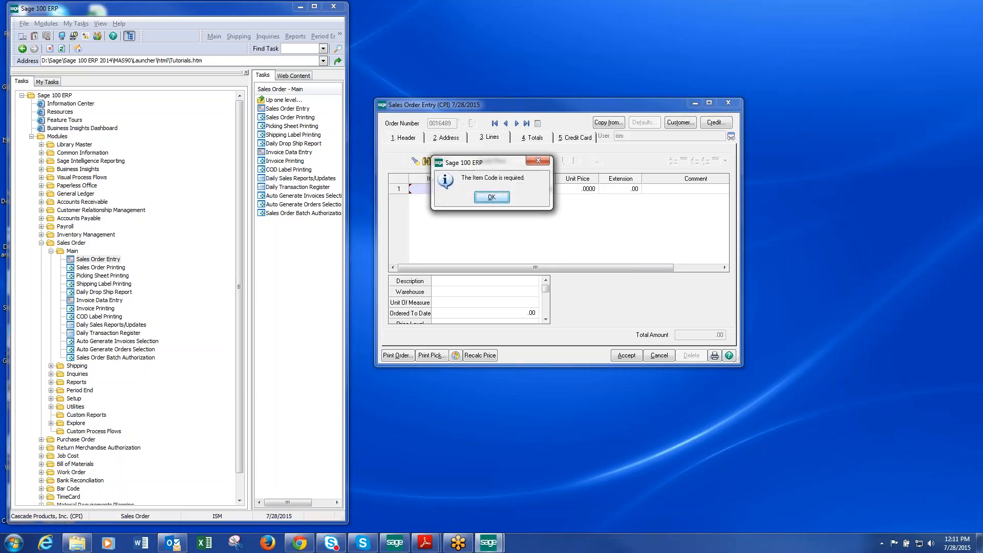
click(496, 197)
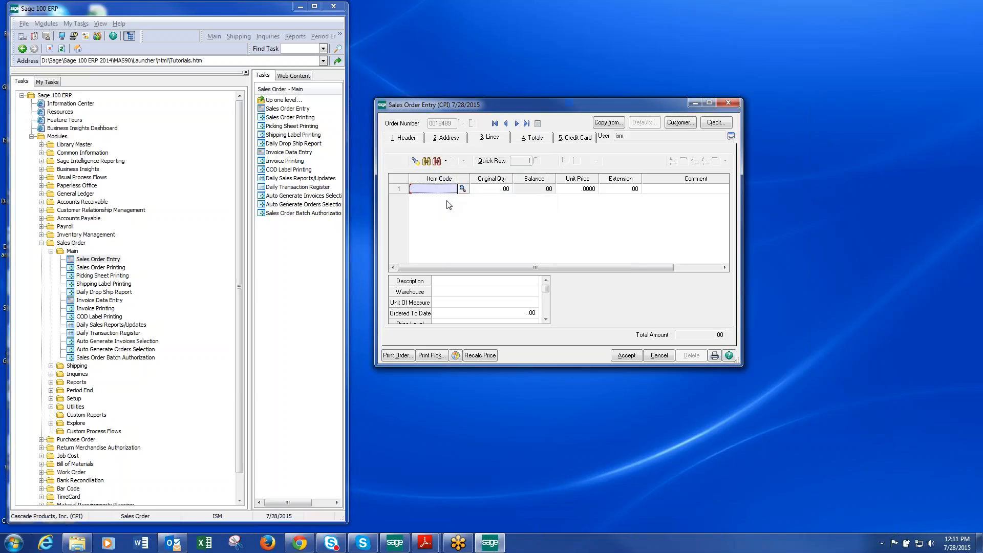
text(CO)
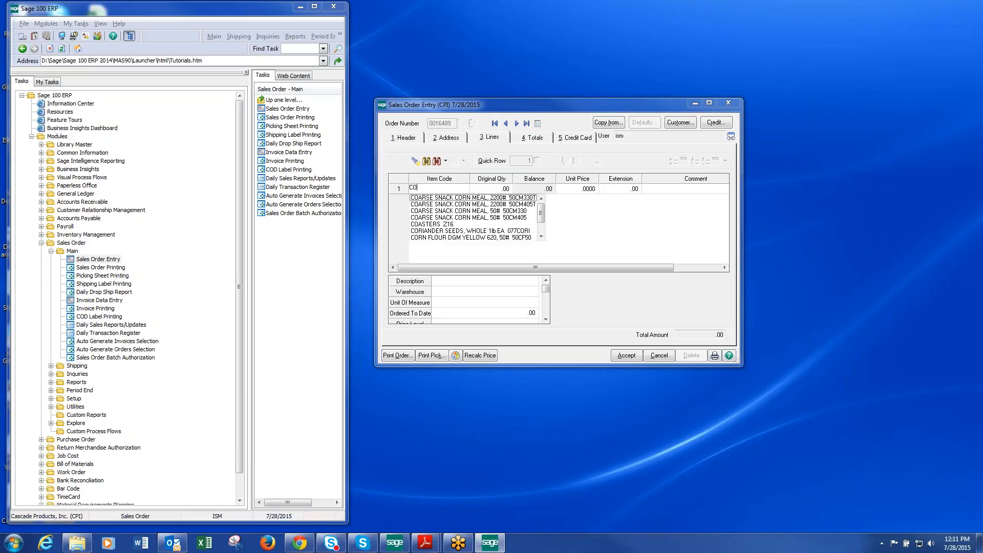
text(R)
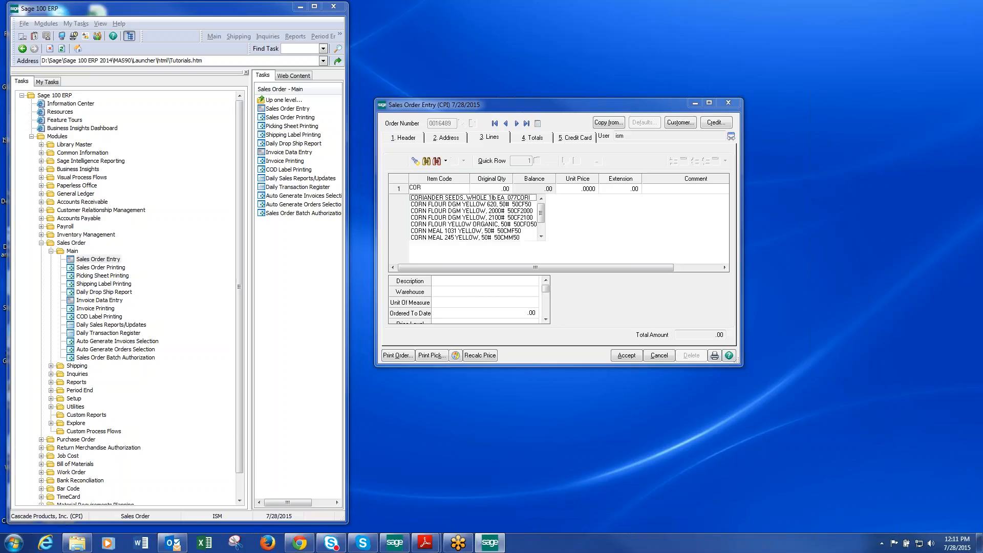
click(441, 232)
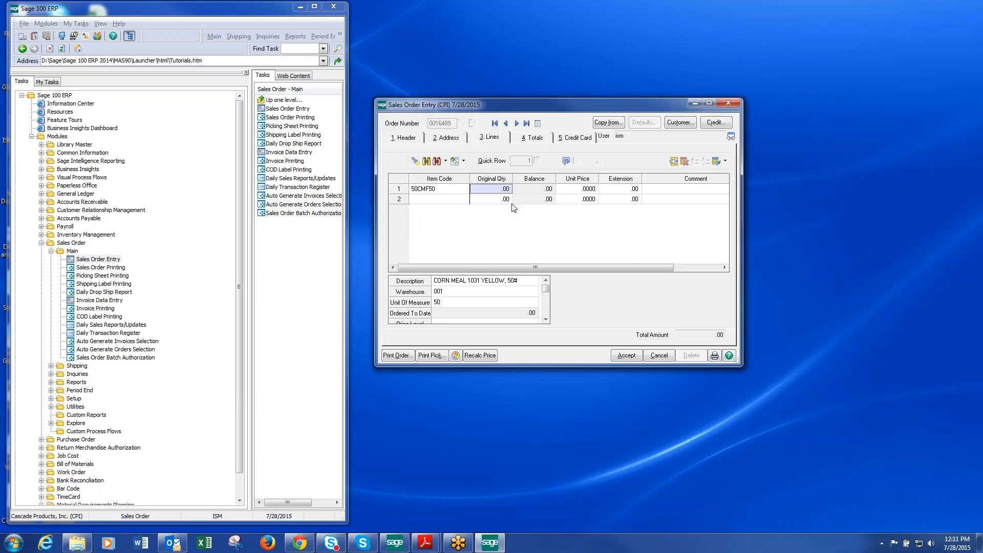
text(1000)
key(Tab)
key(Tab)
key(Tab)
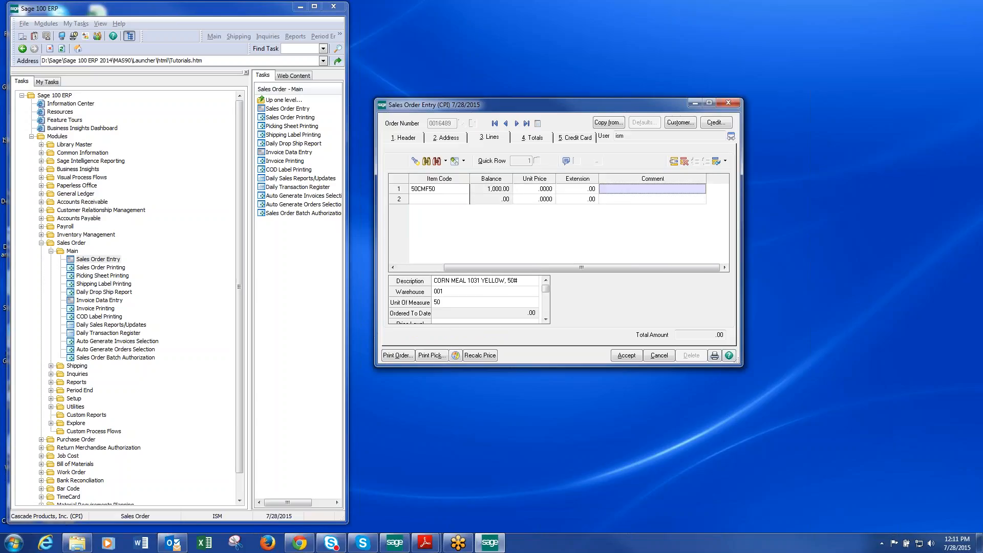
key(Tab)
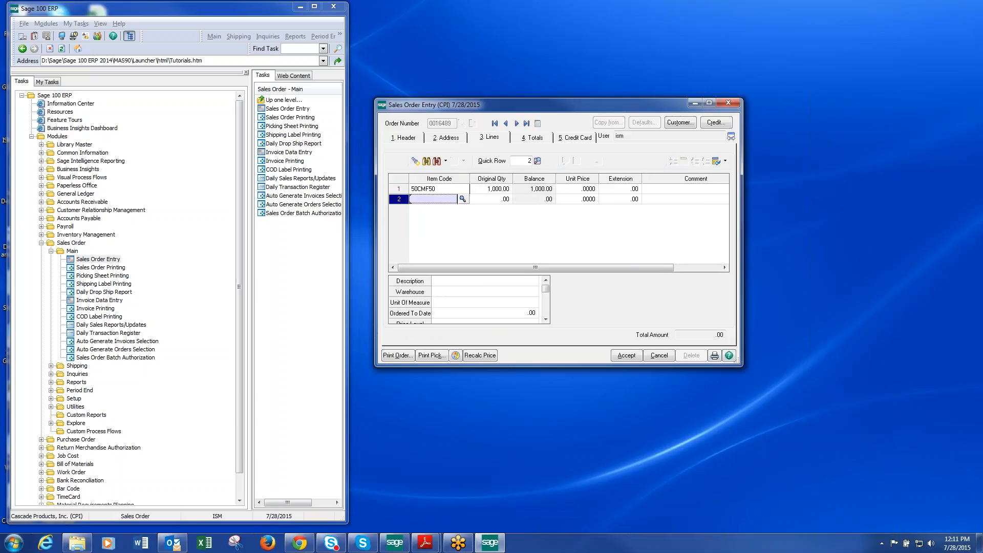
- Add line 2: bakery salt item 50SAL50, quantity 1,000, then accept the lines to view totals
text(50SAL)
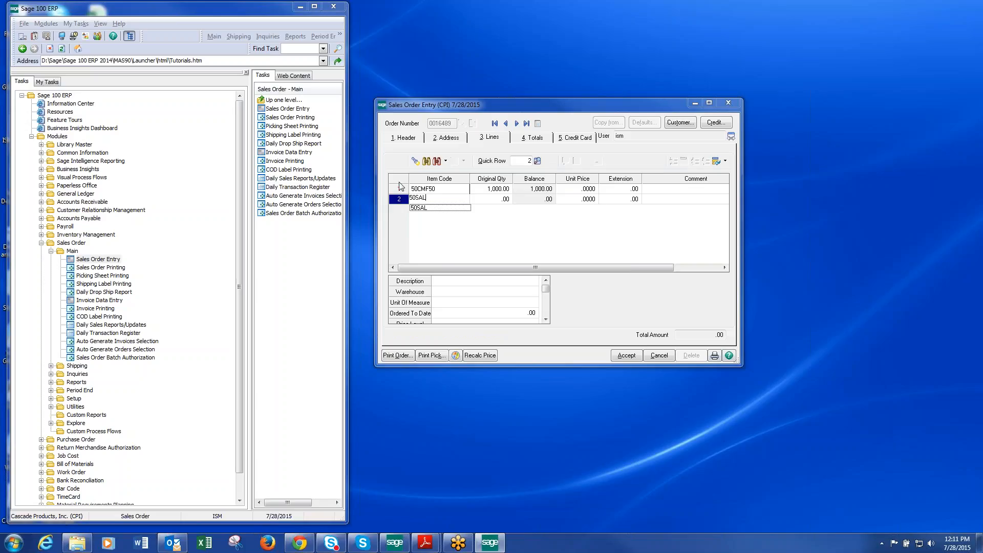
key(Tab)
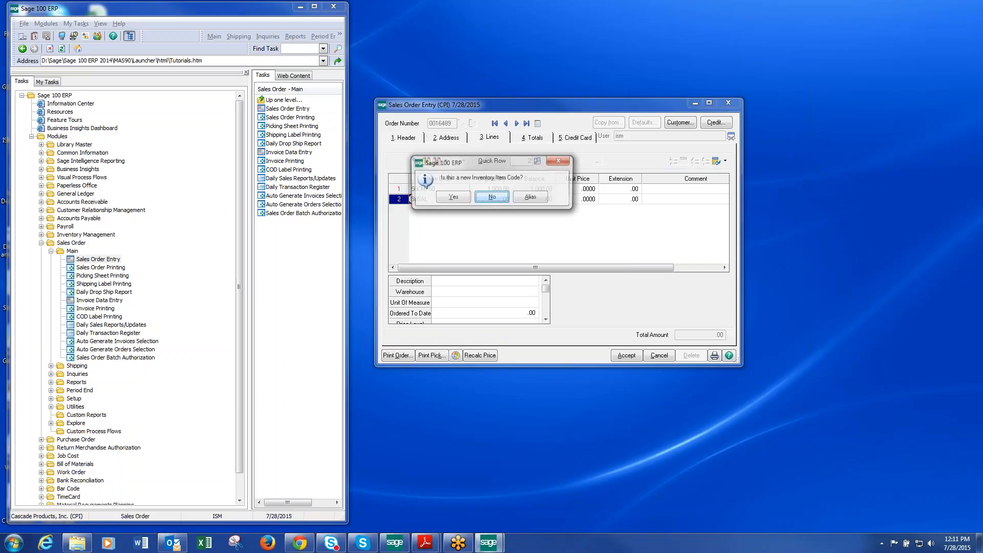
click(496, 198)
text(50)
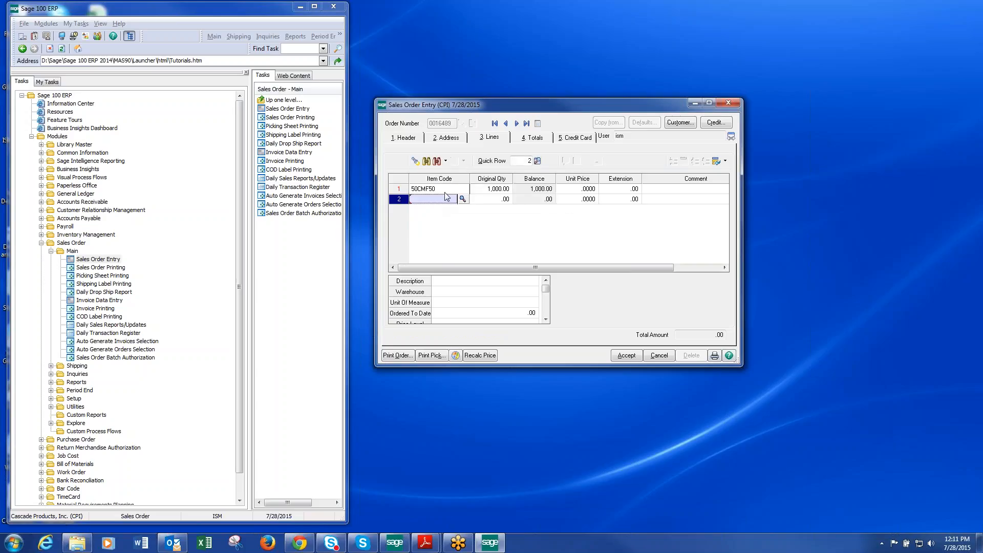
text(SAL50)
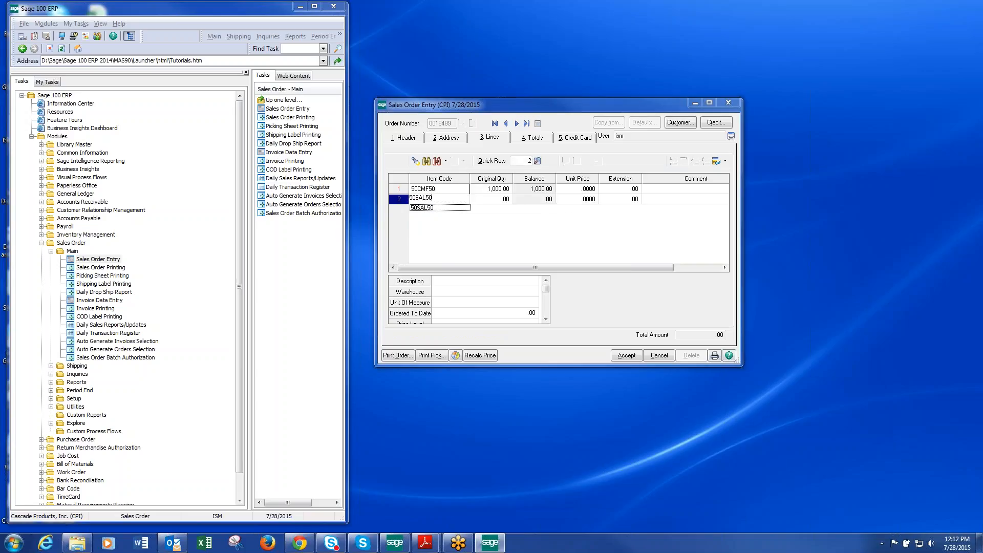
key(Tab)
text(1000)
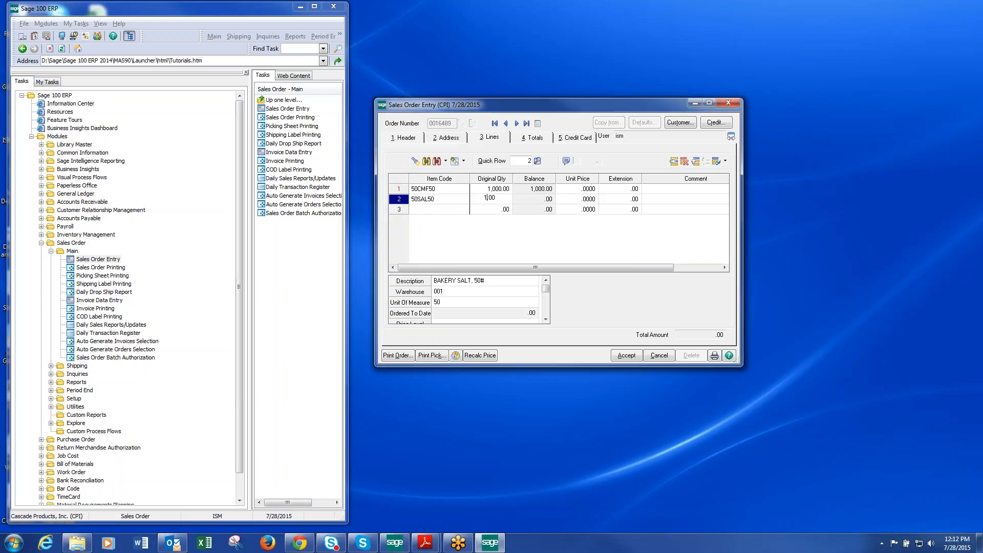
key(Tab)
key(Tab)
key(Tab)
key(Tab)
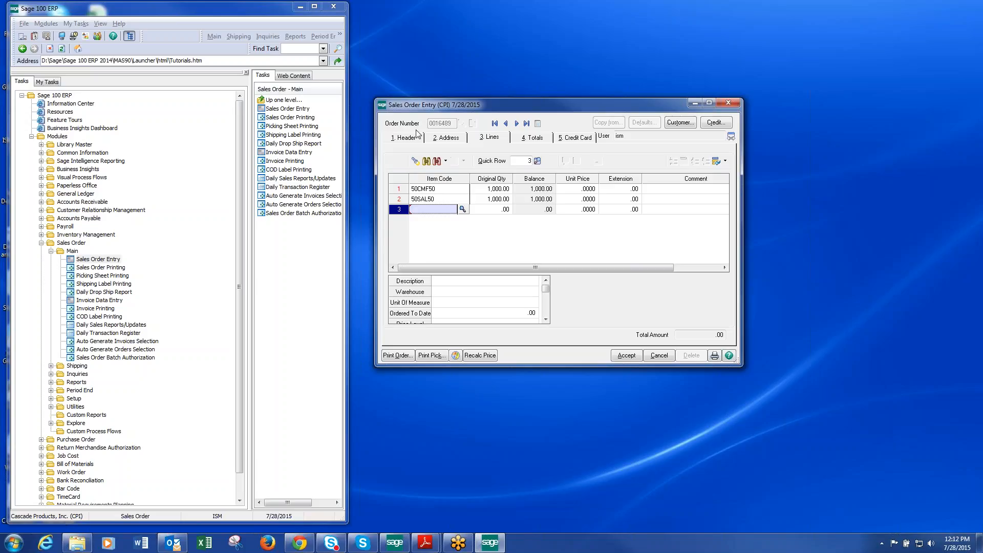
click(628, 356)
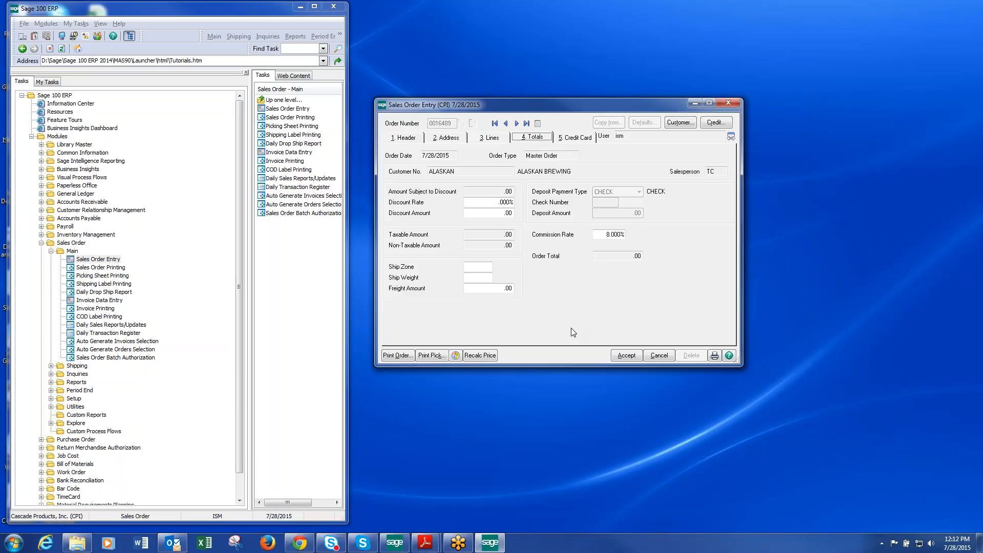
- Save the master order and start a new order based on master order 16489
click(628, 355)
click(473, 123)
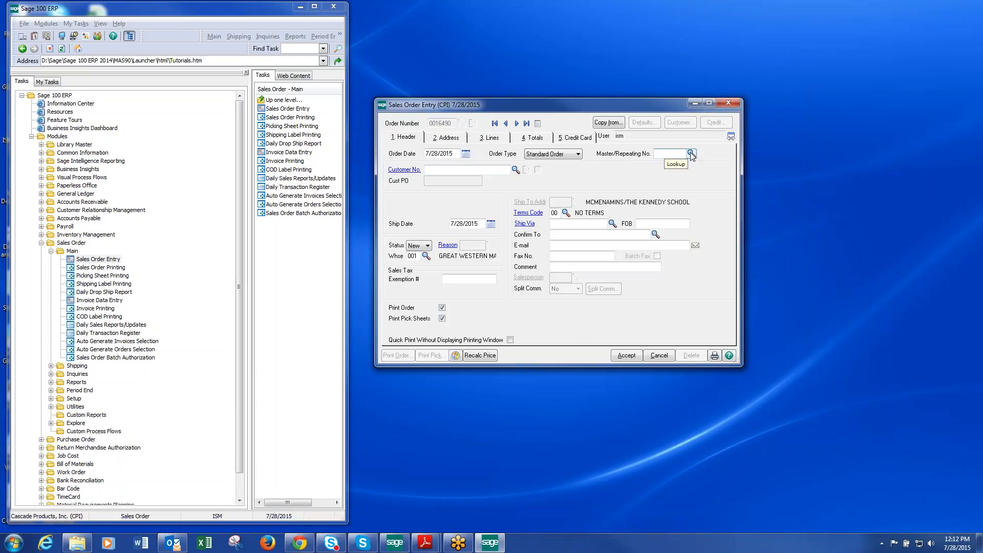
text(16489)
key(Tab)
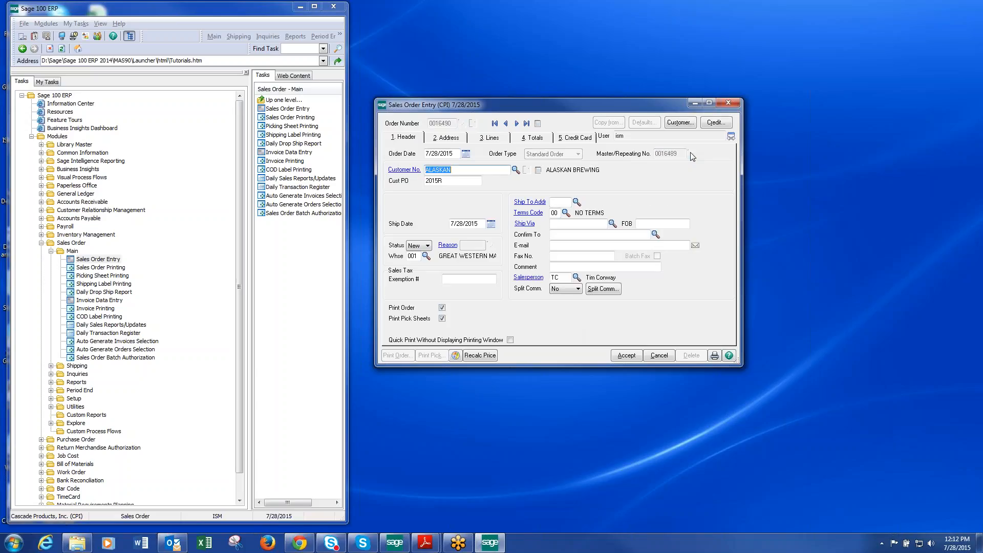
click(455, 139)
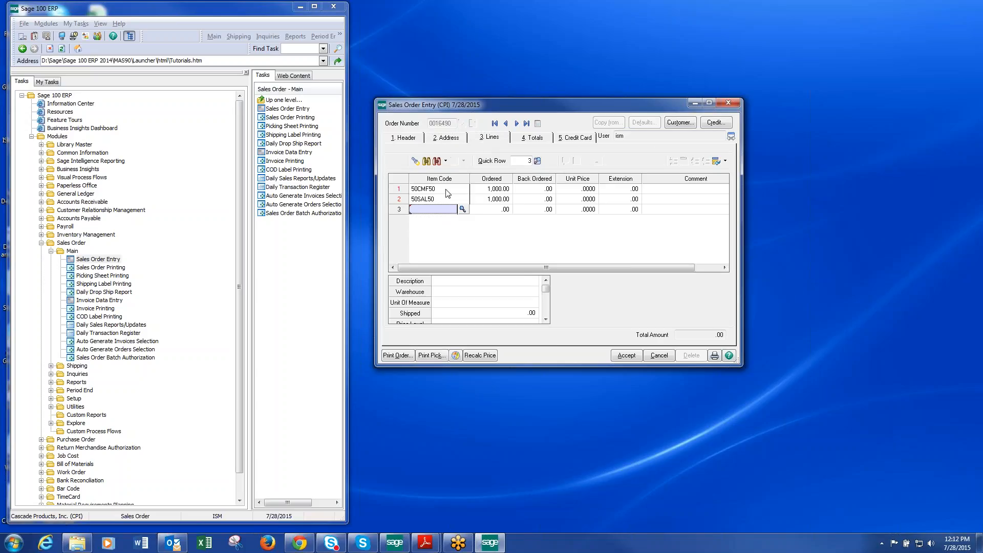
- Cut both lines' ordered quantity to 50, accepting stock warnings, then cancel order 0016490
click(498, 192)
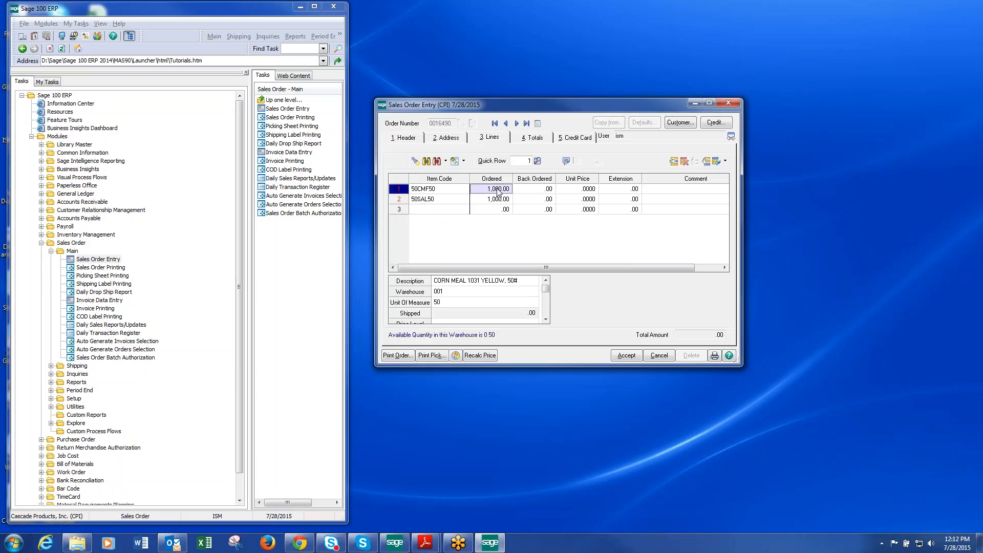
text(50)
key(Tab)
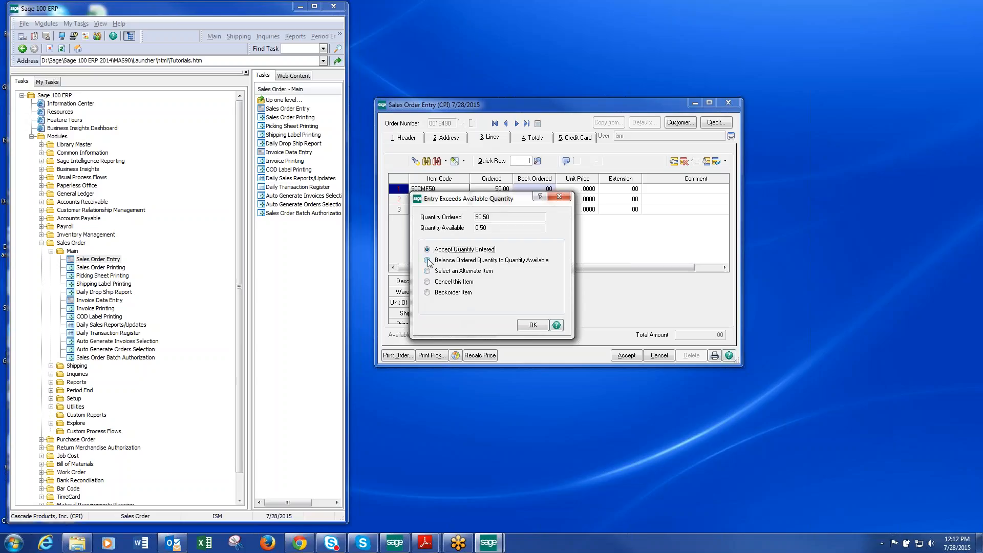
click(533, 326)
click(492, 199)
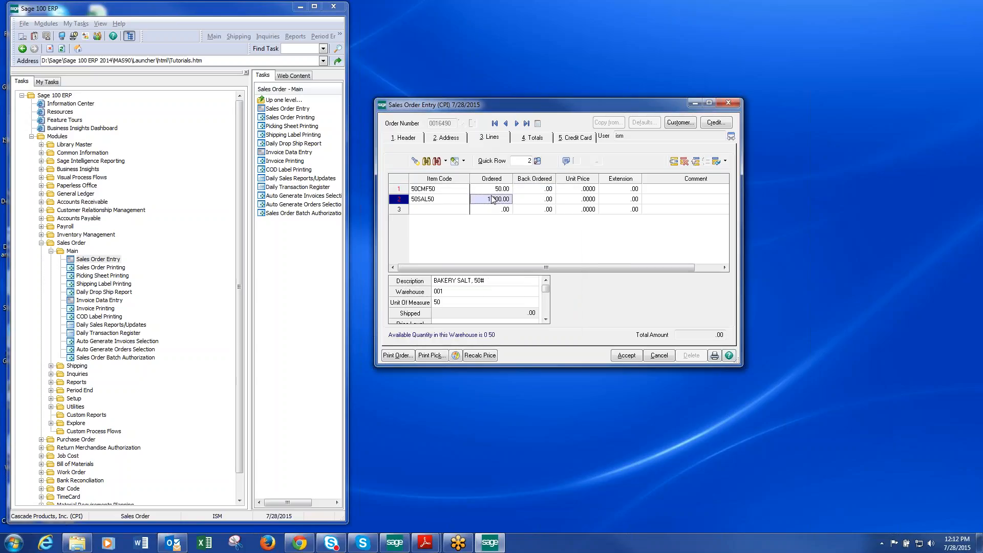
text(50.00)
key(Tab)
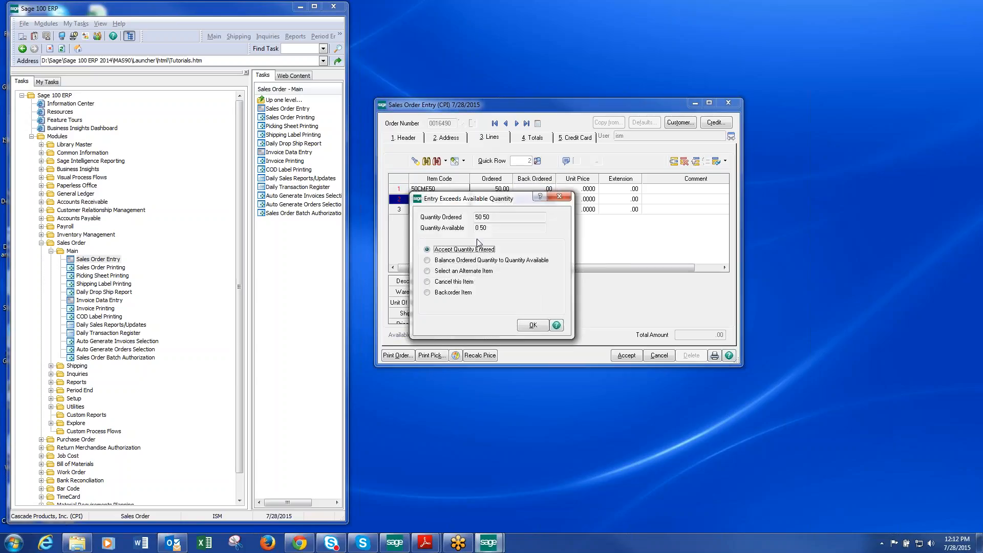
click(533, 326)
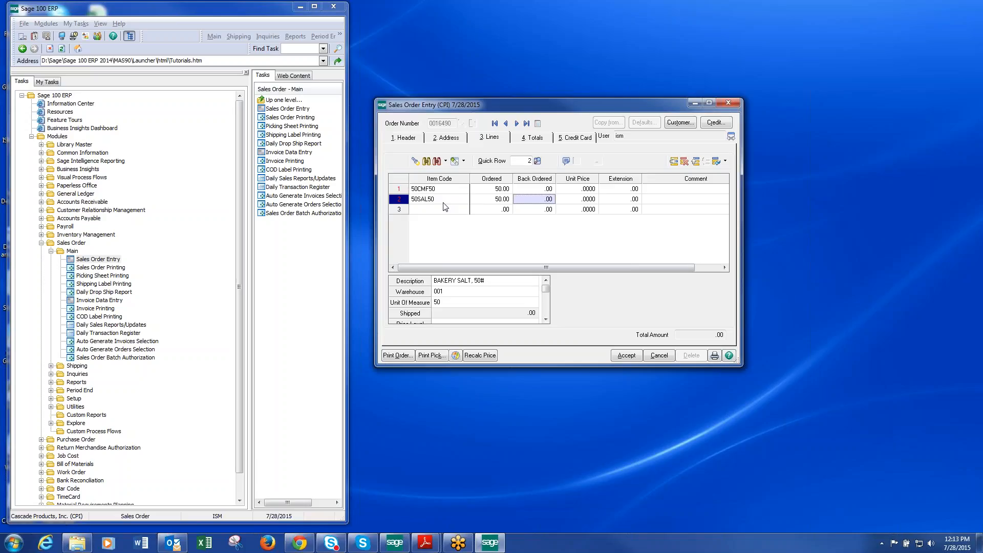
click(658, 356)
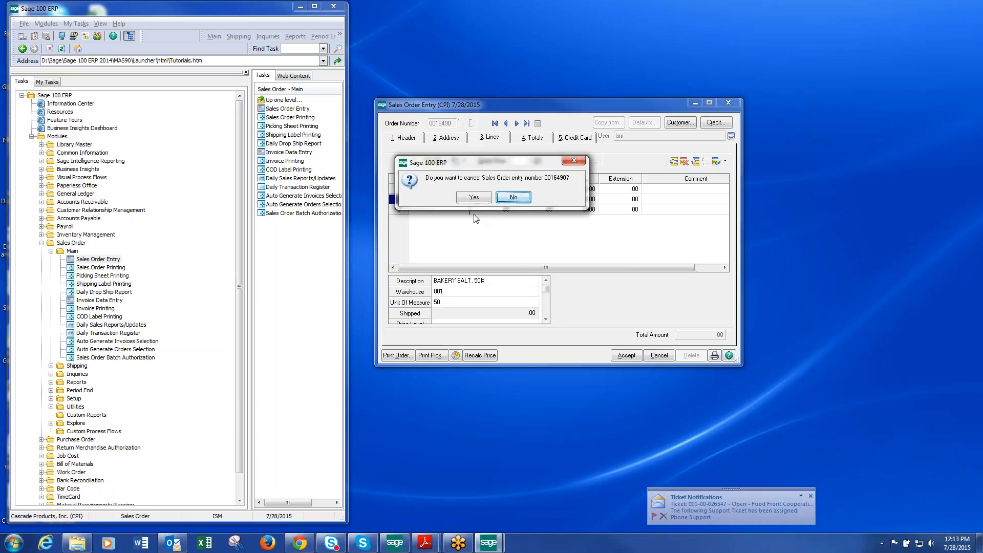
click(474, 197)
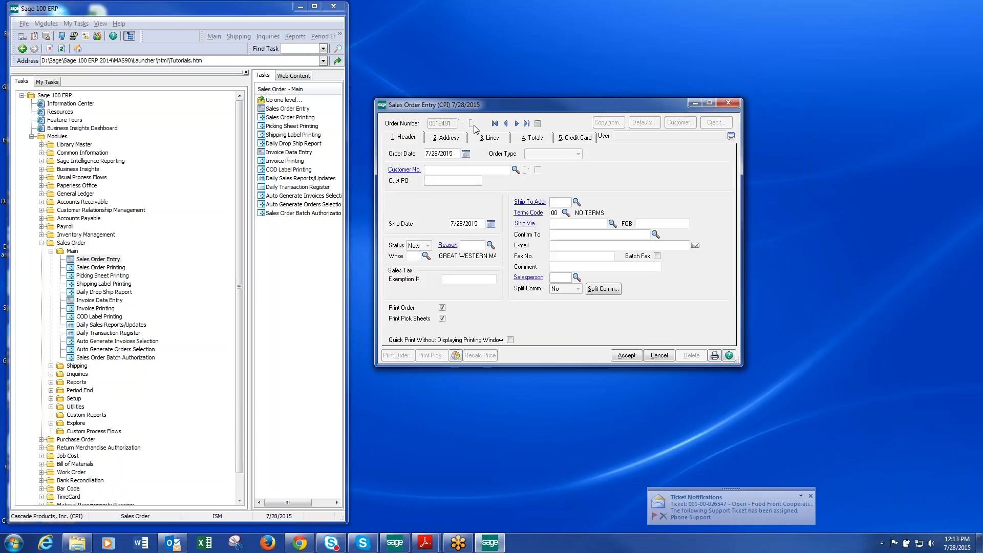
- Set order 0016491 to Repeating Order, then cancel and discard it
click(578, 153)
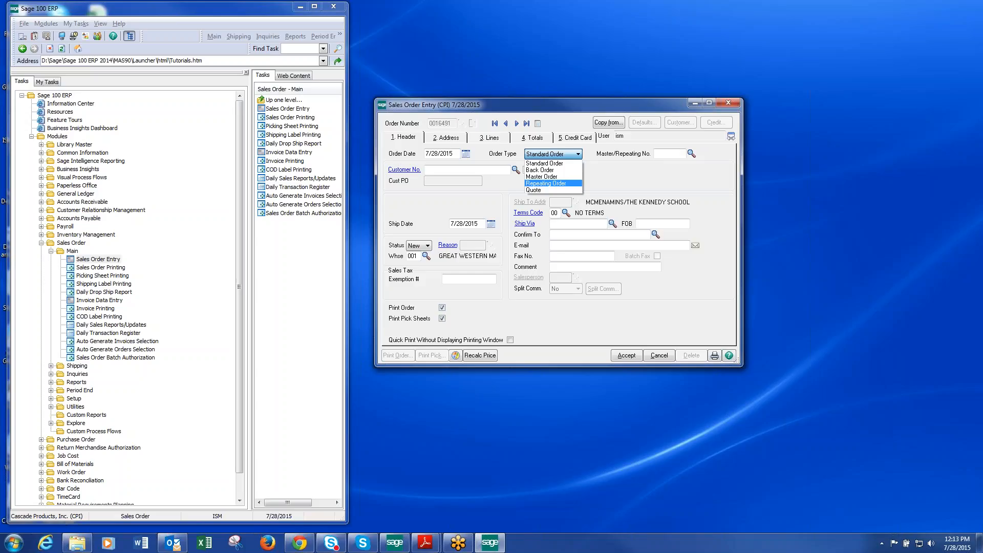
click(566, 183)
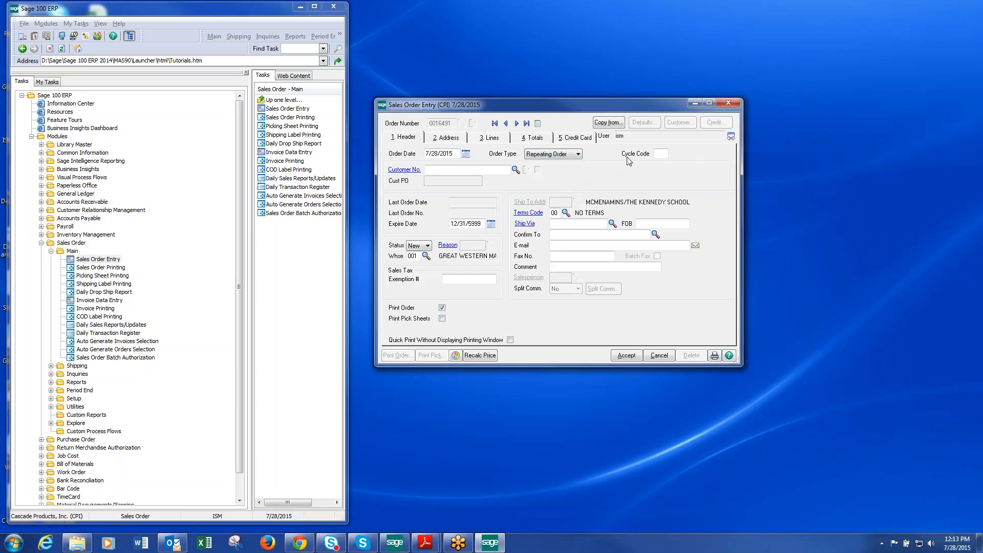
click(428, 169)
click(659, 355)
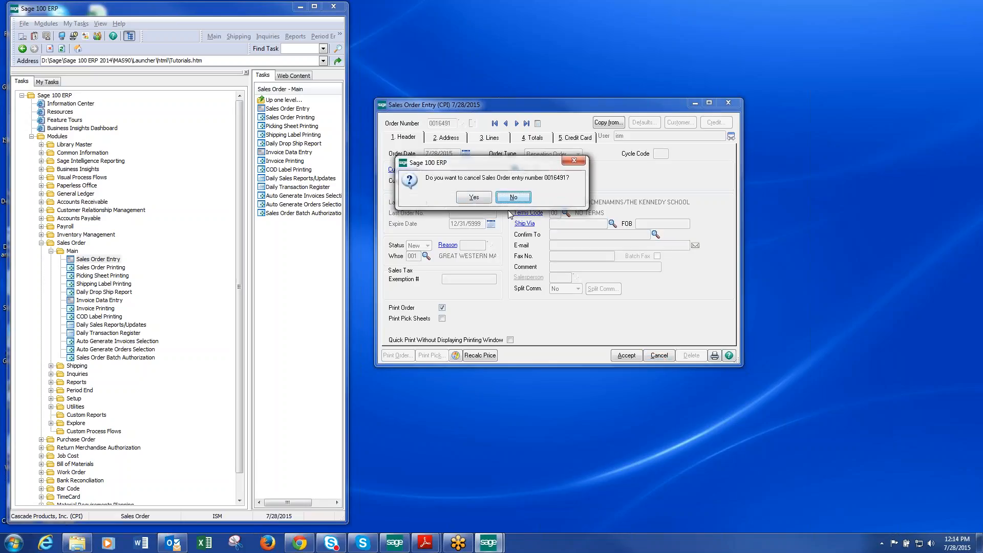
click(477, 199)
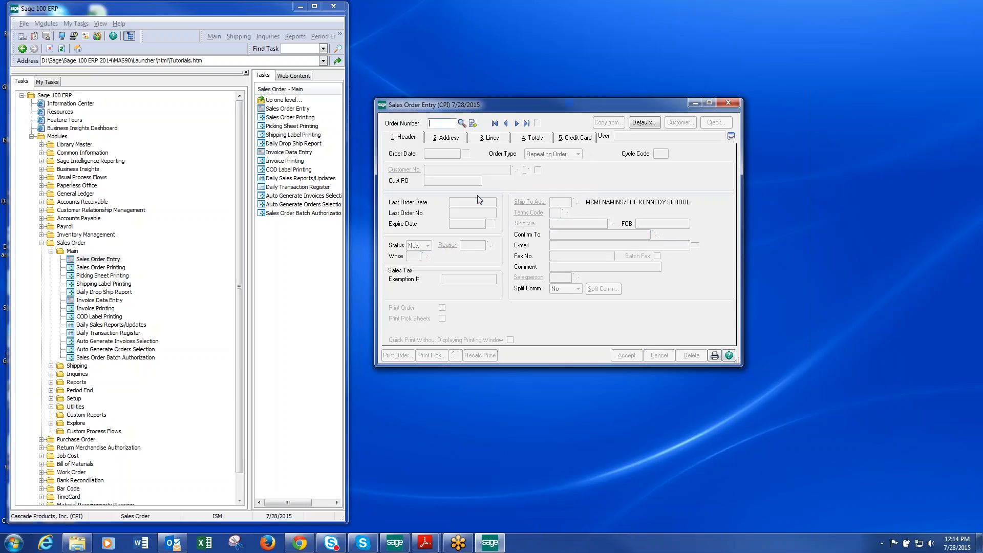
- Close Sales Order Entry and open Purchase Order Entry from Purchase Order > Main
click(728, 103)
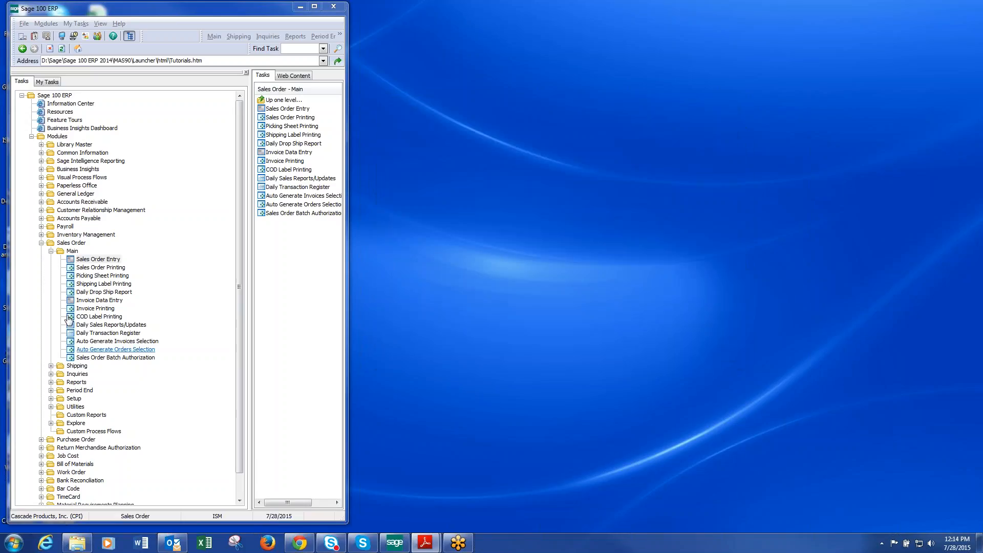
click(41, 243)
double_click(82, 251)
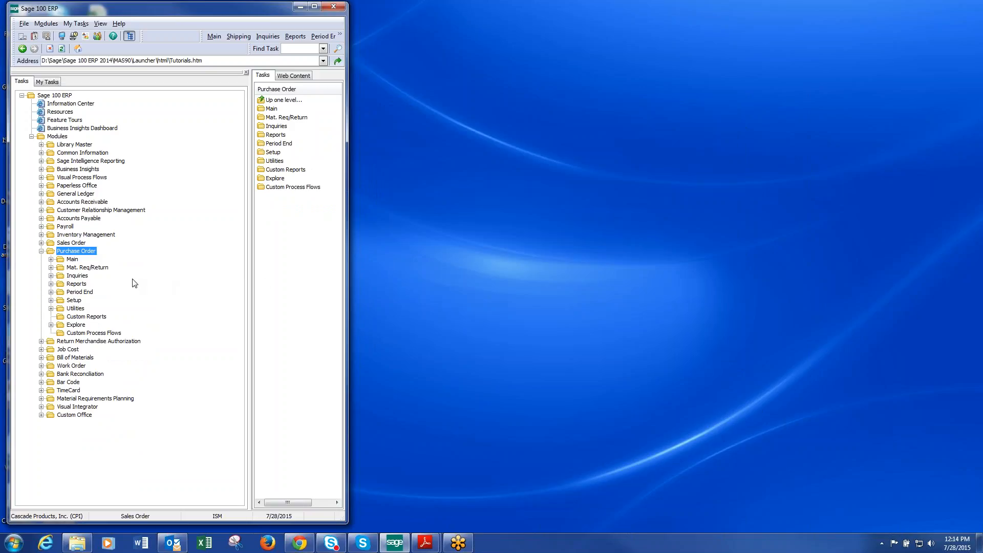
double_click(76, 262)
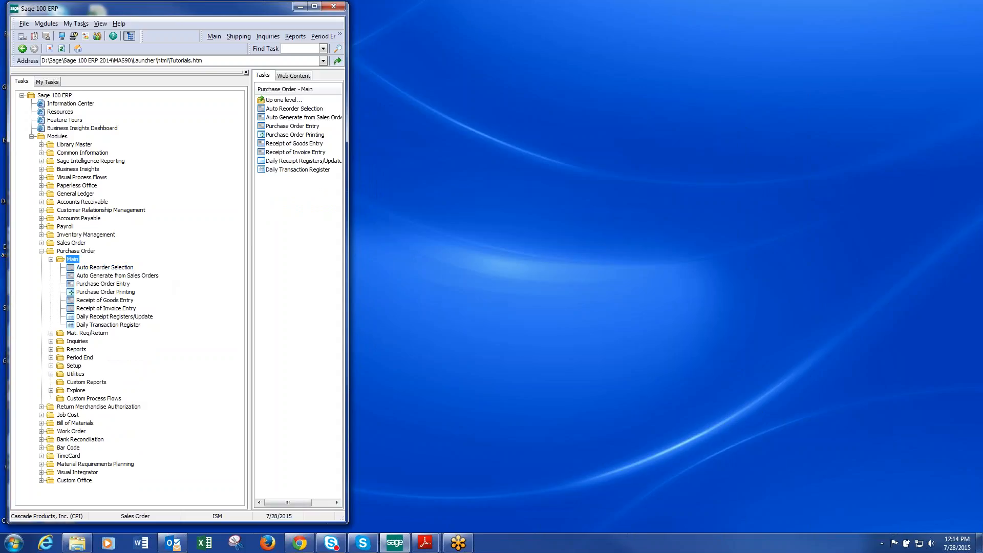
double_click(118, 284)
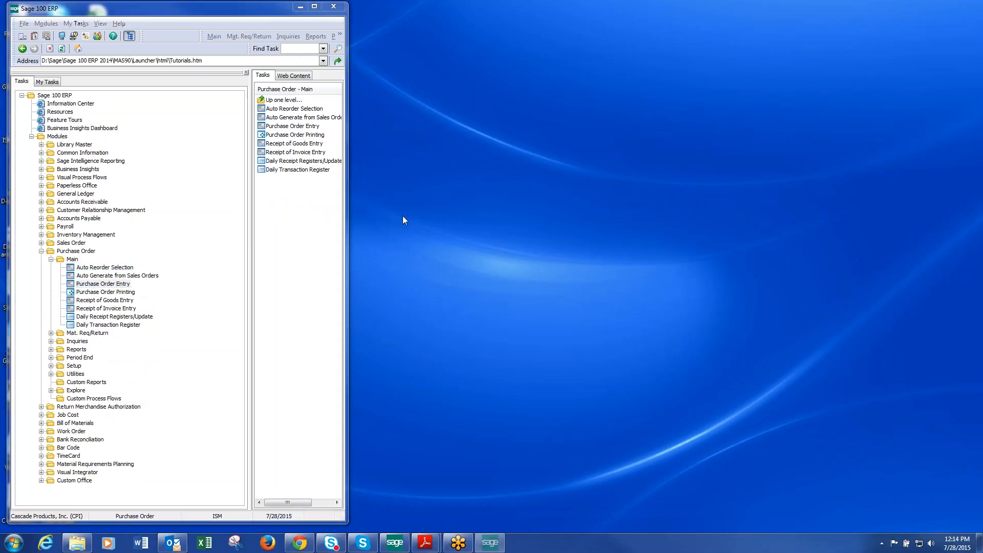
drag(689, 93, 515, 100)
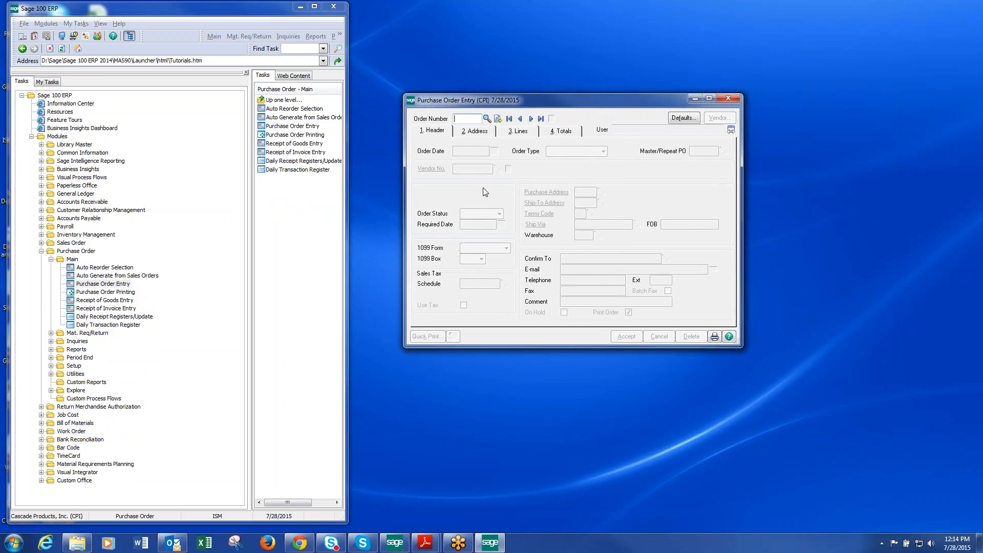
- Start a new purchase order, review its order types keeping Standard Order, and close without saving
click(497, 119)
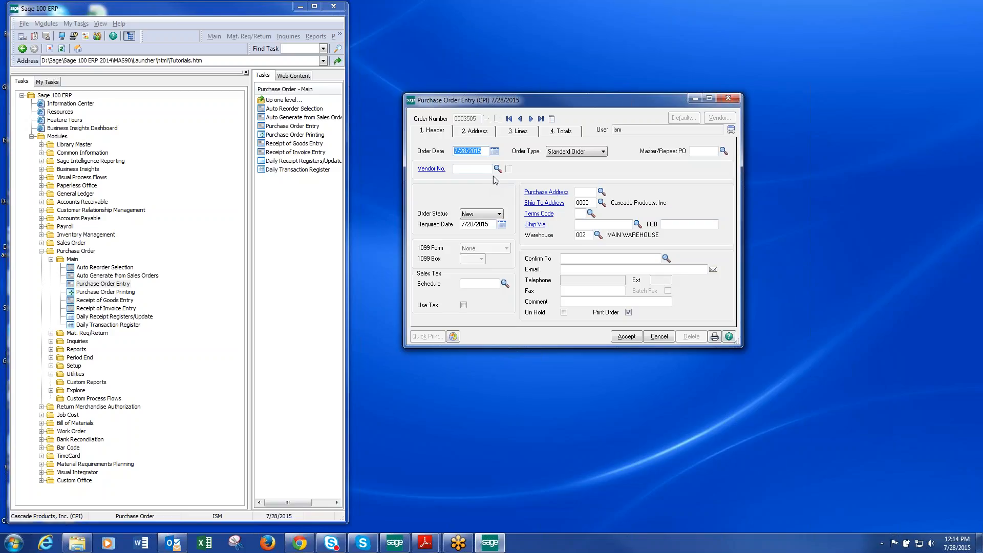
click(601, 151)
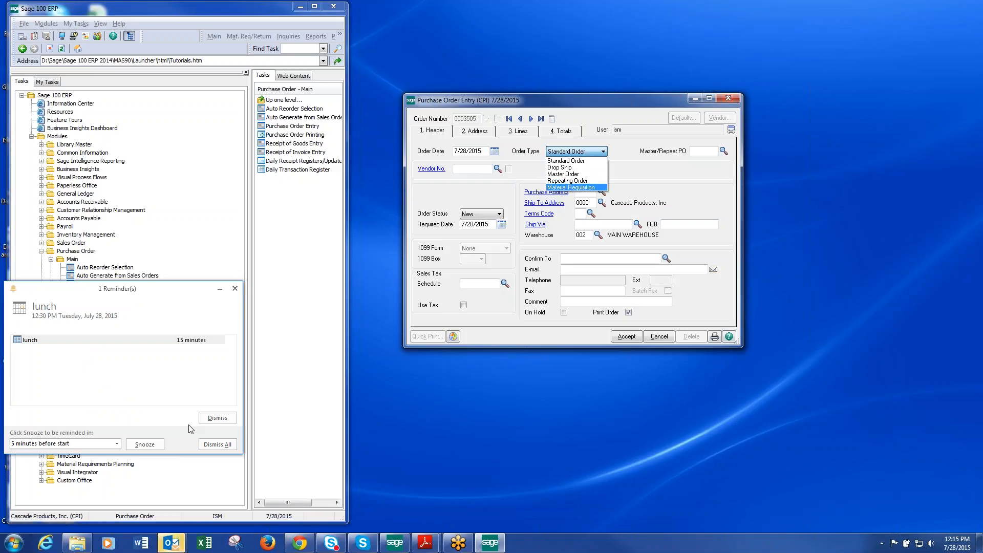
click(210, 420)
click(603, 151)
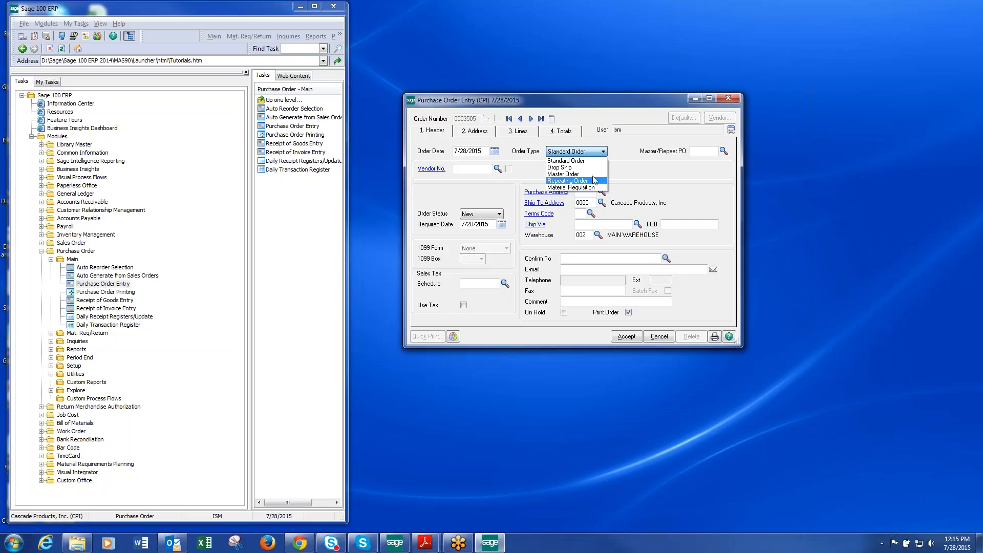
click(638, 105)
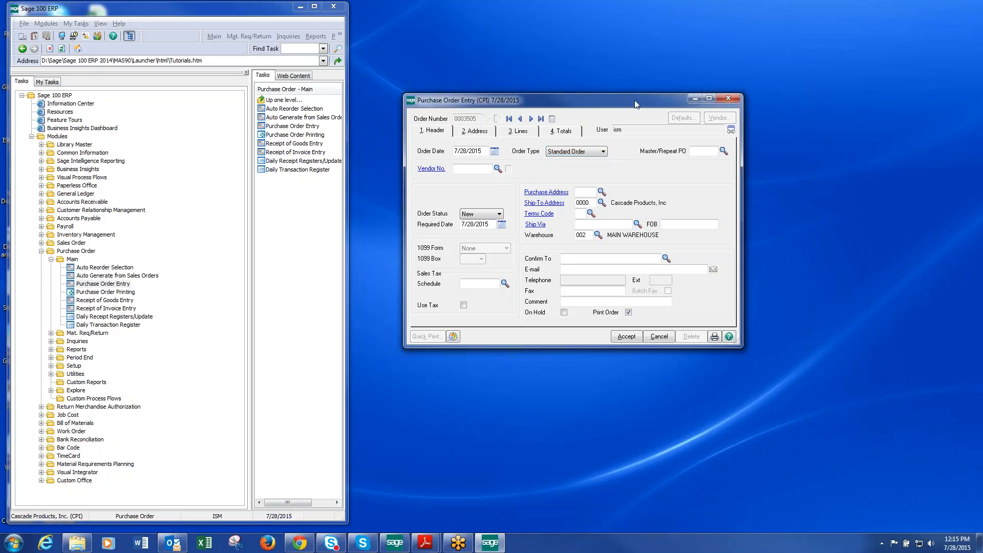
click(729, 98)
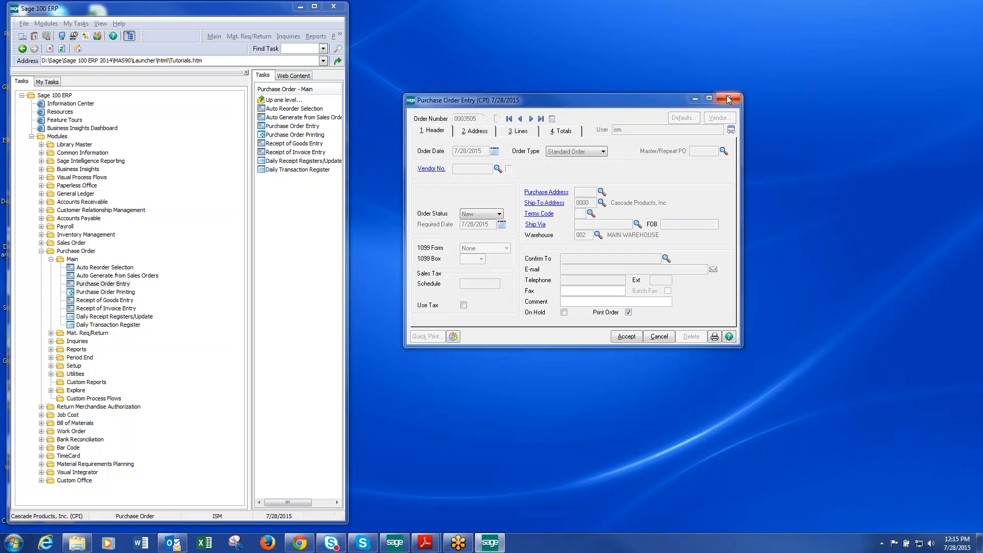
click(500, 198)
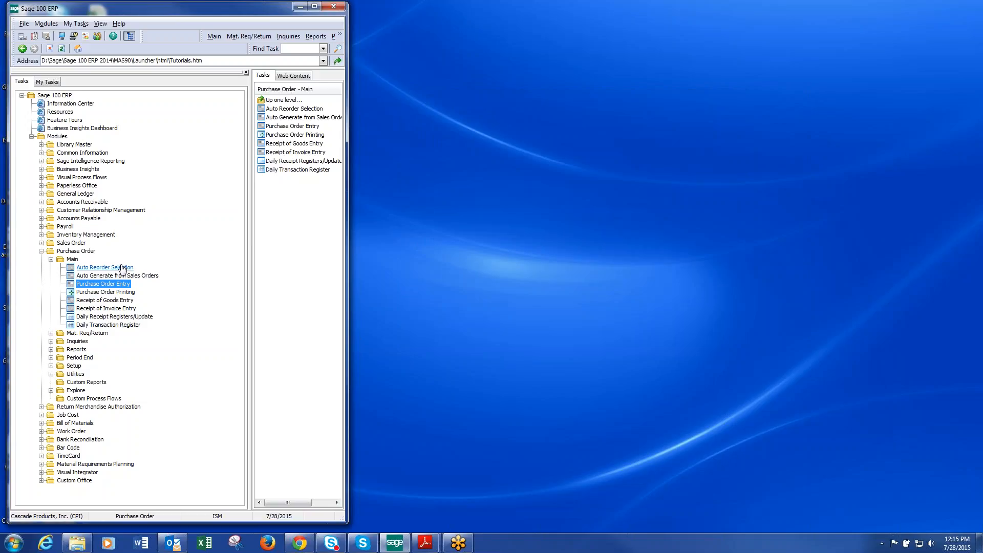
- Open Auto Generate from Sales Orders and limit the sales order status to New only
click(145, 278)
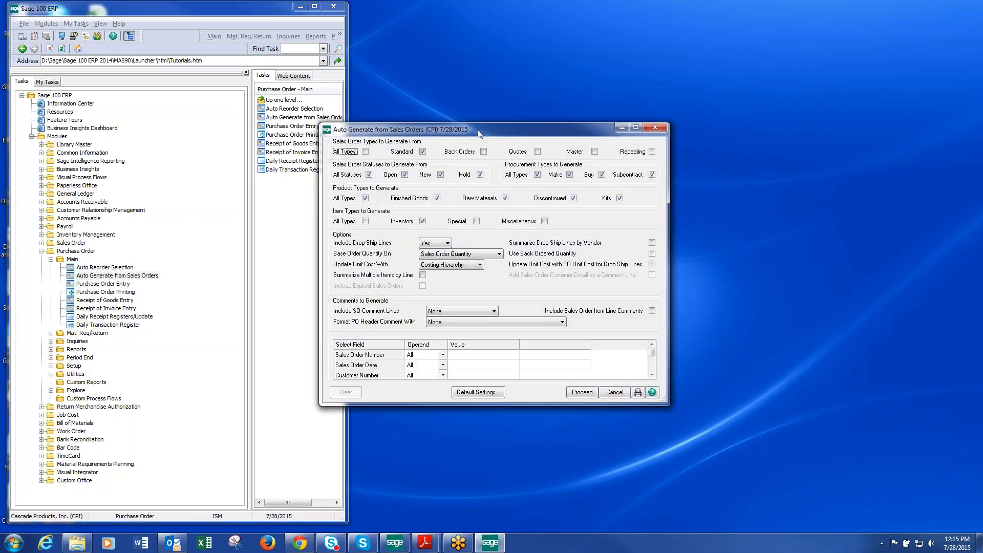
drag(477, 130, 542, 104)
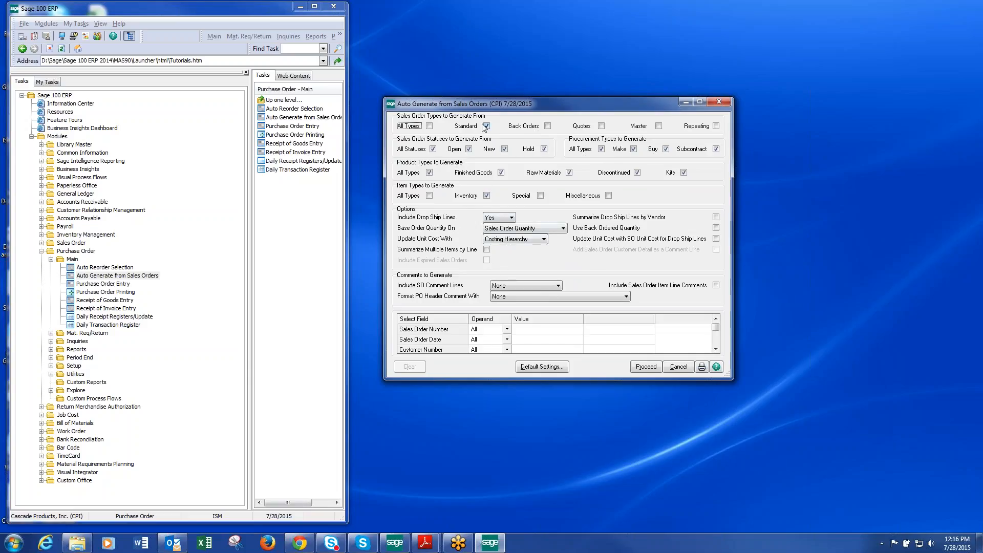
click(433, 149)
click(545, 149)
click(544, 149)
click(505, 149)
click(468, 149)
- Limit procurement to Buy and product types to Finished Goods and Raw Materials
click(602, 149)
click(430, 173)
click(500, 172)
click(568, 172)
click(563, 228)
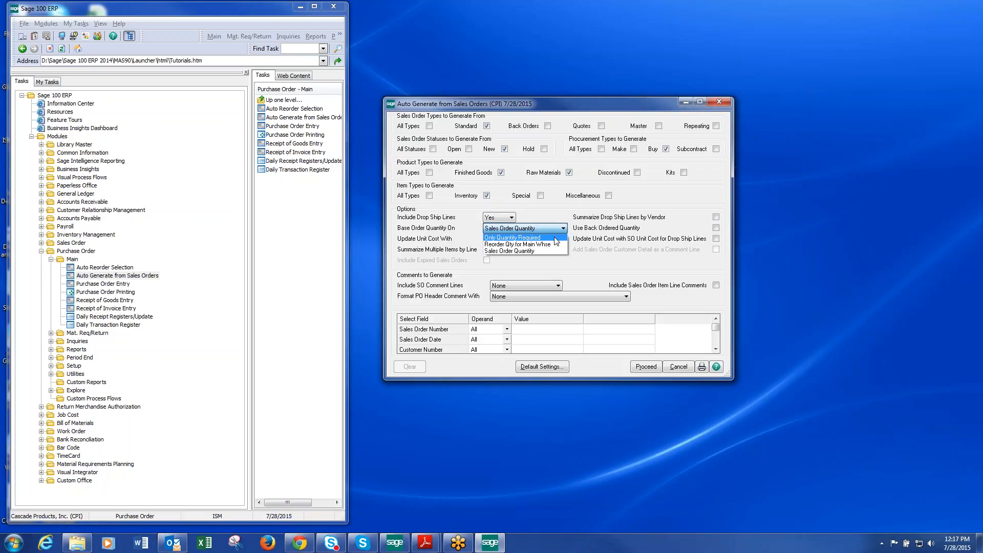
- Keep order quantity based on Sales Order Quantity and run the auto-generate
click(532, 251)
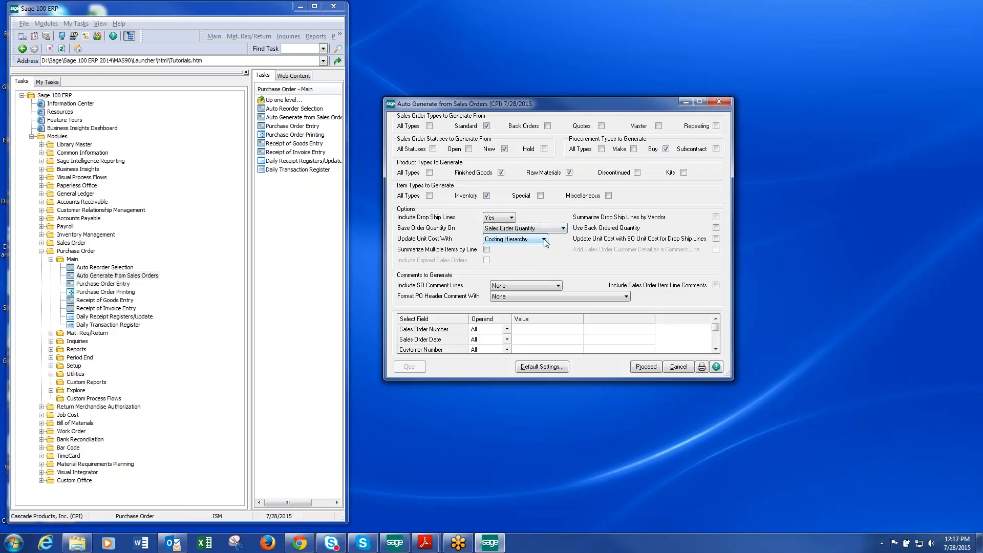
drag(598, 379, 598, 452)
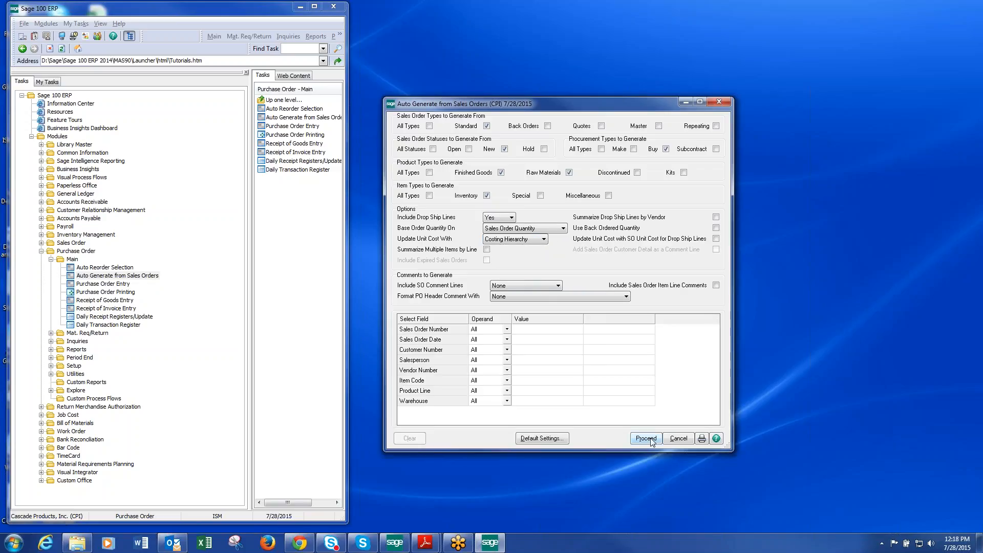
click(646, 439)
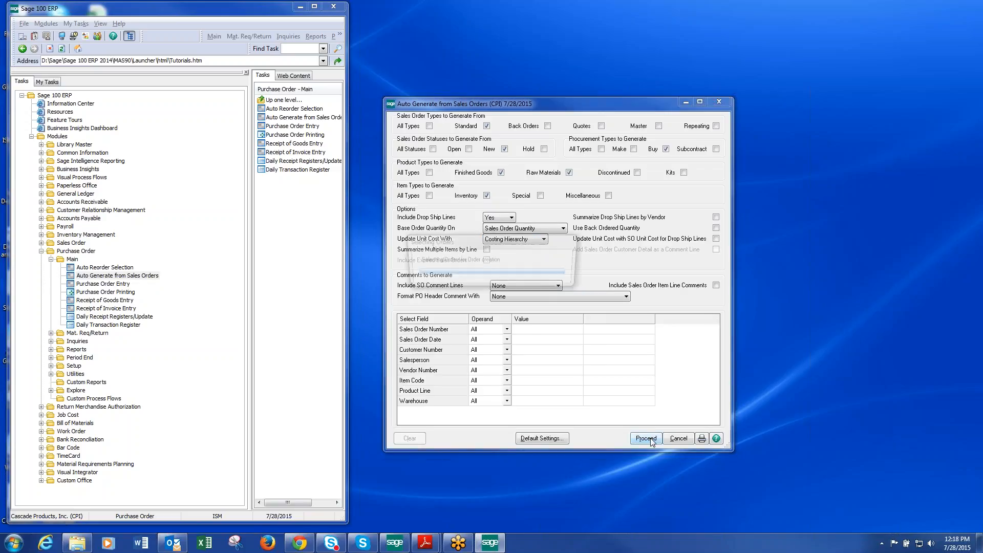
click(505, 287)
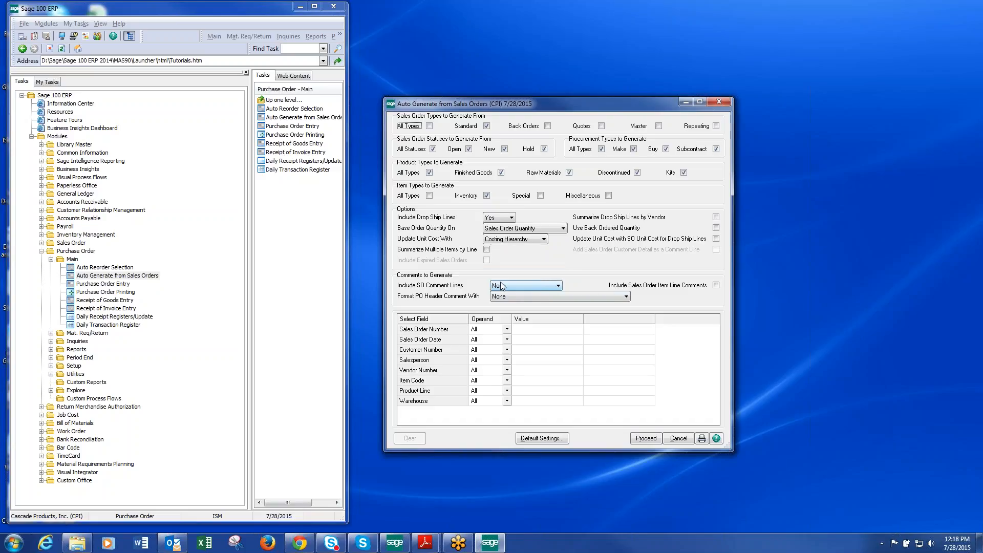
- Preview the auto-generate listing, dismiss the no-data message, and close both windows
click(702, 438)
click(570, 296)
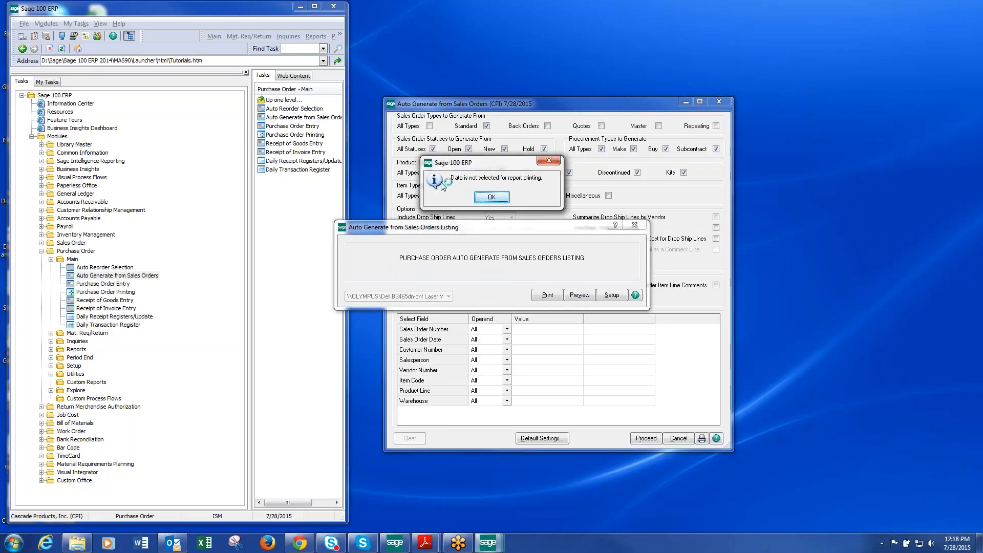
click(500, 197)
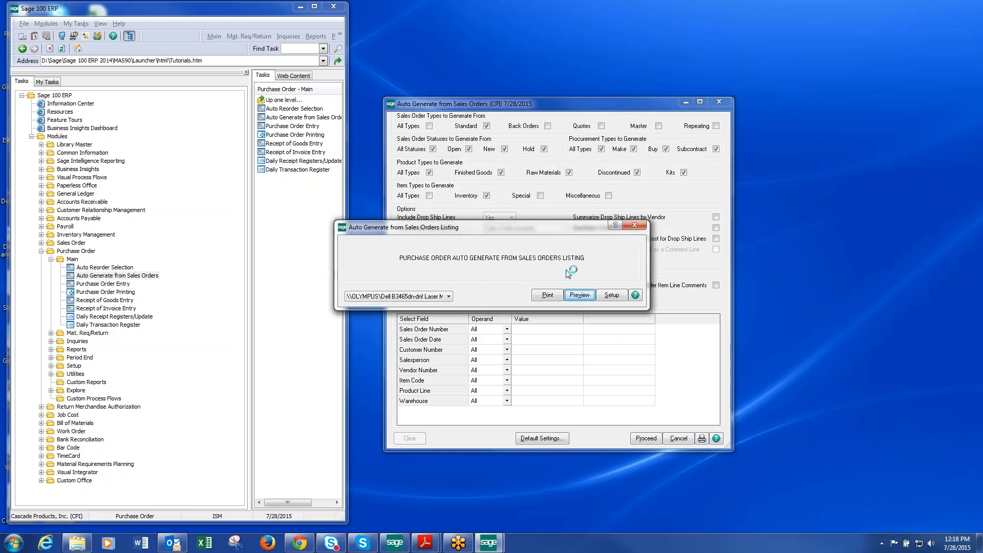
click(635, 225)
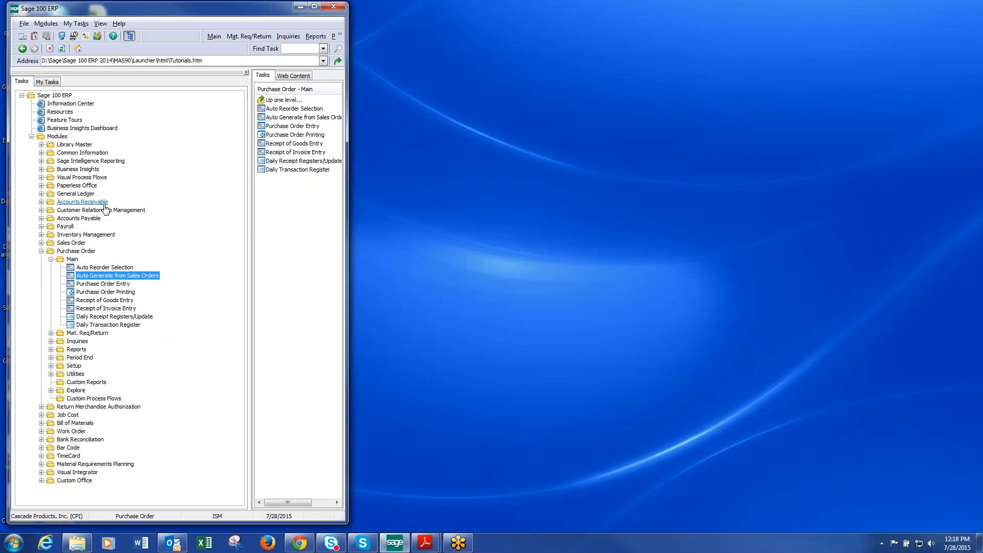
- Open Item Maintenance in Inventory Management and load the first item, 01FE1941
click(100, 235)
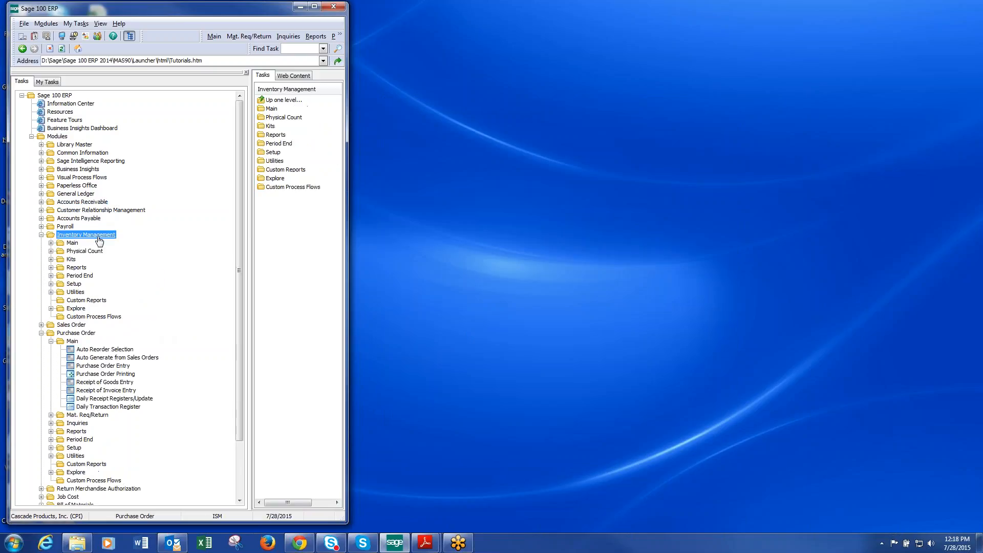
click(118, 252)
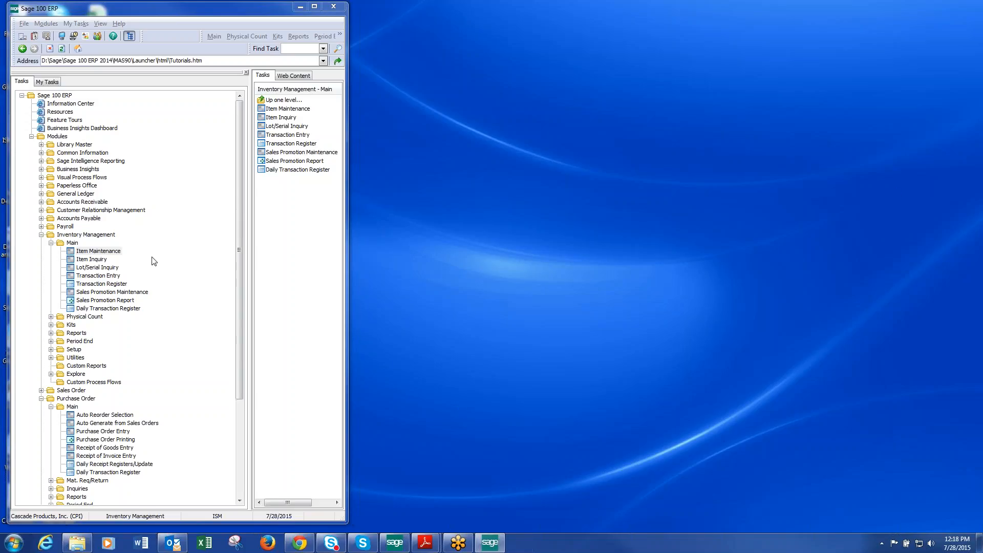
drag(199, 228, 513, 124)
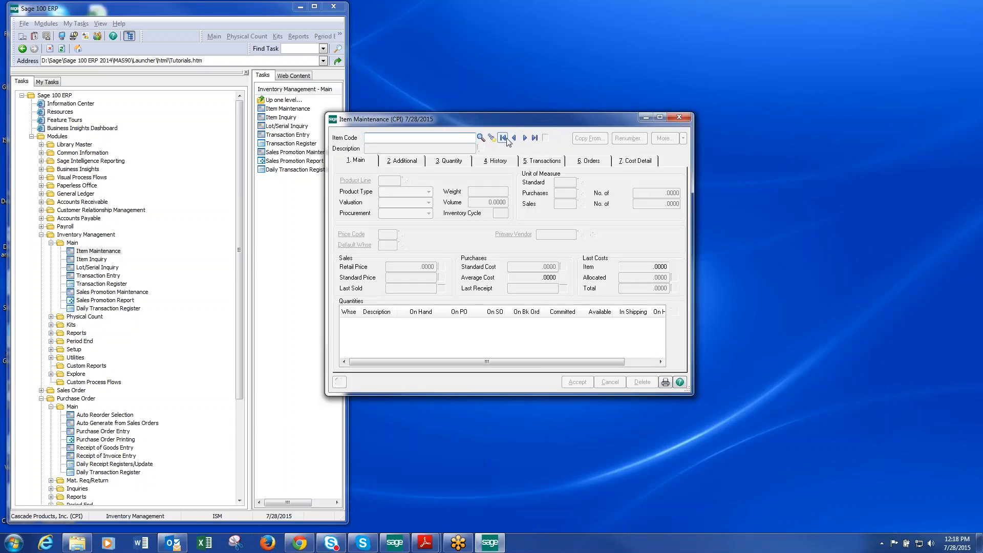
click(525, 138)
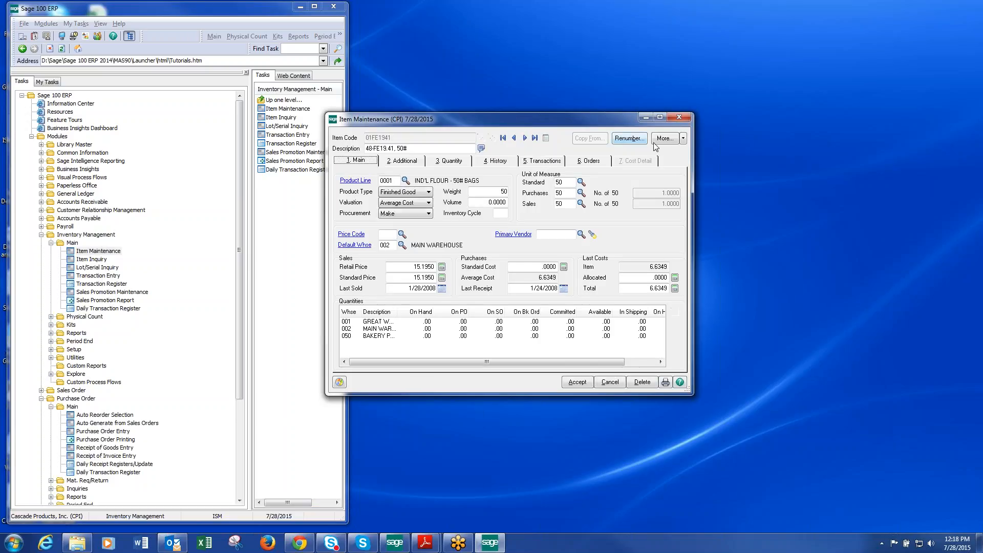
- Review 01FE1941's reorder settings, close Item Maintenance unchanged, and collapse Inventory Management
click(683, 139)
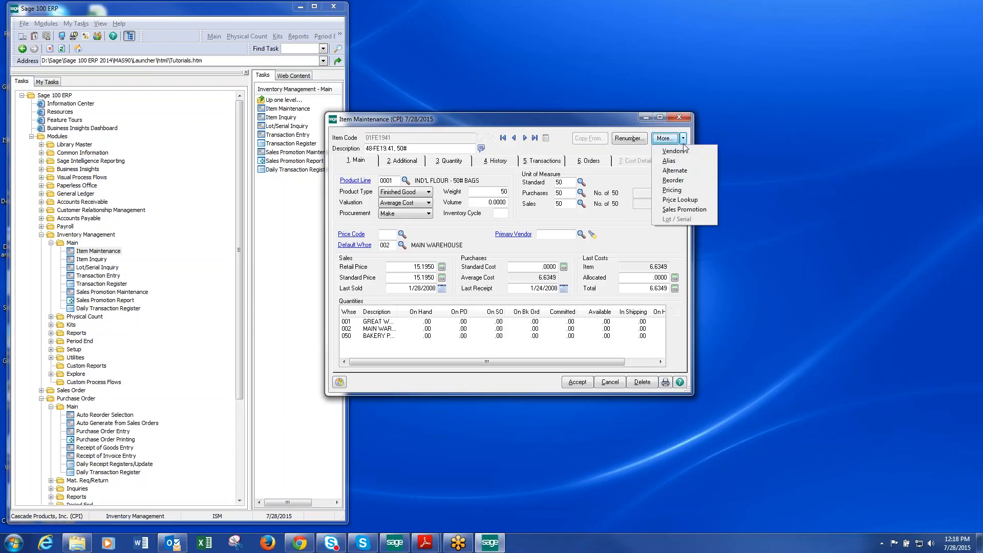
click(673, 180)
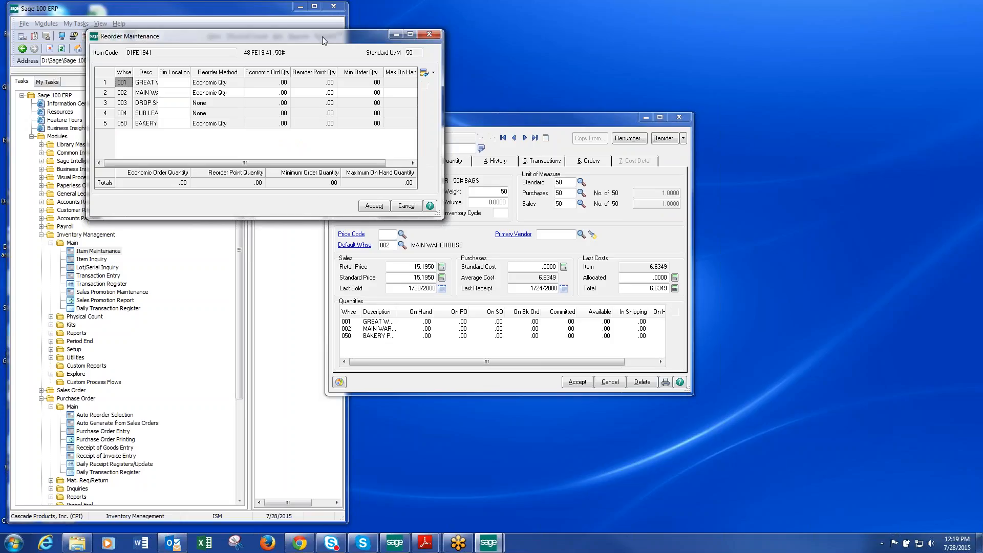
drag(321, 36, 563, 60)
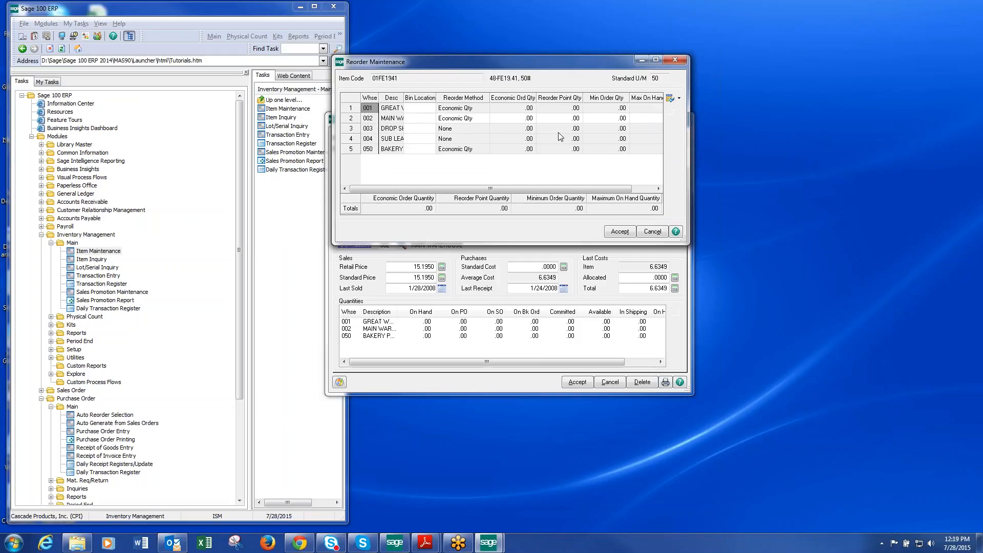
click(651, 233)
click(609, 382)
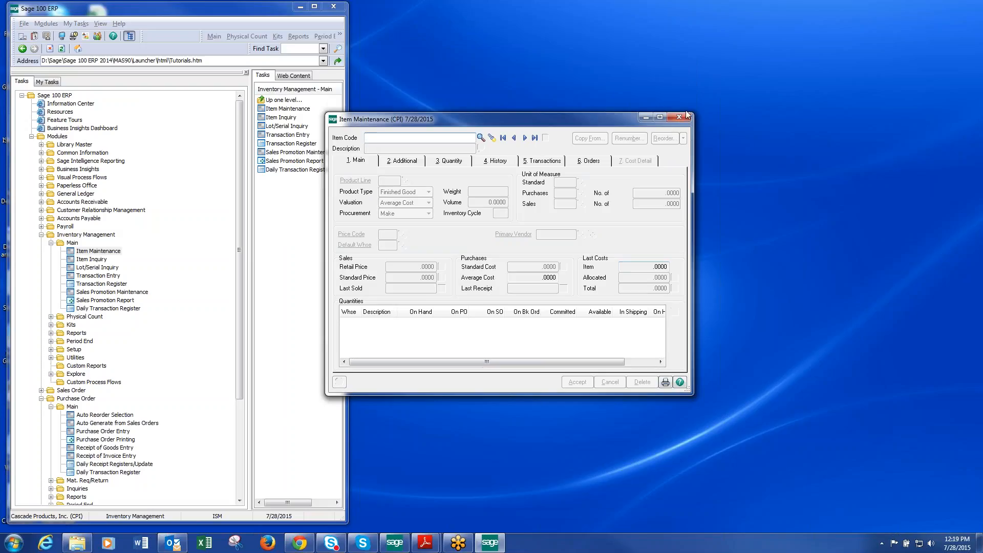
click(680, 117)
click(41, 235)
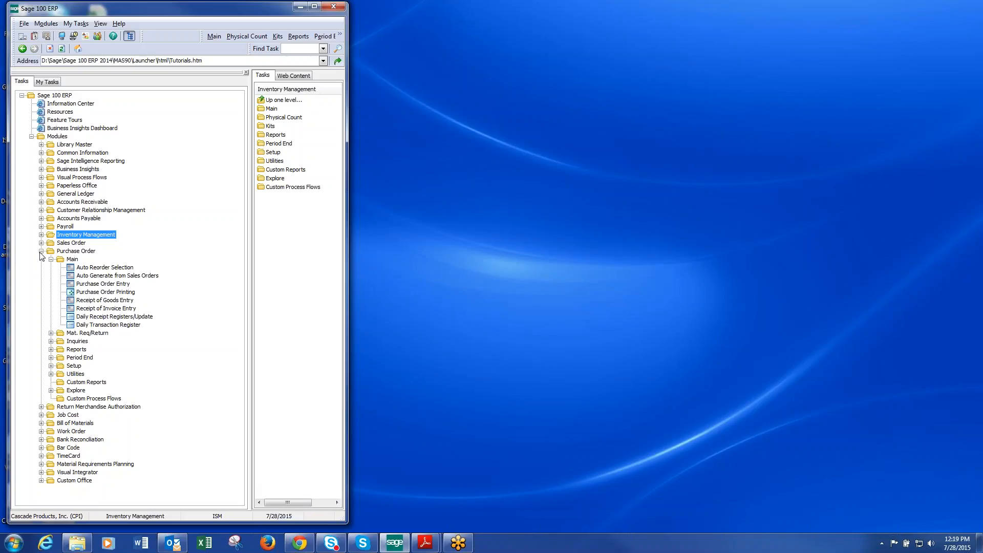
- Collapse Purchase Order in the task tree and expand Paperless Office's Main and Setup folders
click(41, 251)
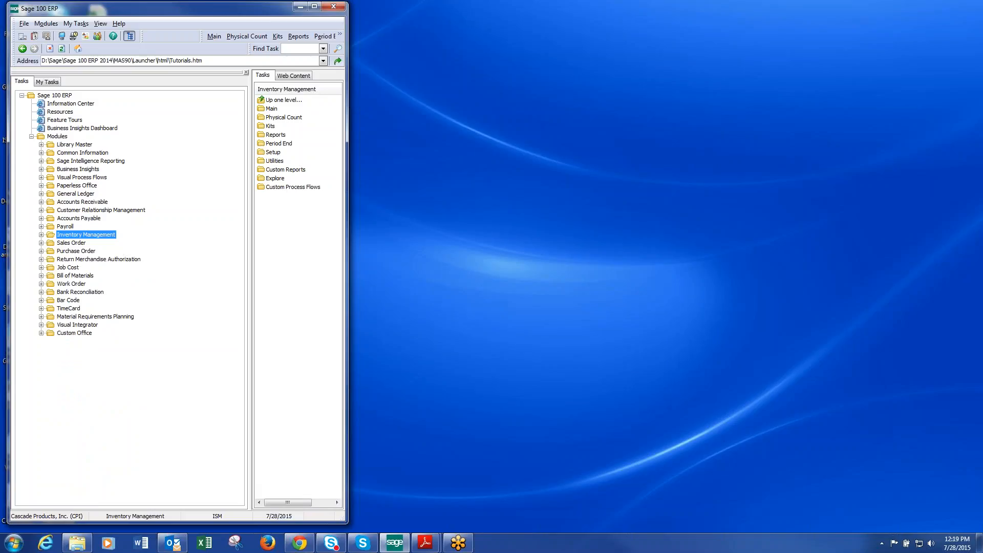
click(41, 186)
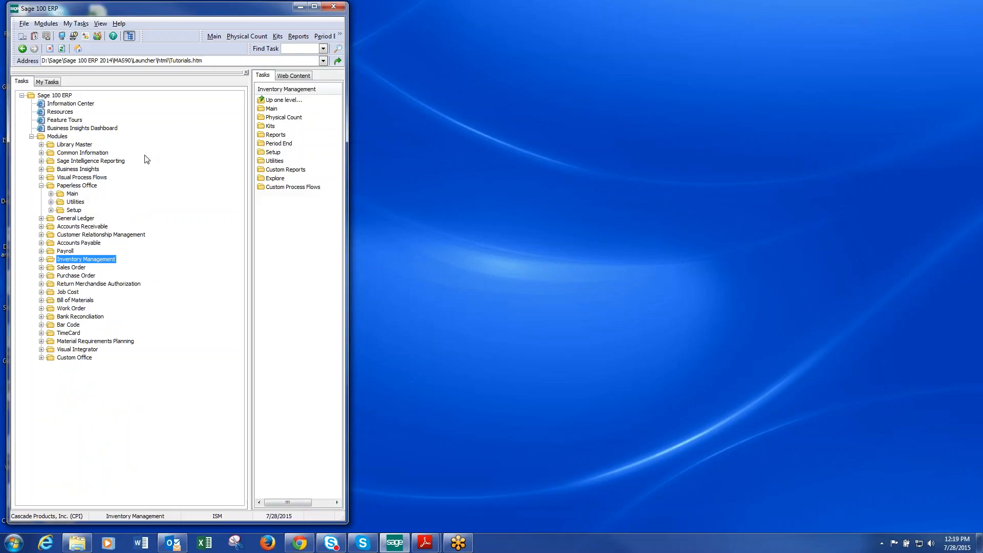
click(50, 193)
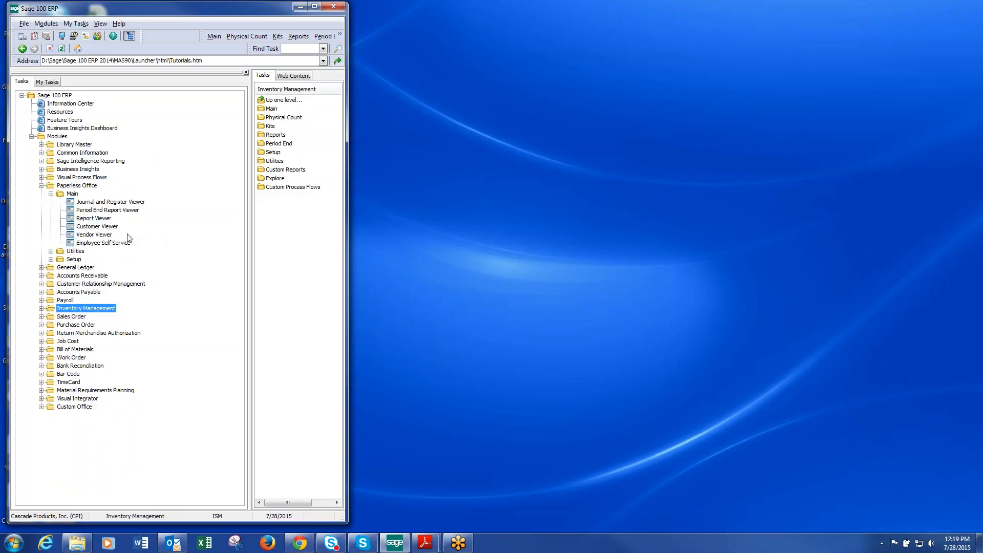
click(50, 259)
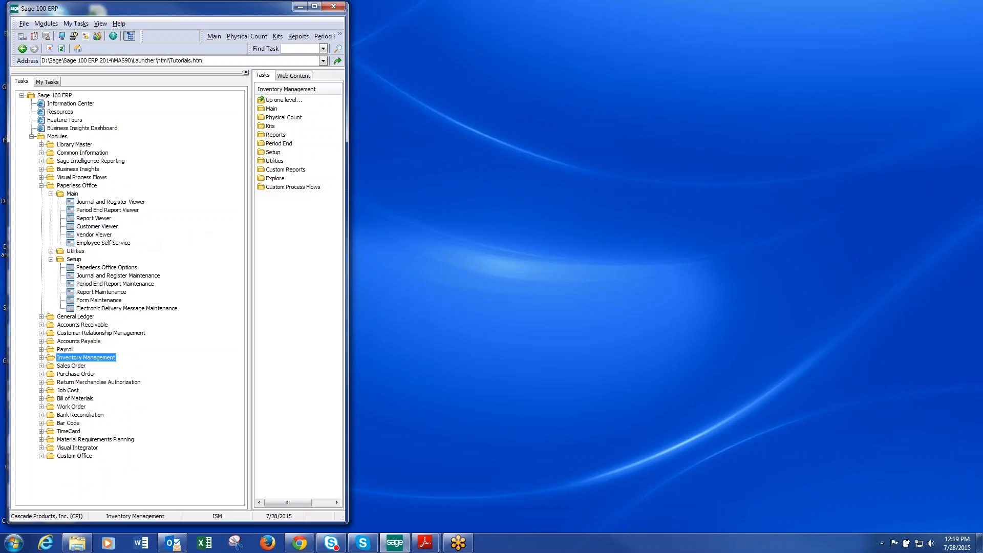
- Check that Paperless Office Options has Forms and Journals and Registers enabled, then accept
click(126, 269)
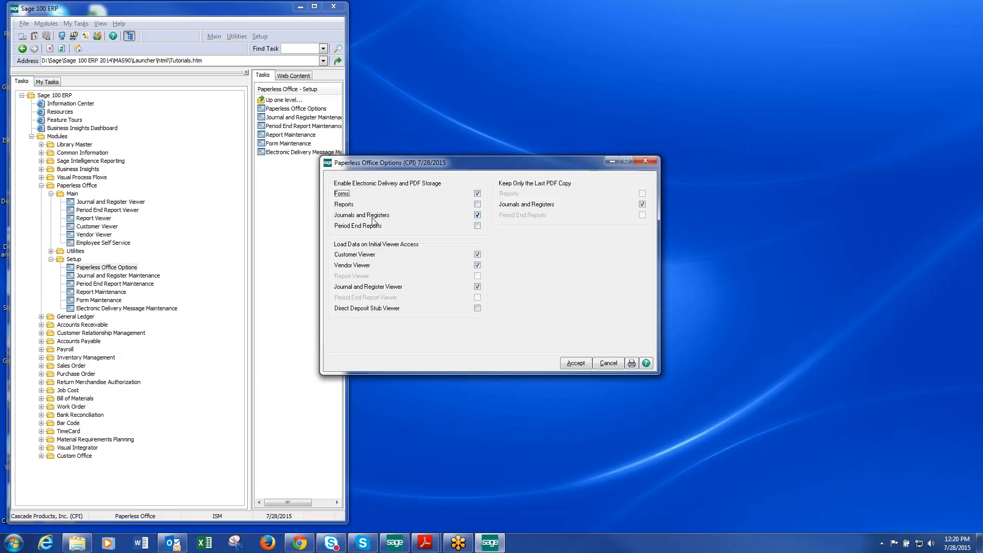
click(578, 366)
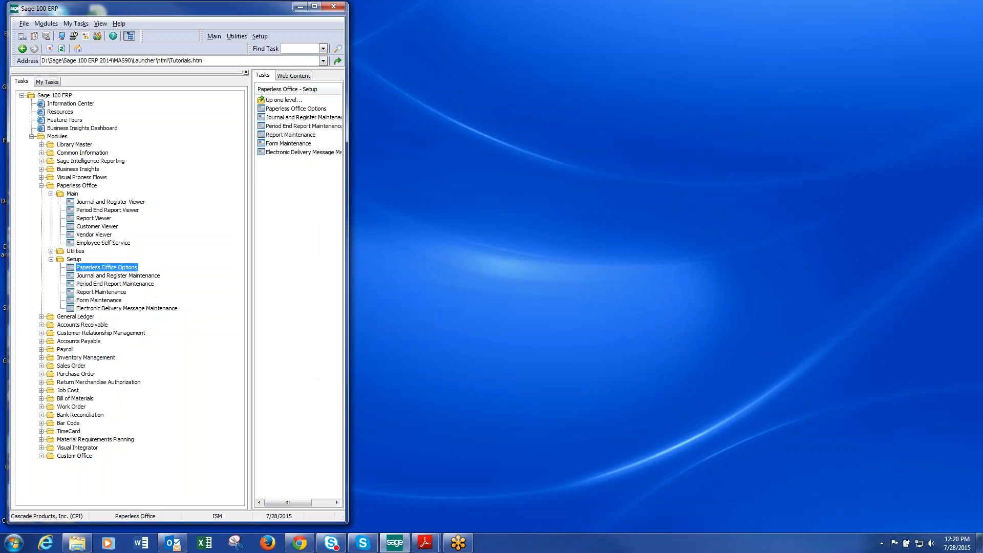
- Look up the CPI P/O Order form in Form Maintenance, close it unchanged, and open Electronic Delivery Message Maintenance
click(114, 301)
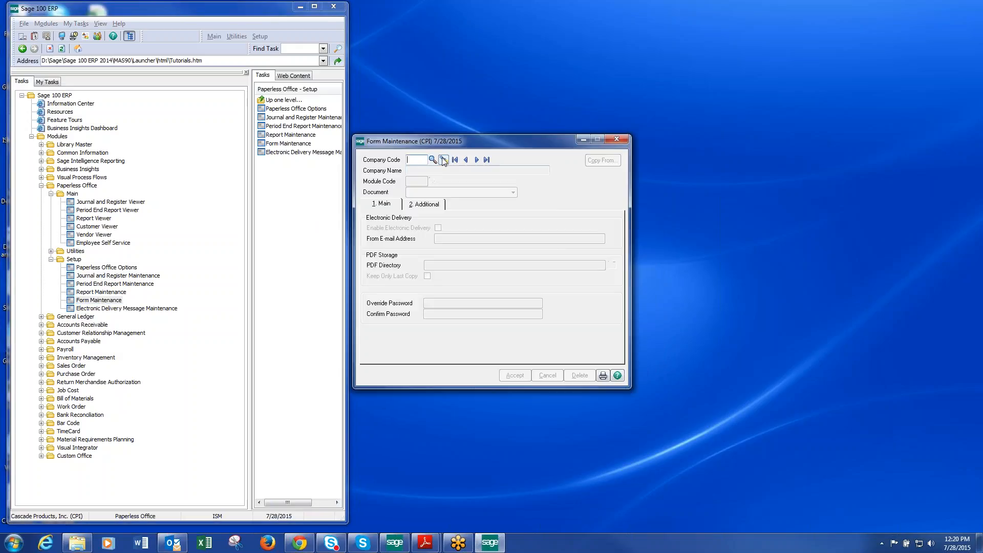
click(443, 160)
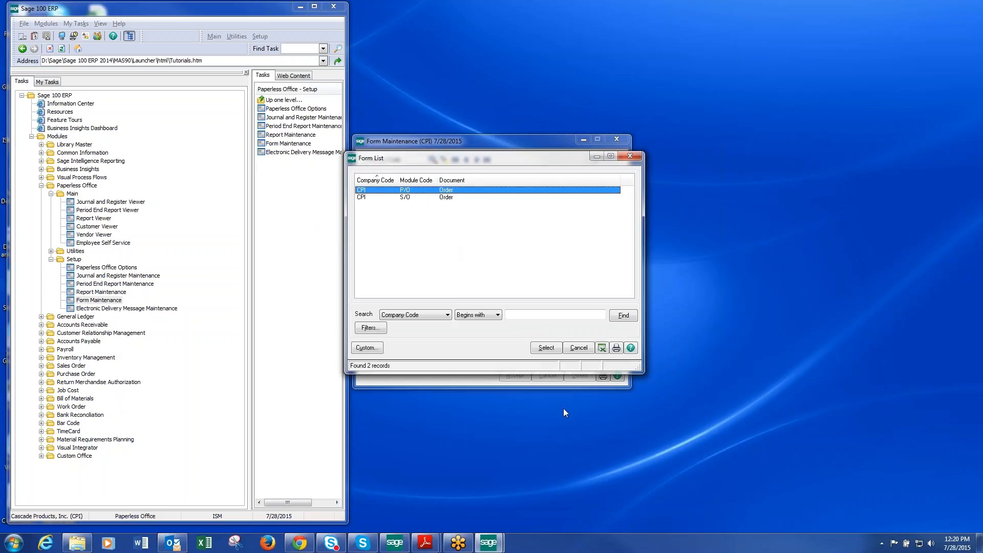
click(547, 349)
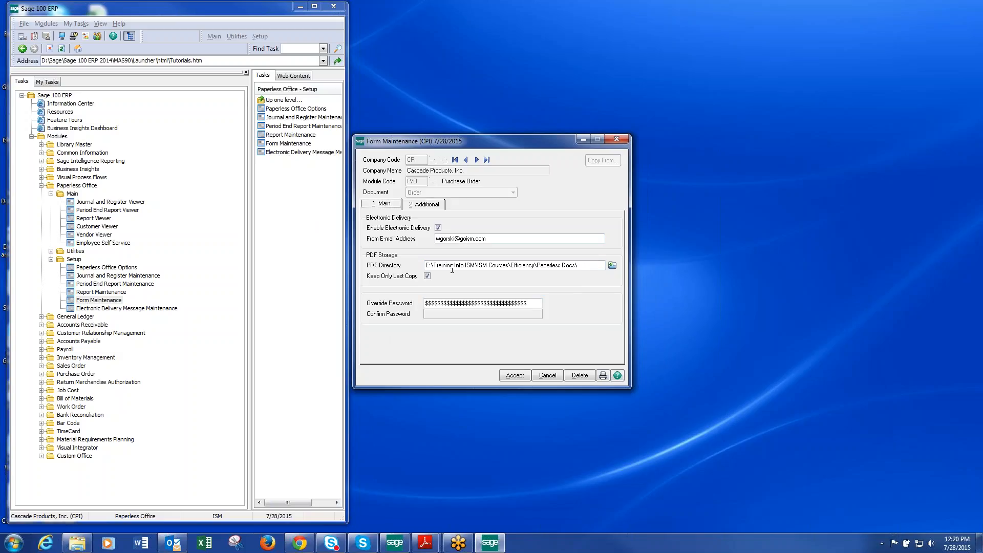
click(544, 375)
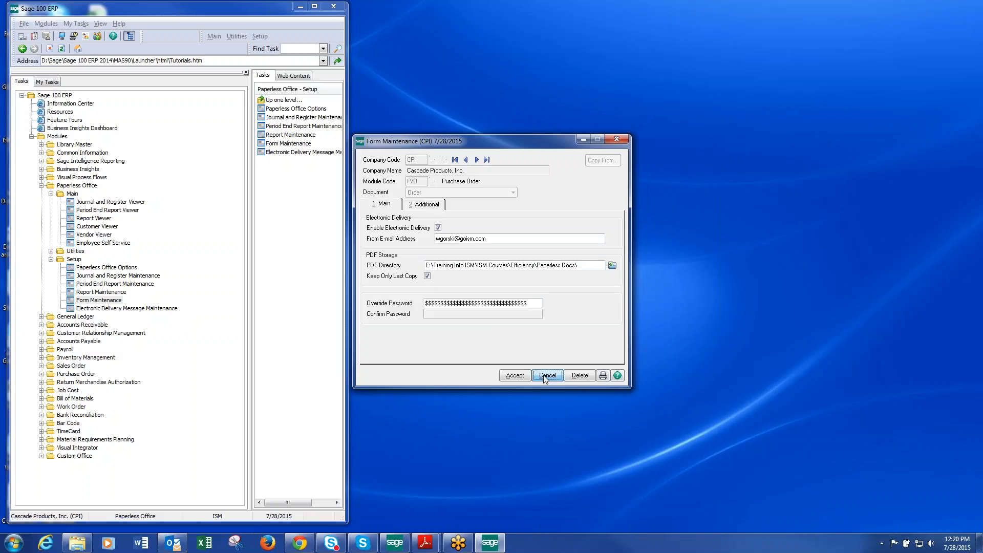
click(619, 140)
double_click(155, 308)
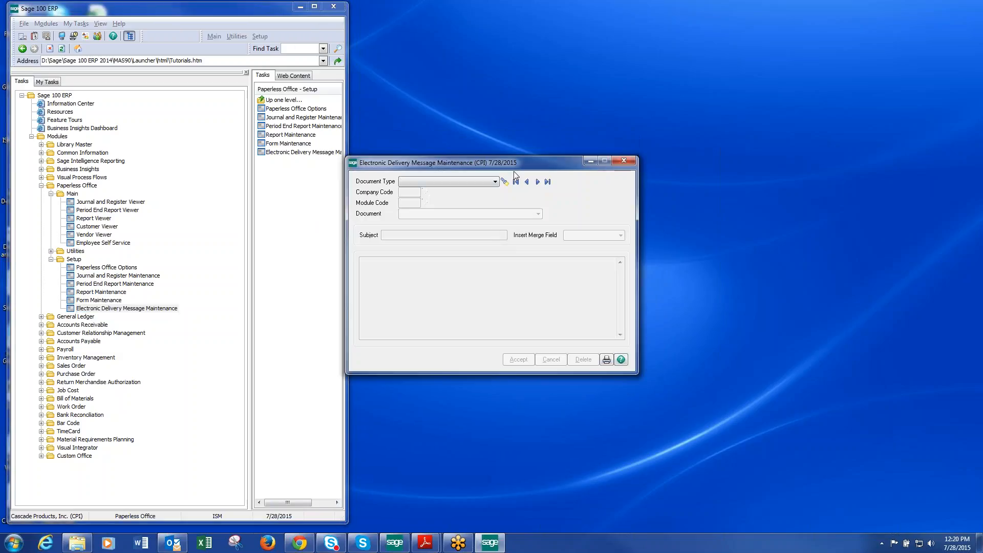
- Choose a document type and enter company code CPI in the delivery message
click(496, 181)
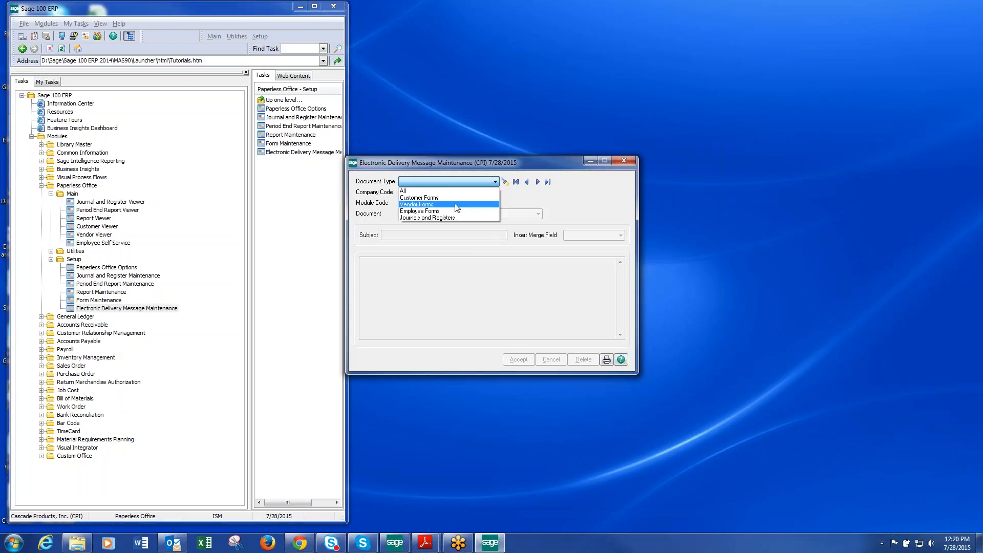
click(455, 205)
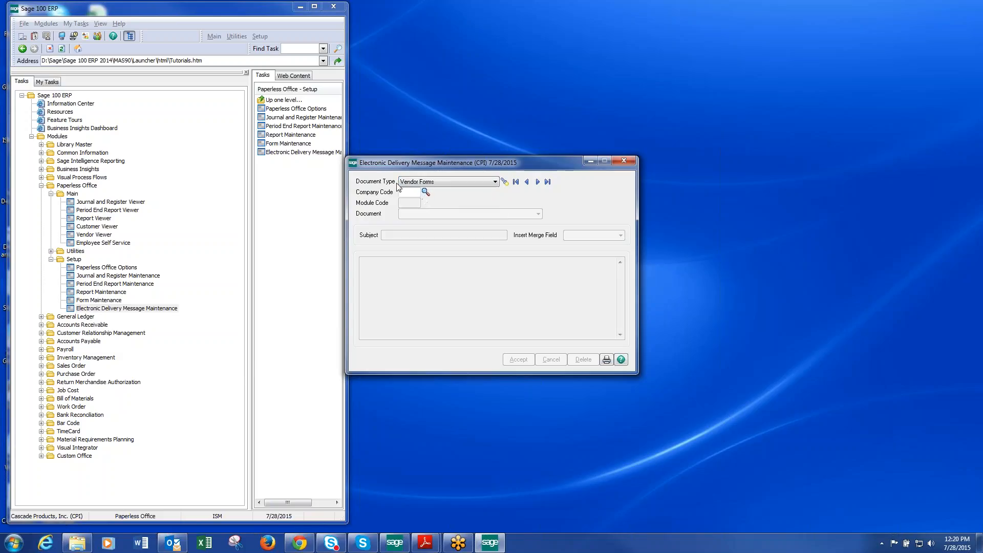
key(Up)
click(409, 192)
text(CPI)
key(Tab)
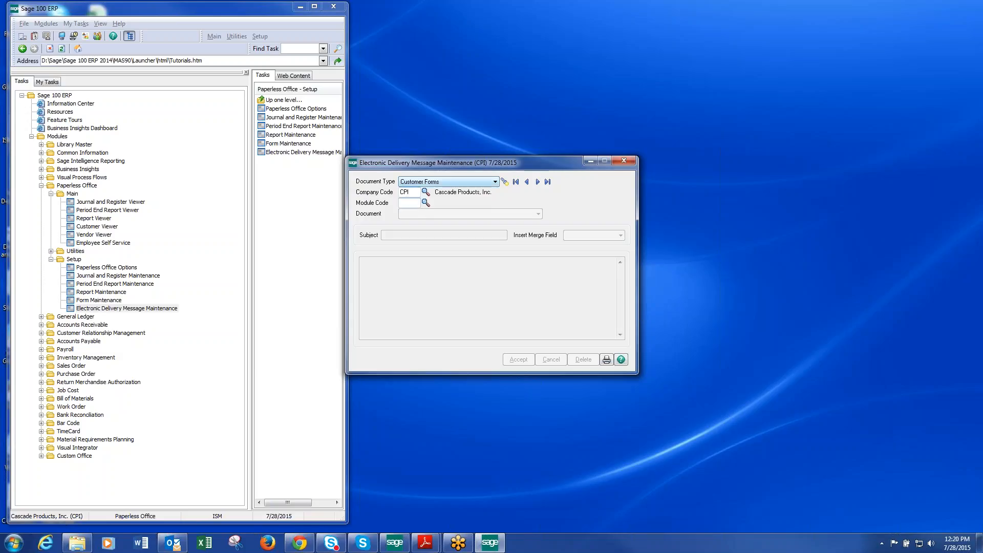
- Set the document type to Vendor Forms and the module to P/O Purchase Order
click(425, 203)
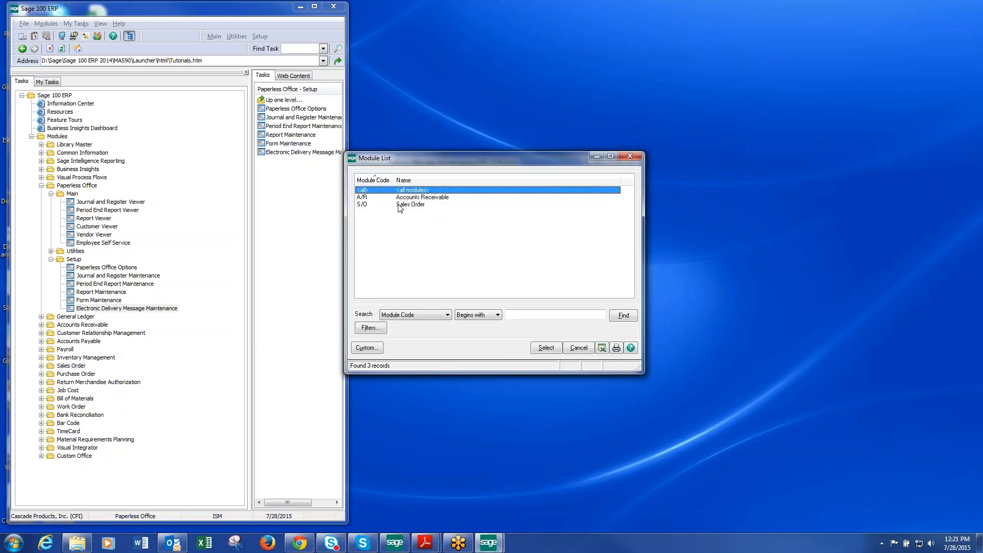
double_click(403, 206)
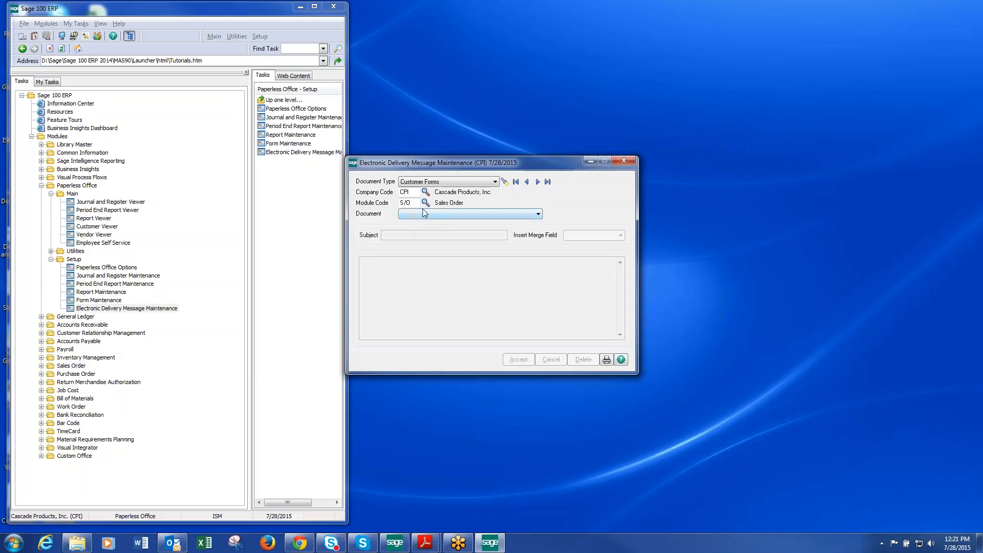
click(494, 182)
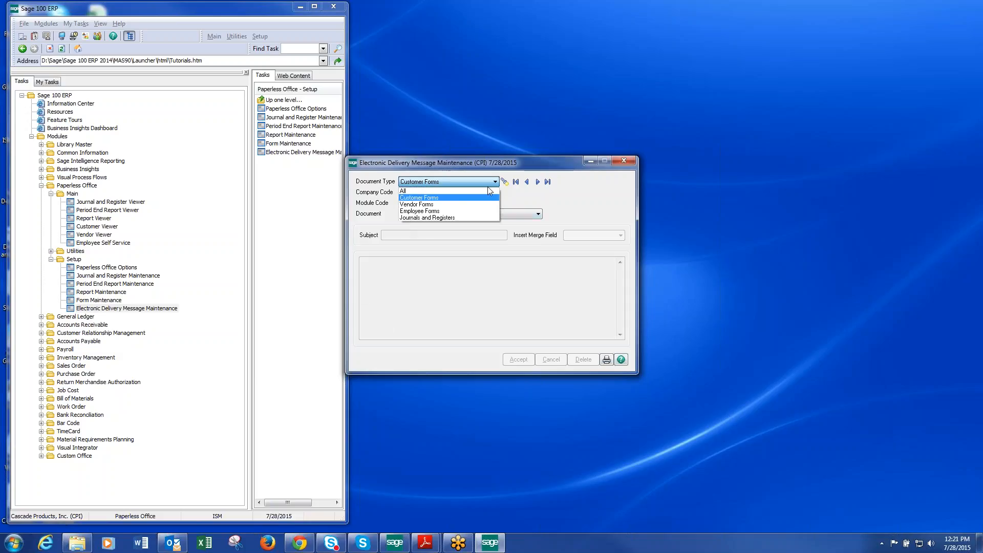
click(452, 205)
click(425, 201)
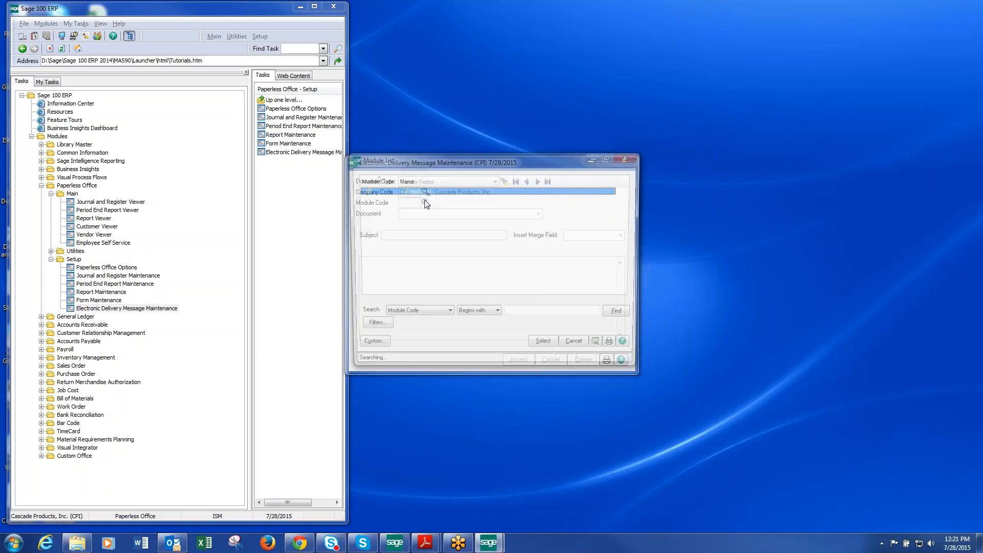
double_click(416, 204)
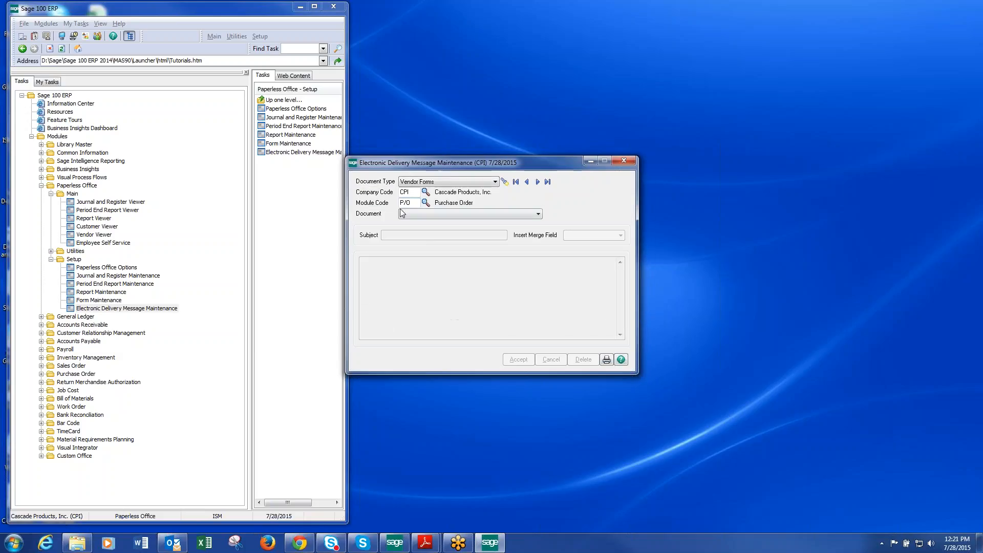
click(537, 215)
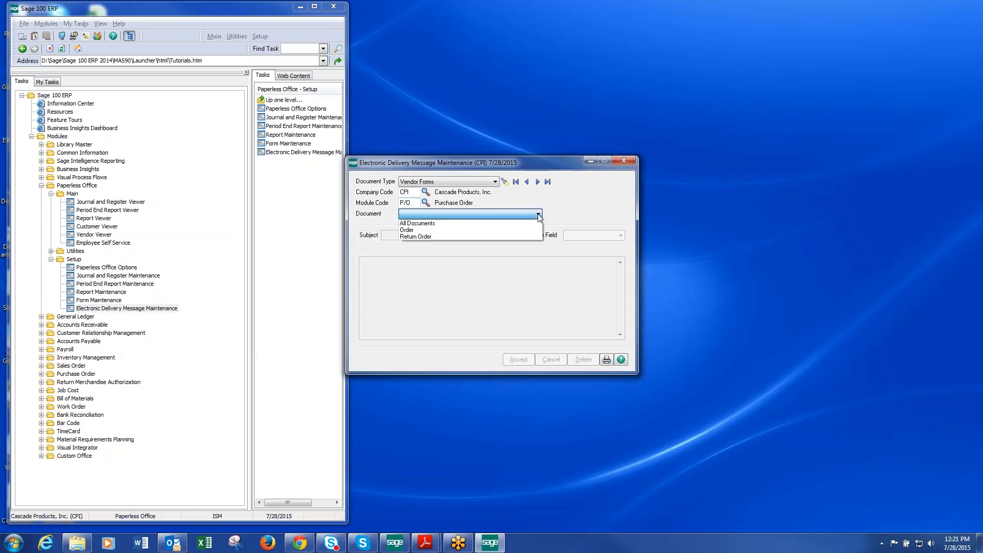
- Select the Order document, review its message template and merge fields, then cancel and close
click(484, 231)
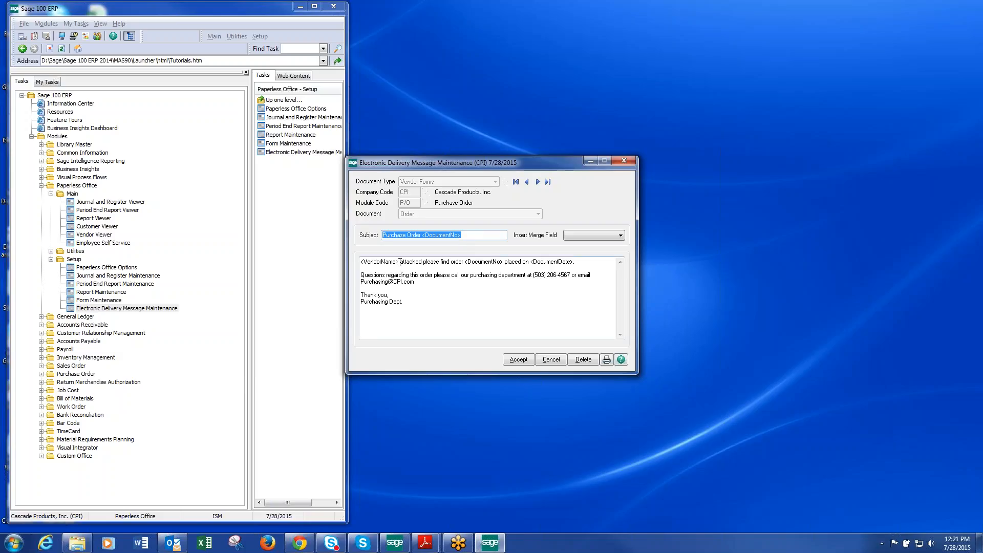
click(620, 235)
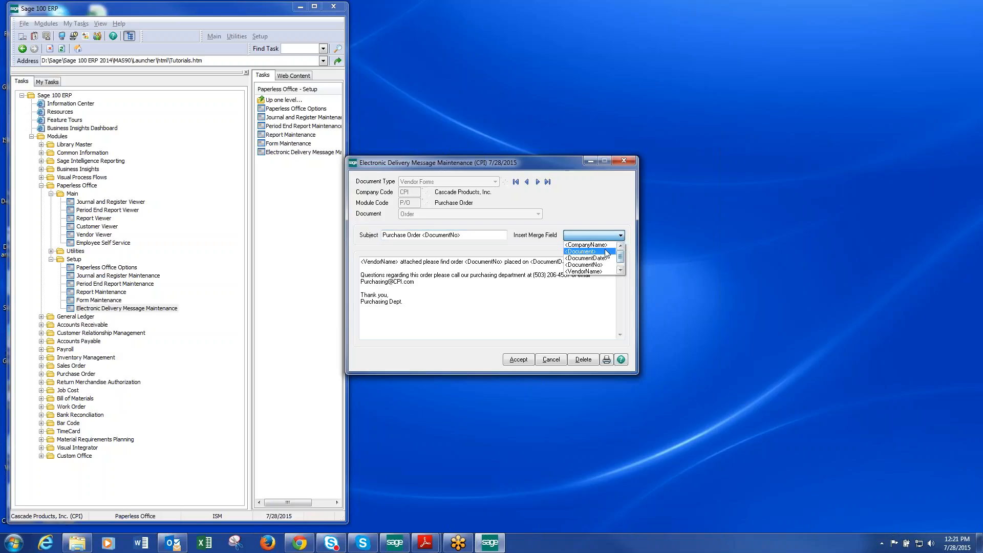
click(441, 294)
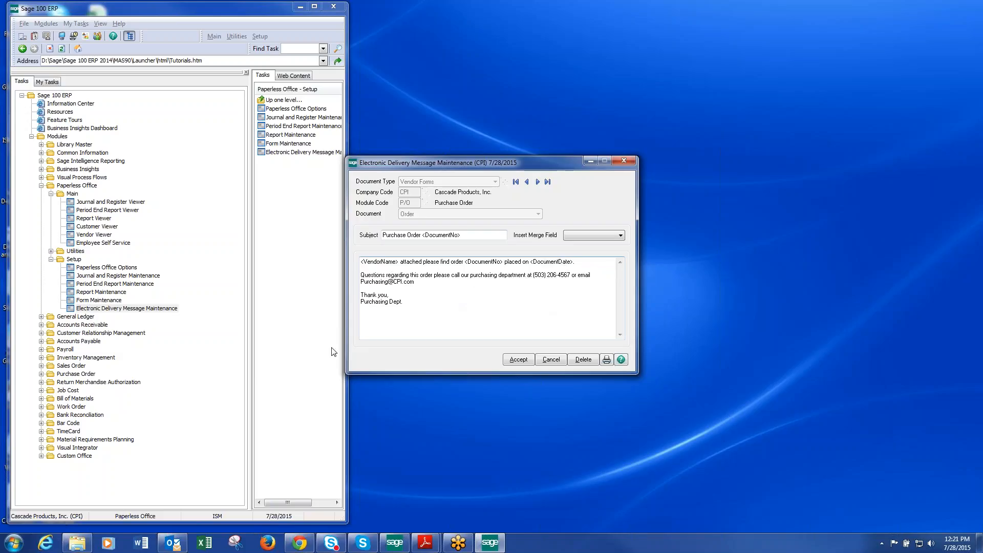
click(550, 359)
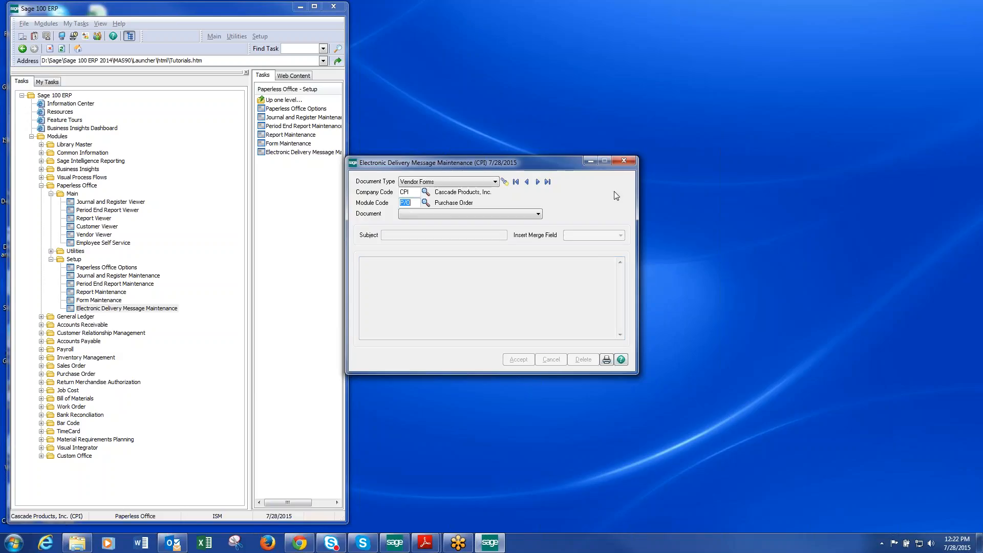
click(624, 161)
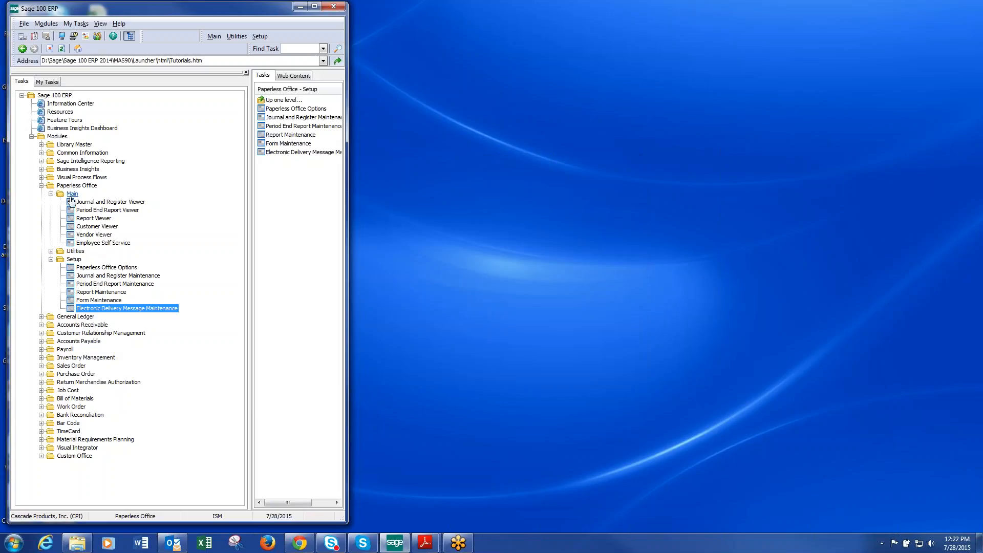
- Open Vendor Maintenance from Accounts Payable and step through the records to vendor ADE450
double_click(89, 341)
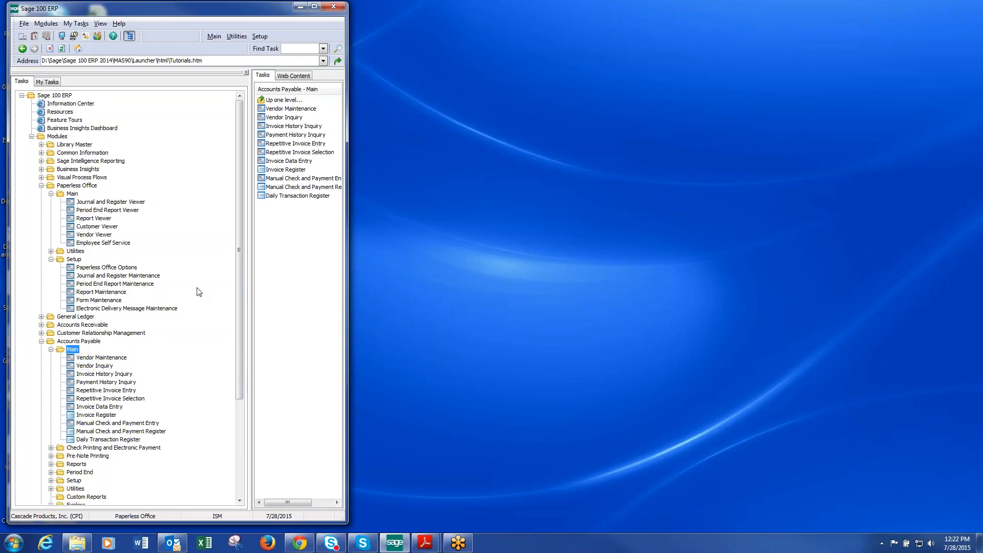
double_click(116, 358)
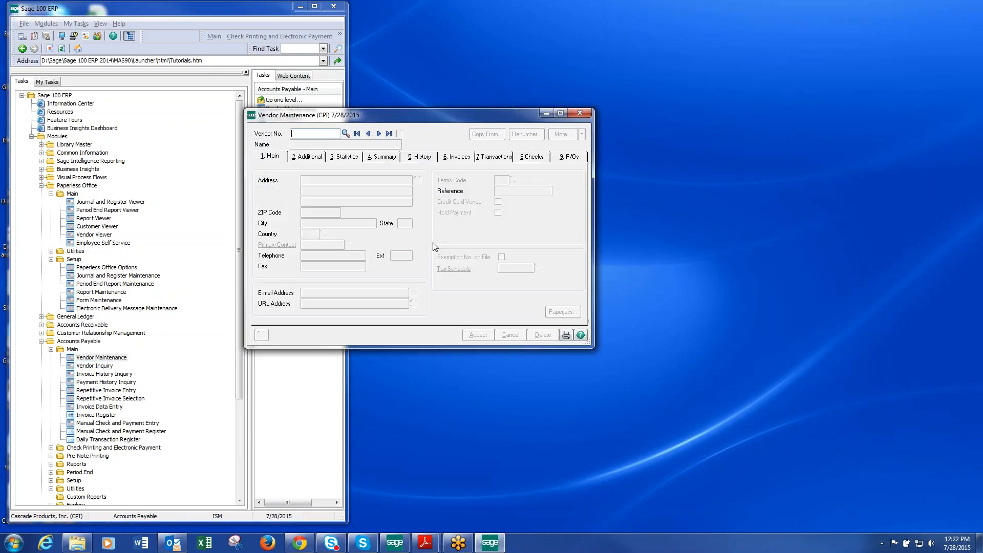
drag(503, 114, 672, 116)
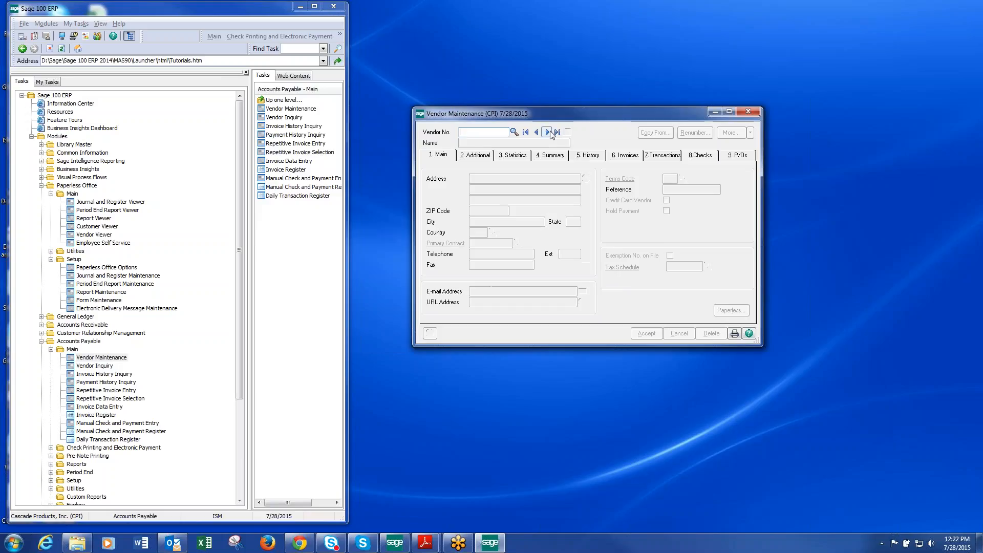
click(546, 133)
click(547, 133)
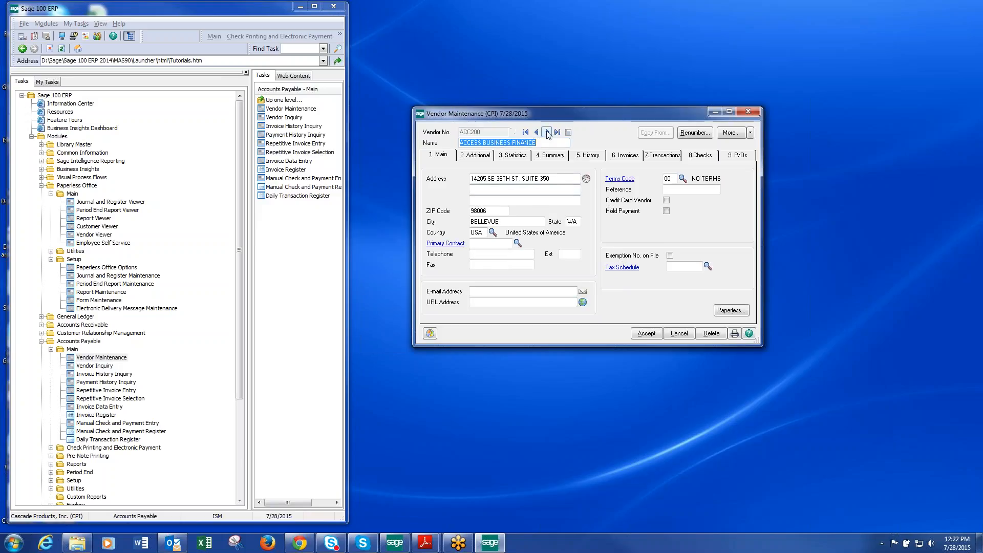
click(547, 132)
click(546, 132)
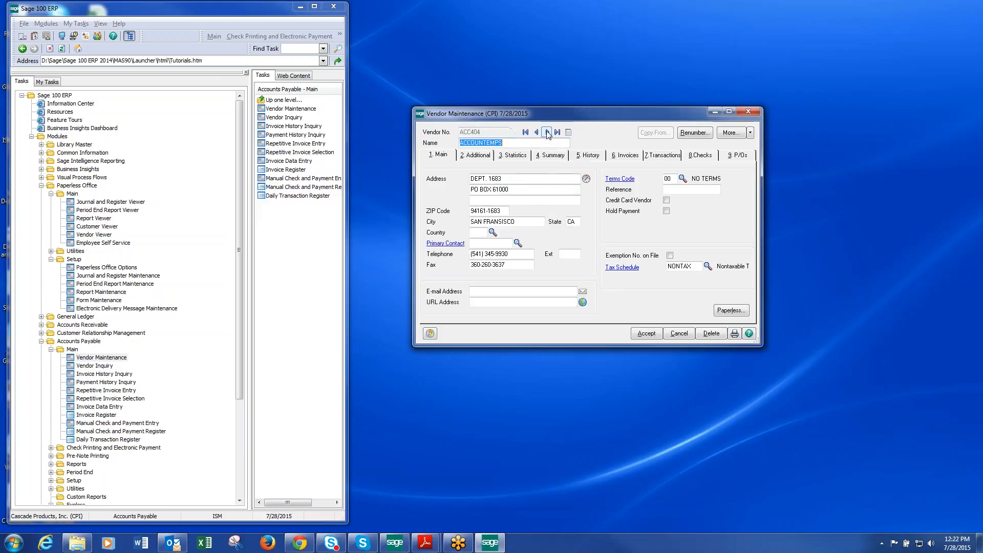
click(547, 132)
click(547, 132)
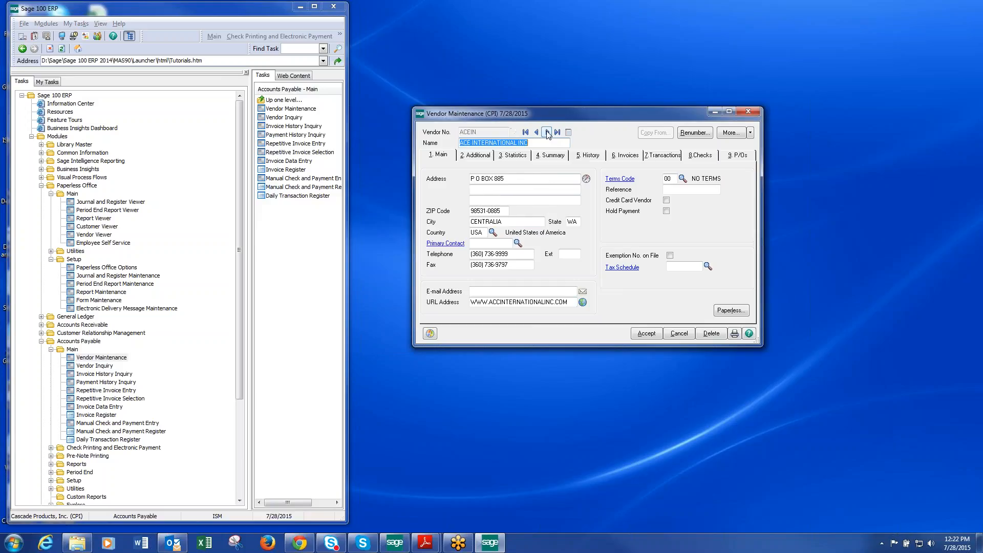
click(547, 132)
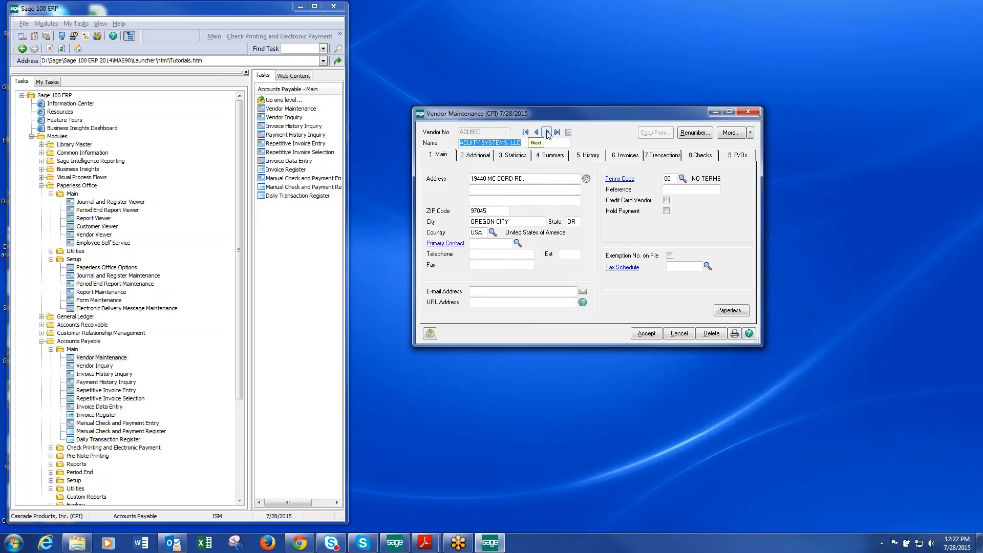
click(547, 132)
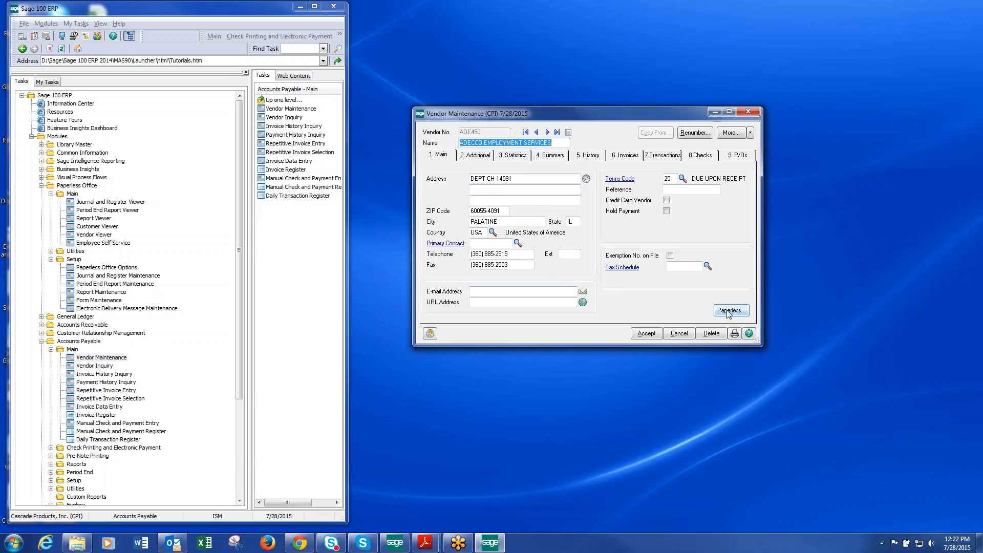
- Add contact code BUYER with the buyer's full name for ADE450, then close Contact Maintenance
click(750, 133)
click(743, 148)
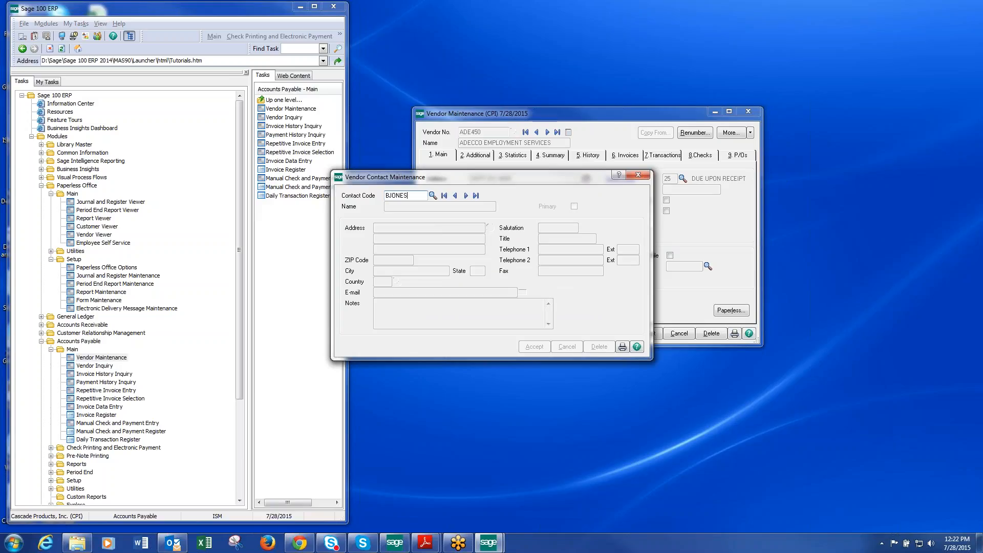
key(BackSpace)
key(BackSpace)
key(BackSpace)
key(BackSpace)
key(BackSpace)
key(BackSpace)
key(Tab)
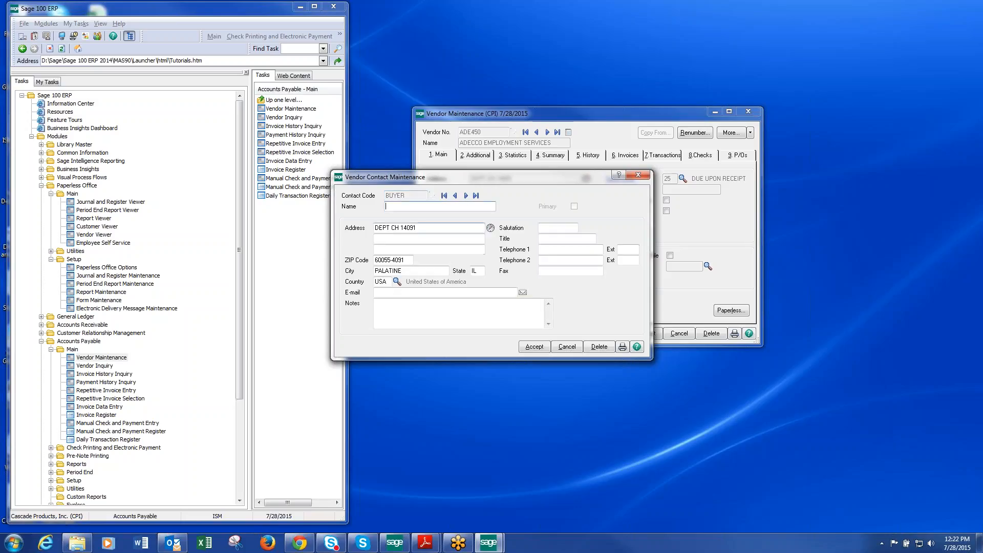
text(Bob JOne)
key(BackSpace)
key(Tab)
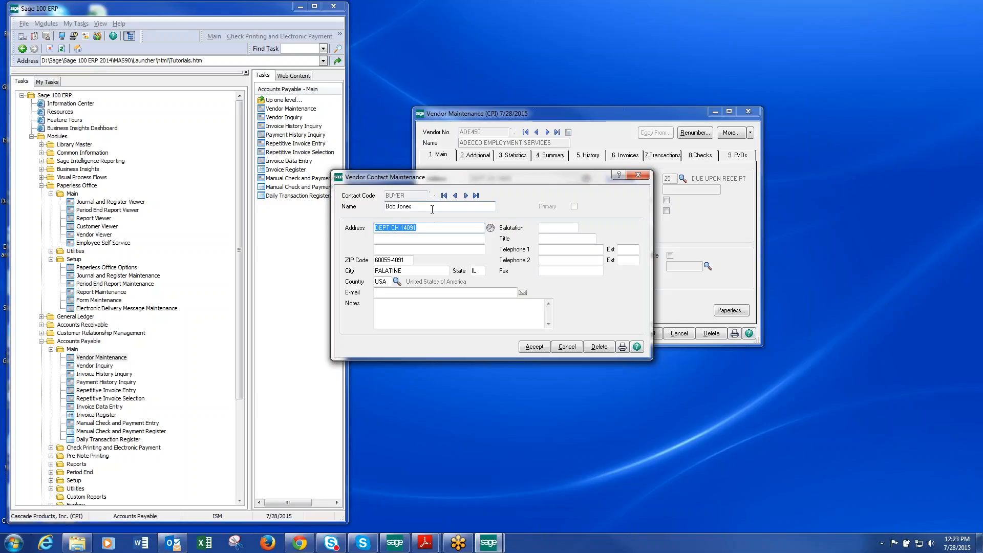
drag(420, 208, 373, 209)
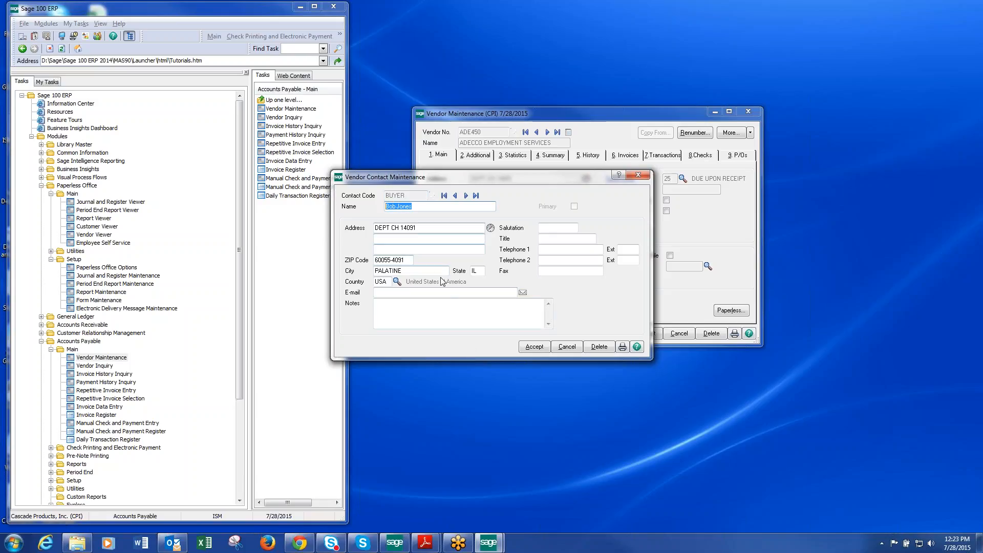
click(573, 350)
click(638, 175)
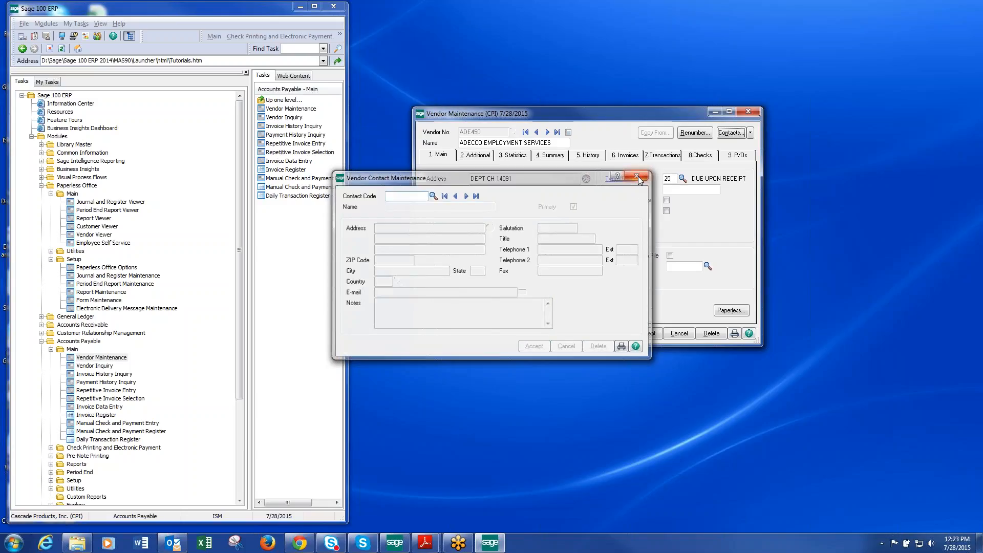
- Turn on e-mail delivery of ADE450's P/O Order documents to the BUYER contact and accept
click(733, 312)
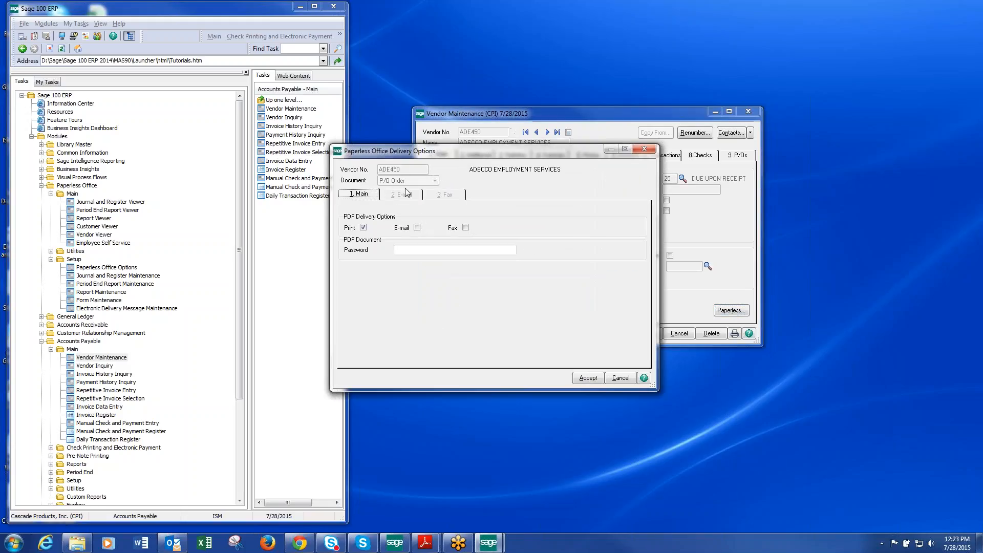
click(418, 229)
click(405, 194)
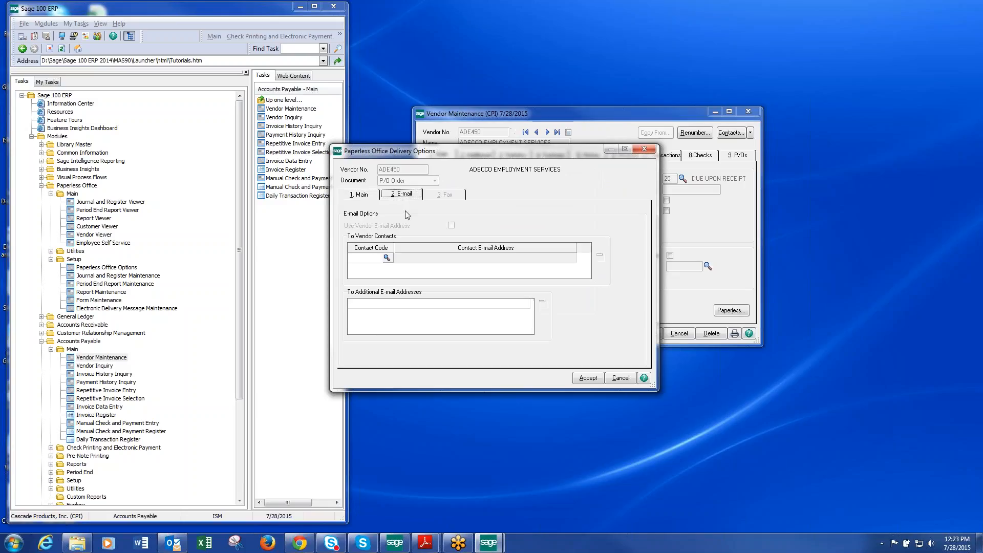
click(385, 258)
click(387, 258)
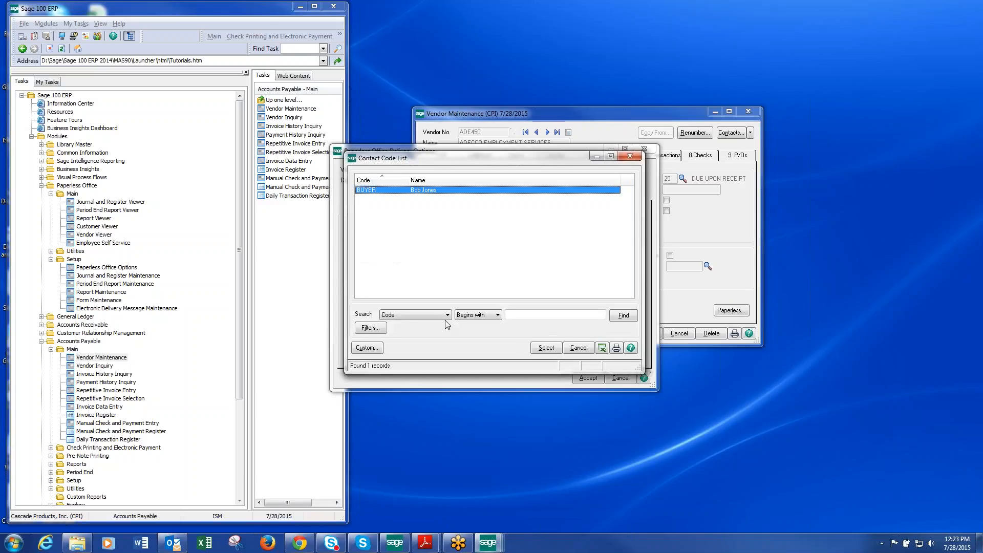
click(556, 353)
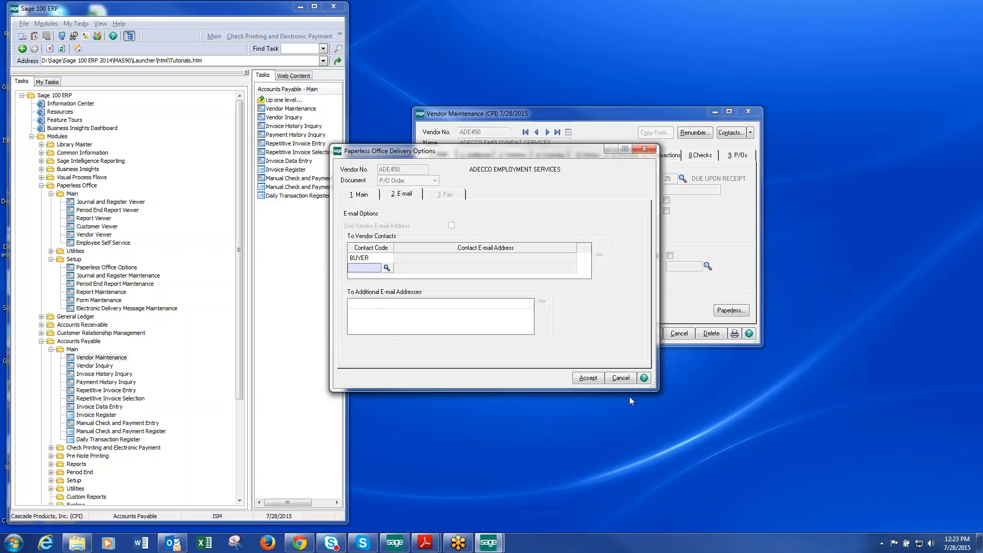
click(587, 378)
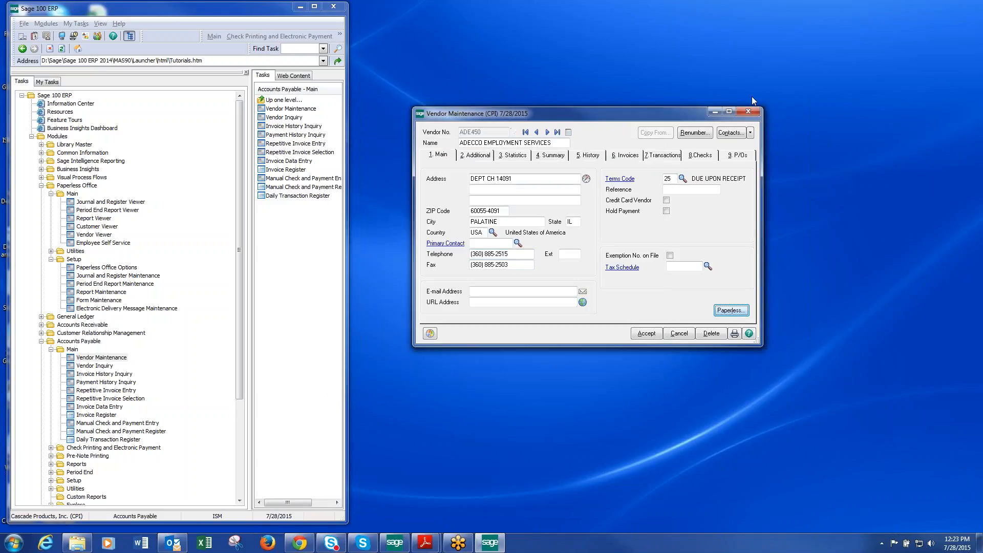
- Close Vendor Maintenance and load the S/O Order form record in Paperless Office Form Maintenance
click(748, 113)
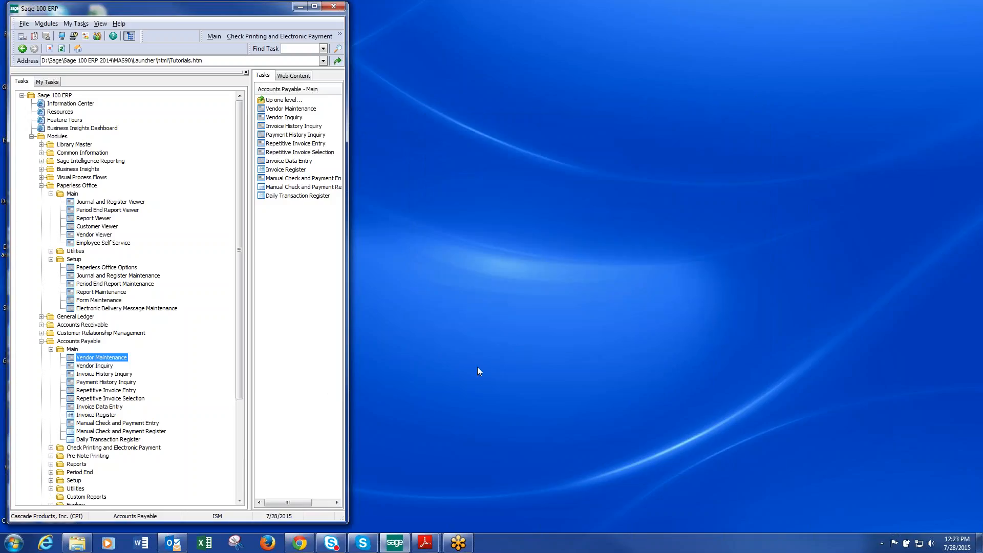
click(41, 341)
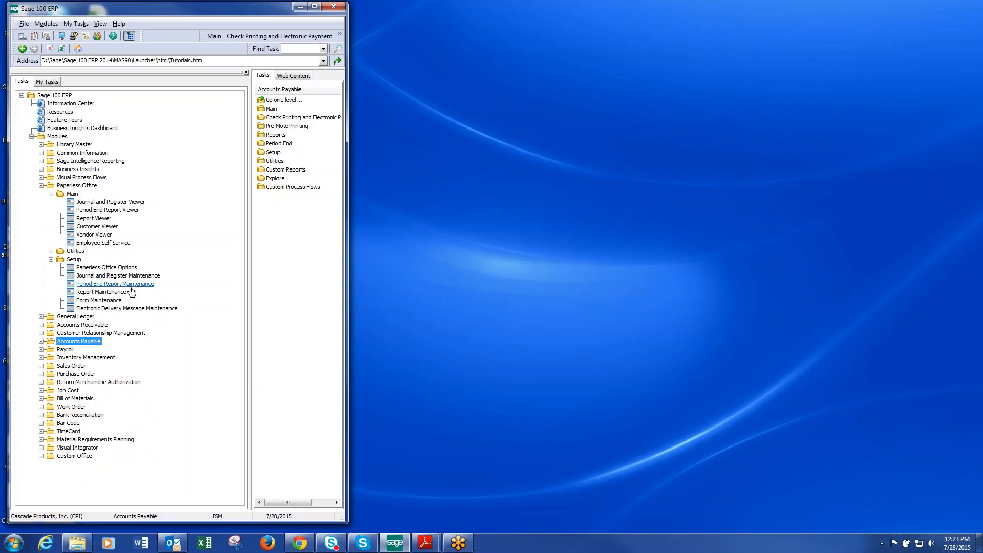
double_click(117, 301)
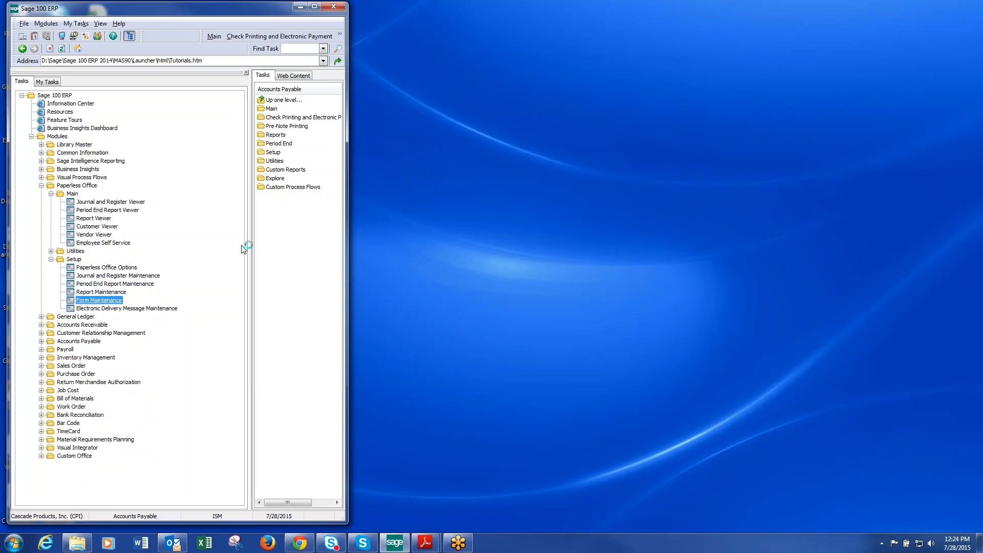
click(444, 162)
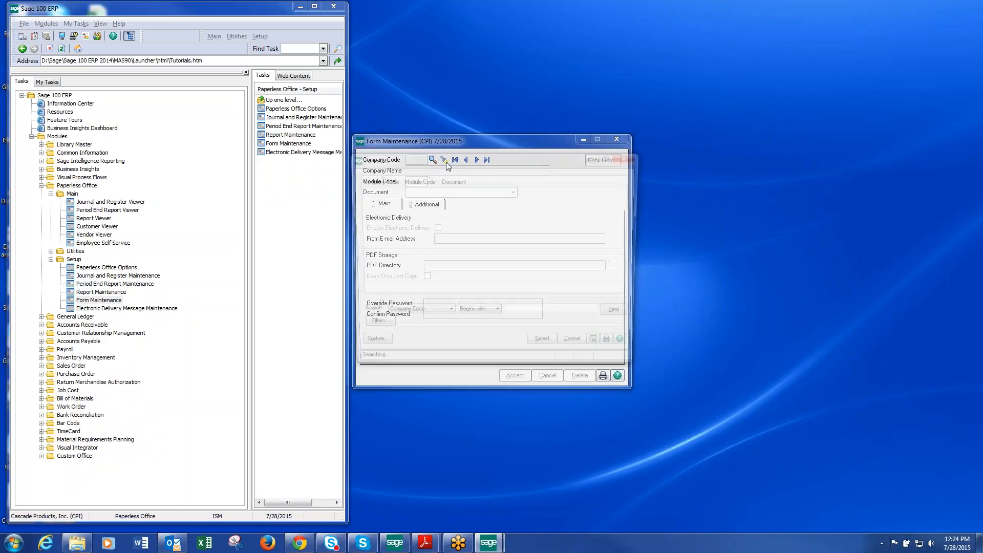
double_click(407, 198)
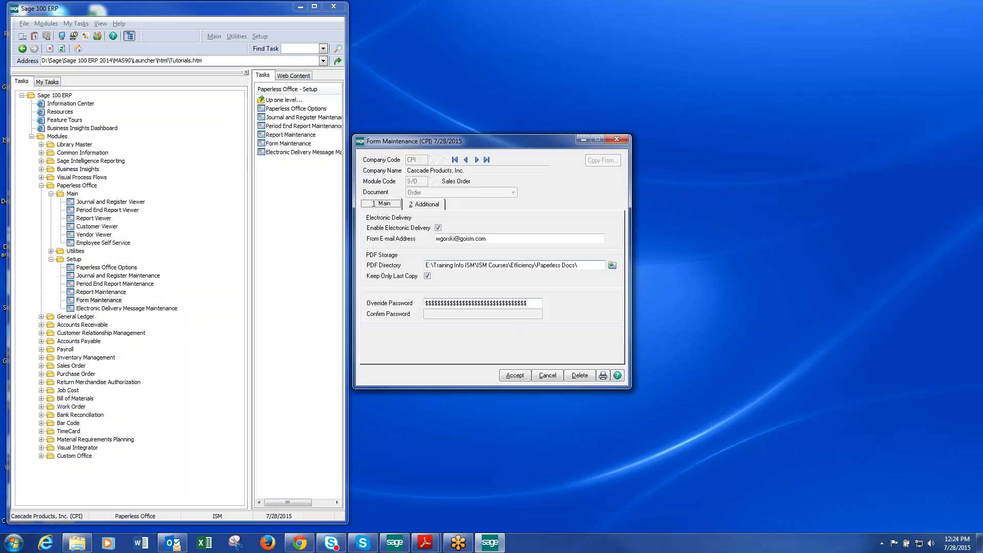
- Review the S/O Order form's Additional settings, accept, and open Electronic Delivery Message Maintenance
key(alt+2)
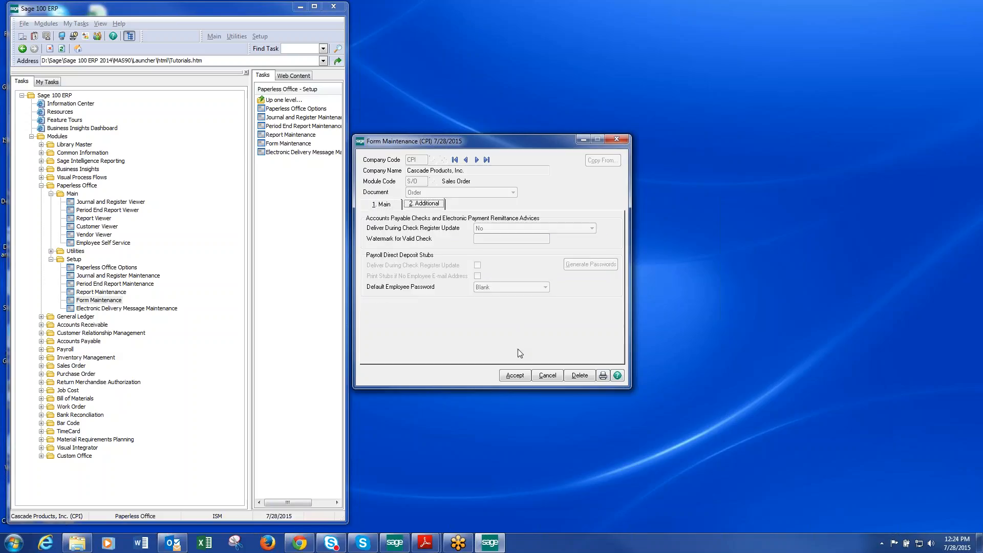
click(517, 376)
click(617, 139)
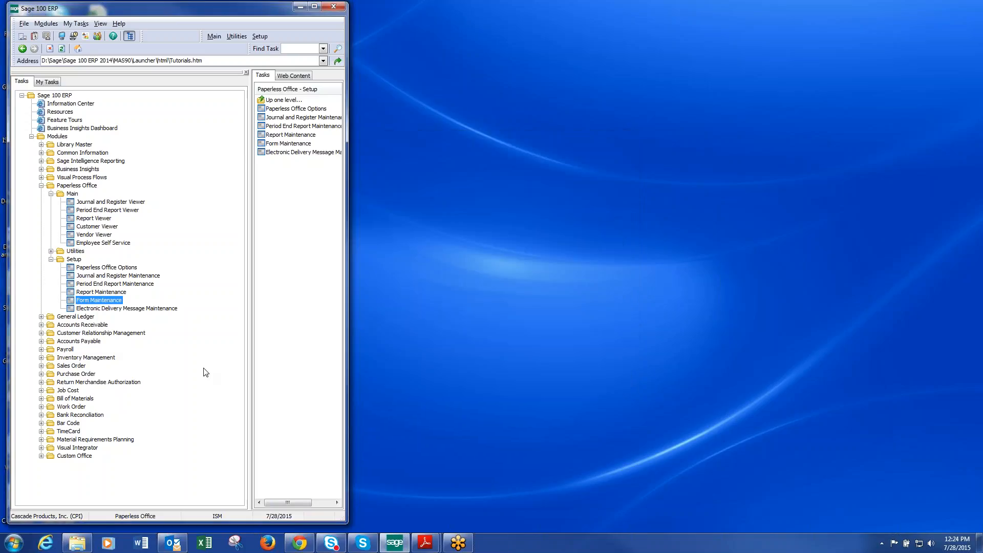
click(163, 308)
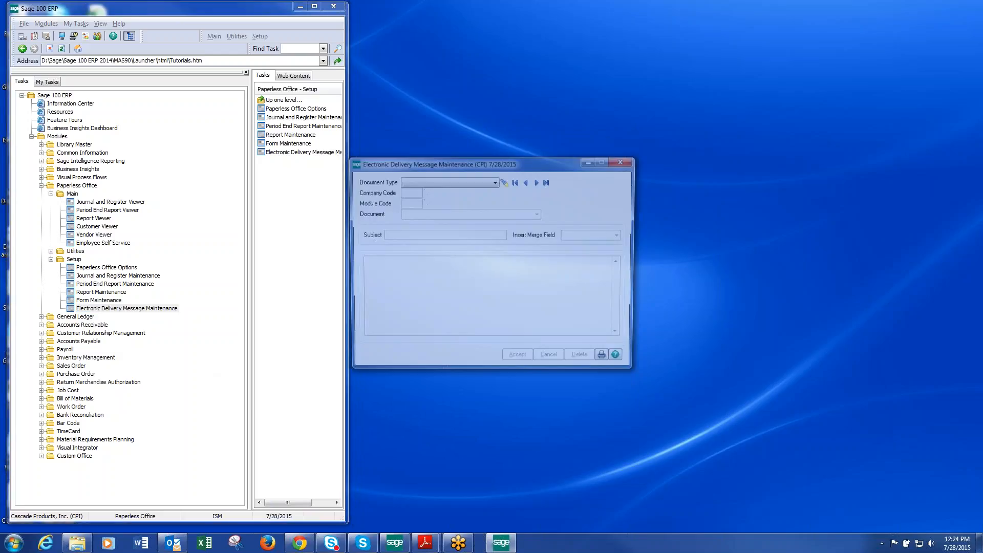
- Load the Customer Forms, All Companies S/O Invoice template from the Email Message List
click(503, 182)
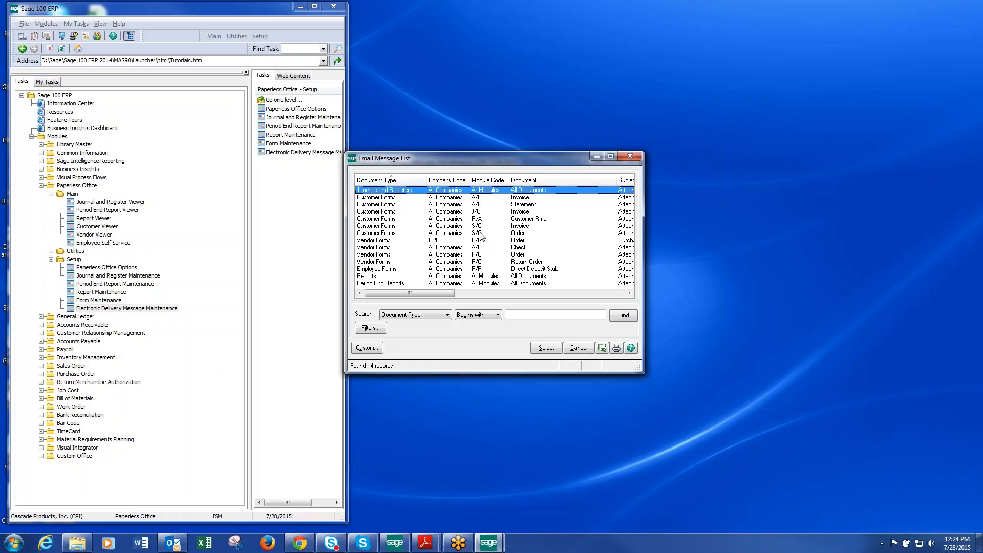
drag(384, 294, 391, 295)
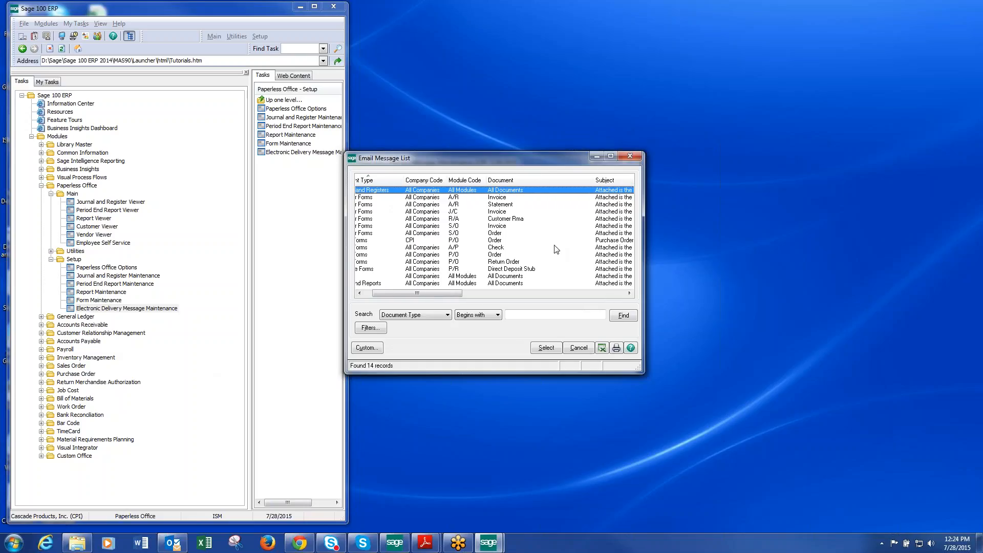
scroll(556, 250, left, 3)
click(433, 241)
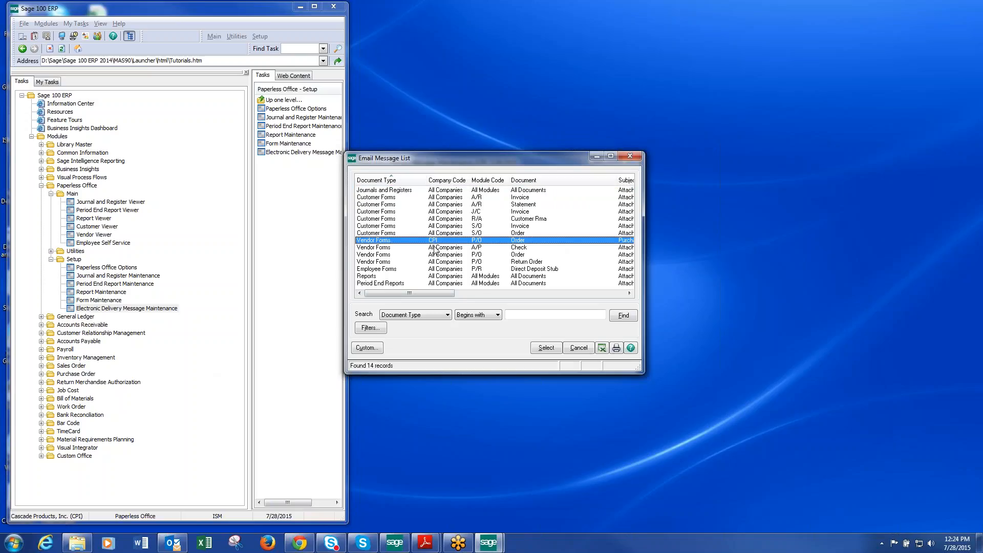
click(484, 205)
click(482, 227)
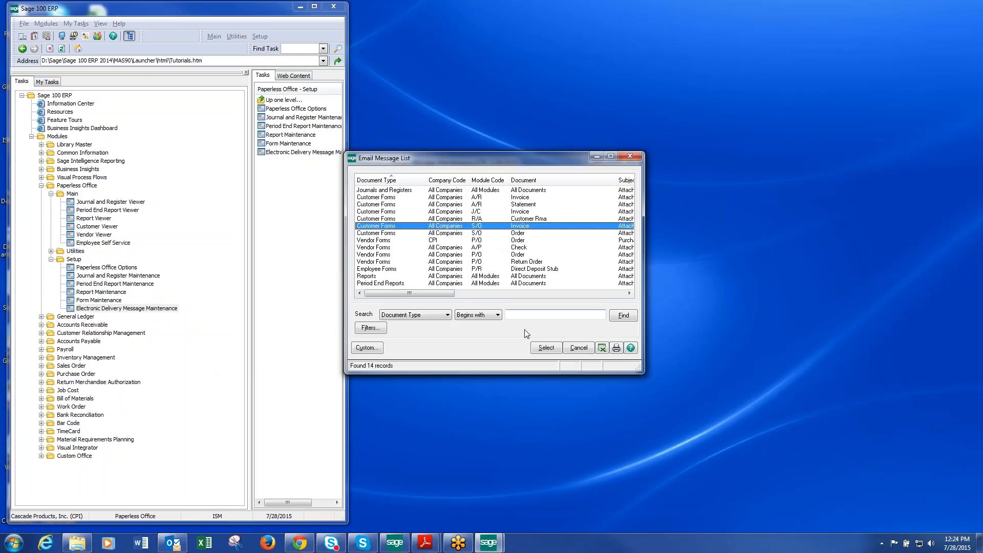
click(552, 350)
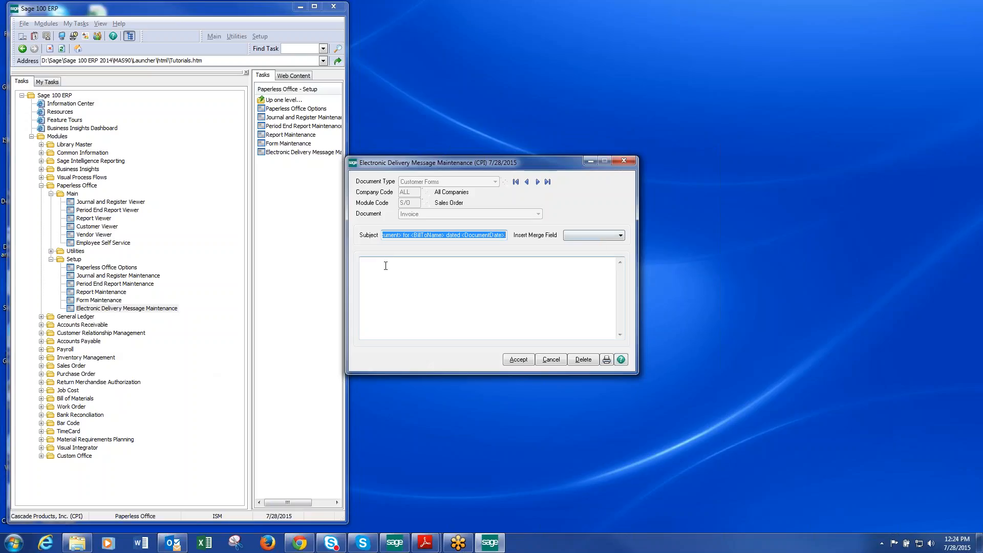
- Insert the <CompanyName> and <DocumentDate> merge fields into the S/O Invoice message body
click(375, 266)
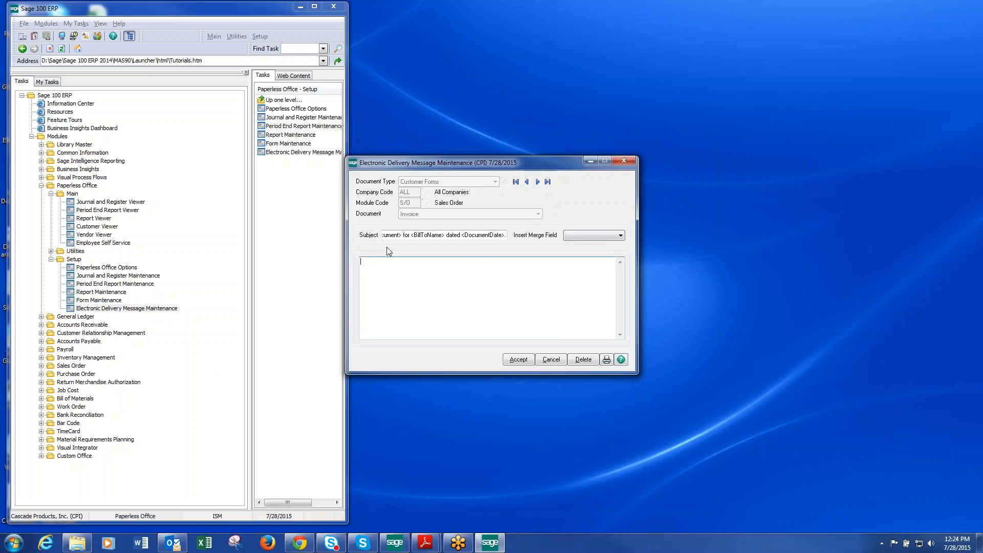
drag(506, 237, 338, 234)
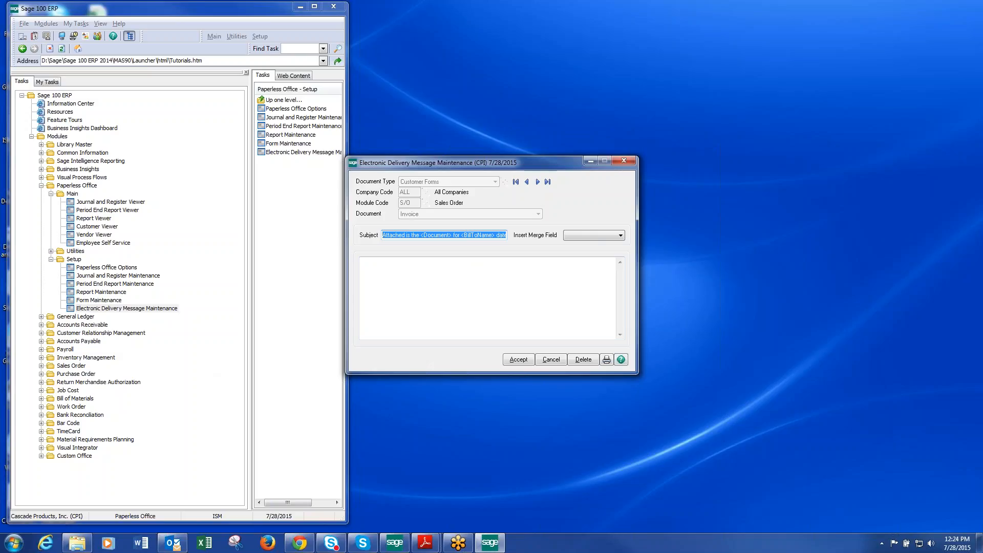
click(371, 264)
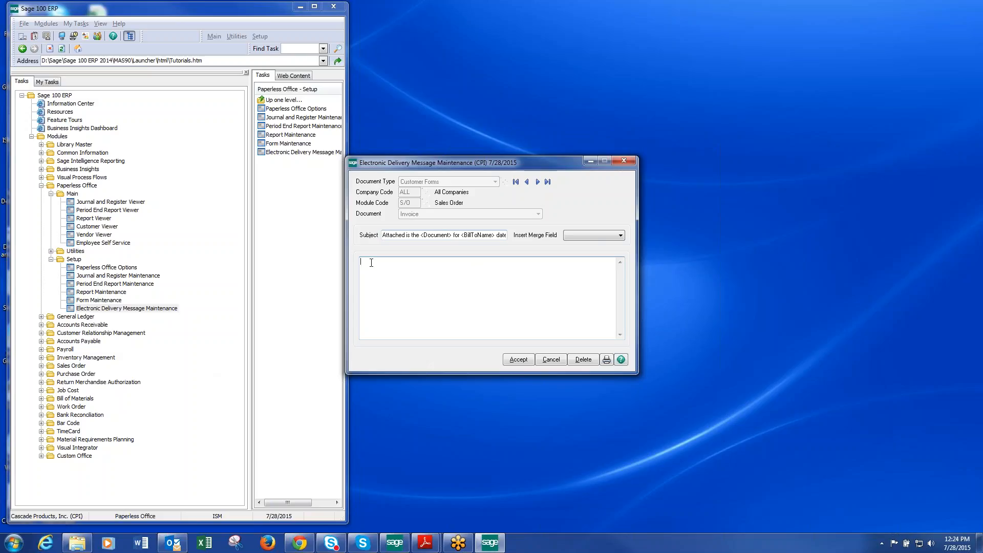
click(620, 235)
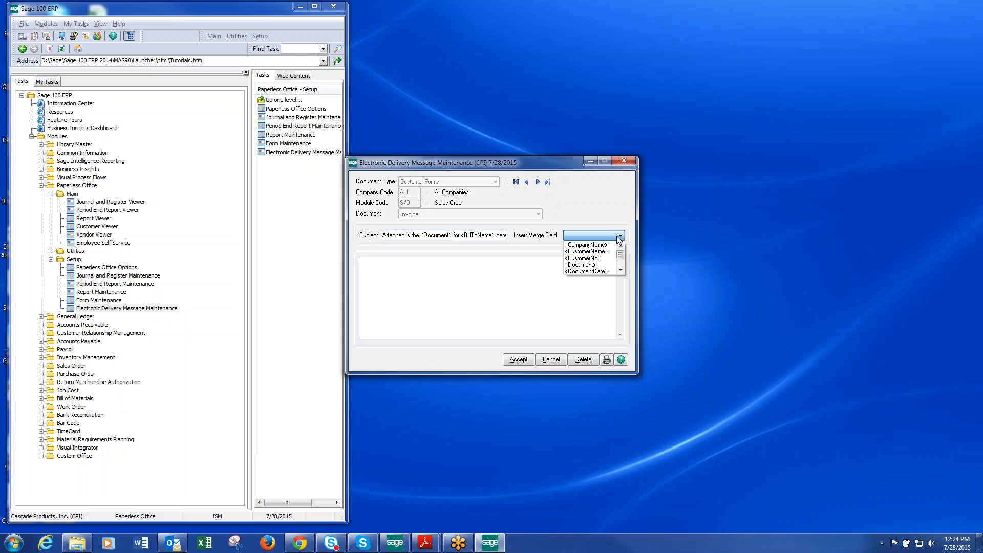
click(608, 245)
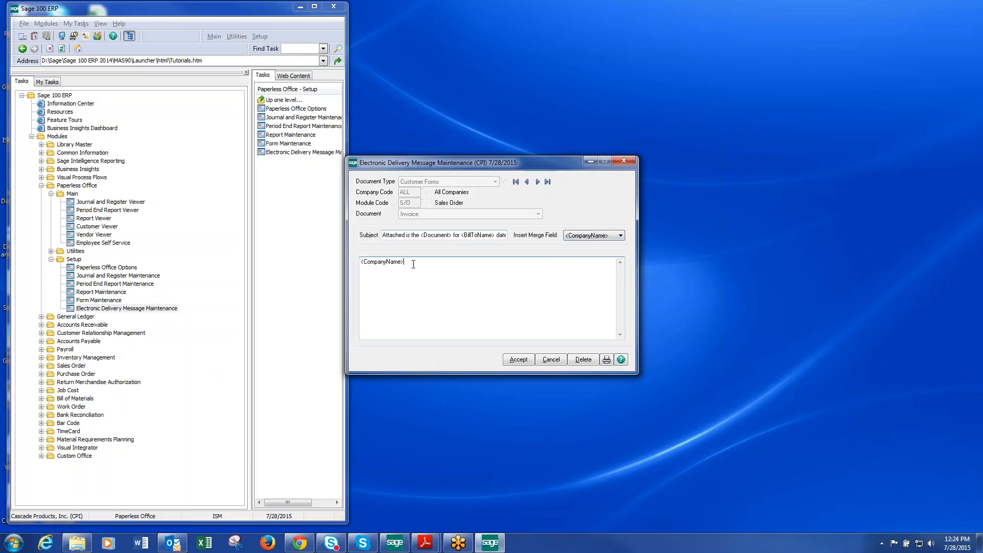
text(alndf nfoumf)
click(621, 236)
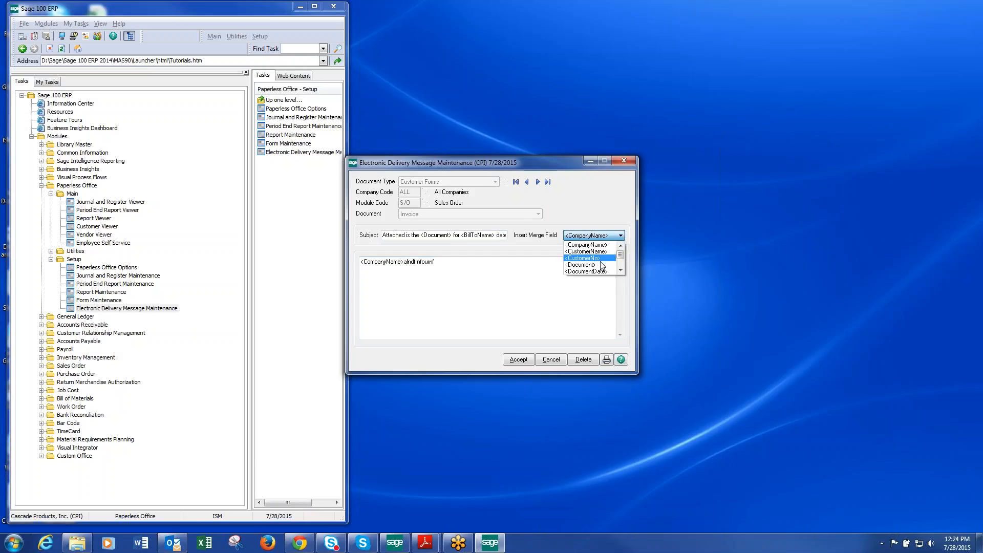
click(597, 271)
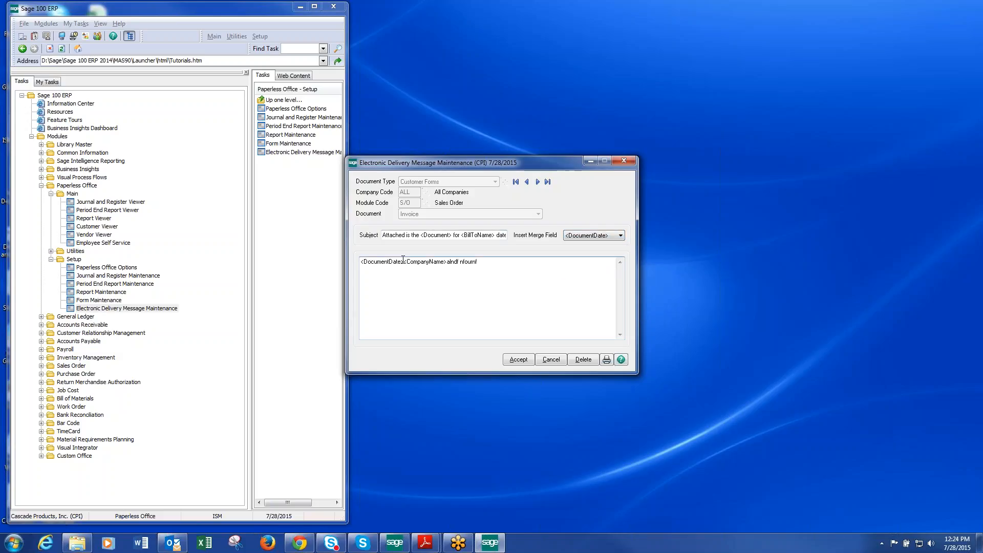
- Move <DocumentDate> to the end of the body, then save and close the message template
drag(404, 262, 348, 258)
click(494, 267)
drag(404, 262, 334, 264)
key(ctrl+c)
key(Delete)
key(ctrl+v)
click(523, 361)
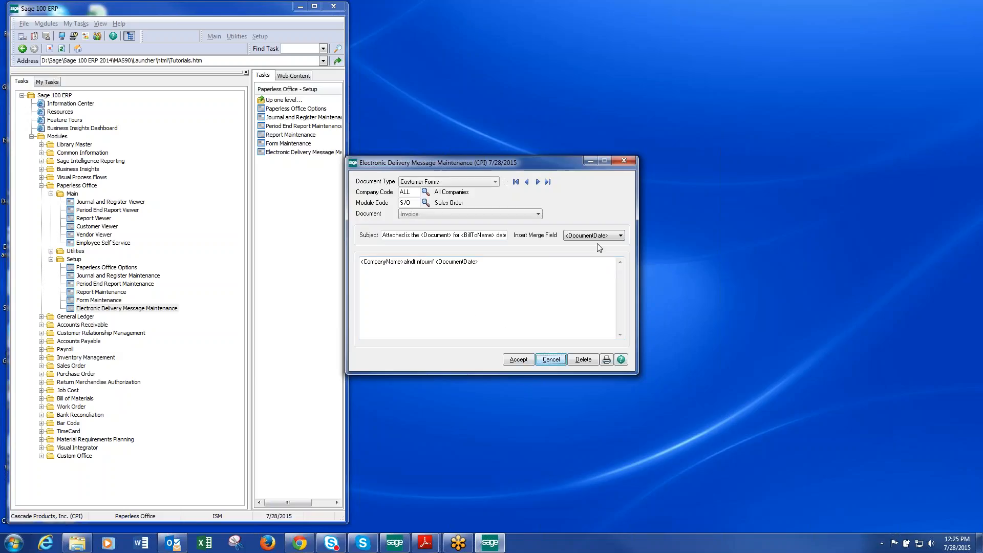
click(625, 160)
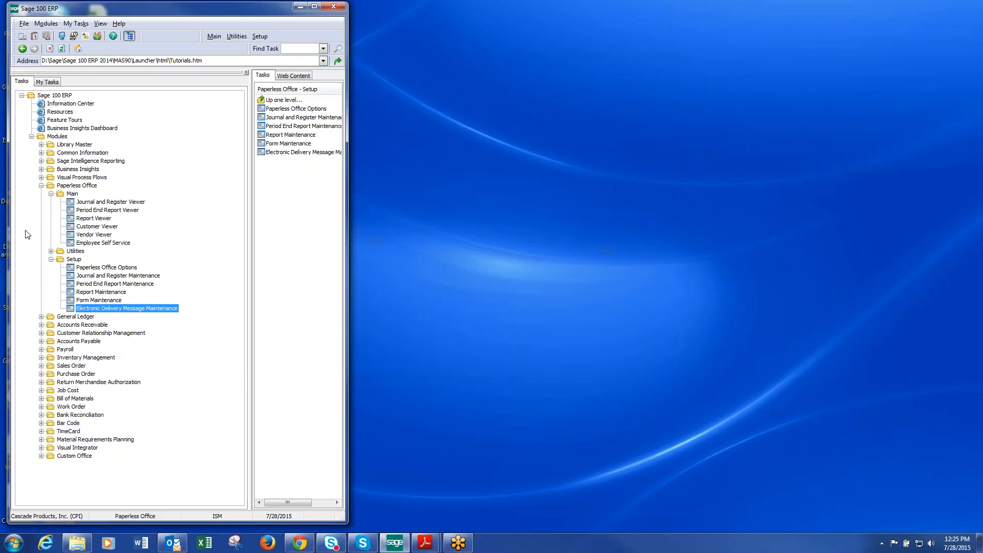
- Start S/O Invoice Printing from the Sales Order module using the Plain form
click(41, 186)
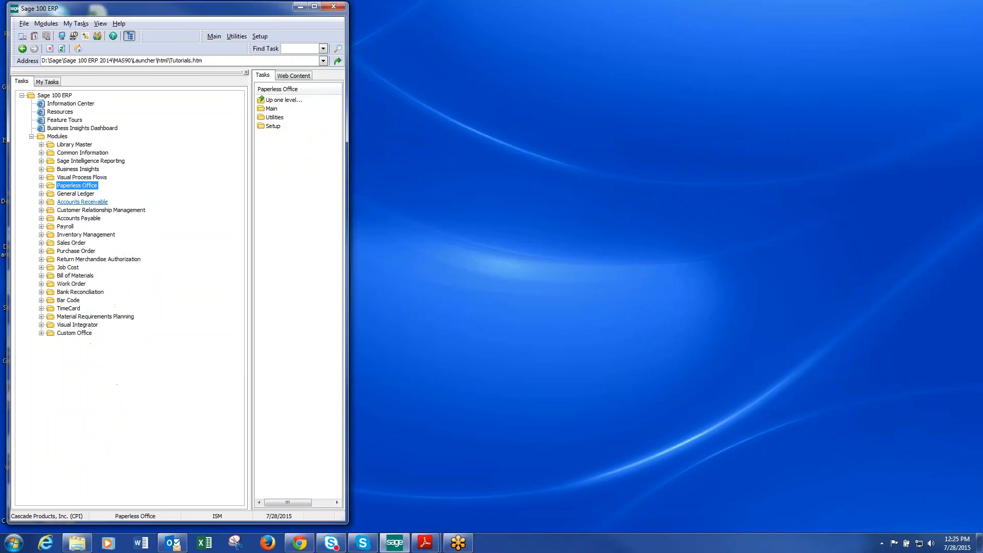
click(77, 243)
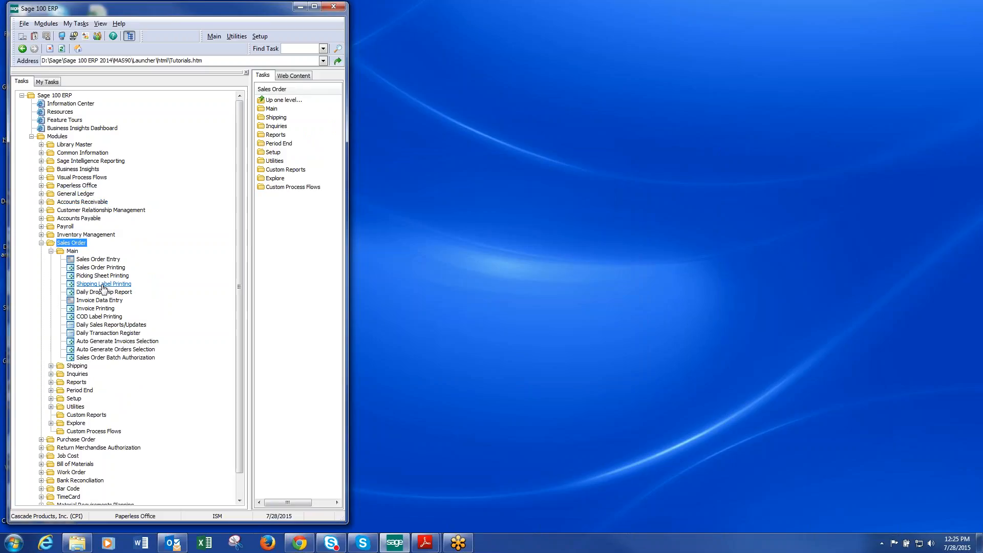
click(111, 310)
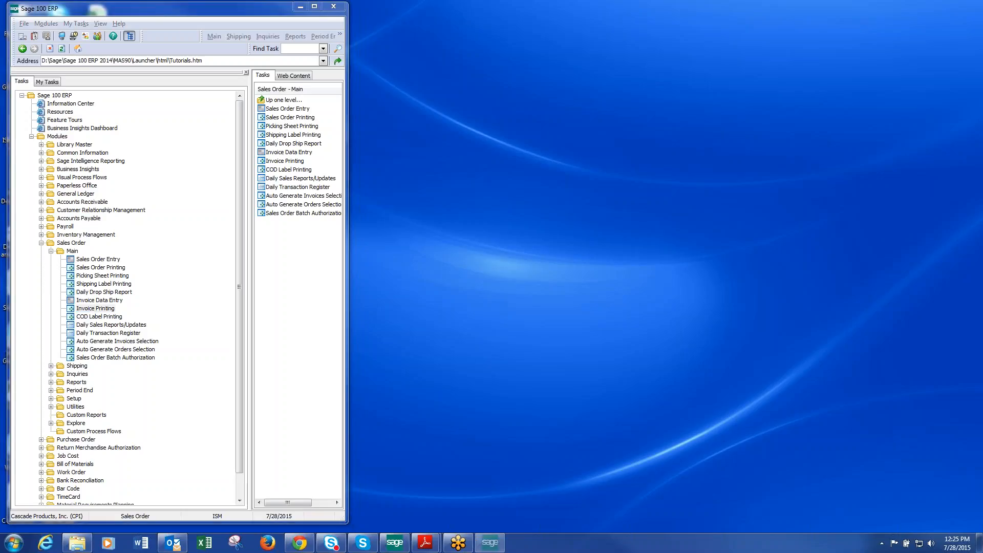
click(78, 66)
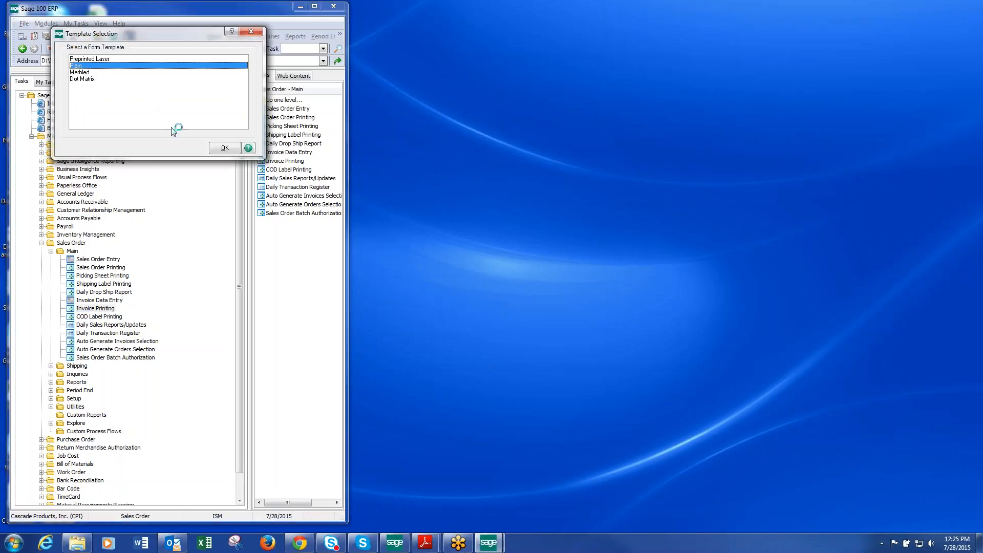
click(224, 147)
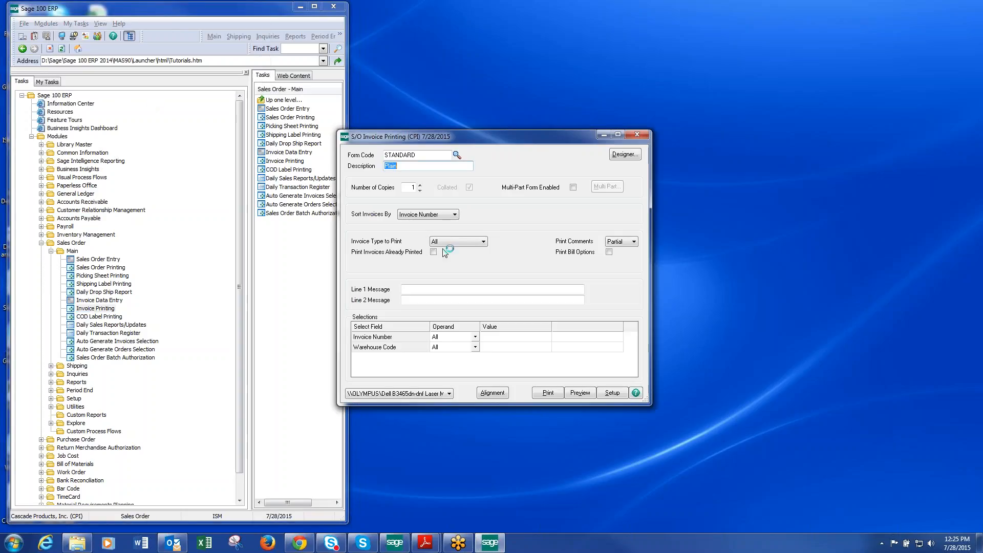
- Limit Invoice Type to Standard Invoice, sorted by Invoice Number, then close the printing window
click(484, 242)
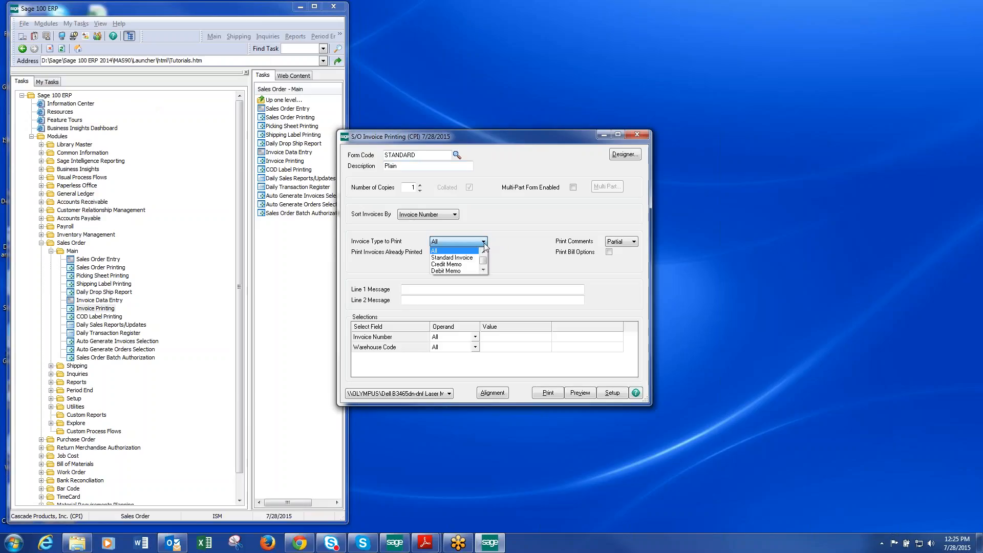
click(484, 243)
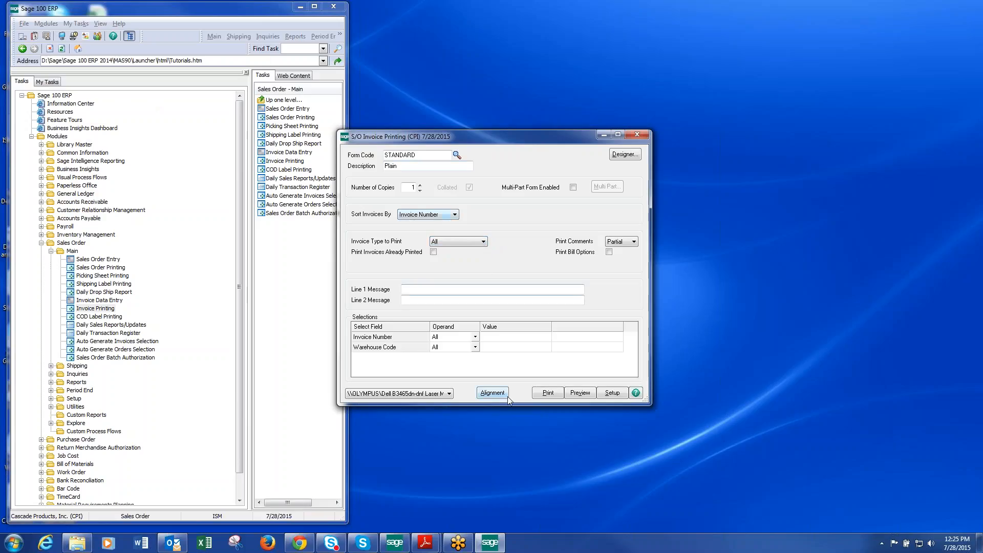
click(454, 215)
click(444, 222)
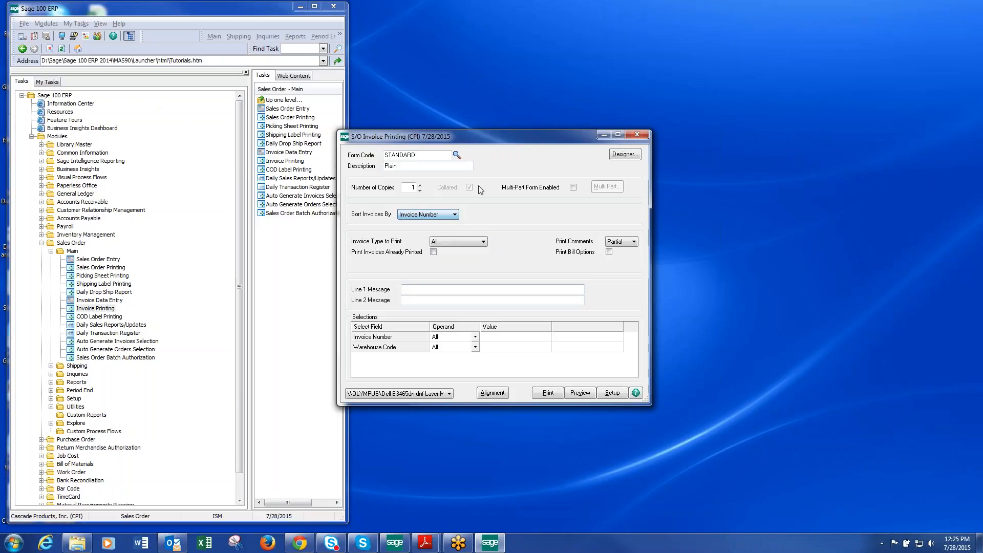
click(483, 242)
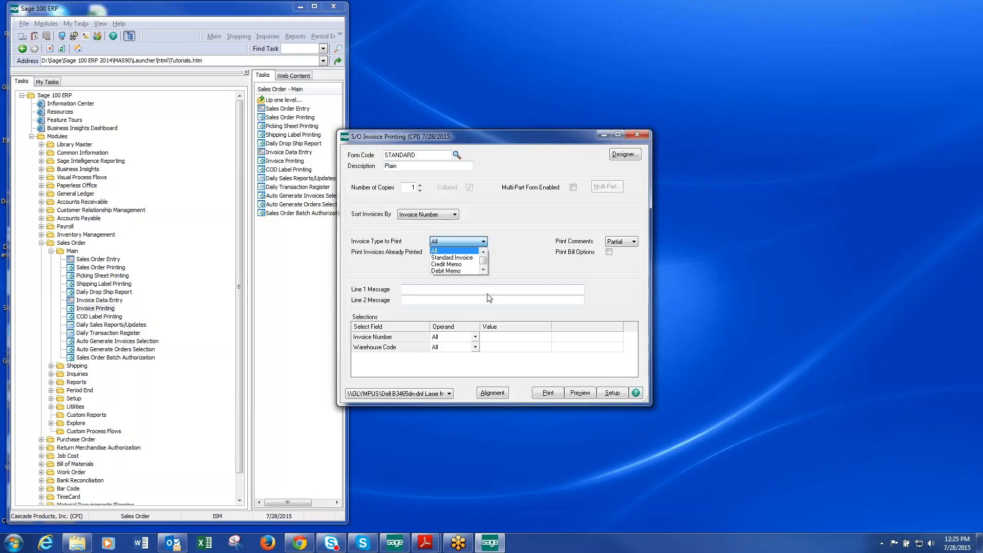
click(462, 258)
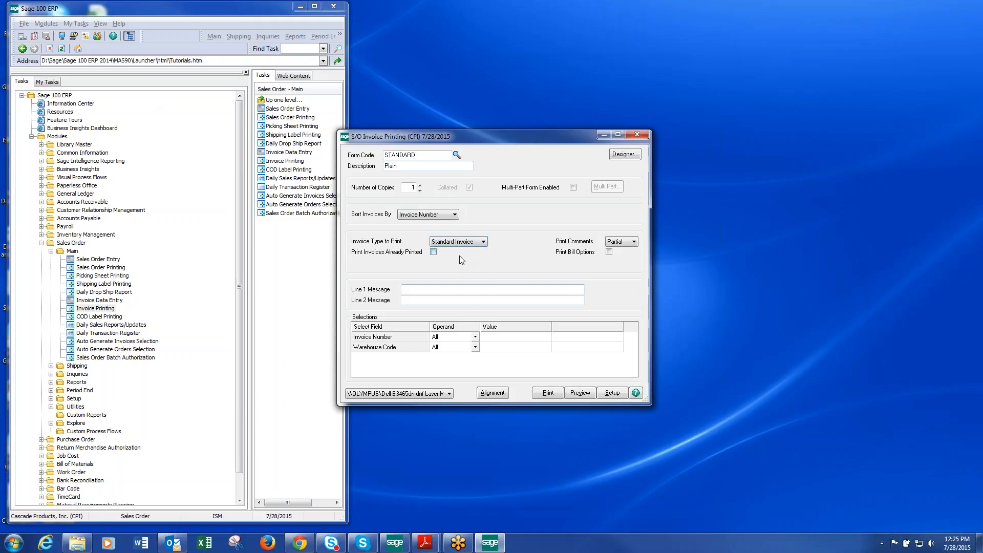
drag(505, 135, 692, 105)
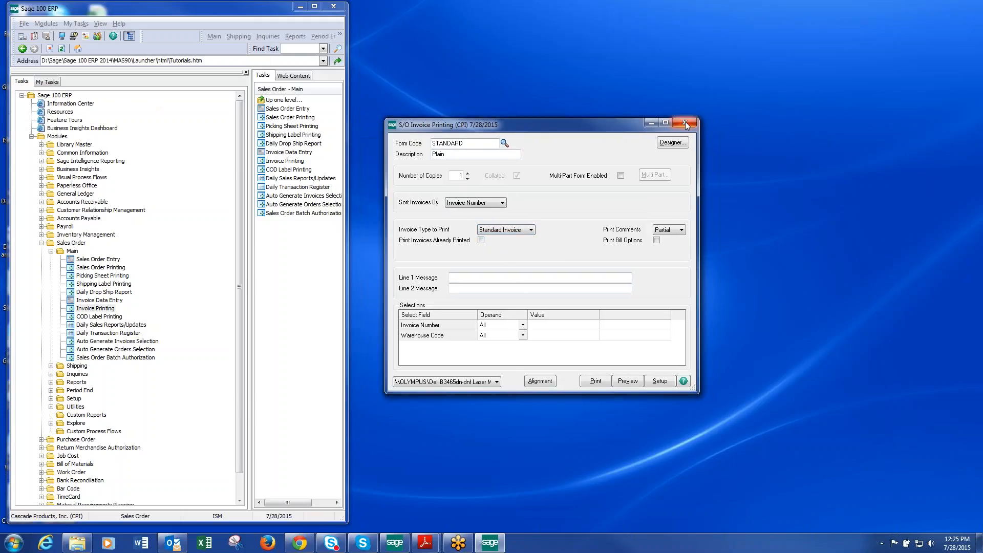
click(685, 123)
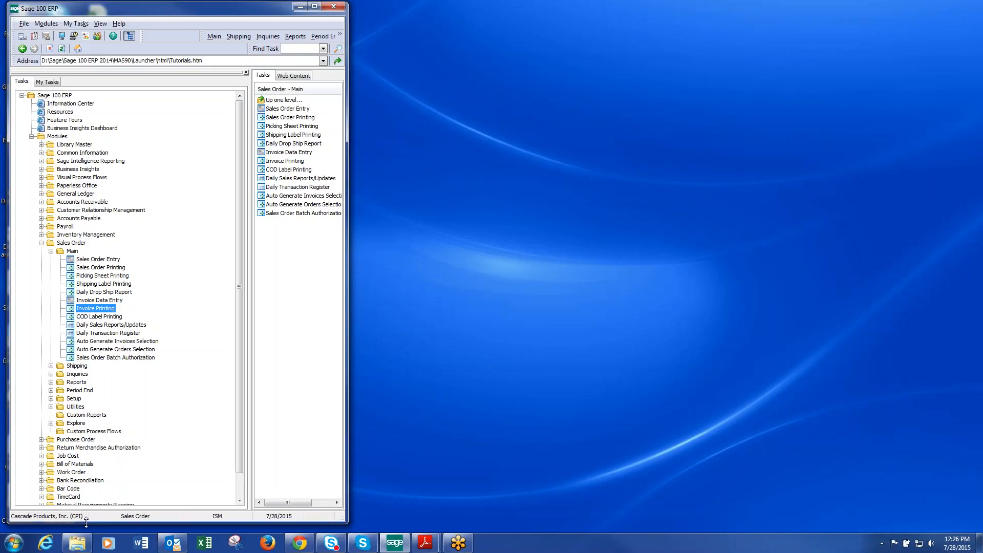
- Collapse, re-expand, and collapse the Sales Order module node in the task tree
click(42, 243)
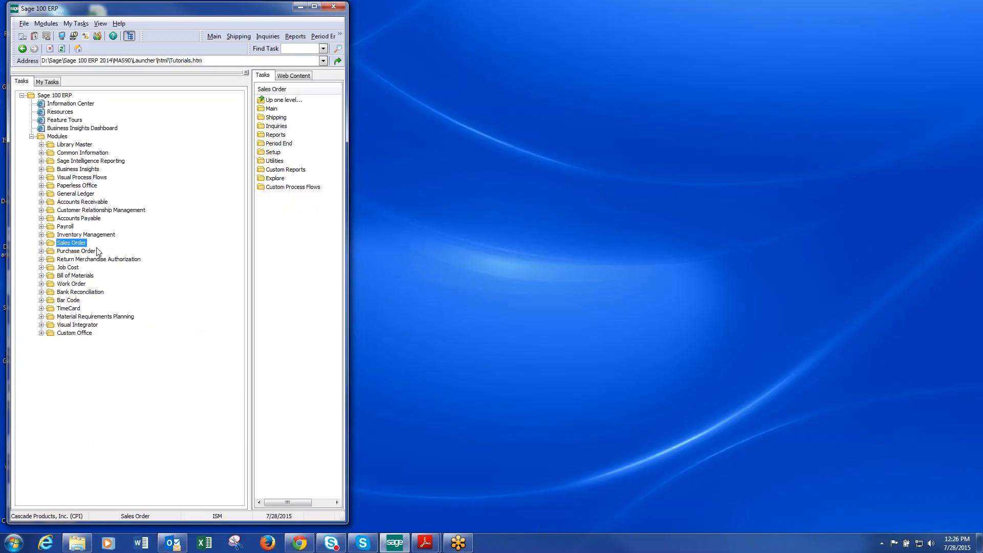
click(42, 244)
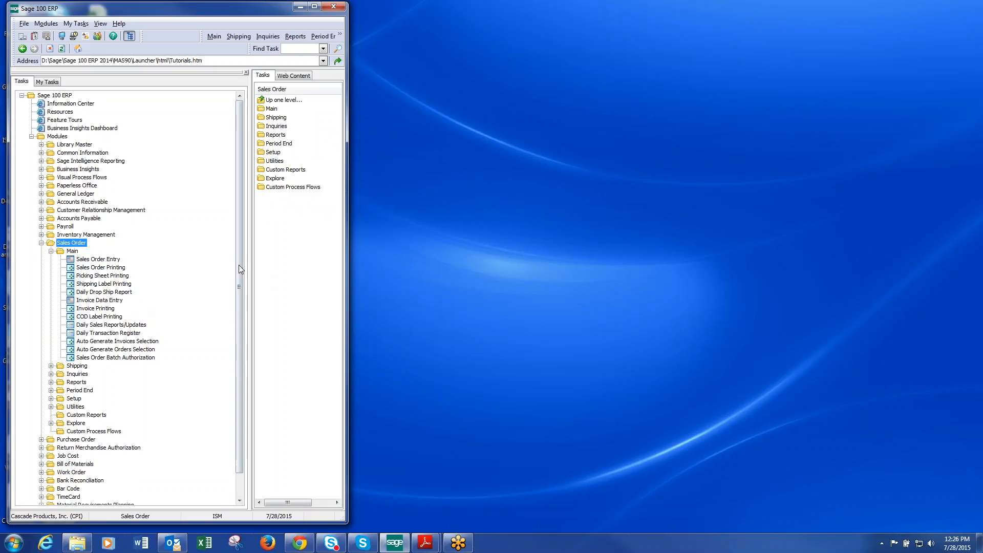
click(41, 243)
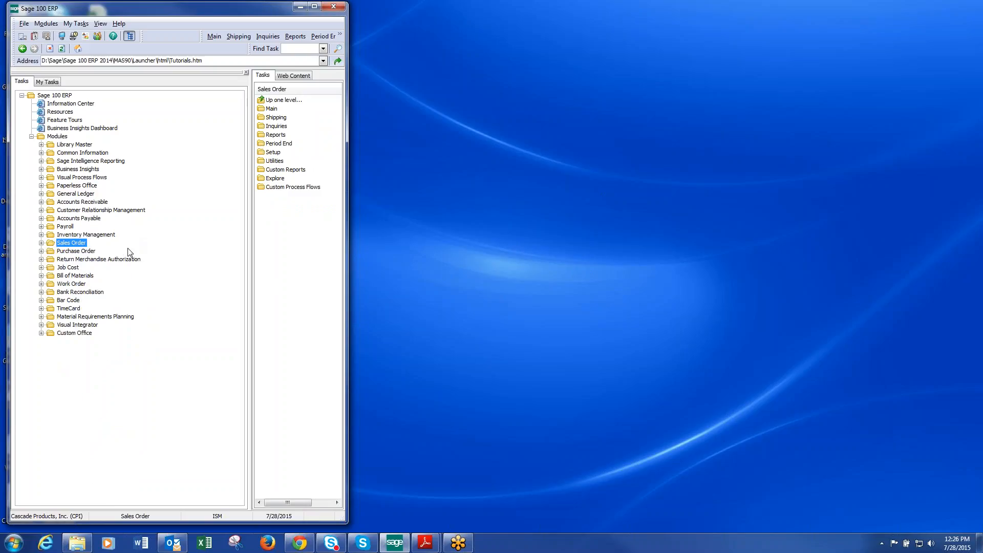